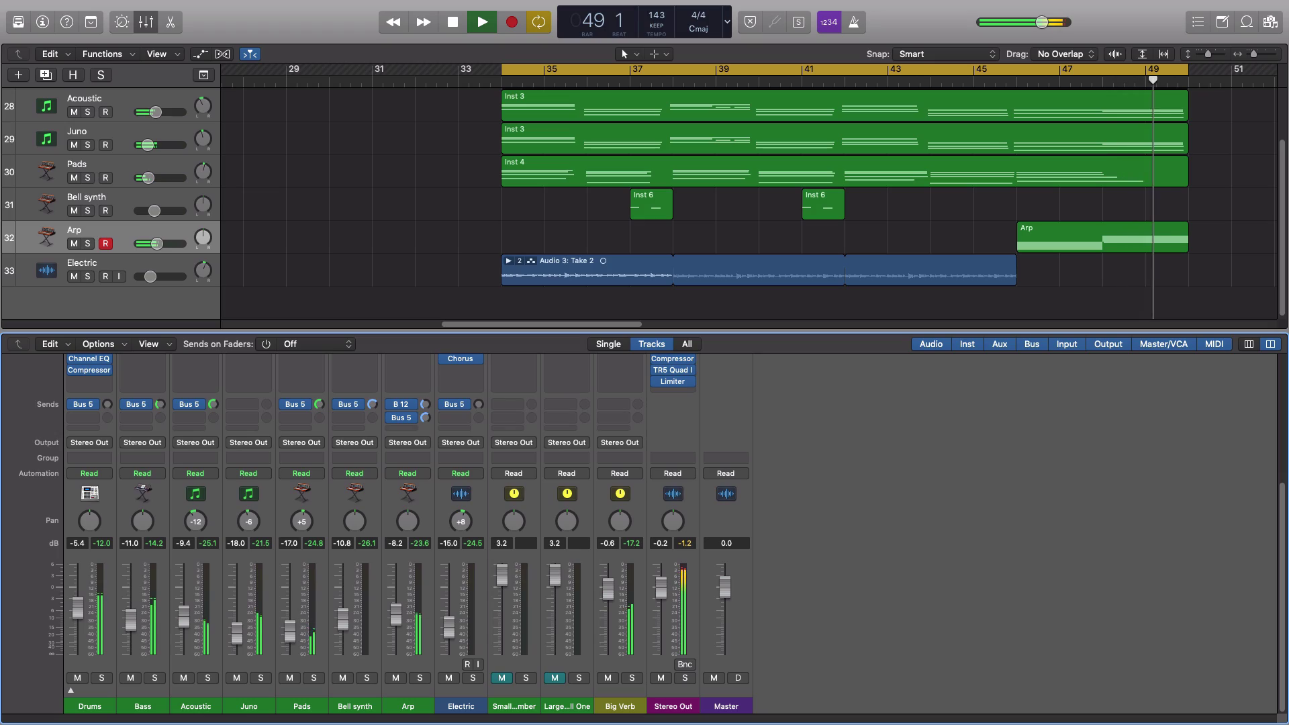
Stop playback, open the Drums track's Drum Machine Designer, and audition the Dawn Kick 1 and Dawn Snare 1 pads
key("space")
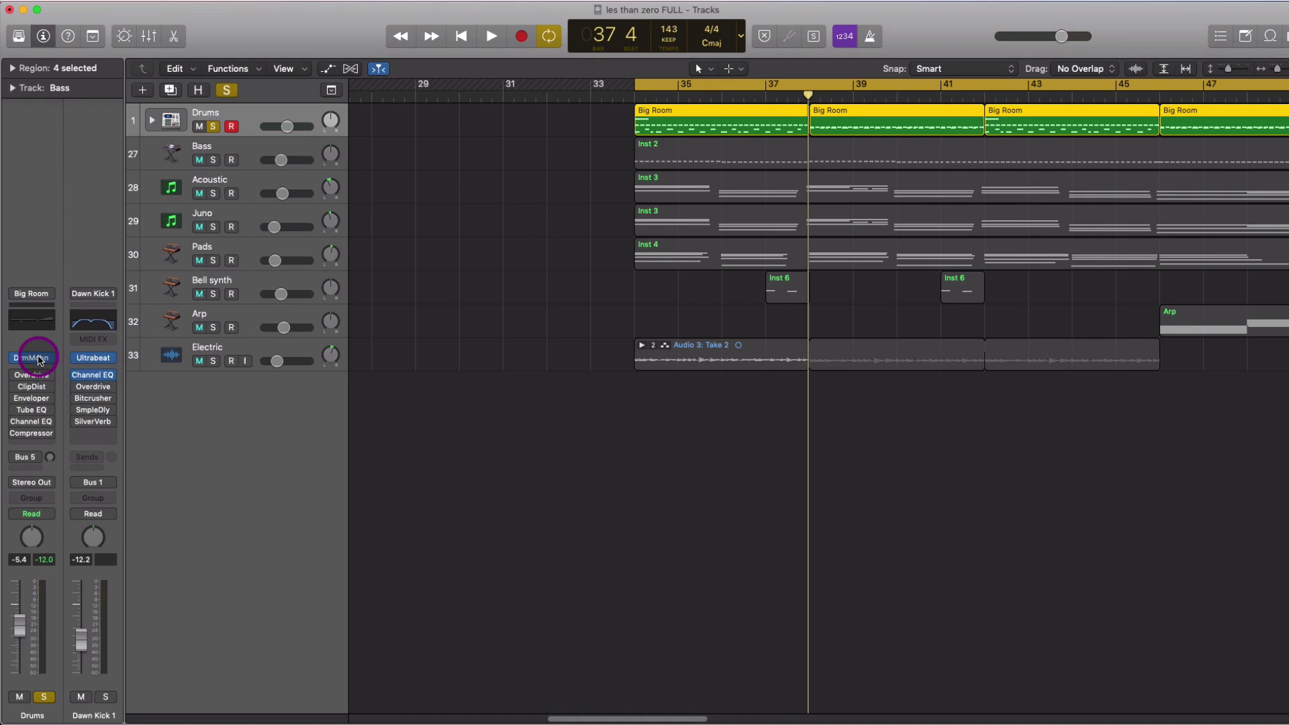
left_click(32, 360)
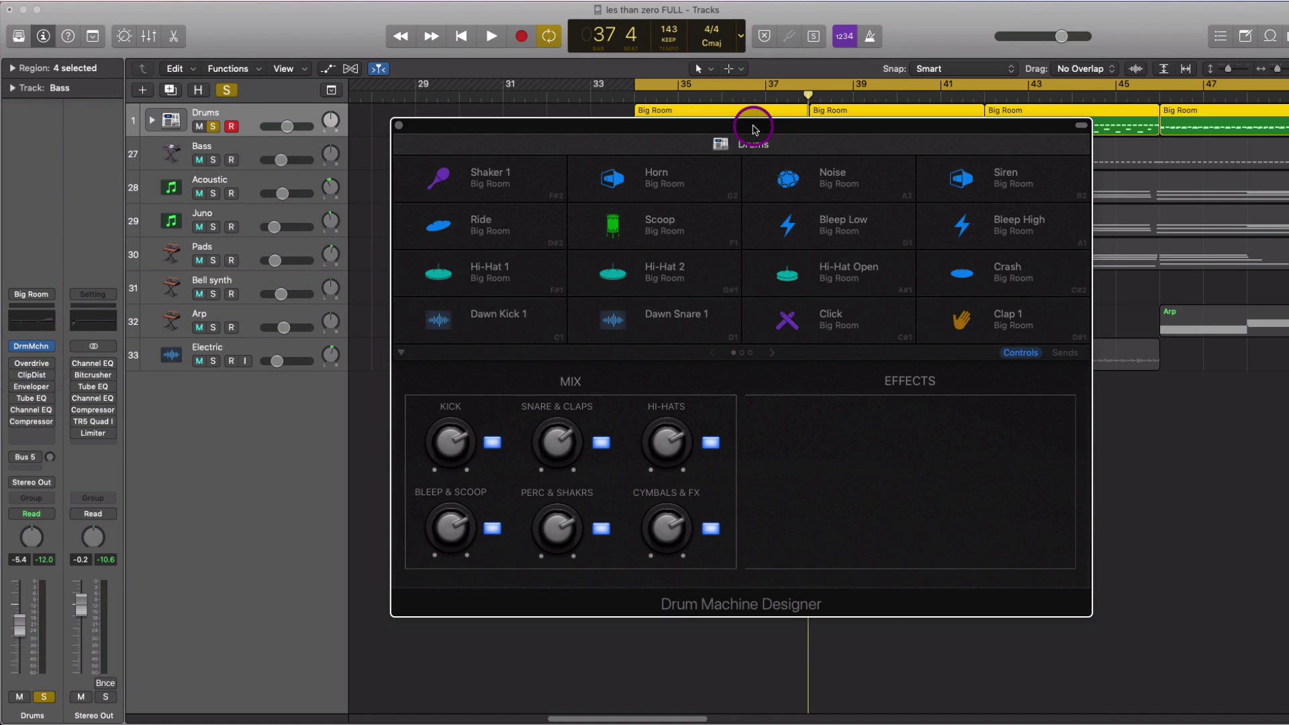
left_click_drag(754, 129, 674, 147)
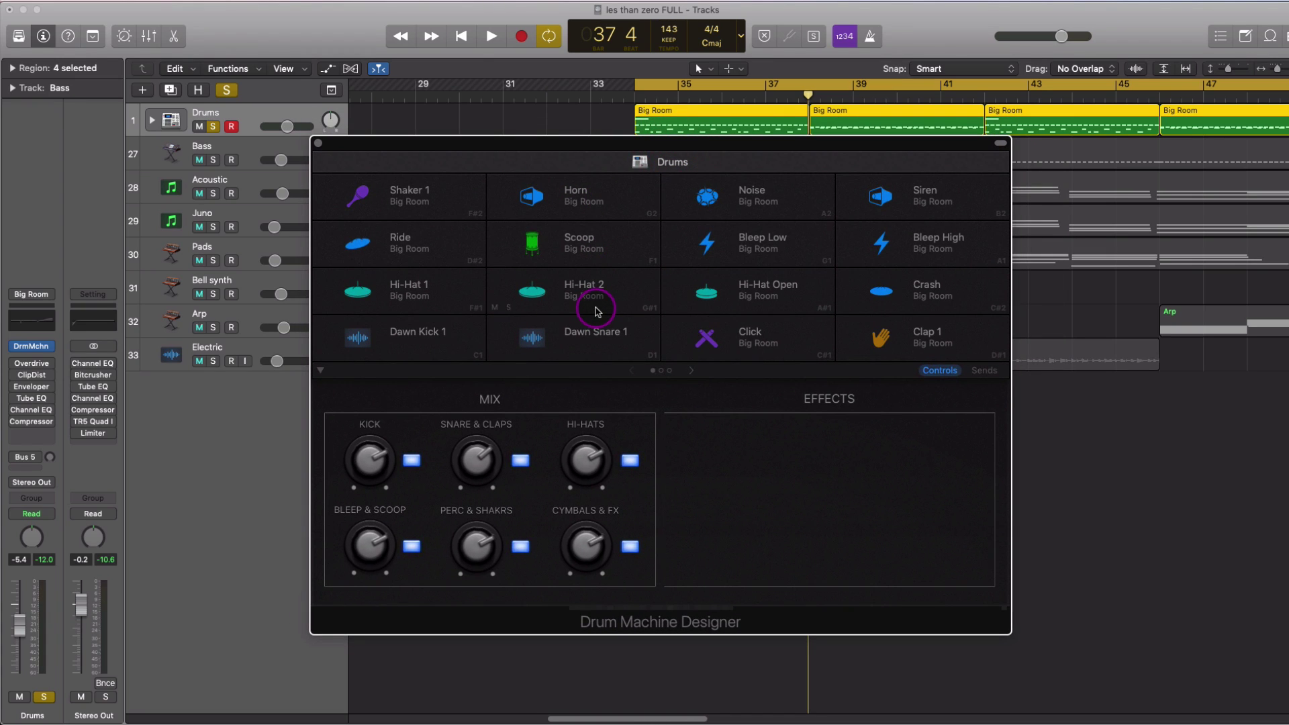
left_click(434, 341)
left_click(599, 337)
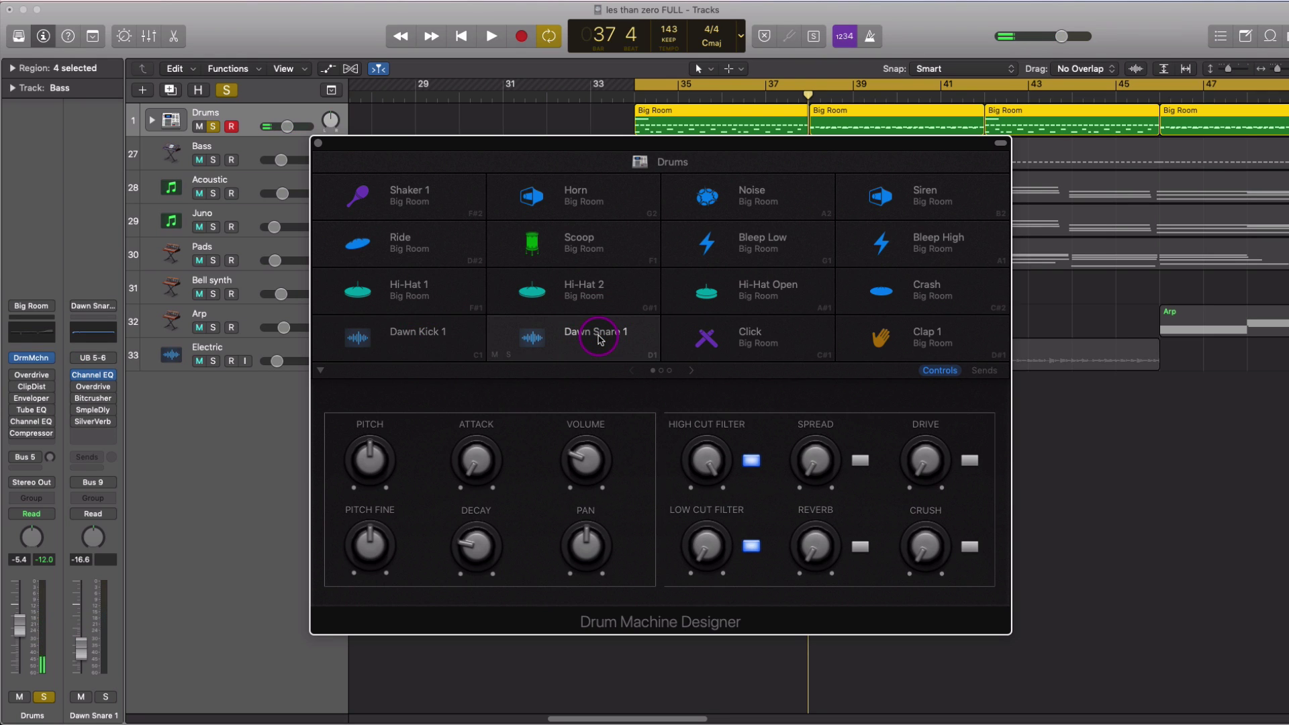
Switch to Finder, load Dawn Kick 2.wav from the Samples > Kicks folder onto the Shaker 1 pad, and audition the replaced pad
key("super+Tab")
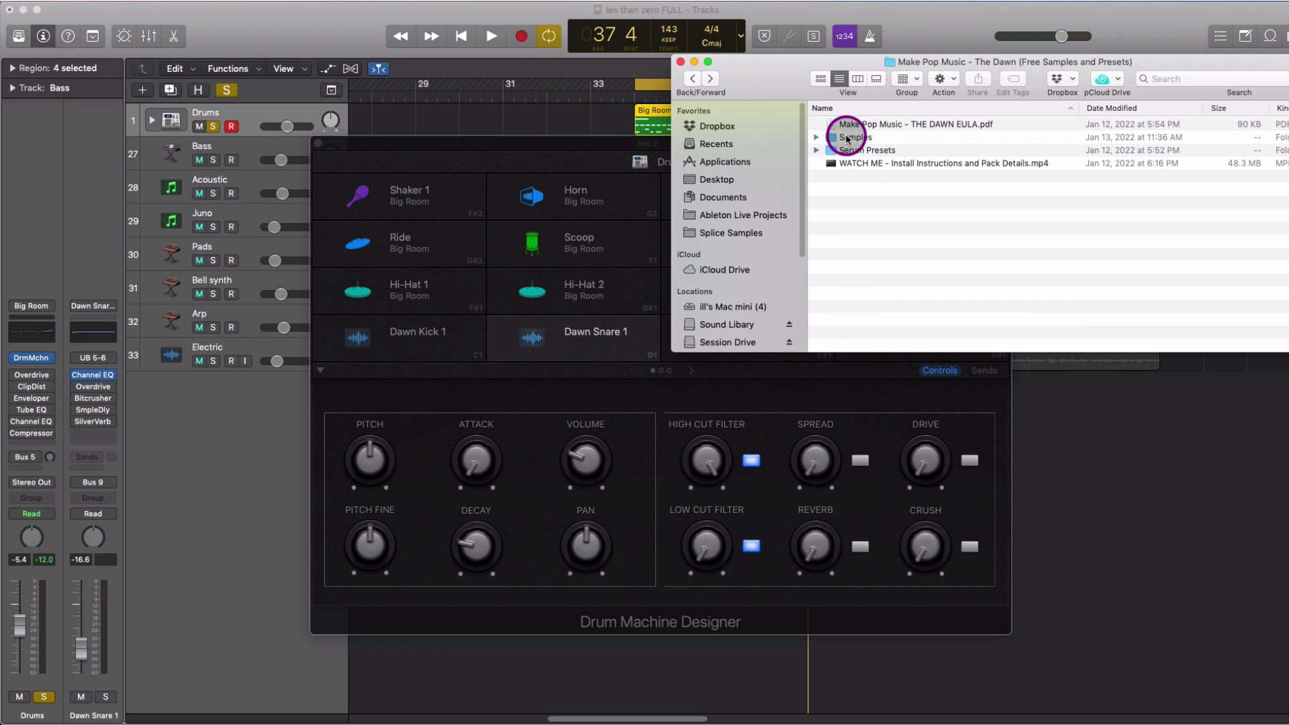
double_click(873, 137)
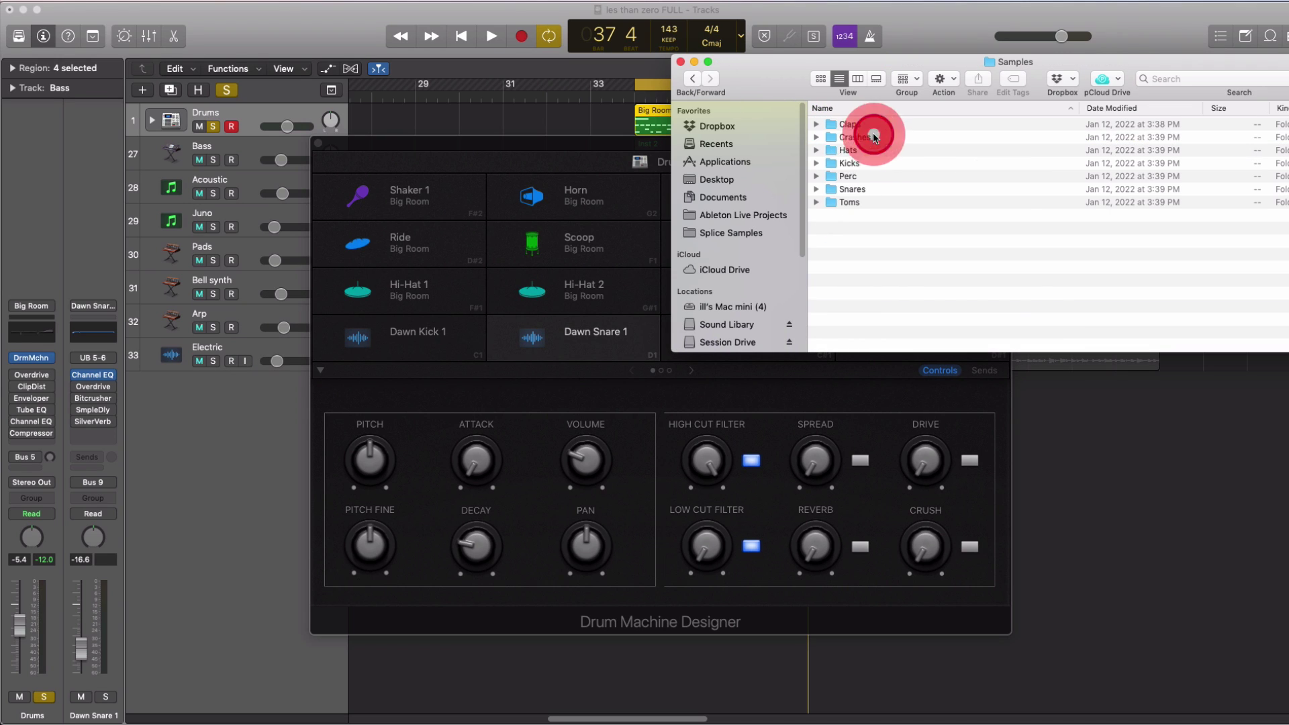
left_click(851, 162)
double_click(851, 162)
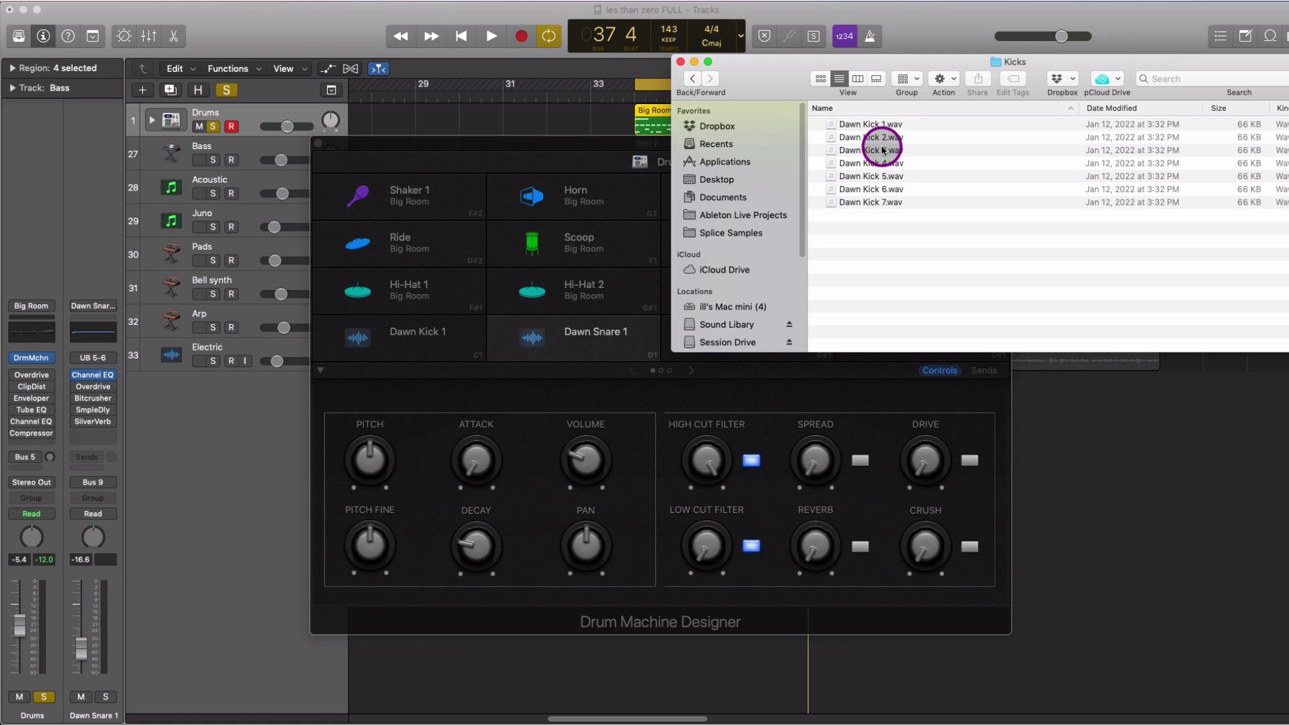
left_click(876, 138)
left_click_drag(877, 139, 423, 203)
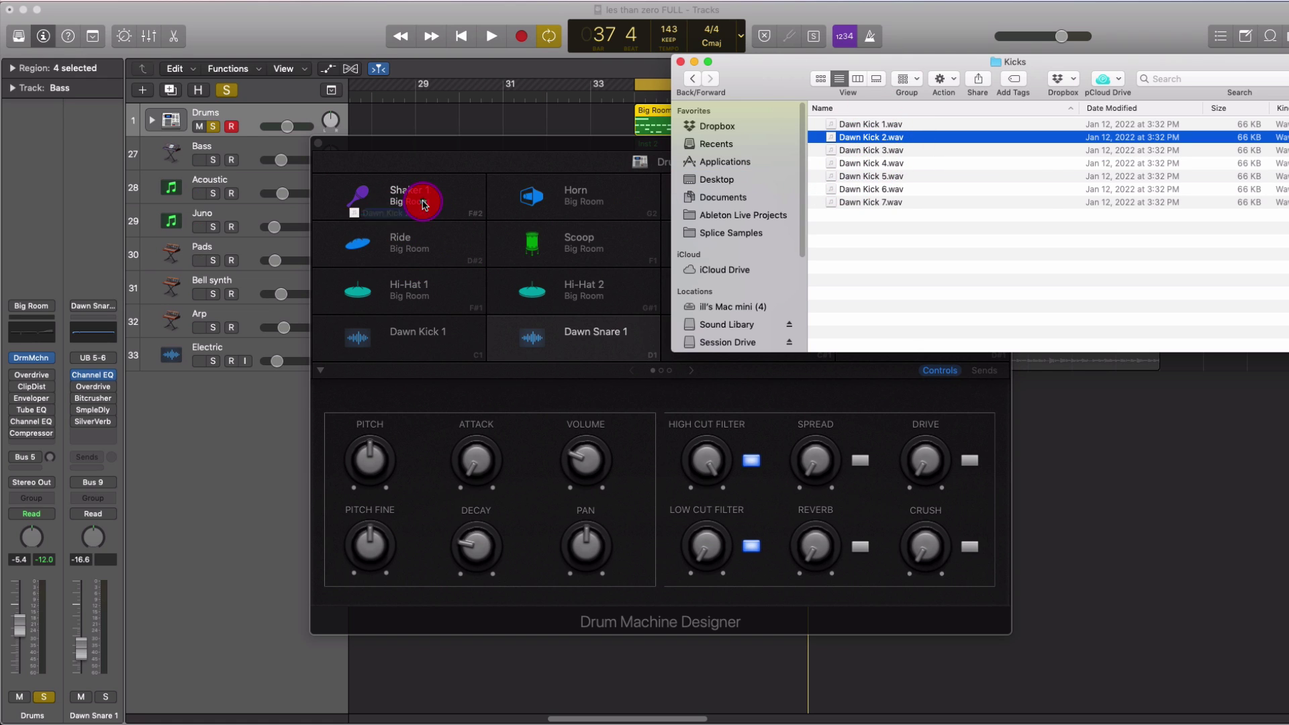
left_click(680, 61)
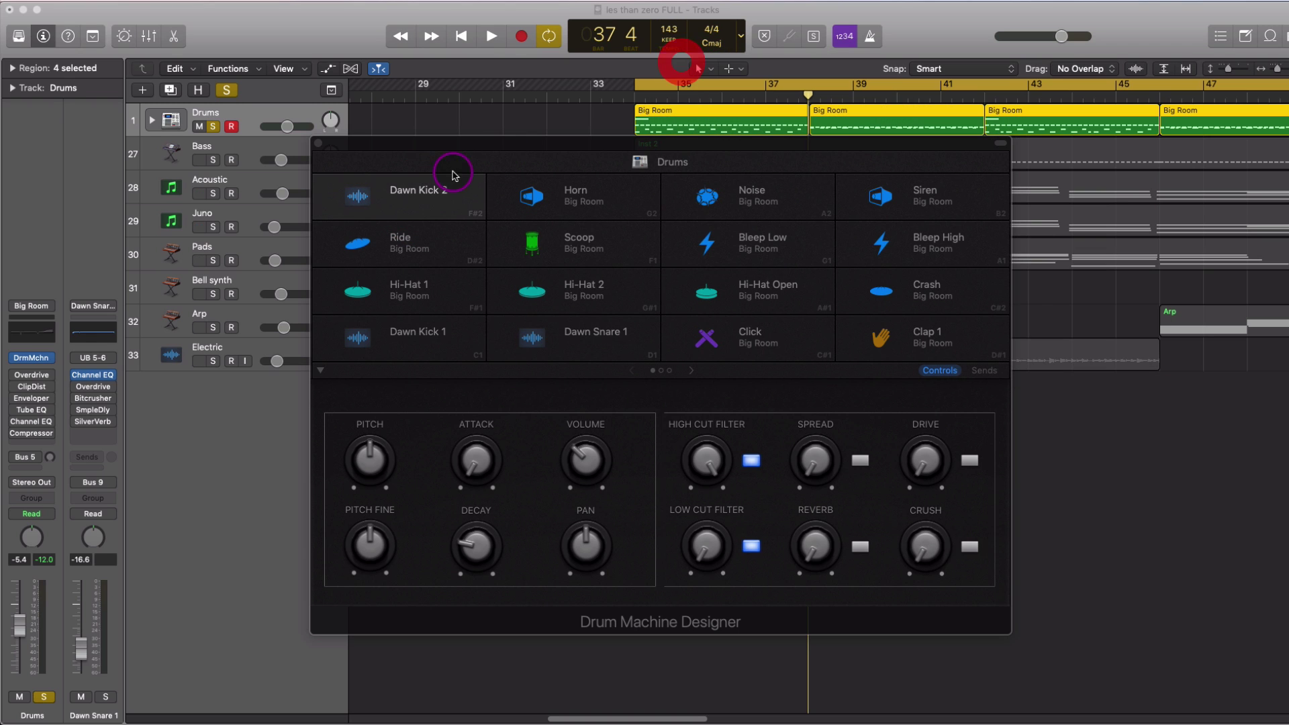
left_click(427, 197)
left_click(427, 198)
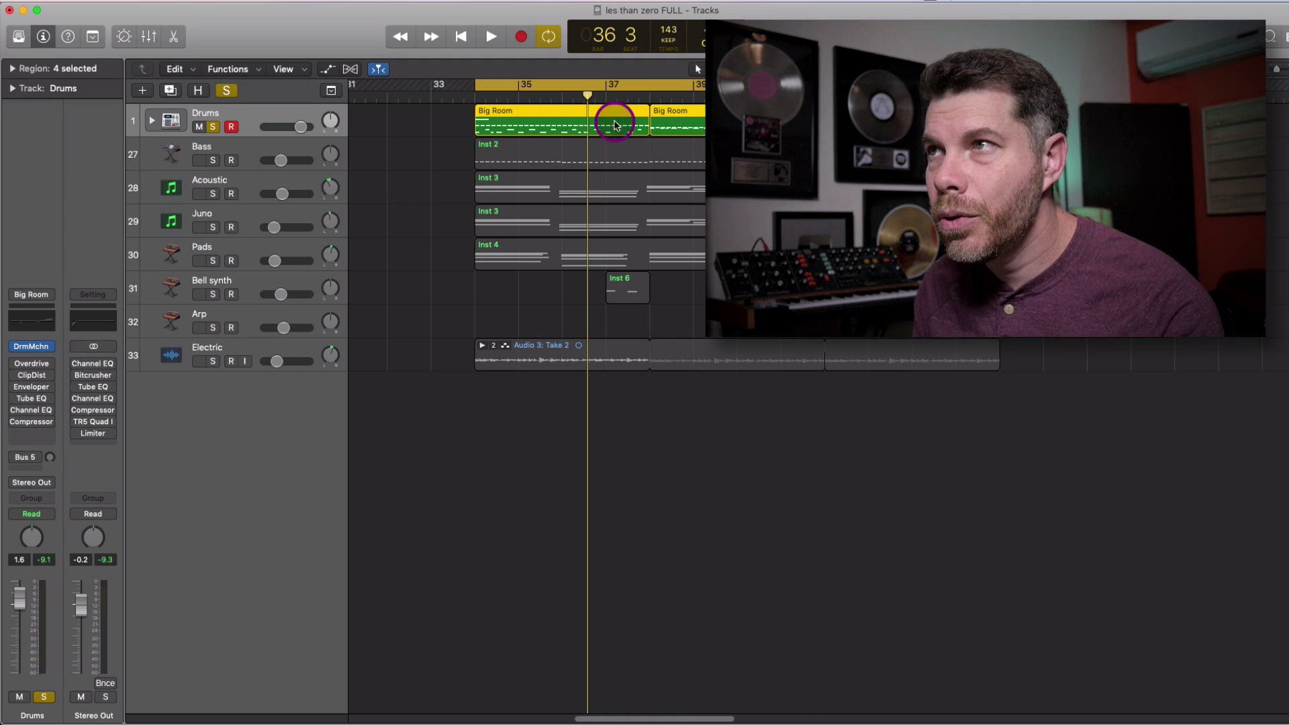
Open the first Big Room region in the Piano Roll and quantize its opening kick and snare notes to 1/16 Note at strength 93
left_click(600, 128)
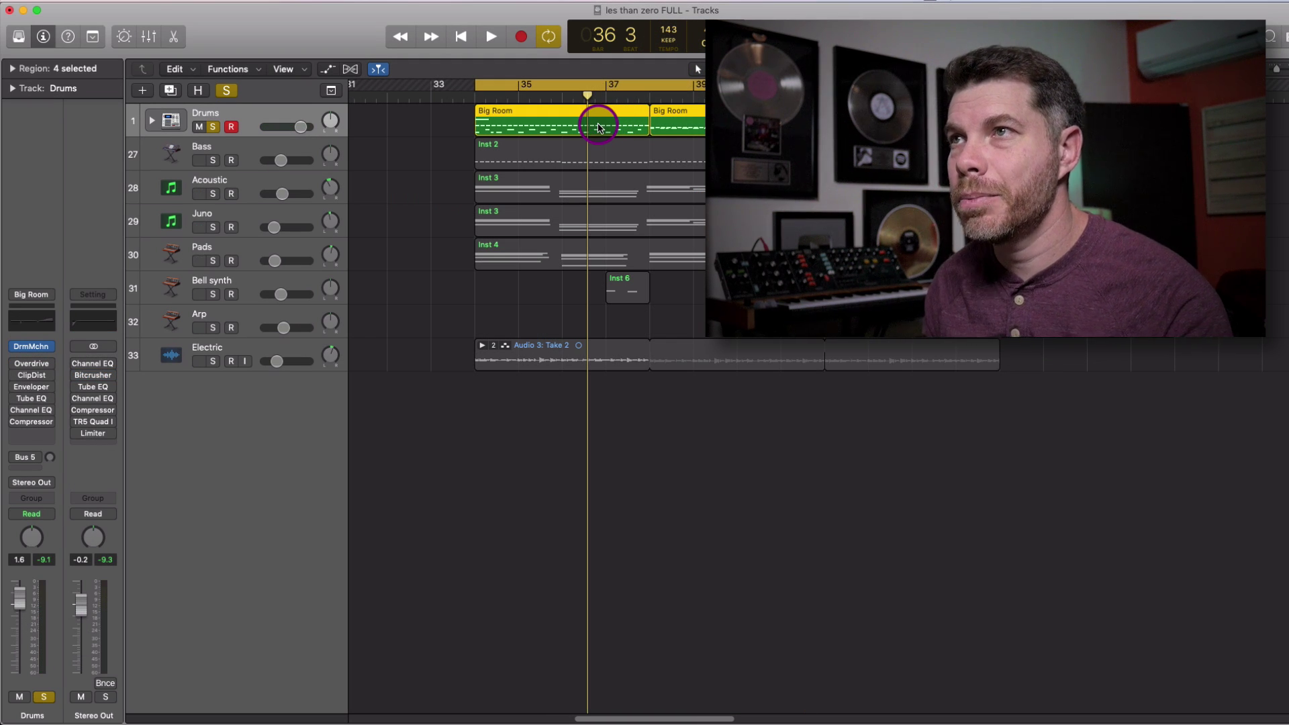
double_click(531, 125)
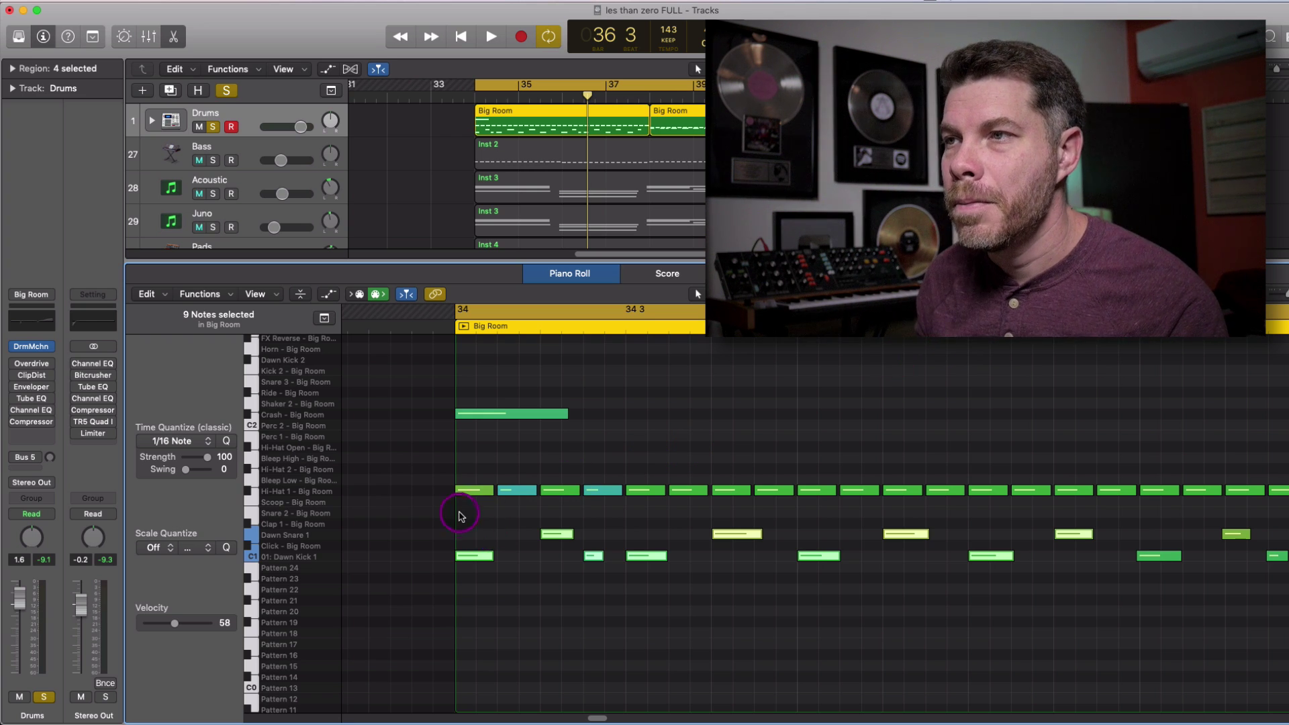
left_click_drag(460, 516, 992, 610)
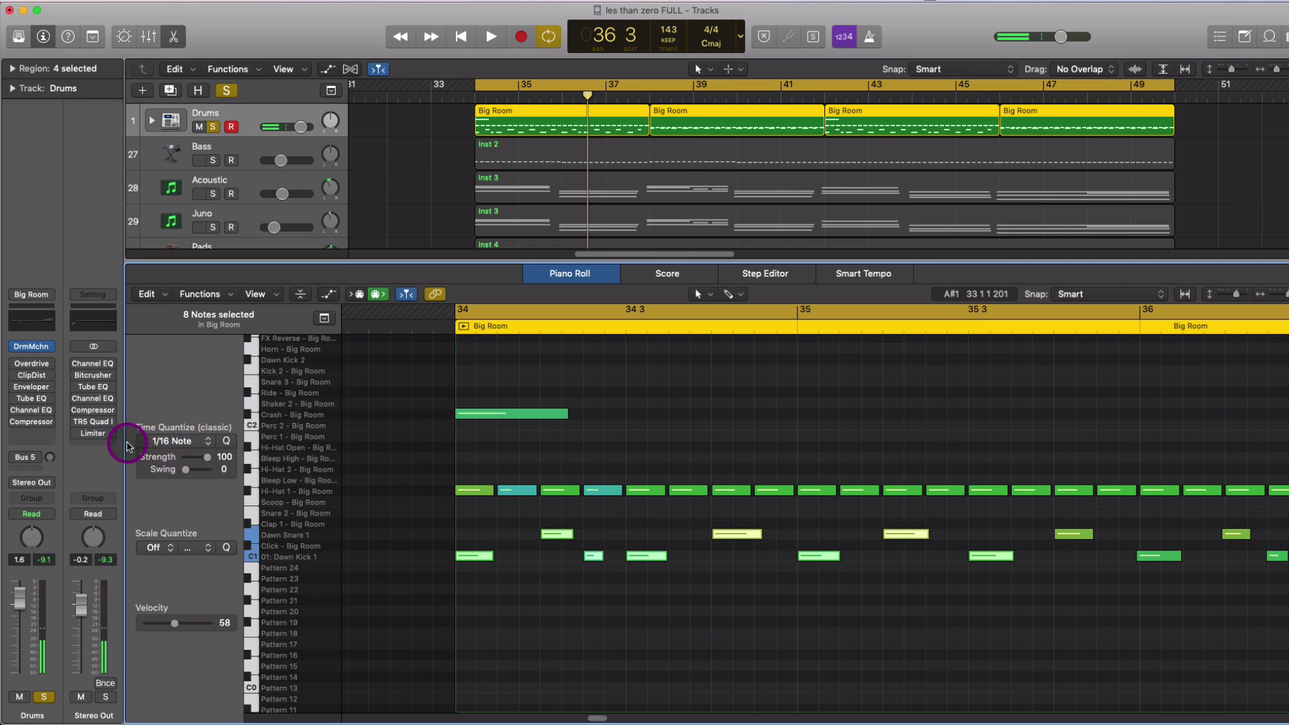
left_click(172, 441)
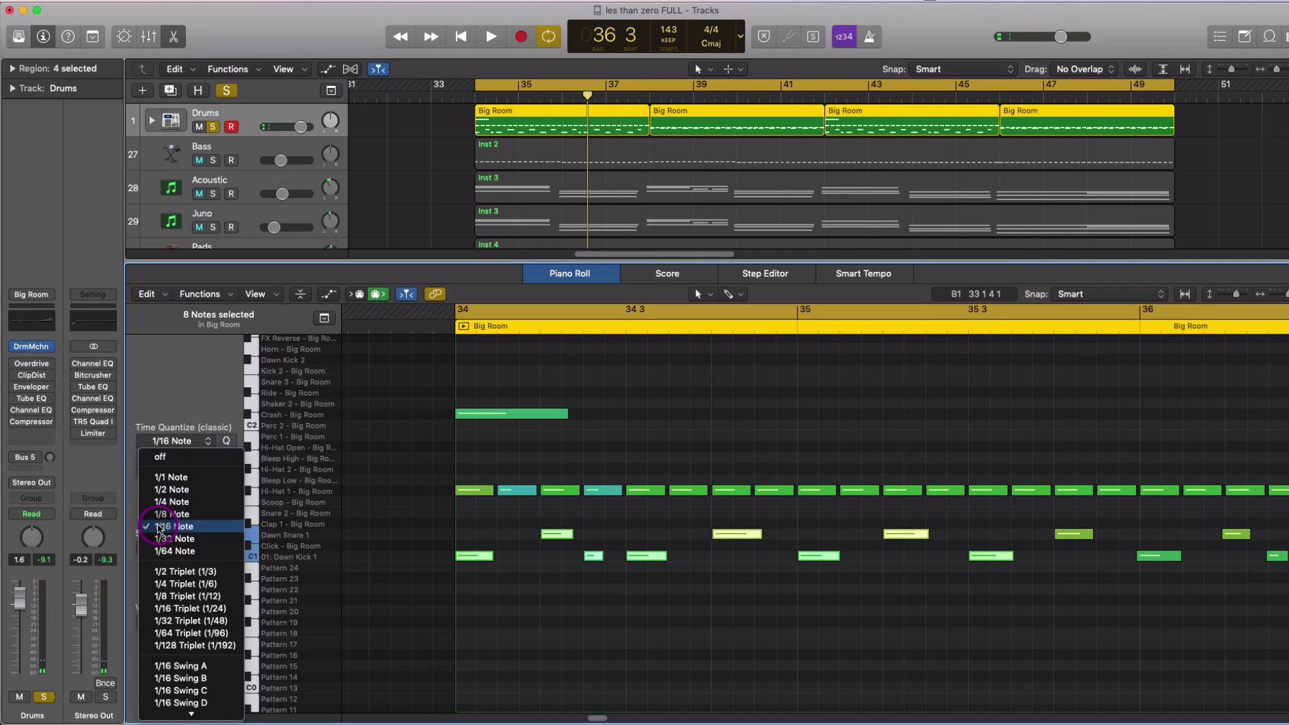
left_click(160, 528)
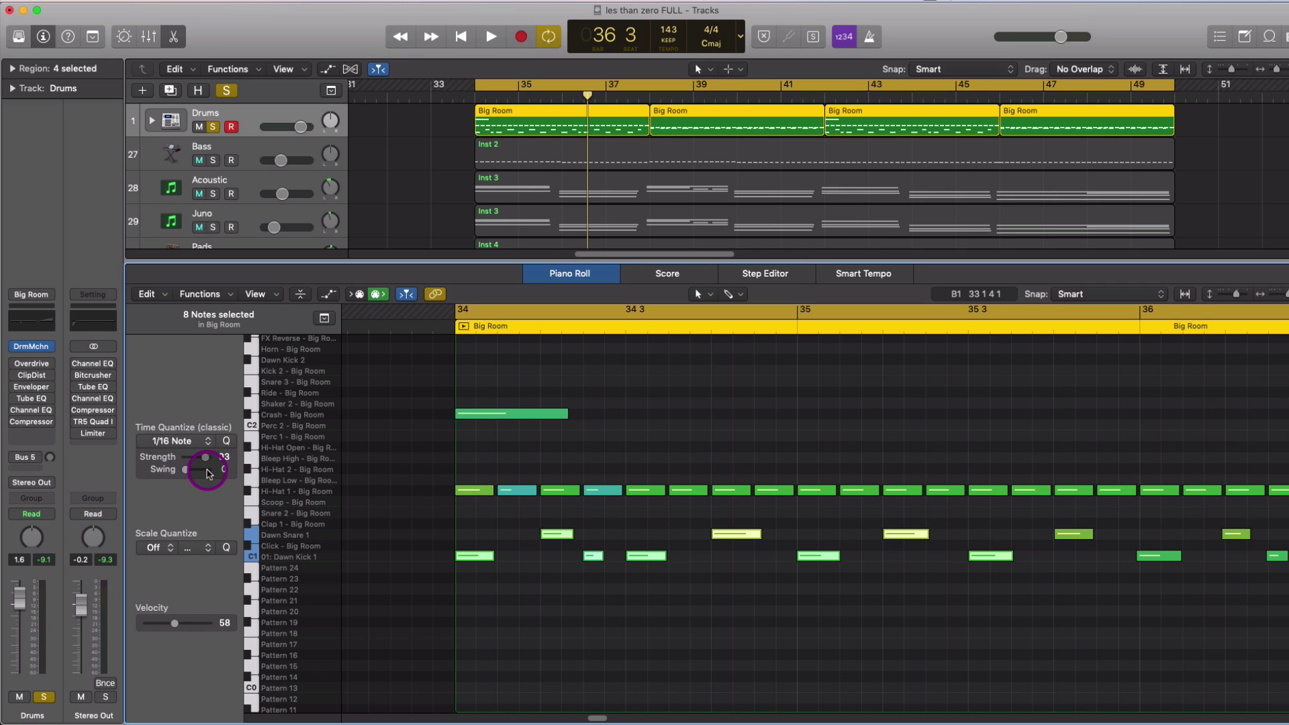
Select the first four Hi-Hat 1 notes, listen to the drum pattern, and audition the Crash note
left_click_drag(451, 483, 627, 498)
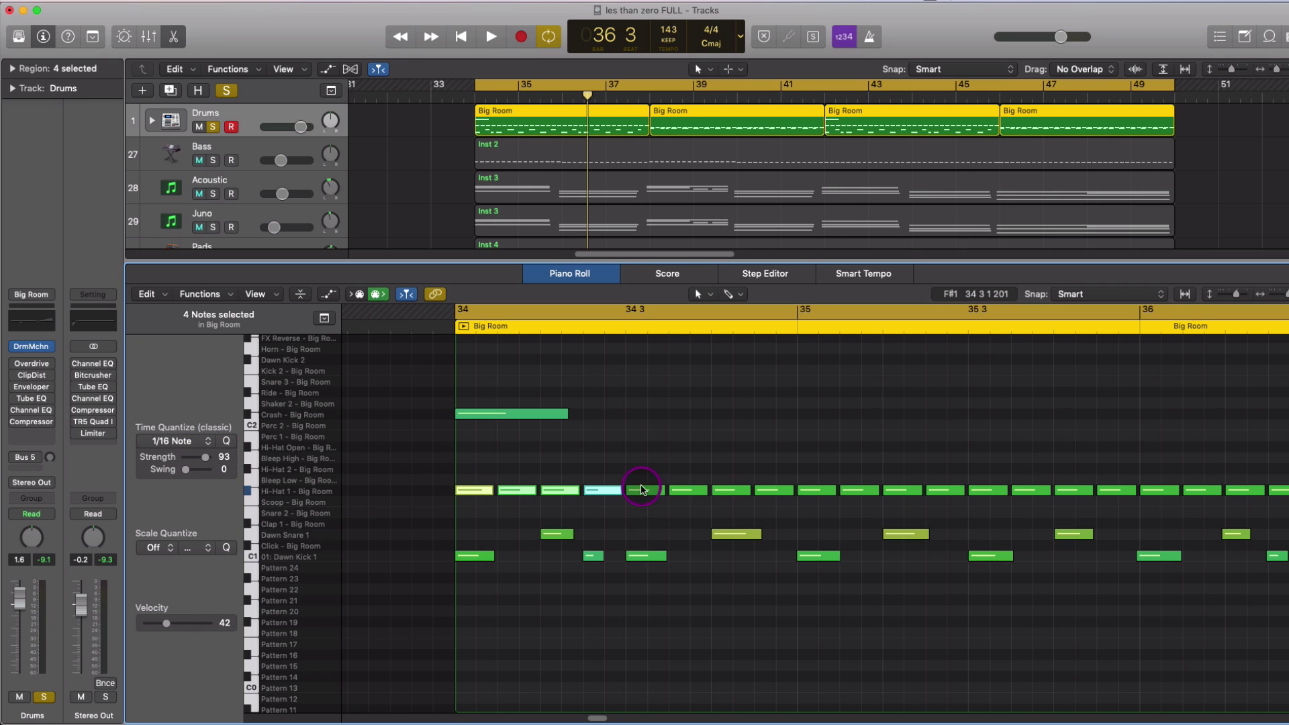
key("space")
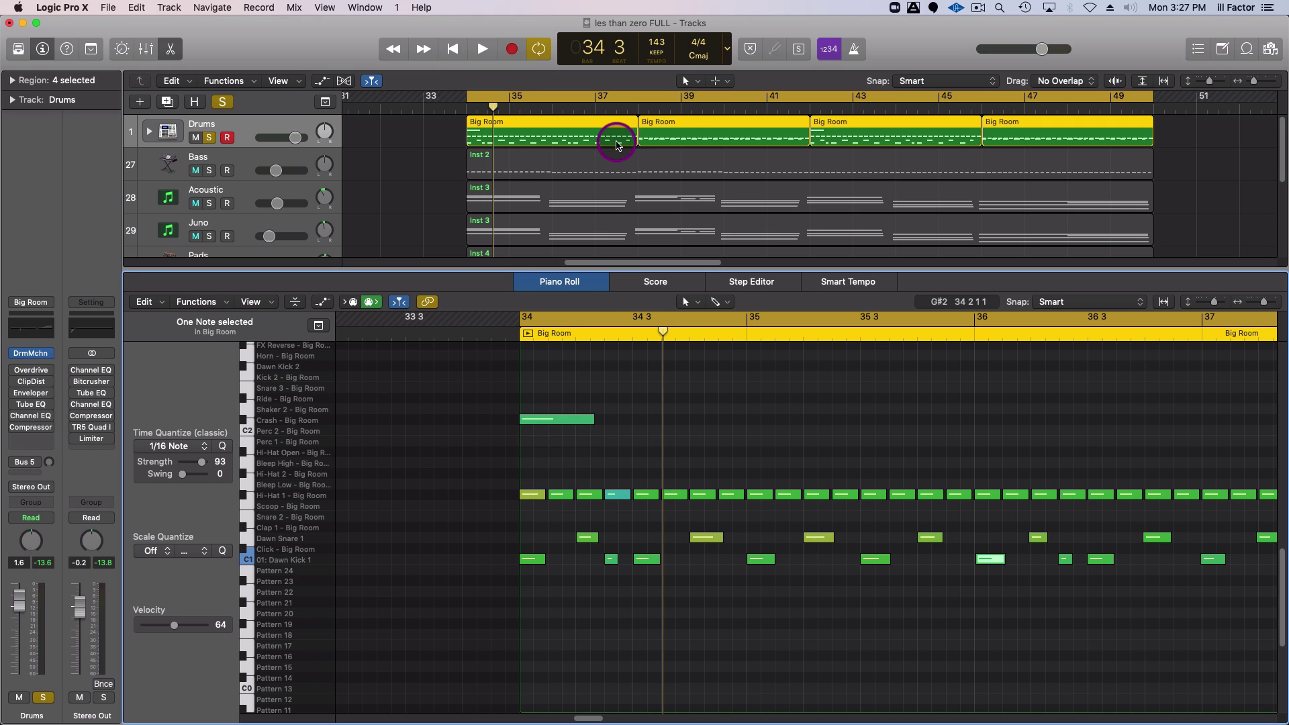
left_click(551, 420)
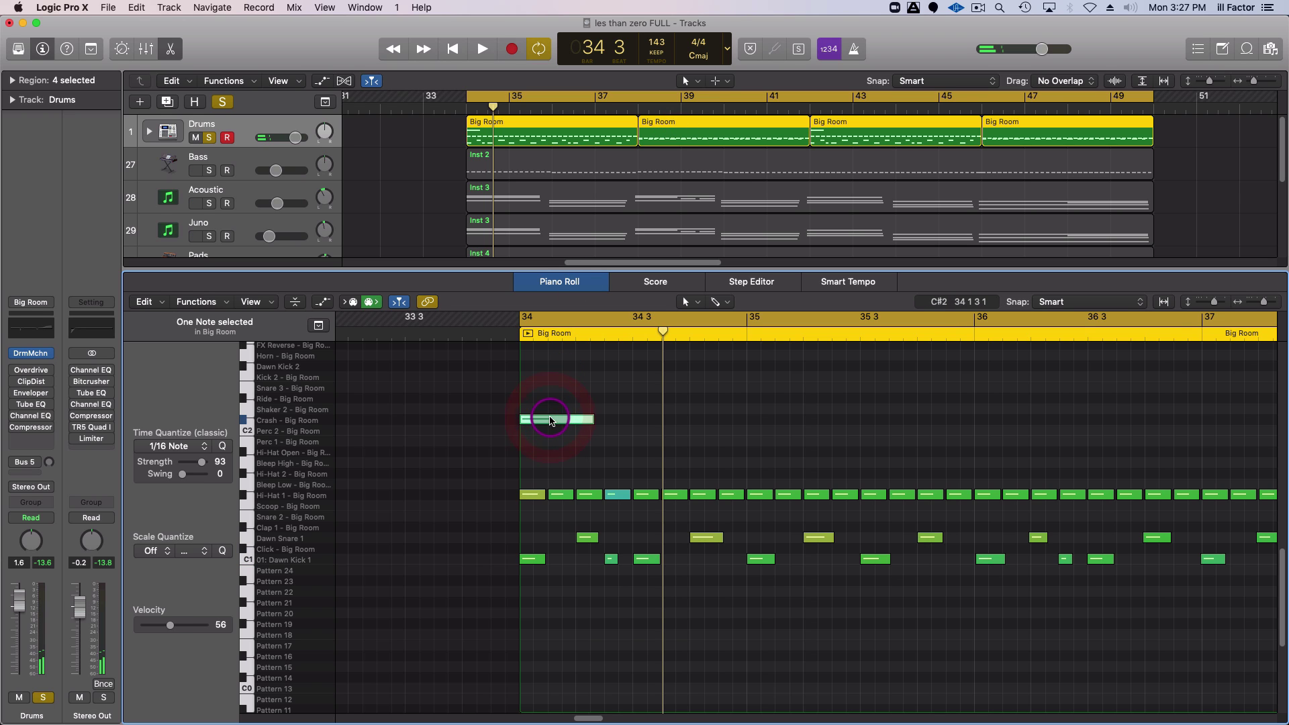
Replace the Piano Roll with the Mixer and expand the Drums channel into its individual drum channels
left_click(170, 49)
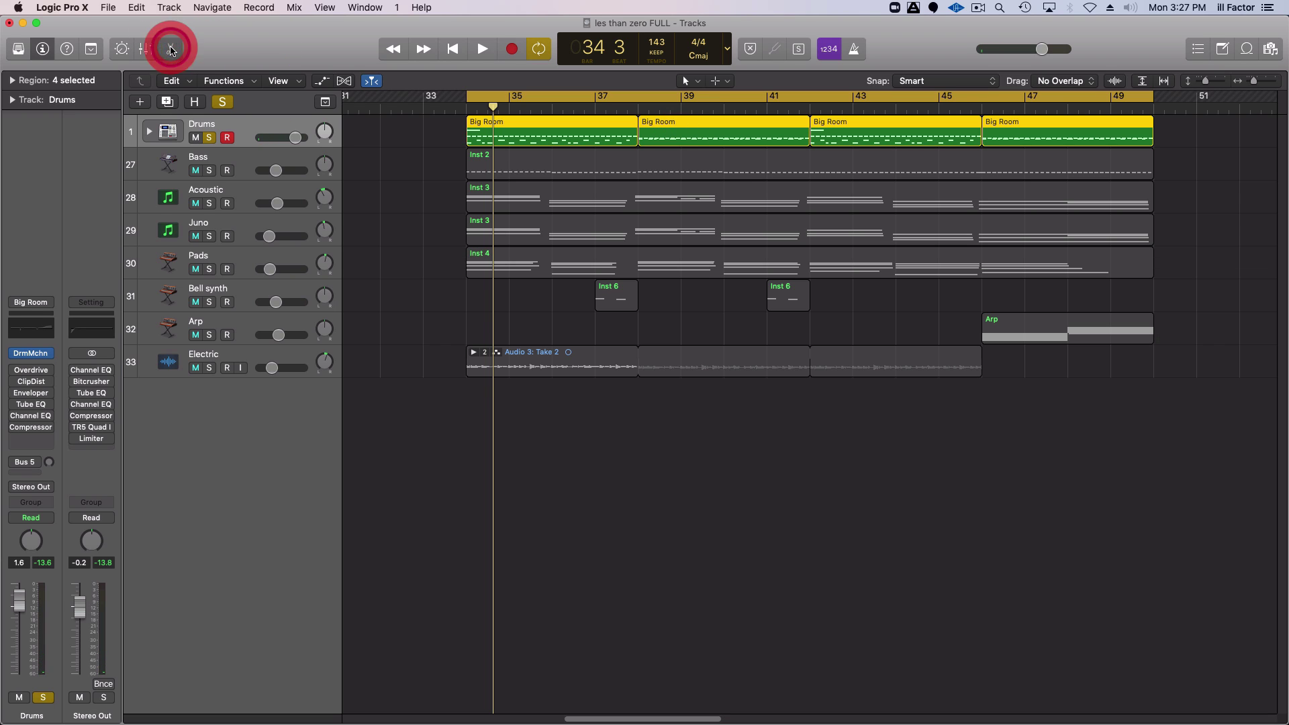
left_click(144, 50)
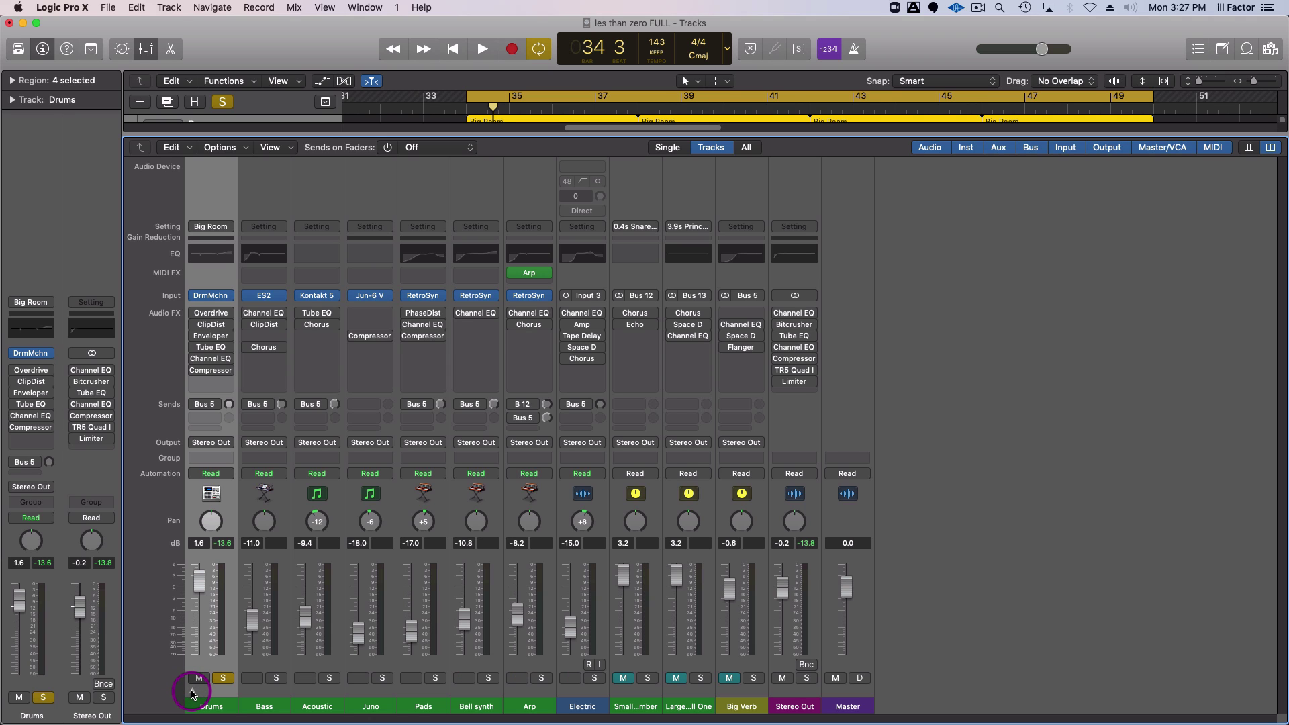
left_click(191, 691)
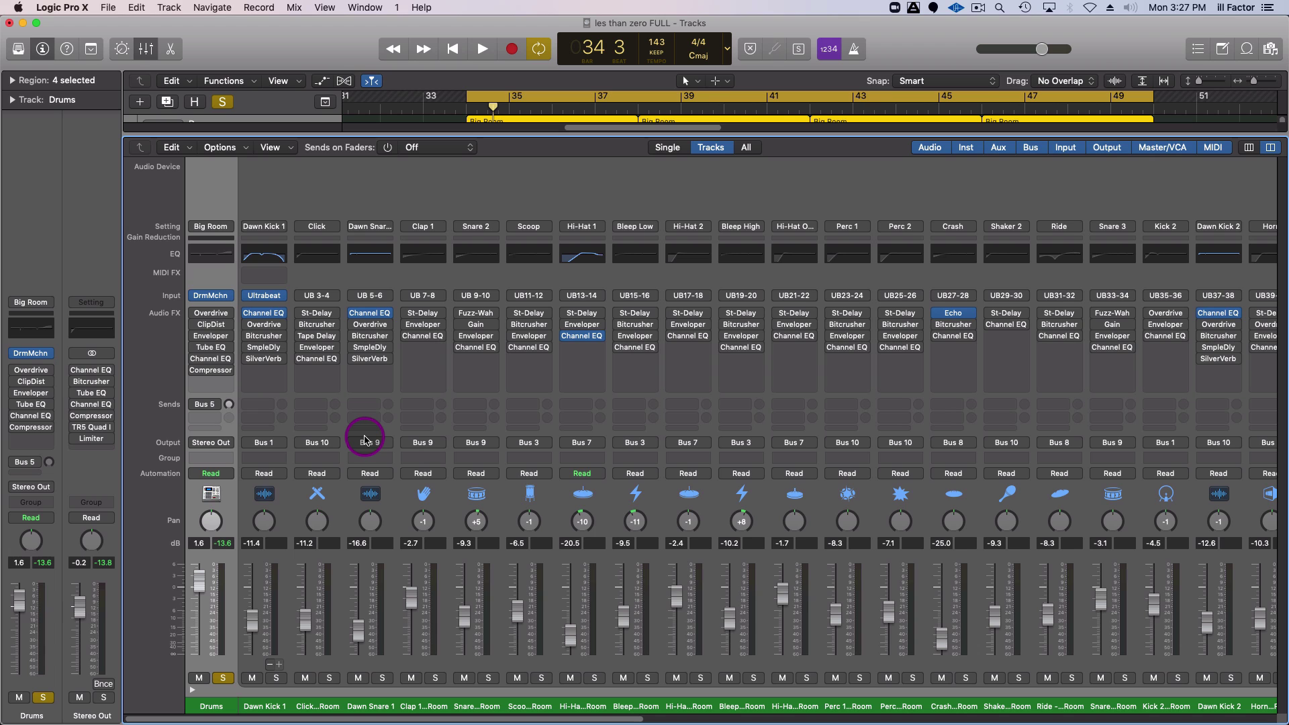
Open the Channel EQ on Dawn Kick 1, set its high cut to 5100 Hz with a Q of 0.10, and listen to it
left_click(266, 317)
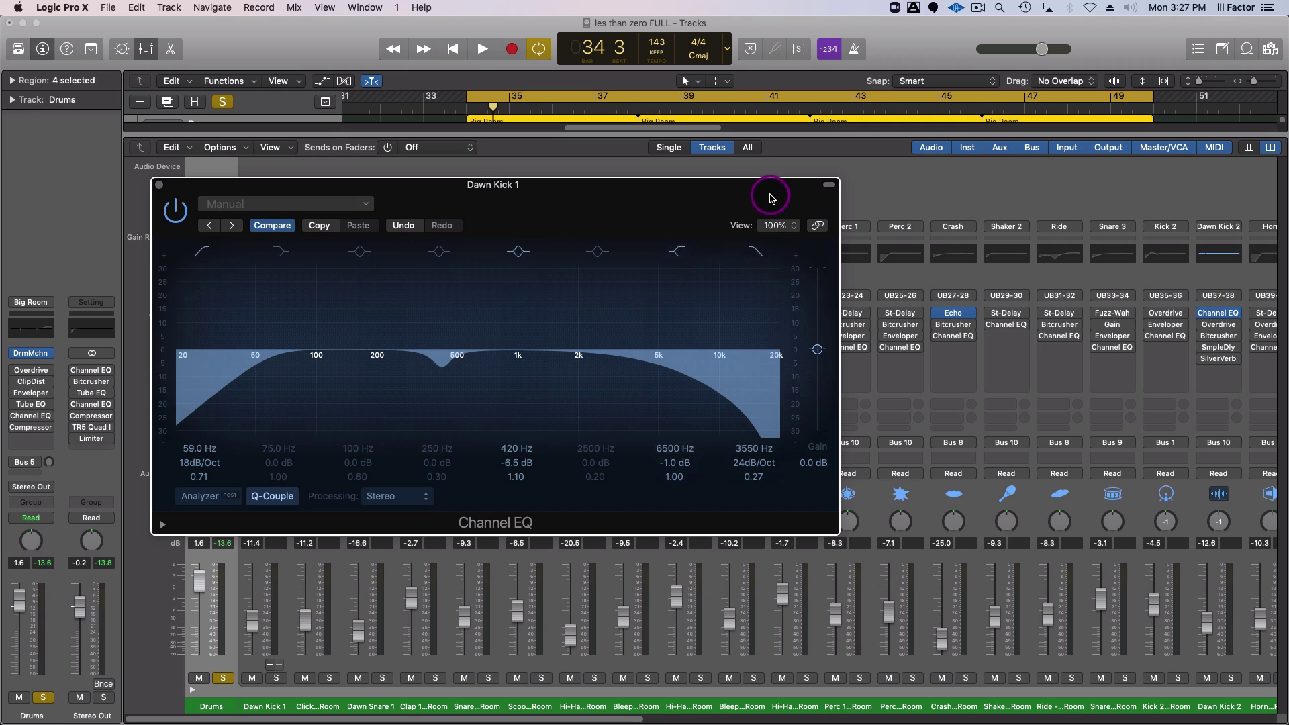
left_click_drag(762, 188, 851, 153)
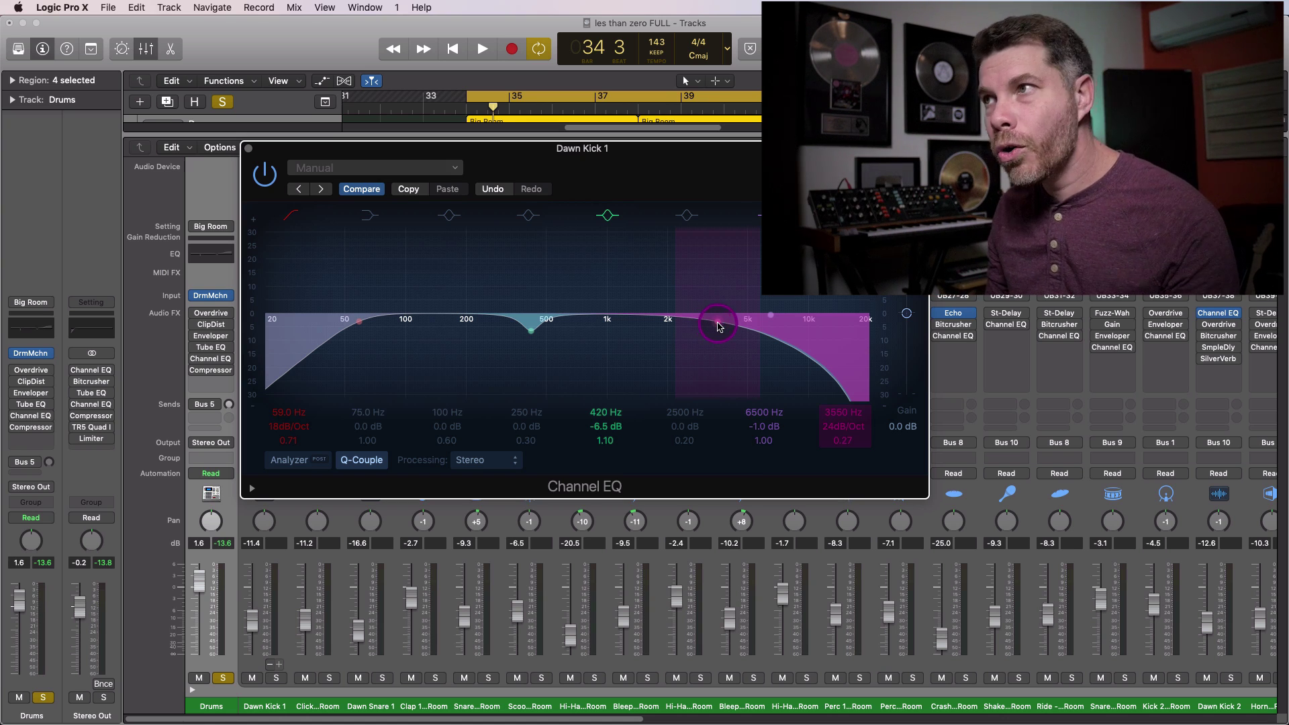
mouse_move(718, 326)
left_mouse_down()
mouse_move(810, 329)
mouse_move(688, 327)
mouse_move(708, 327)
left_mouse_up()
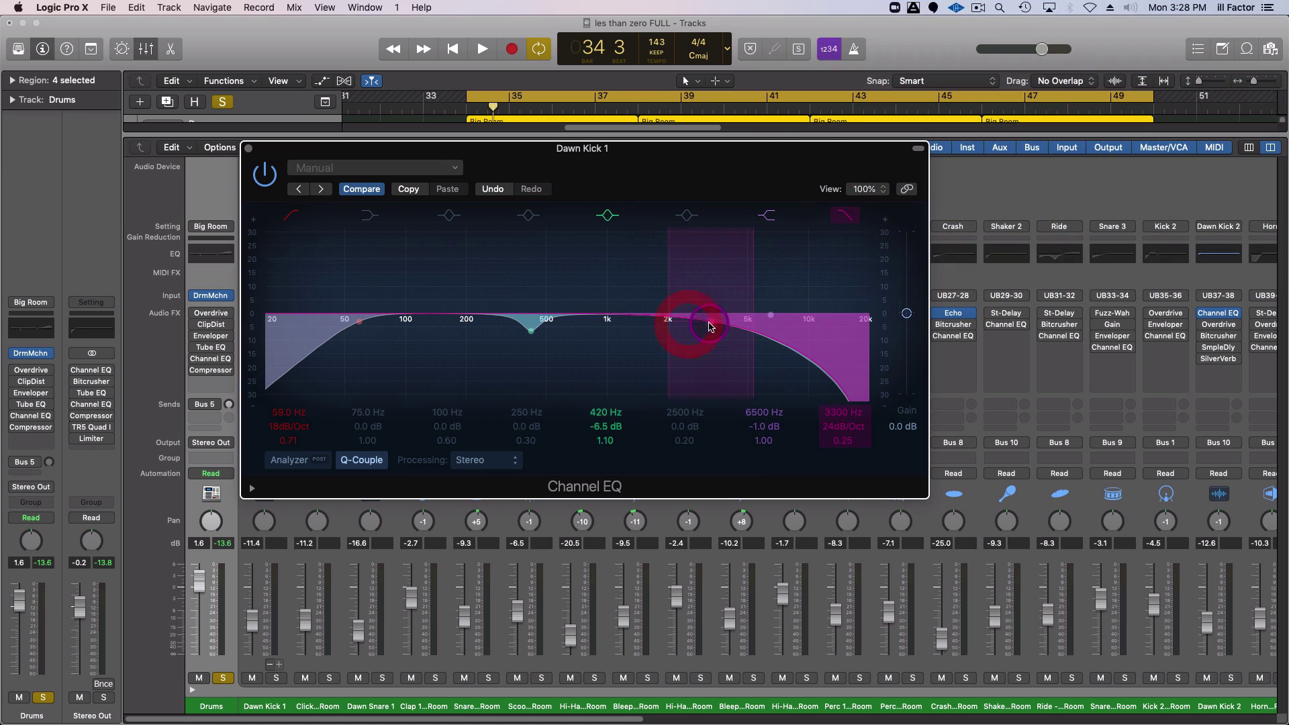
left_click_drag(709, 327, 751, 359)
key("space")
key("space")
Set the Dawn Kick 1 EQ's mid-range cut to 405 Hz and -6.0 dB while listening, and close the EQ
left_click(531, 332)
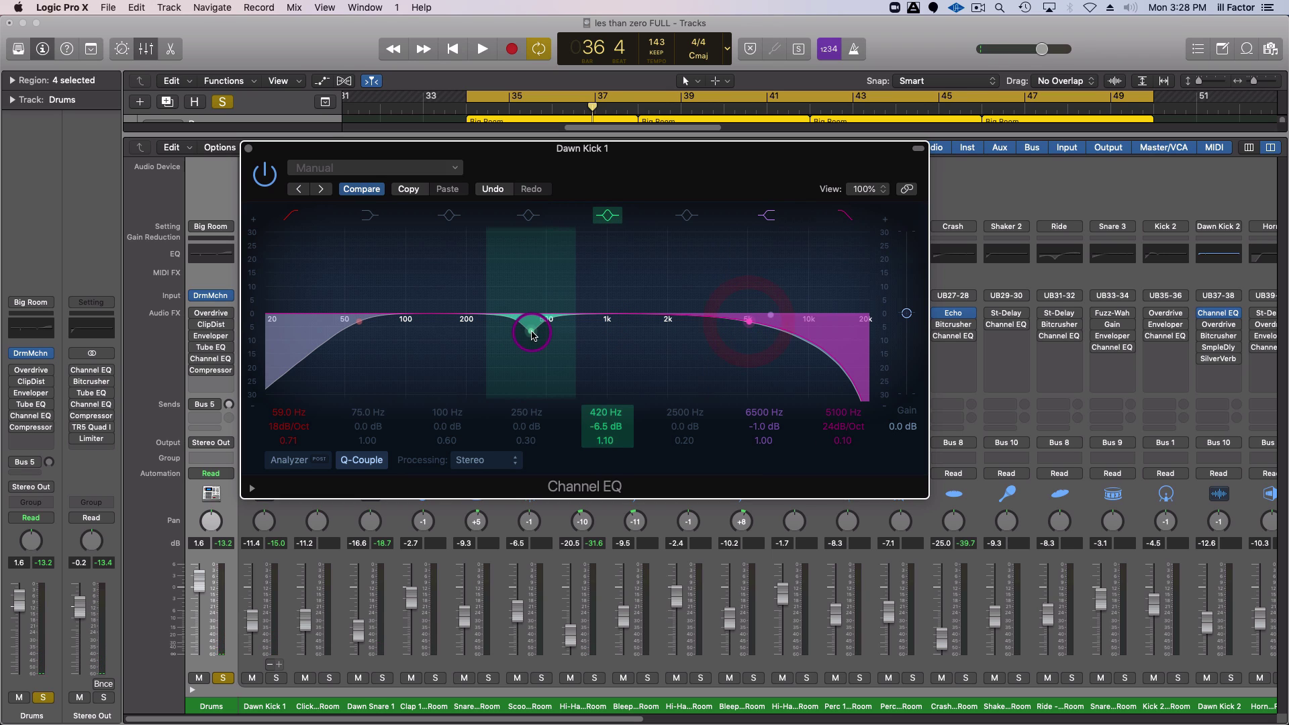
key("space")
mouse_move(533, 333)
left_mouse_down()
mouse_move(532, 256)
mouse_move(530, 340)
left_mouse_up()
key("space")
left_click(530, 338)
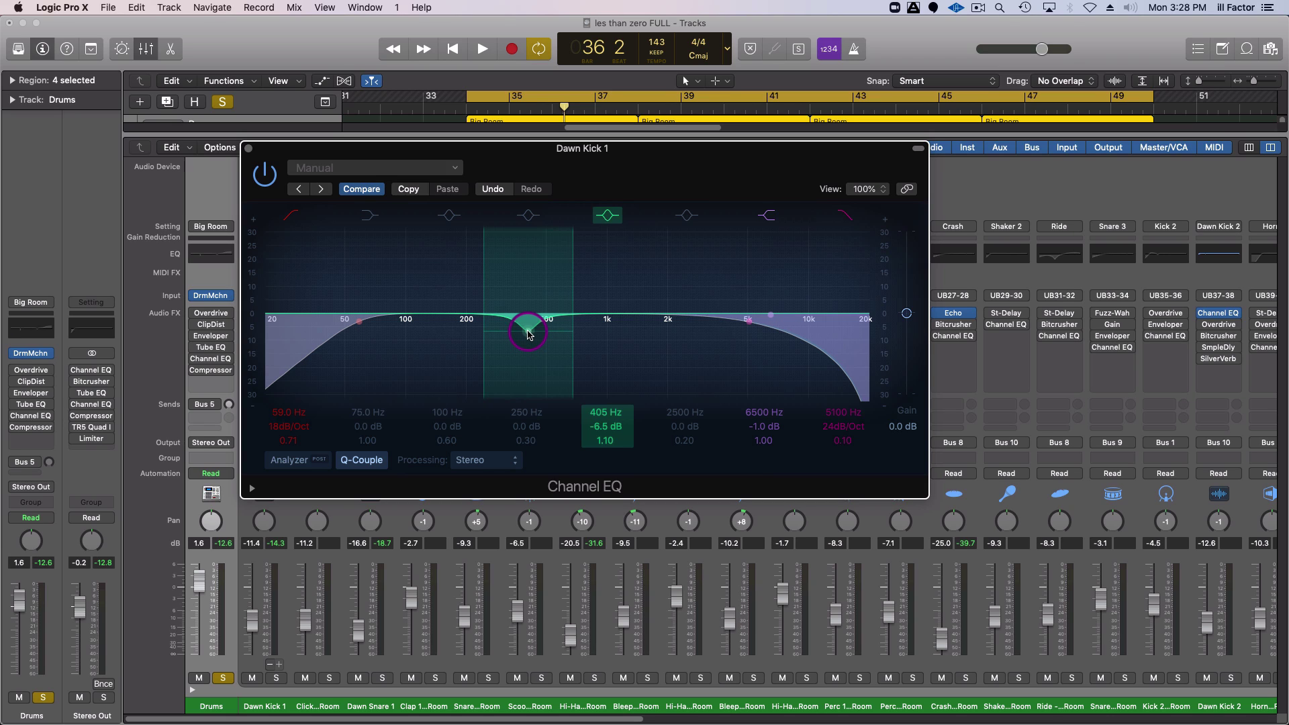
left_click_drag(530, 338, 530, 333)
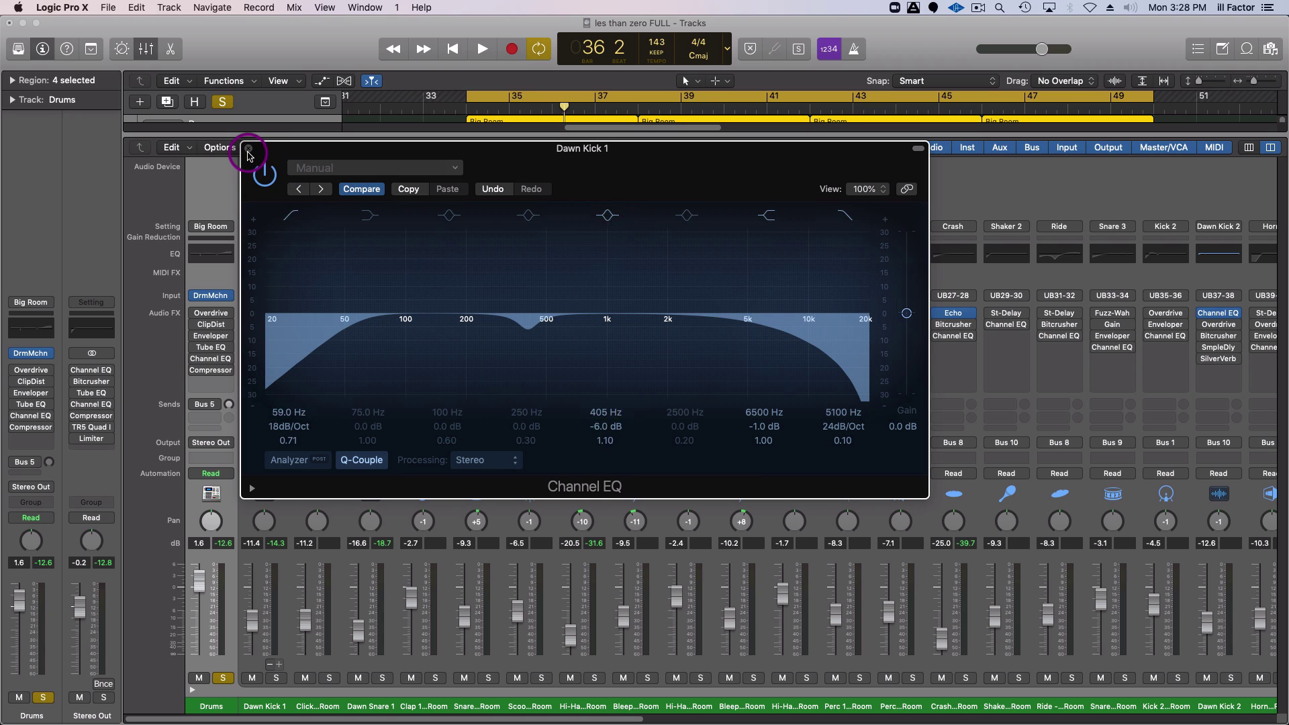
left_click(247, 150)
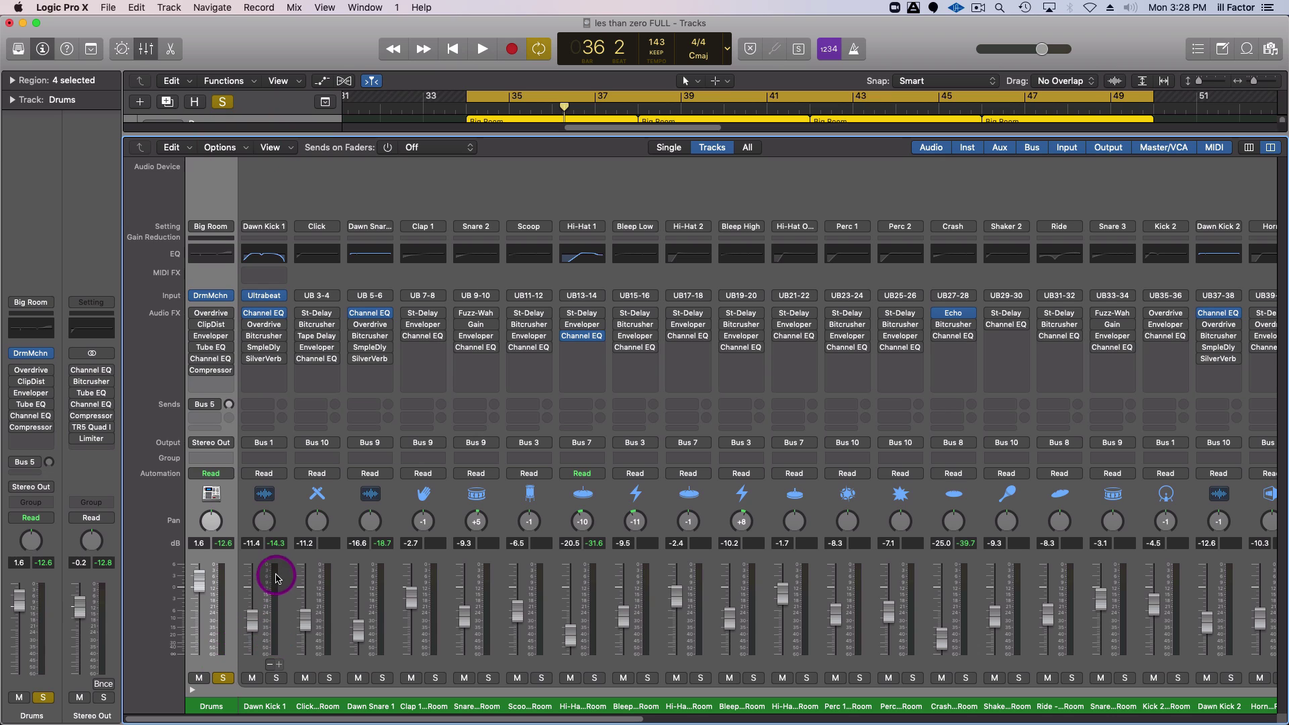
Raise the Dawn Snare 1 channel's volume to -14.0 dB and play the drums
left_click(276, 572)
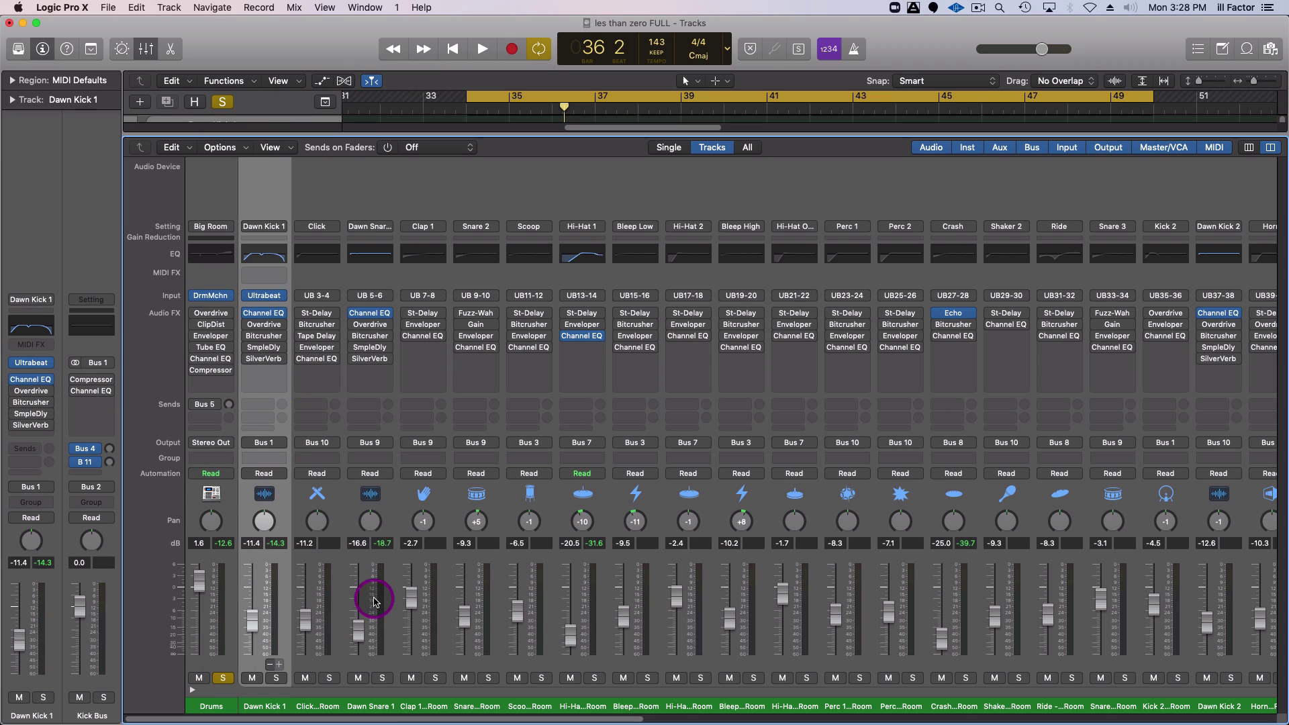
left_click(379, 594)
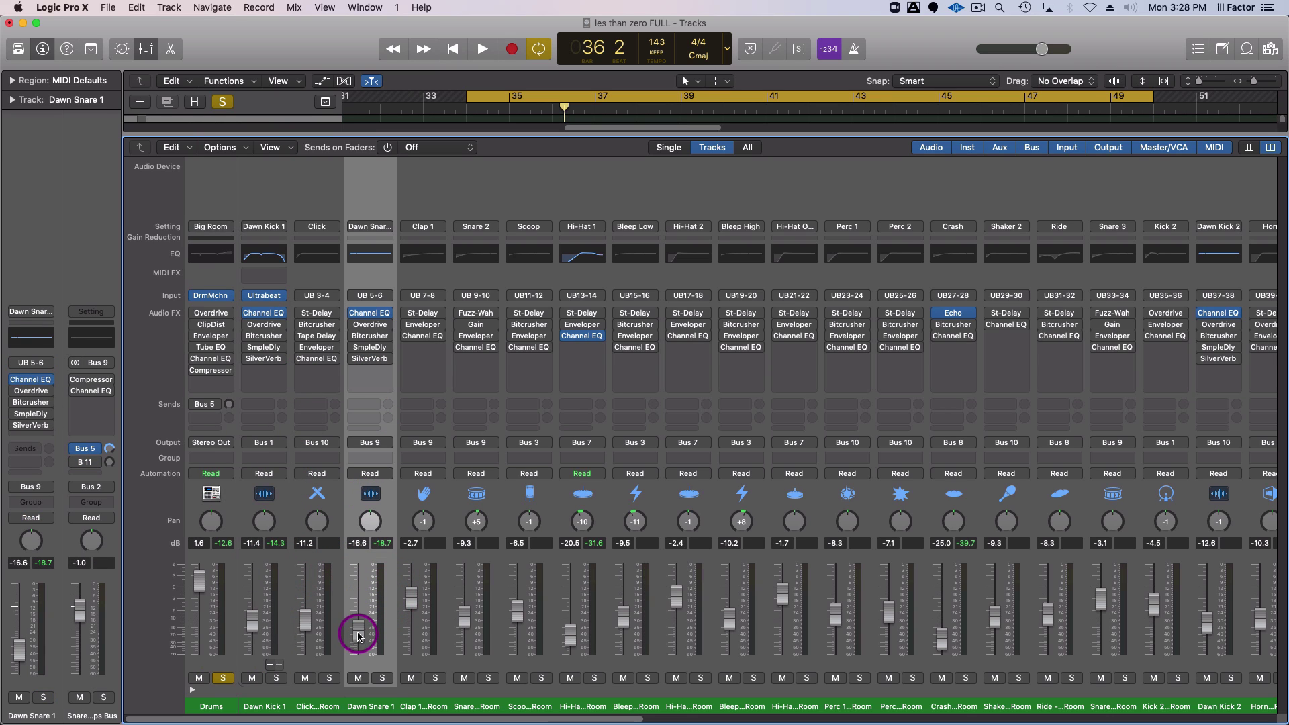
left_click_drag(360, 633, 360, 628)
key("space")
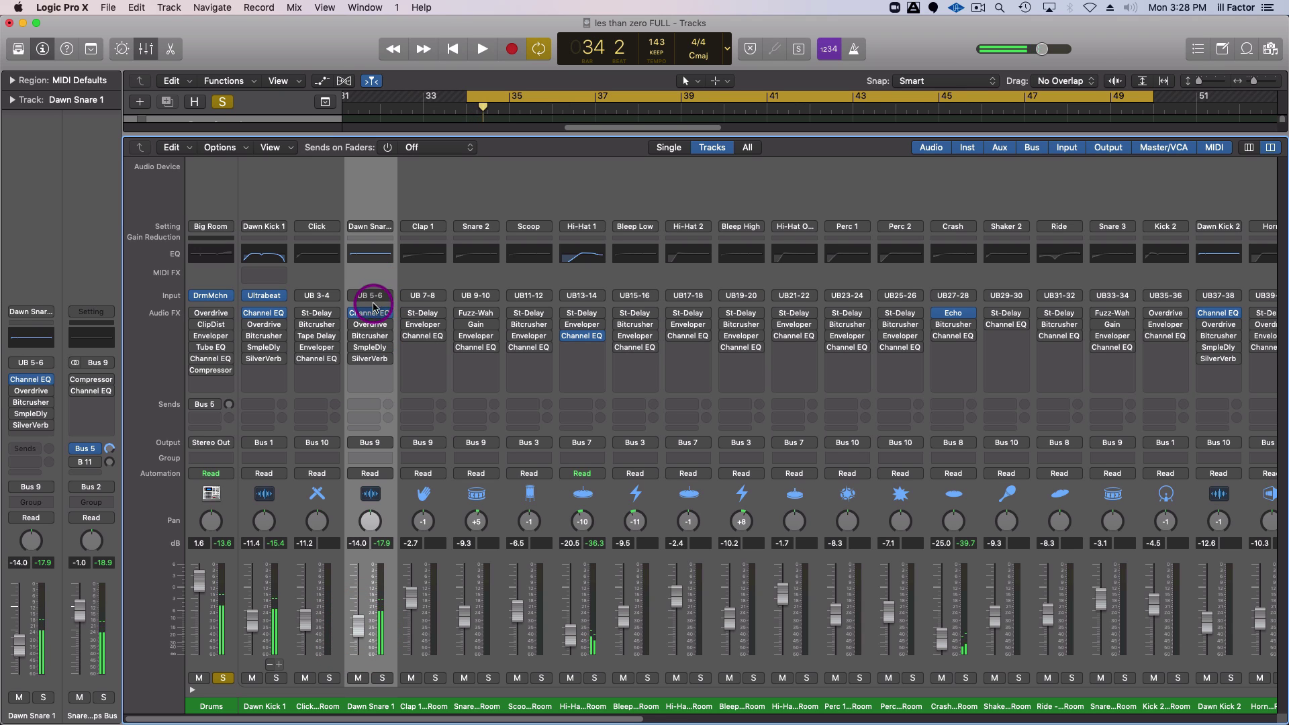
Inspect the Channel EQ on Dawn Snare 1 and select the snare bus channel among the drum buses
left_click(370, 313)
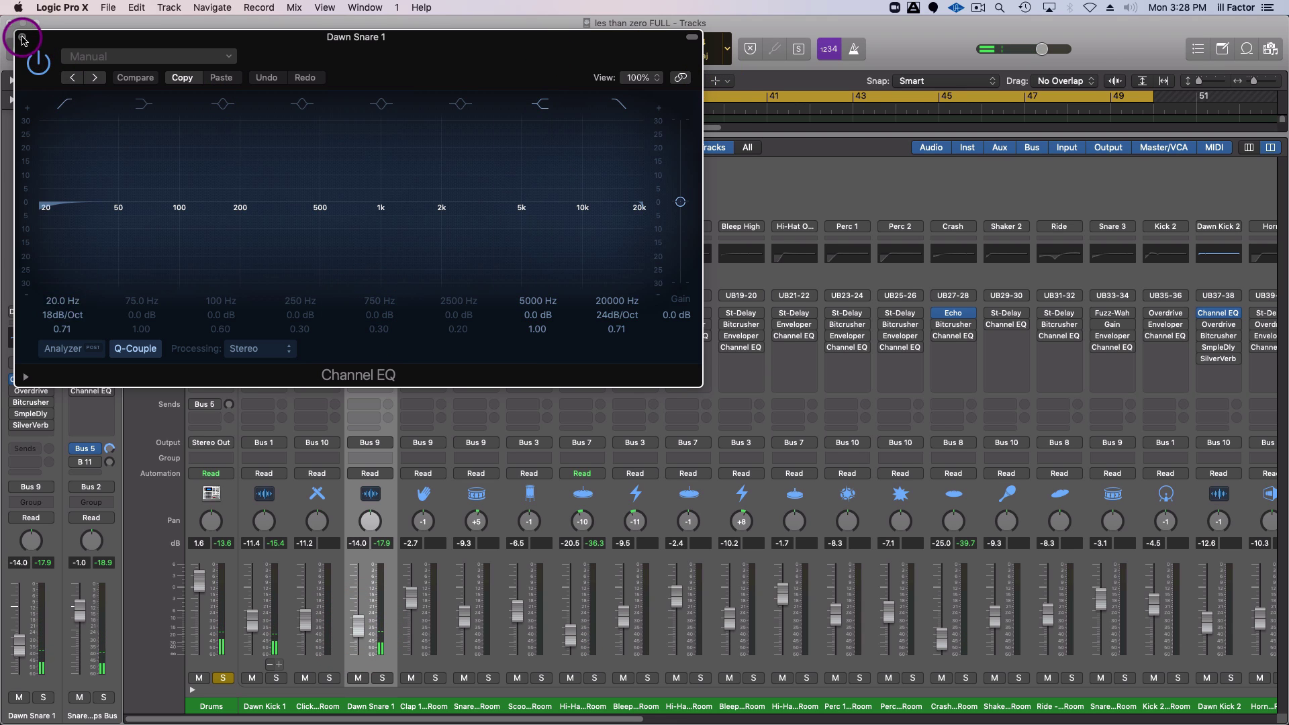
left_click(23, 37)
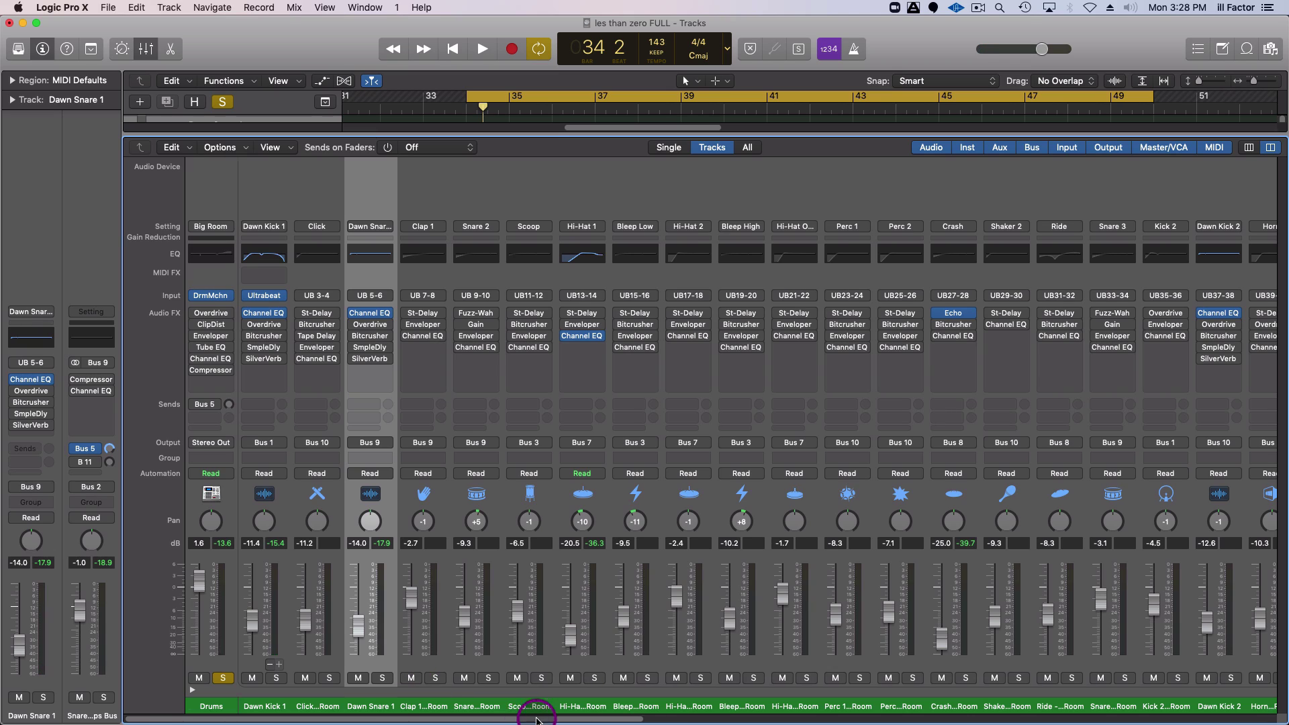
left_click_drag(533, 722, 926, 625)
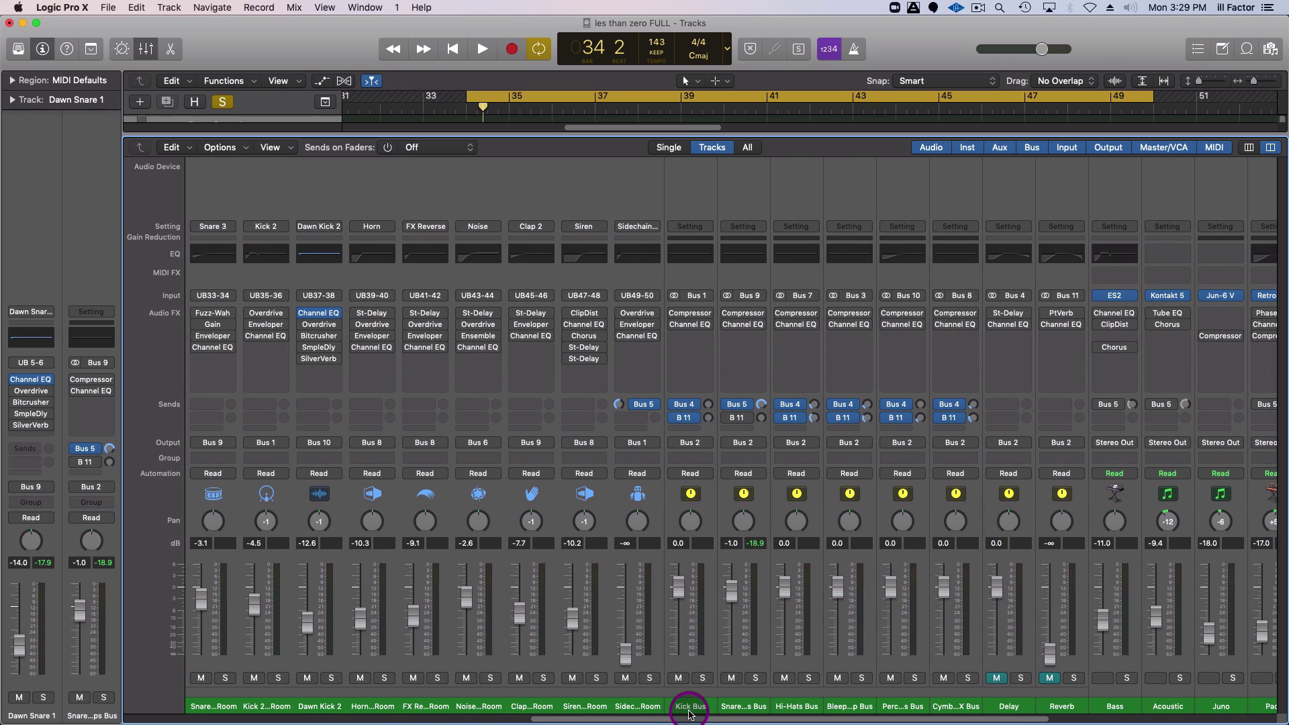
left_click(736, 710)
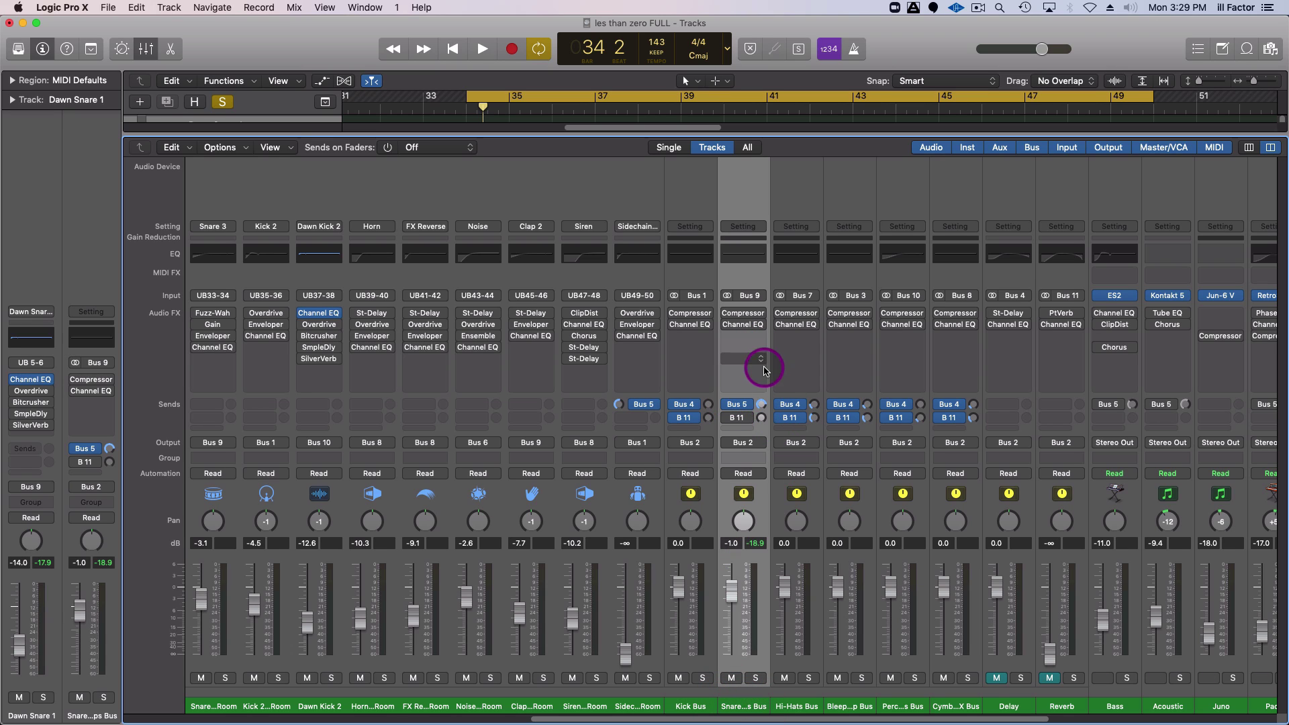
Switch off the Bus 5 send on the snare bus channel
mouse_move(726, 408)
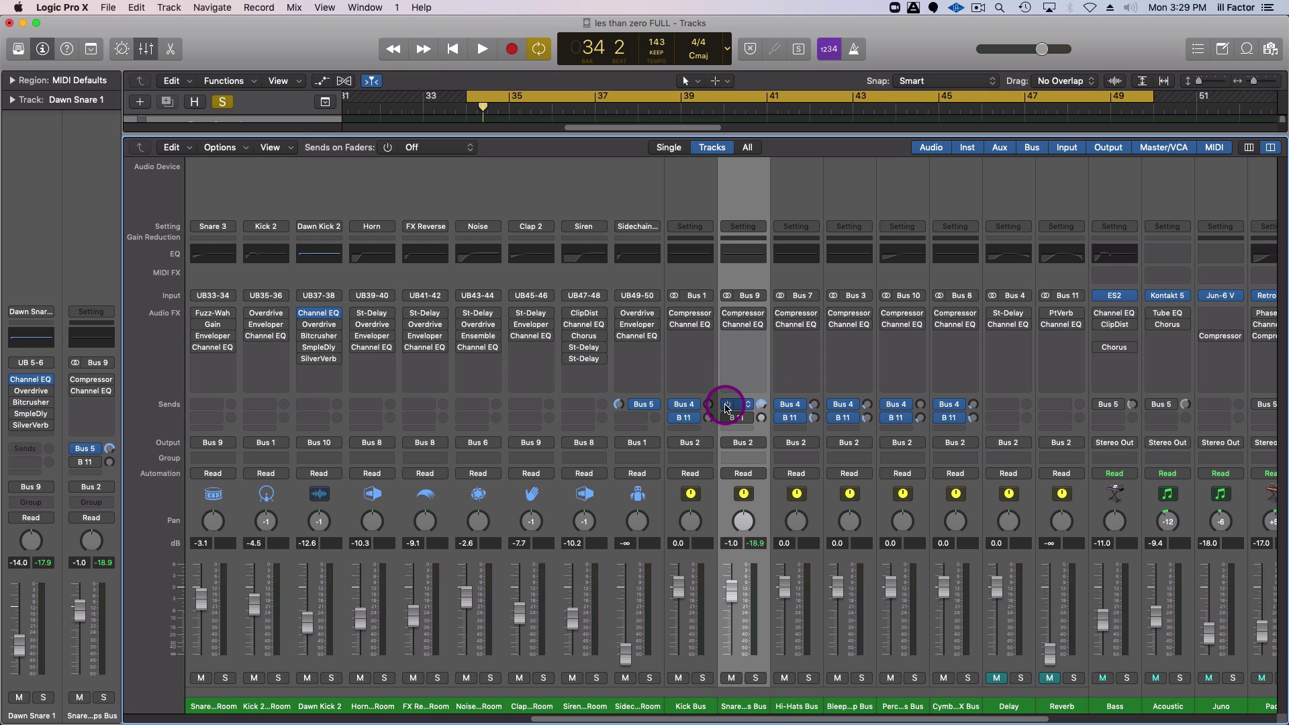
left_click(726, 405)
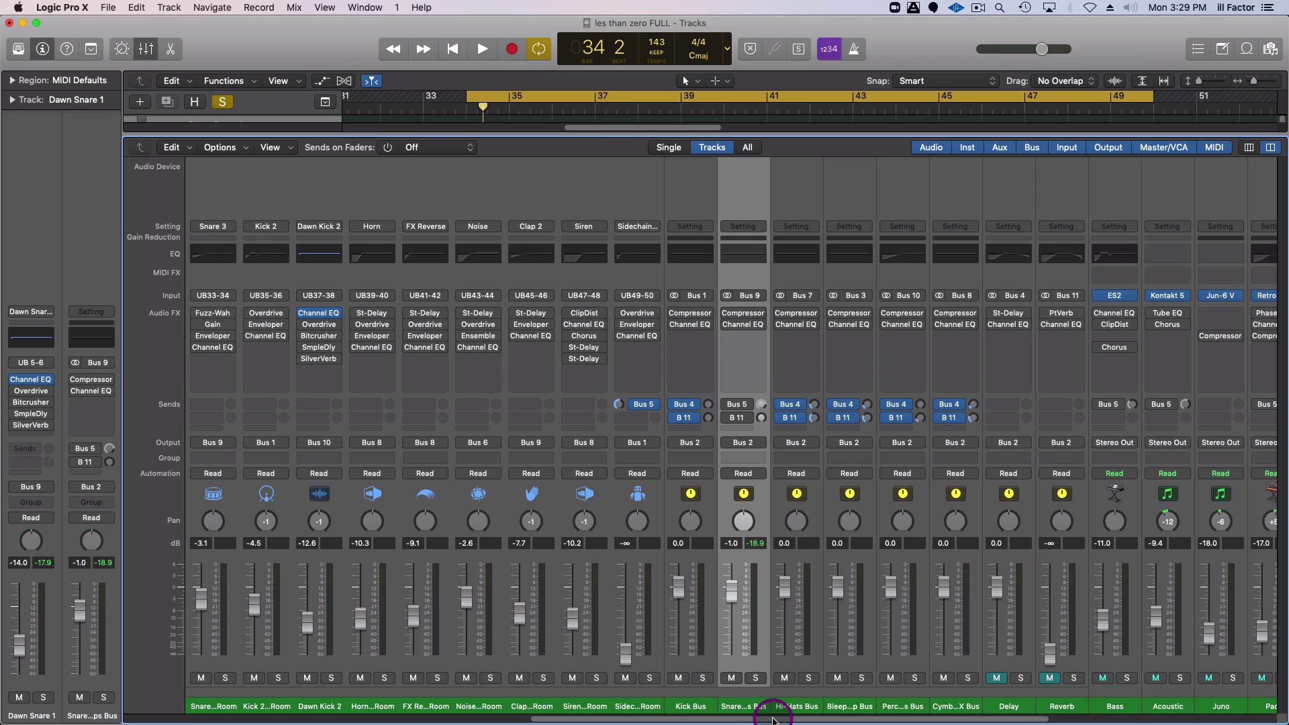
Raise the Hi-Hat 1 channel's volume to -18.5 dB while playing the drums
left_click_drag(773, 718, 313, 717)
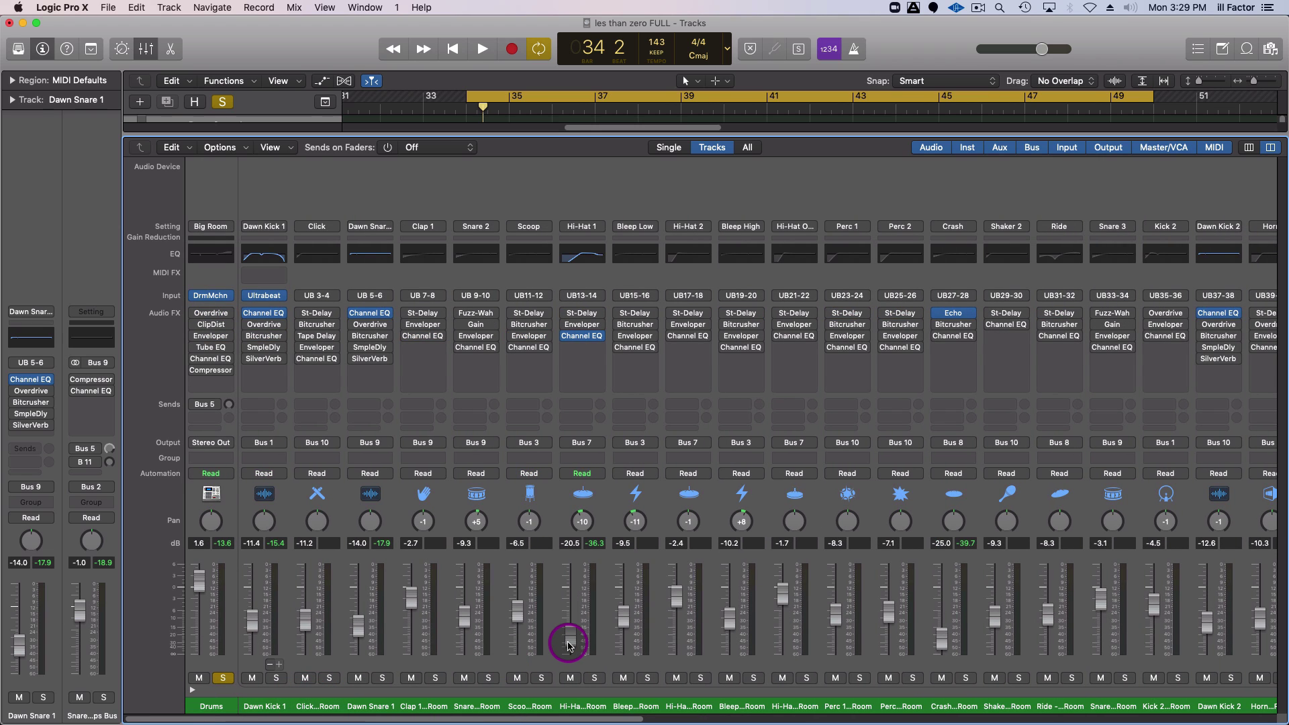
key("space")
left_click_drag(570, 642, 571, 640)
key("space")
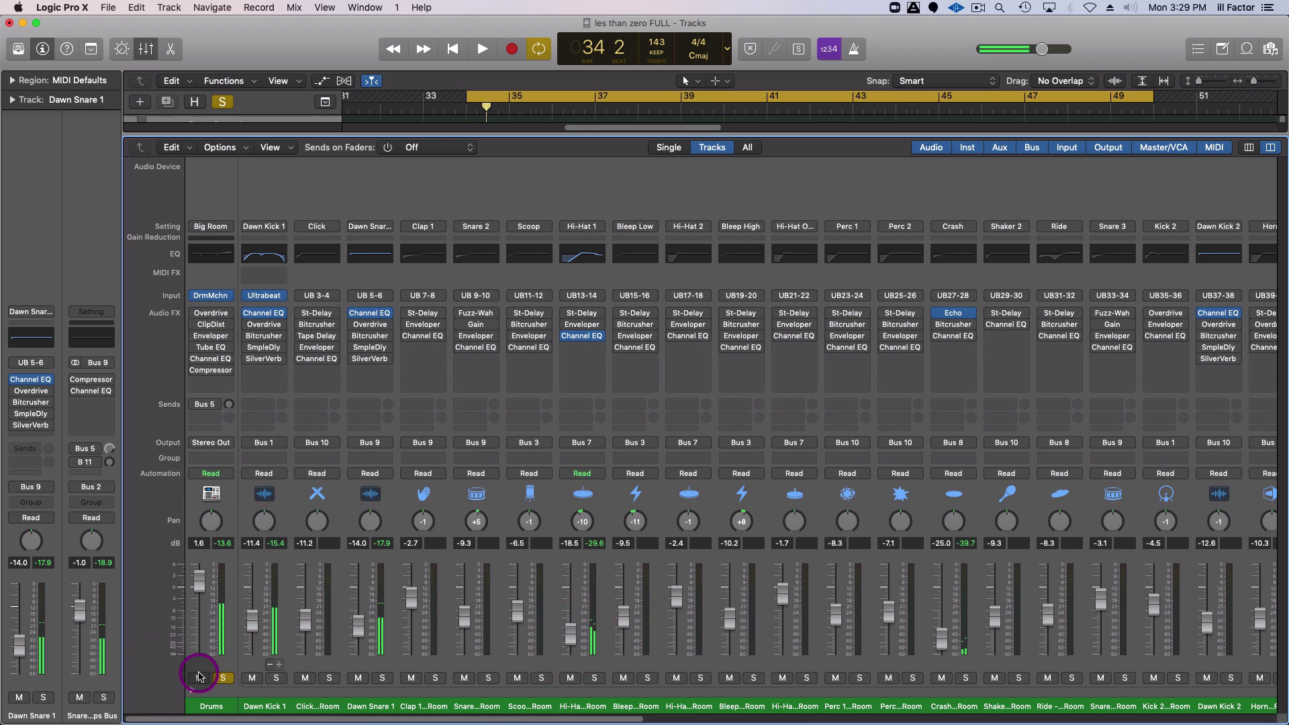
Collapse the Drums stack, enable its Overdrive effect, and compare the drums with Overdrive bypassed and active
left_click(193, 689)
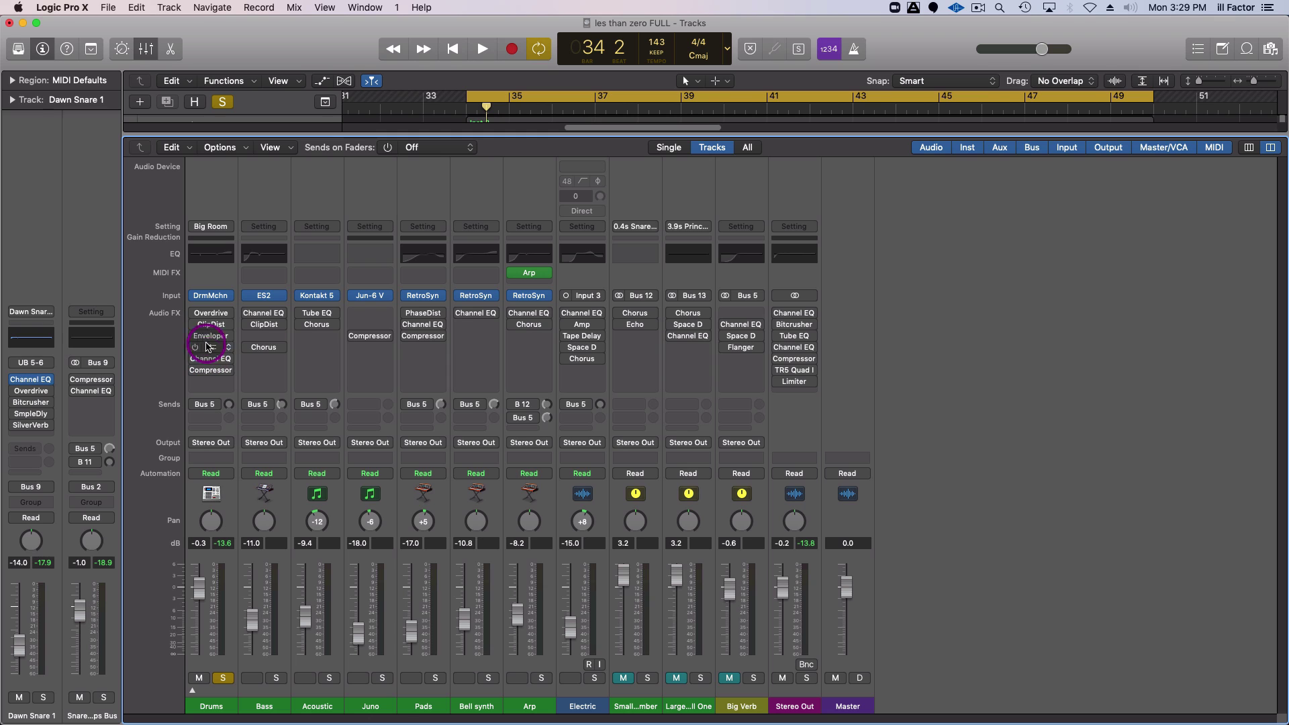
left_click(195, 314)
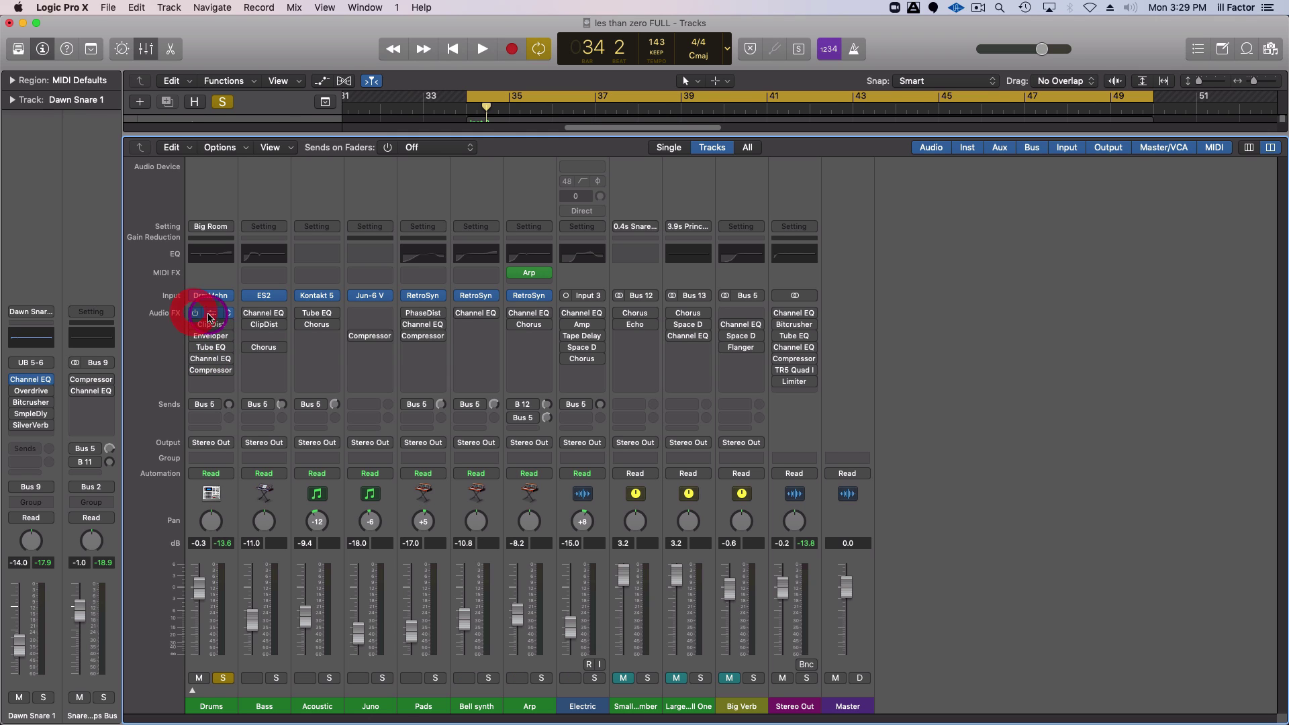
left_click_drag(253, 32, 752, 176)
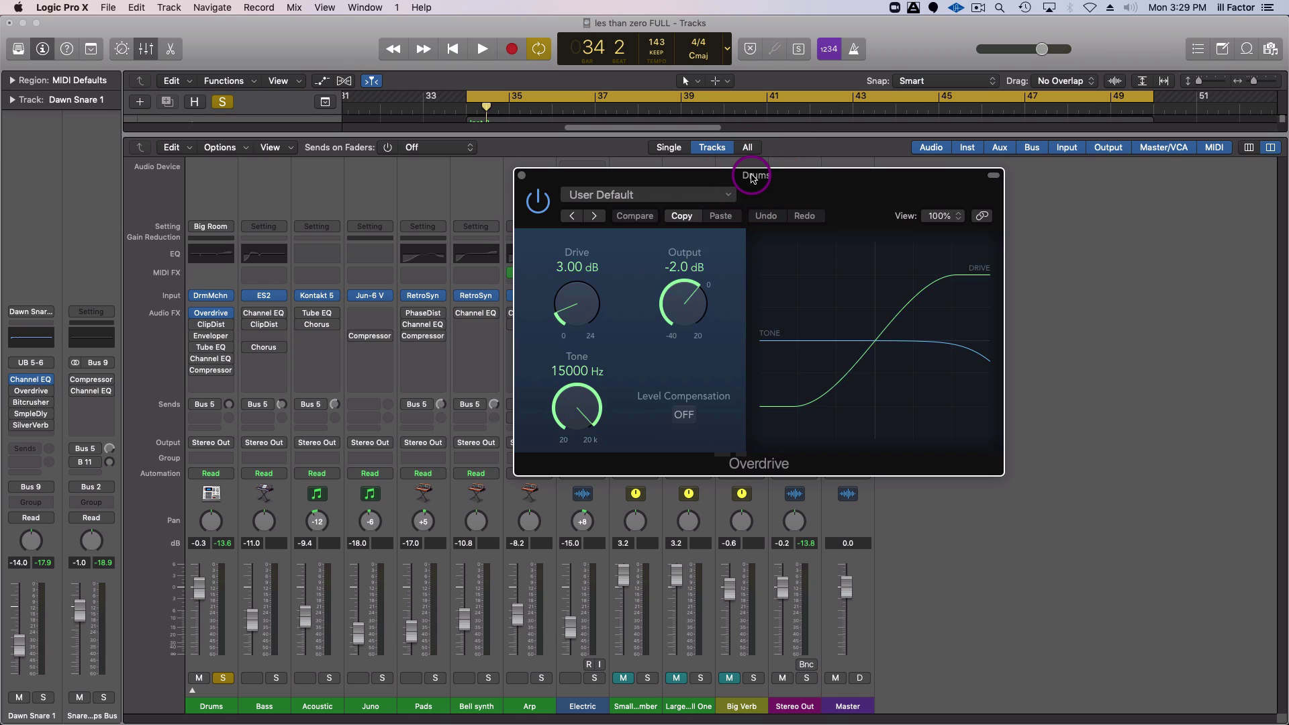
key("space")
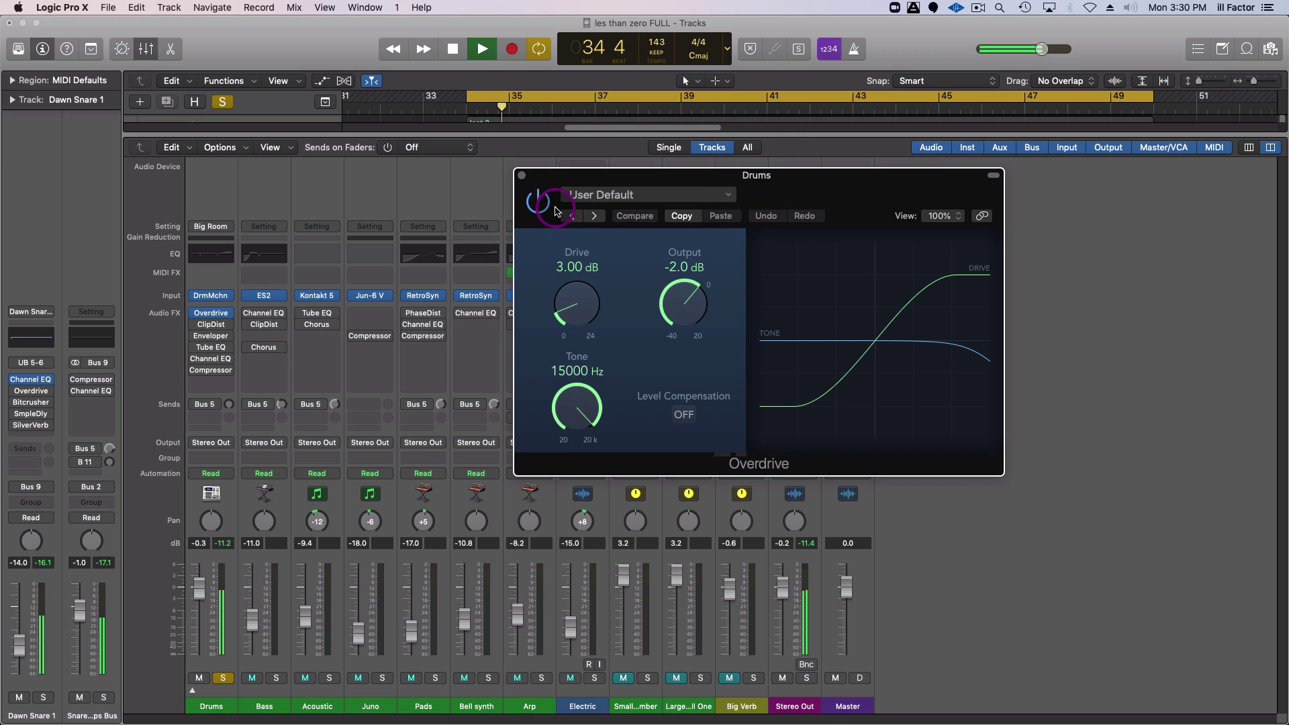
left_click(539, 201)
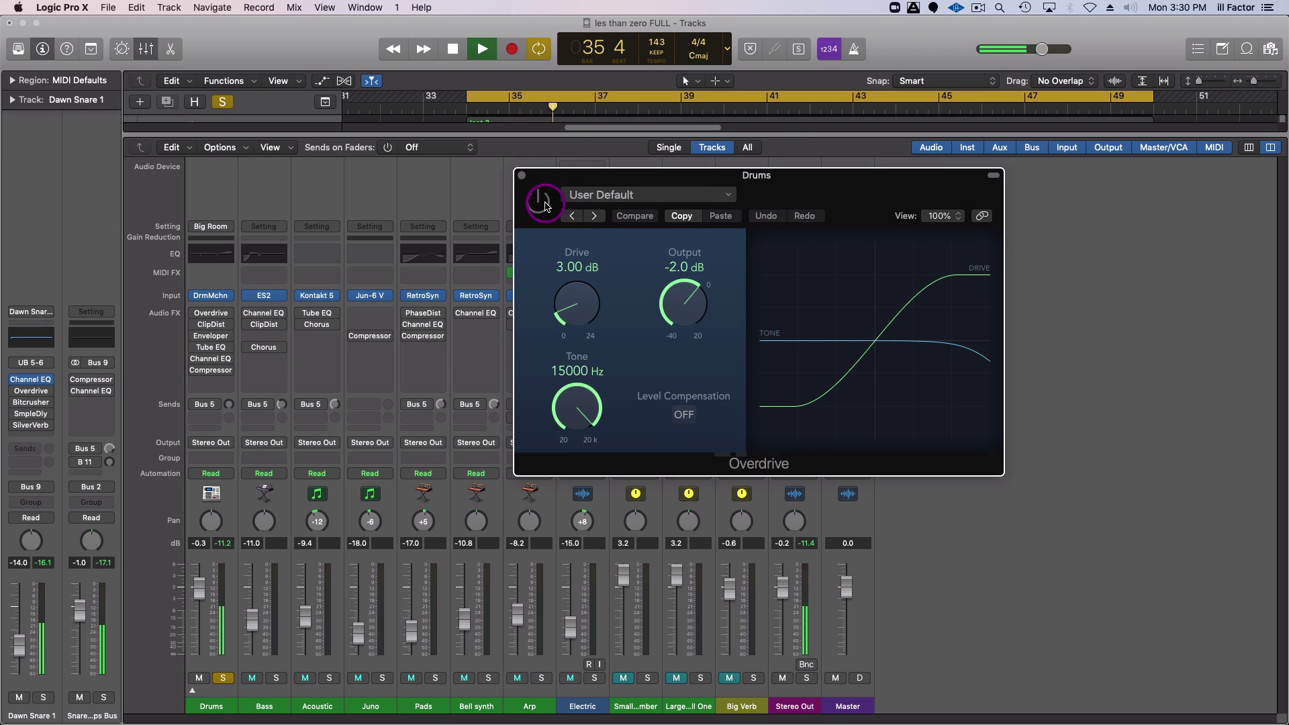
left_click(540, 202)
left_click(576, 315)
key("space")
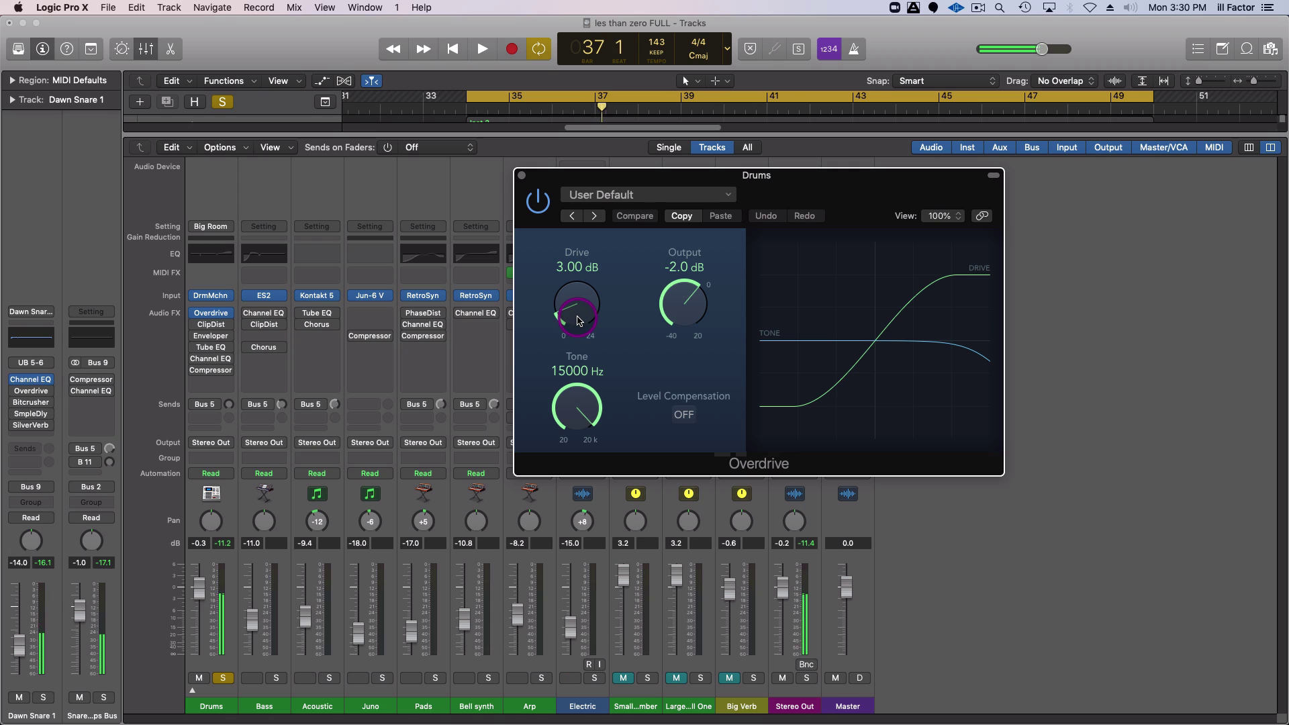
Set the Drums Overdrive's tone to 16800 Hz and its drive to 3.50 dB, then play the drums
left_click_drag(579, 321, 580, 315)
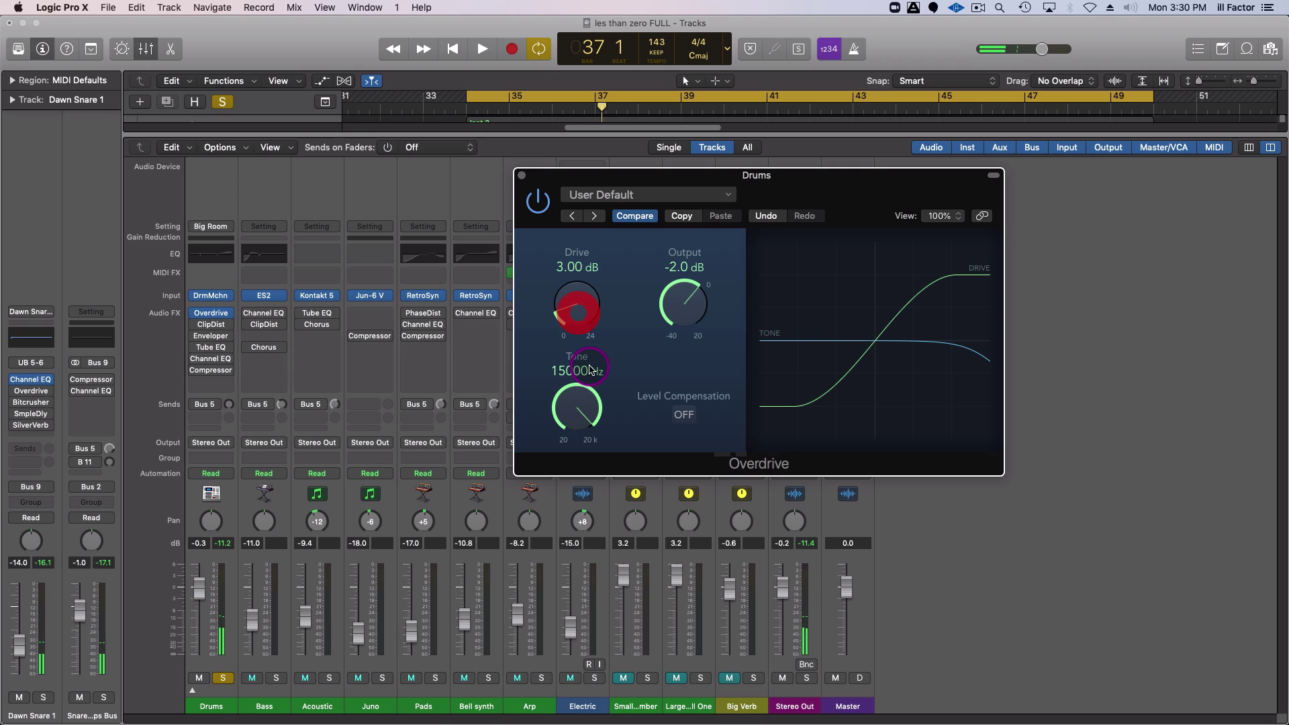
left_click(589, 413)
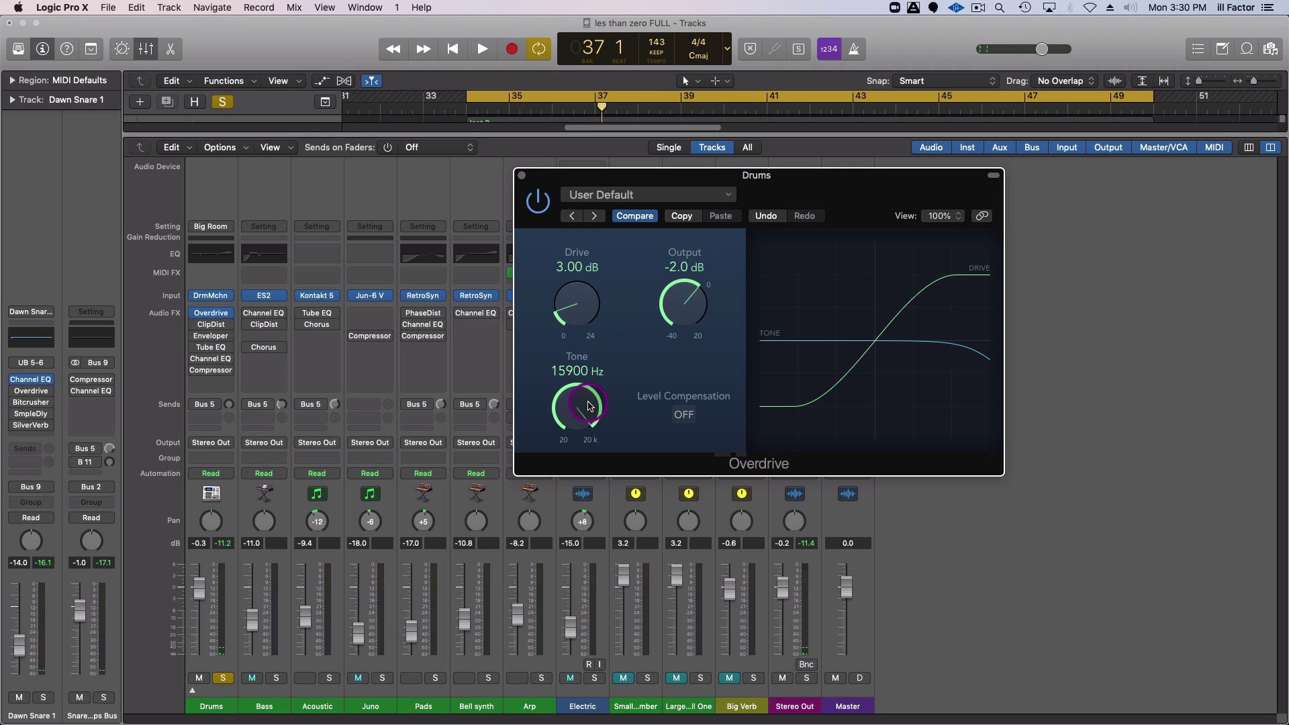
left_click_drag(588, 405, 589, 408)
left_click_drag(594, 414, 594, 416)
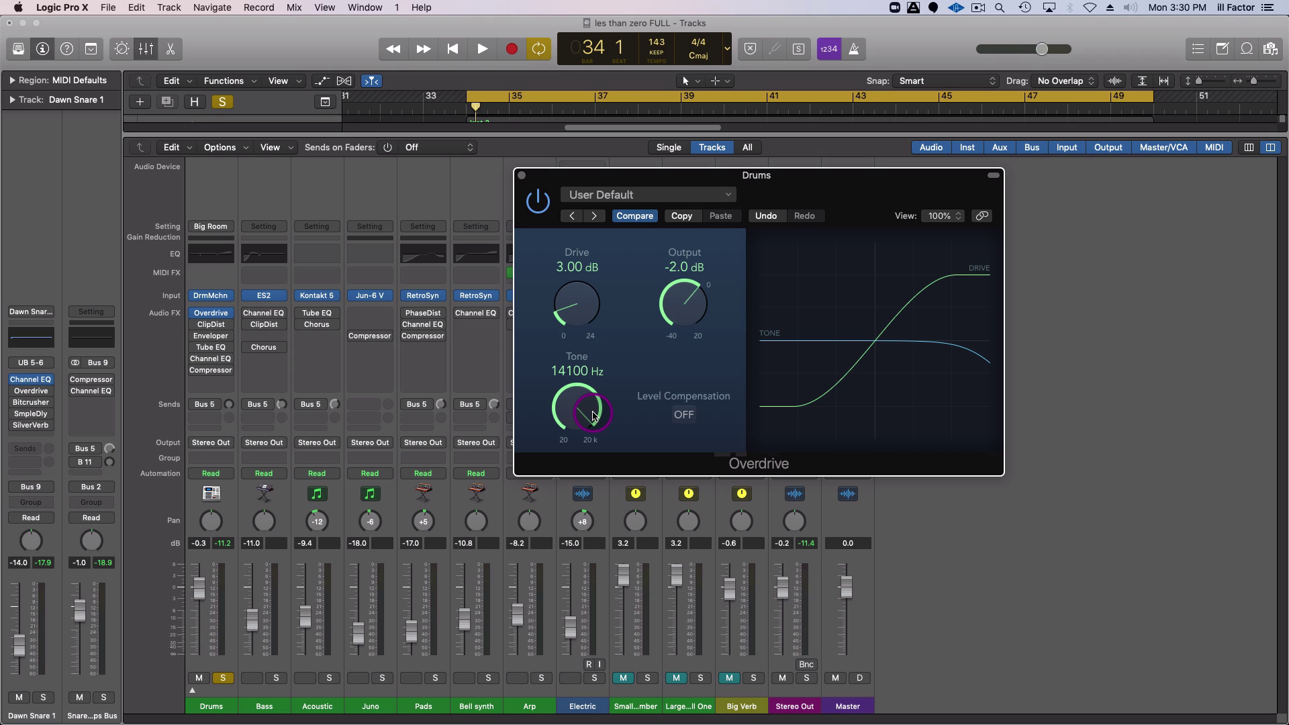
left_click_drag(594, 417, 585, 414)
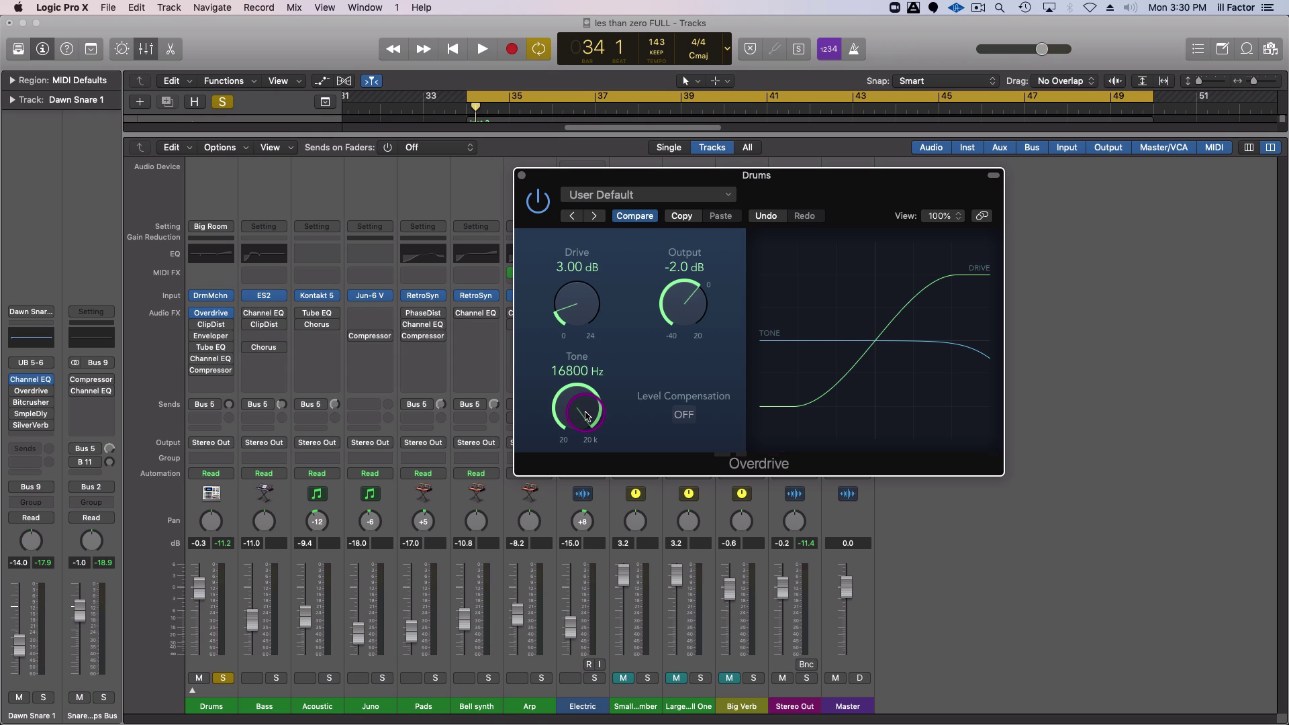
left_click_drag(587, 416, 587, 416)
key("space")
left_click_drag(582, 313, 585, 313)
key("space")
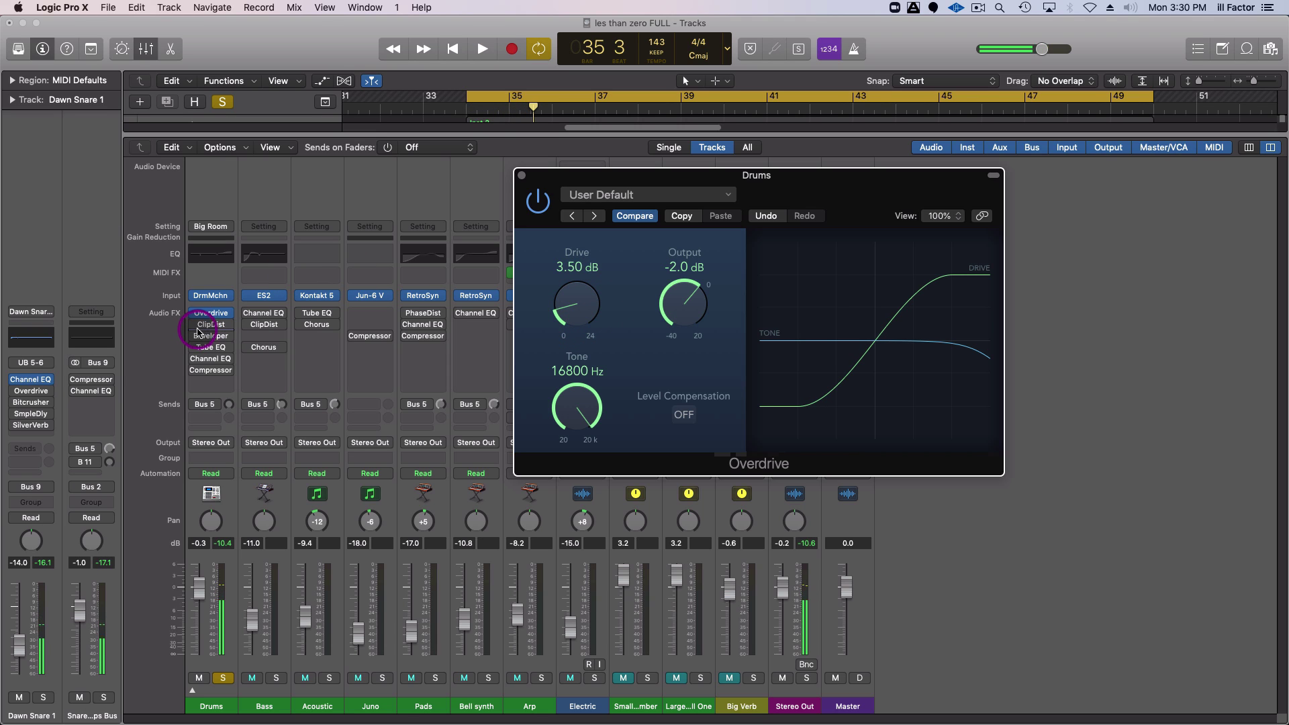
Close Overdrive, enable and open Clip Distortion on the Drums channel, and compare the drums with it bypassed and active
left_click(192, 329)
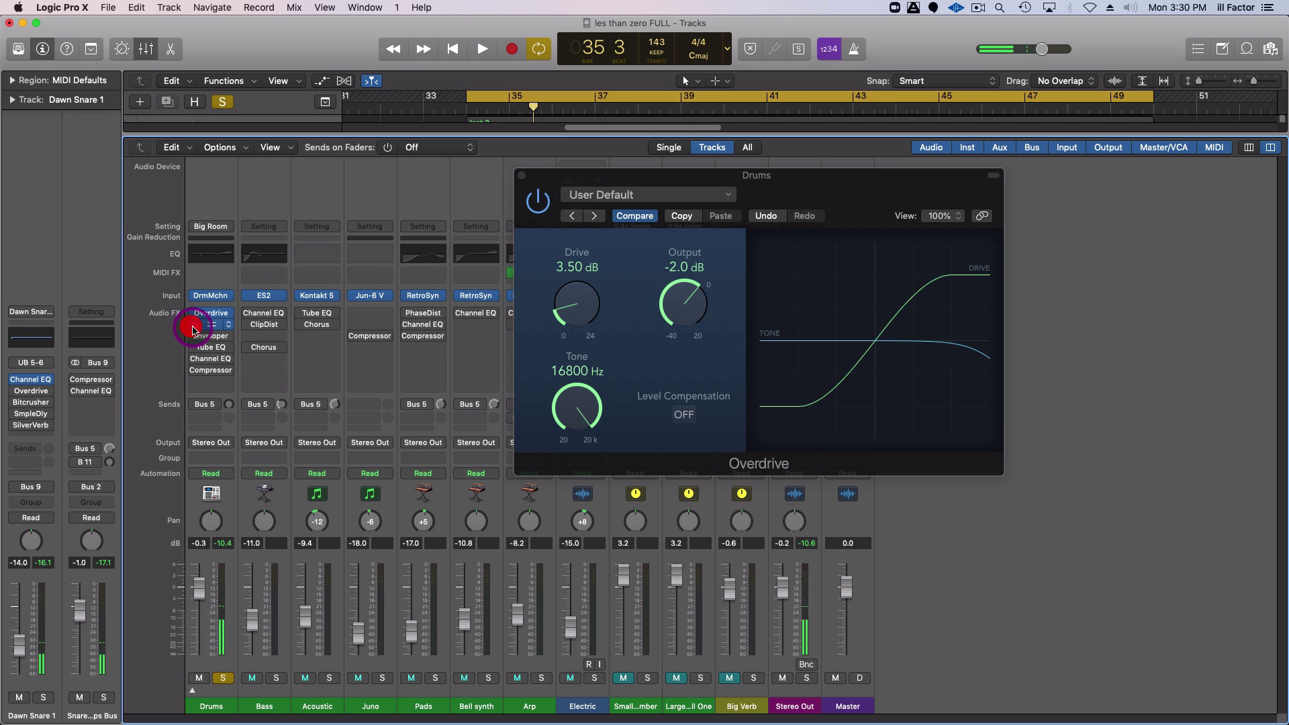
left_click(521, 176)
left_click(210, 325)
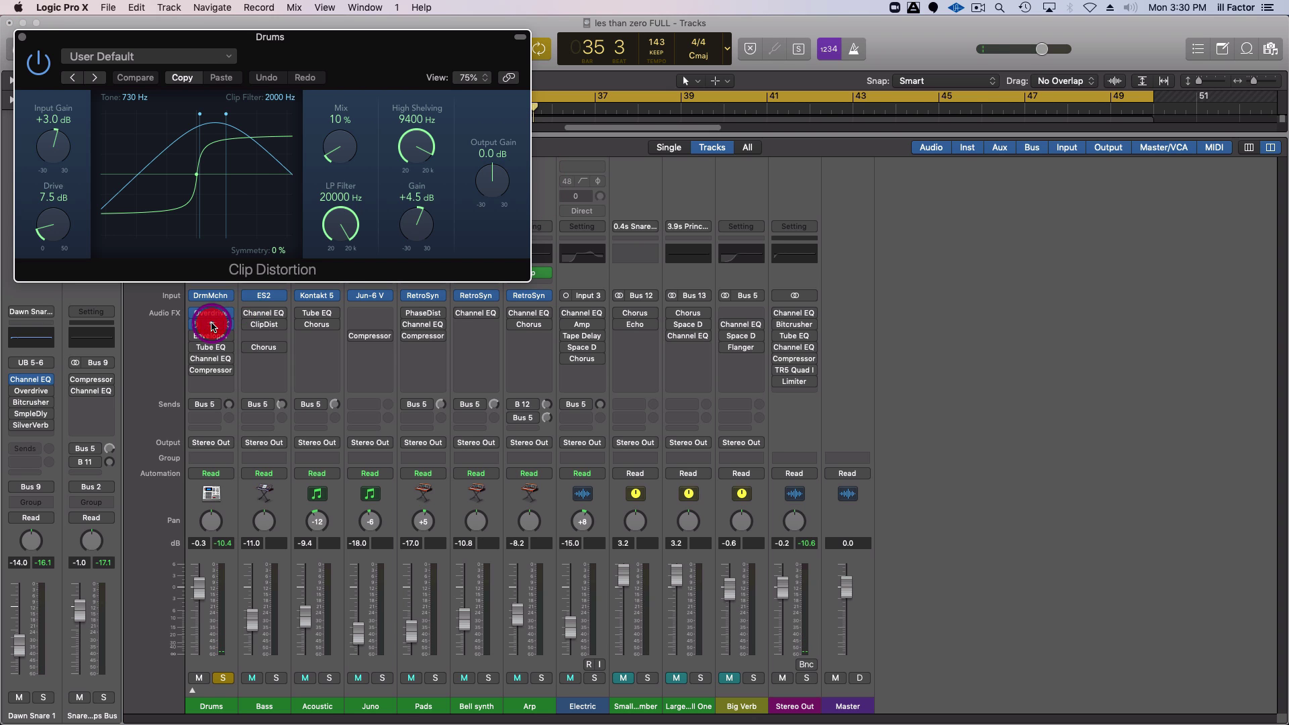
left_click_drag(365, 43, 902, 281)
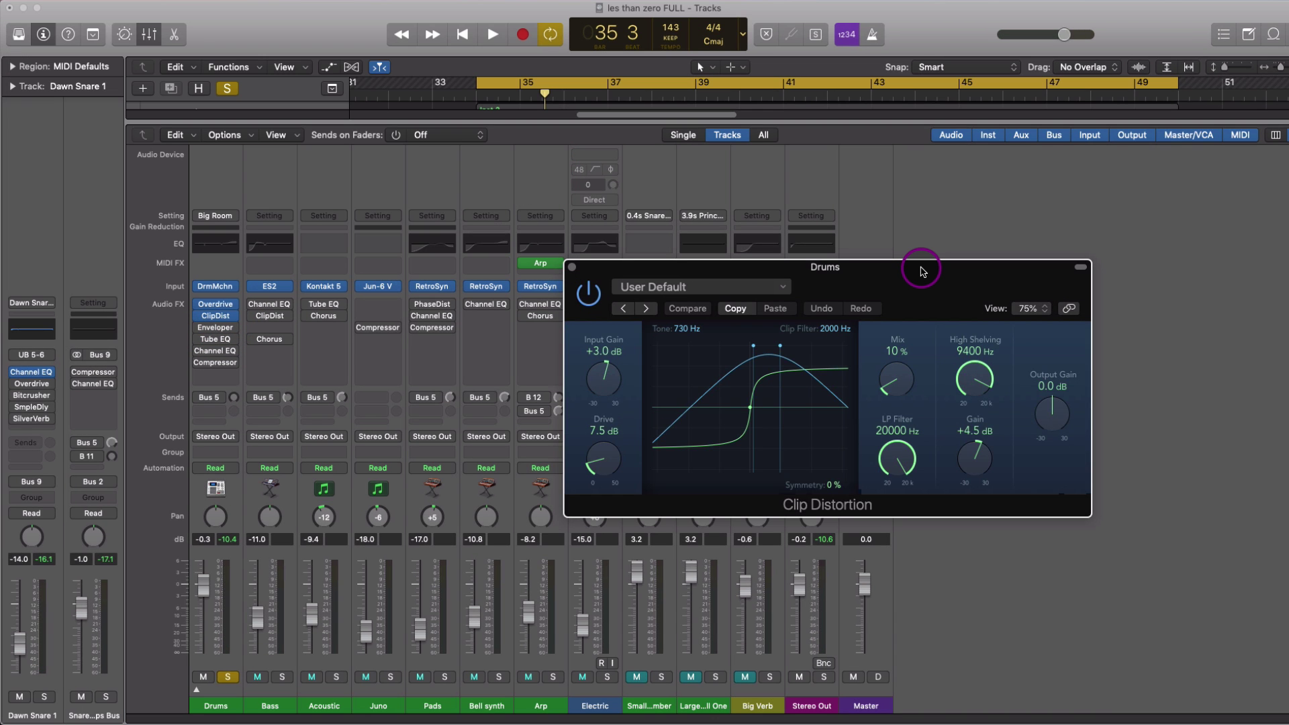
key("space")
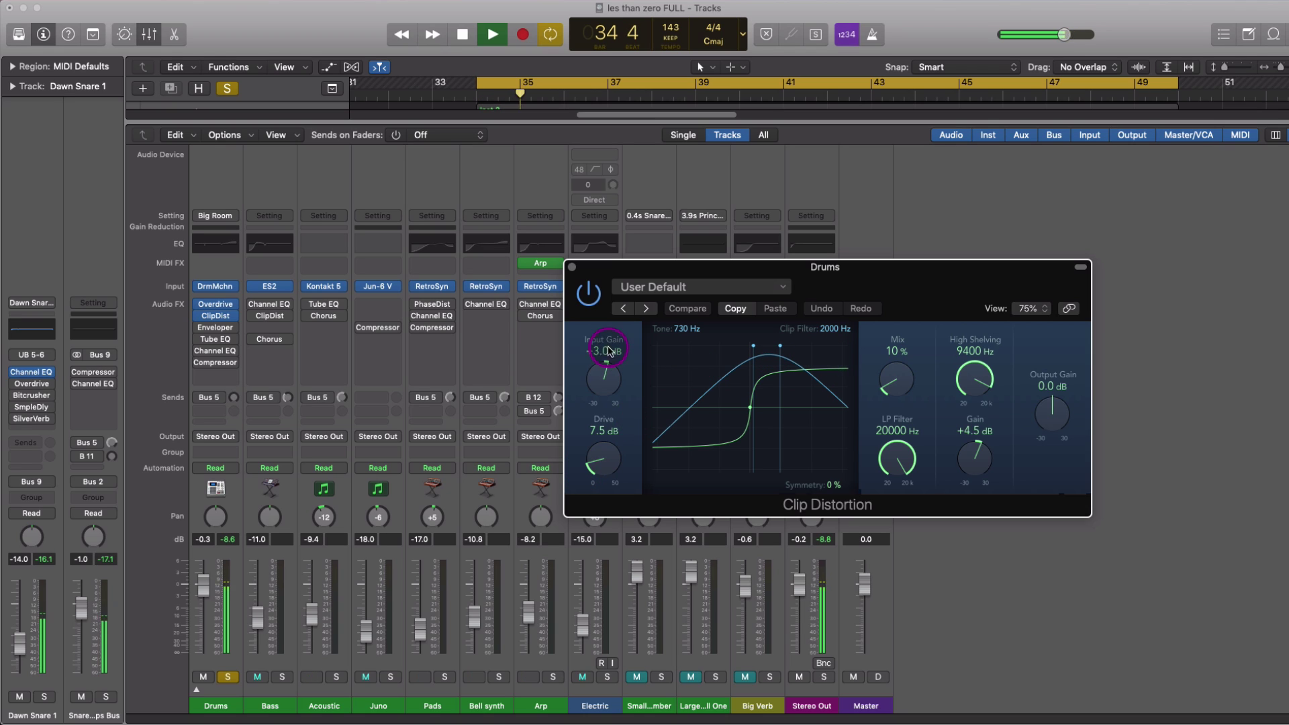
left_click(589, 291)
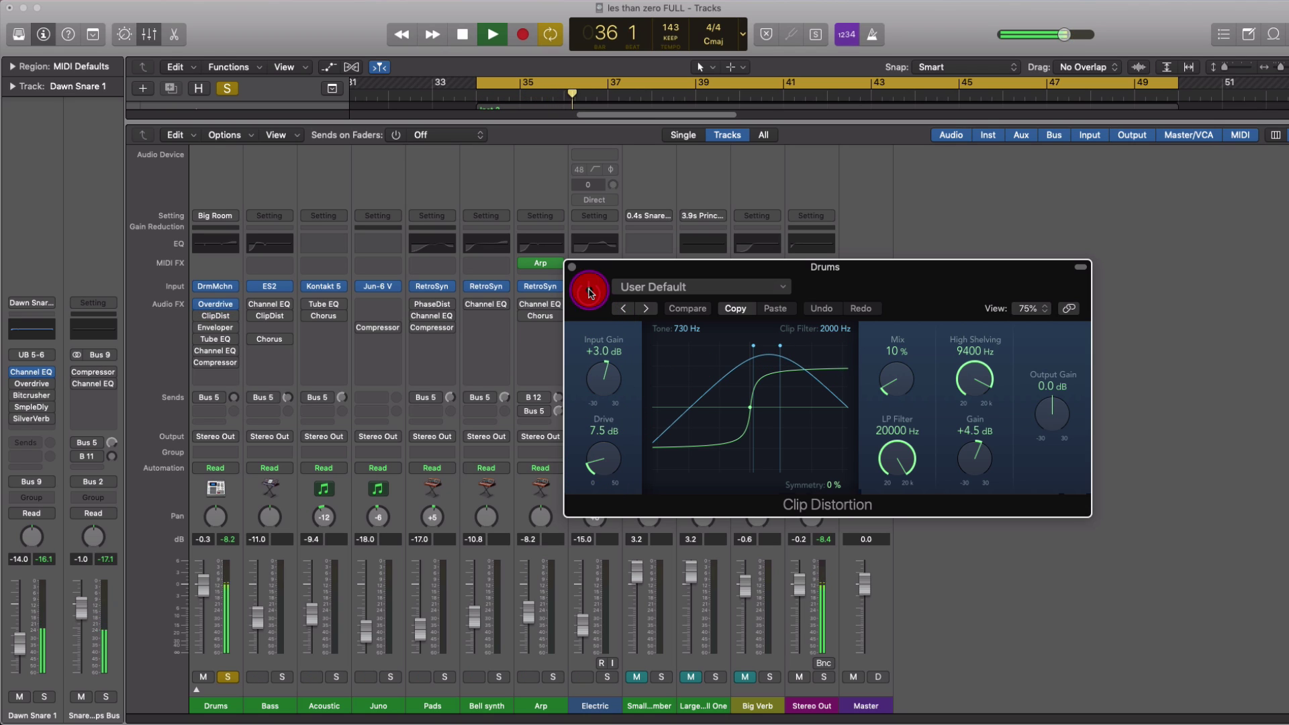
left_click(589, 291)
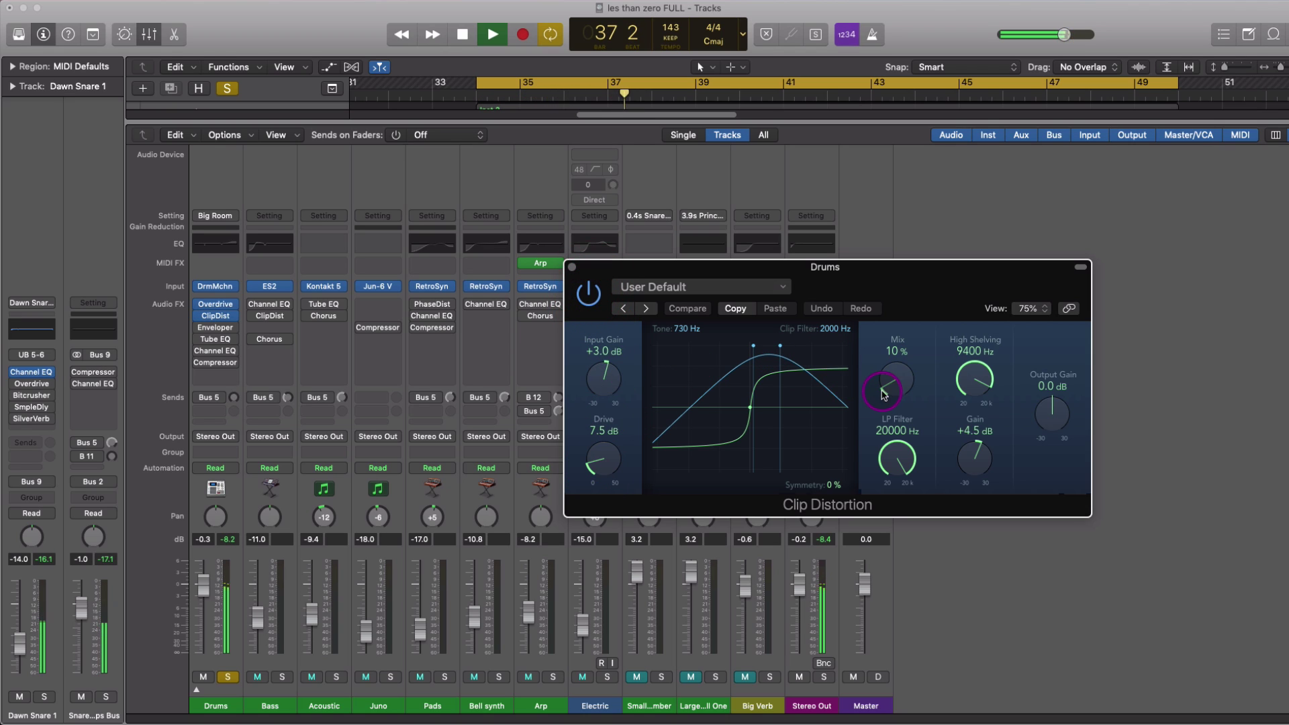
key("space")
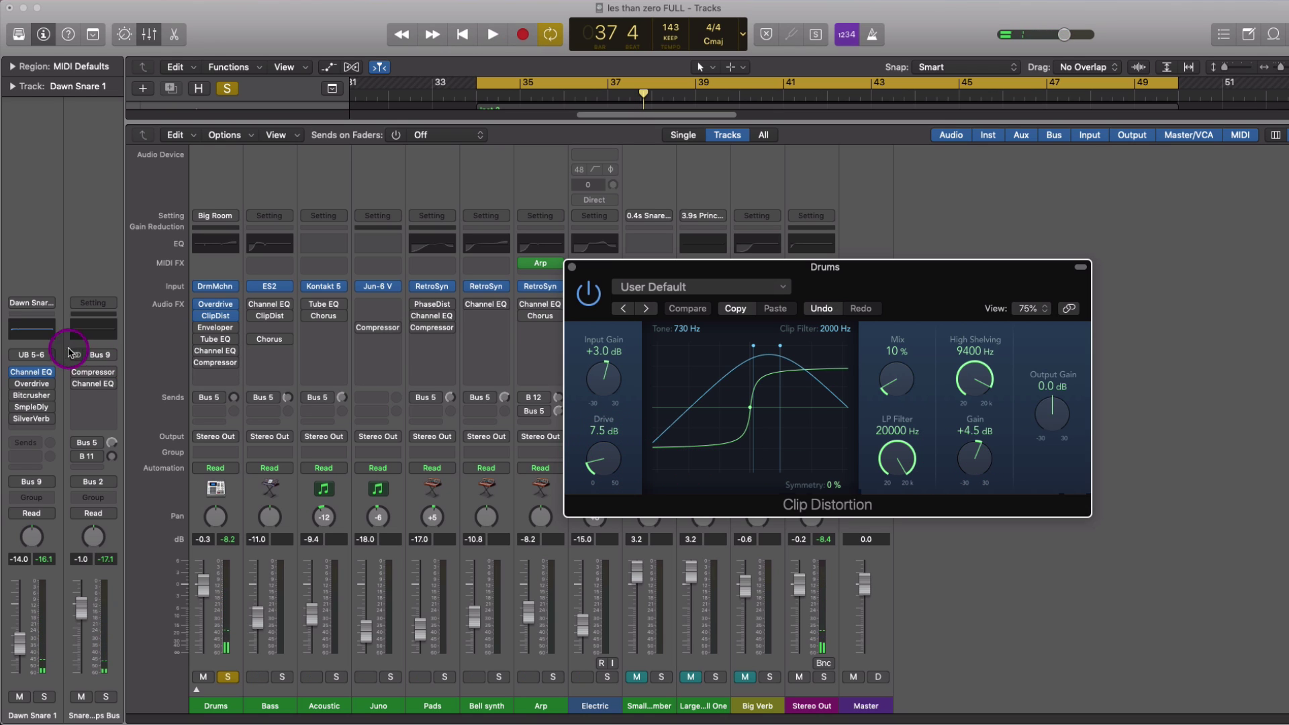
Enable Enveloper on the Drums channel and place its open window beside Clip Distortion
mouse_move(201, 329)
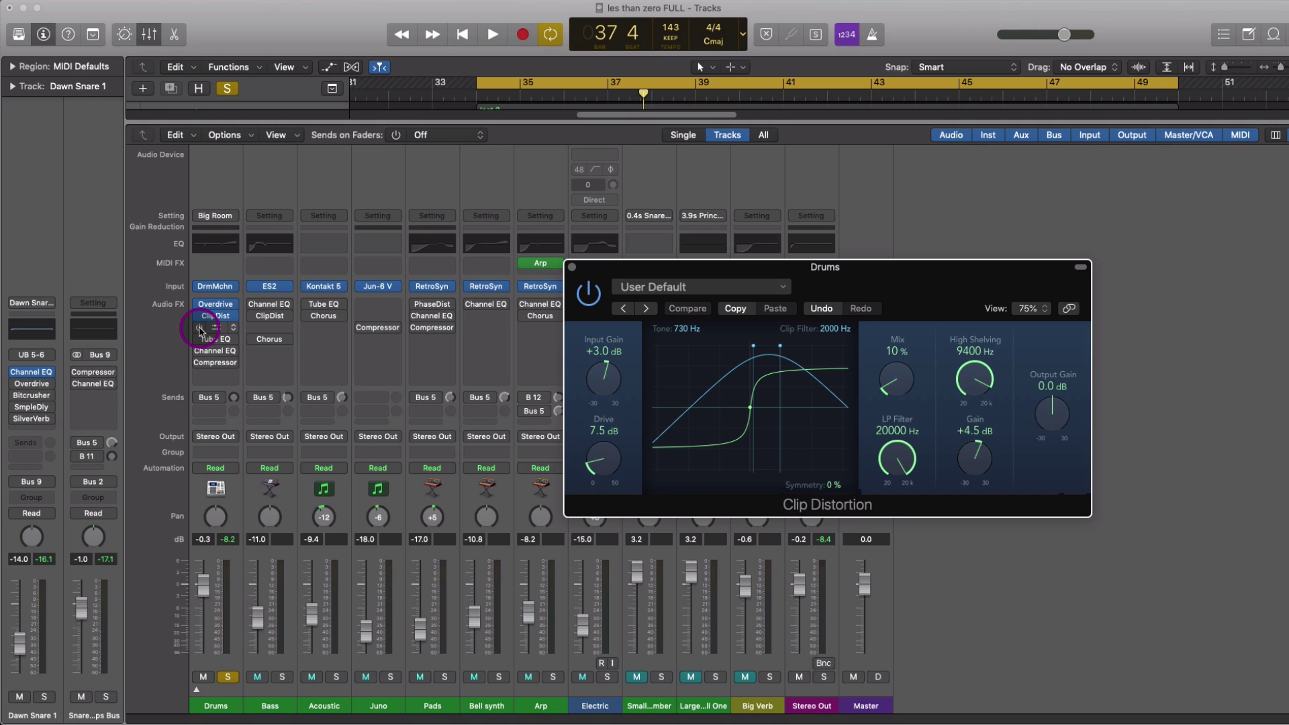
left_click(202, 329)
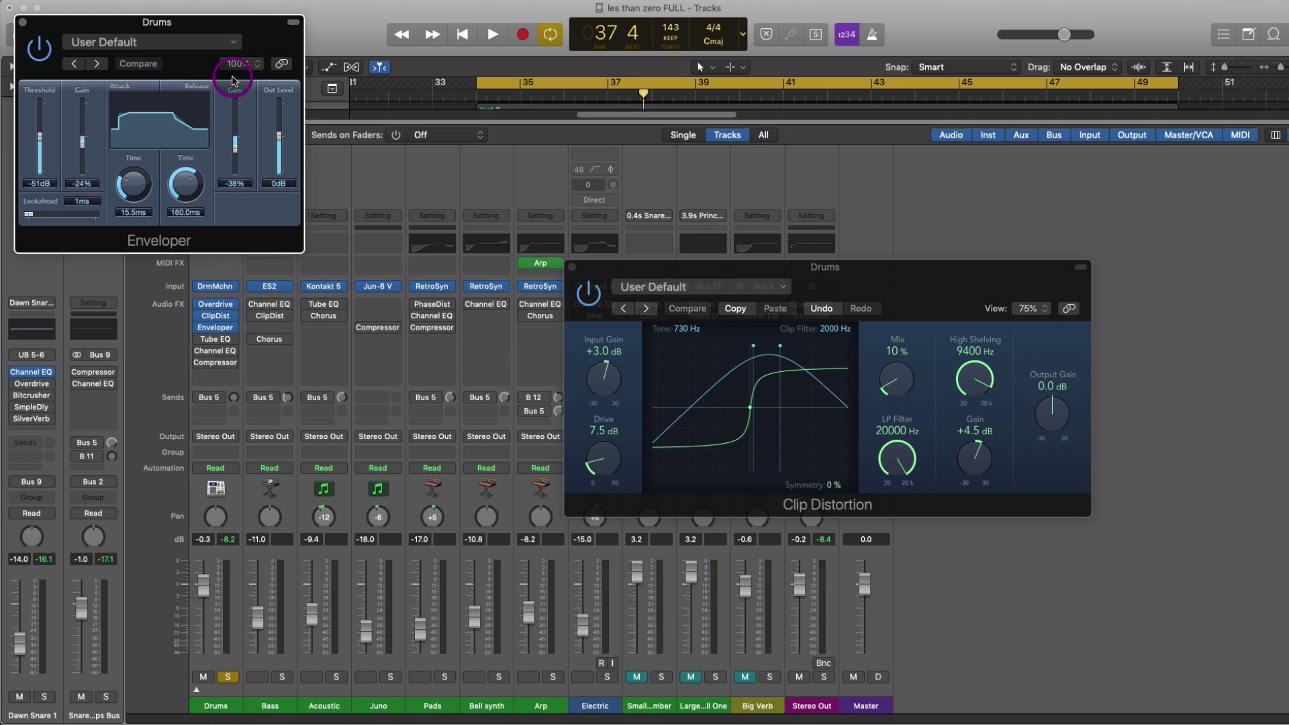
left_click_drag(230, 23, 468, 345)
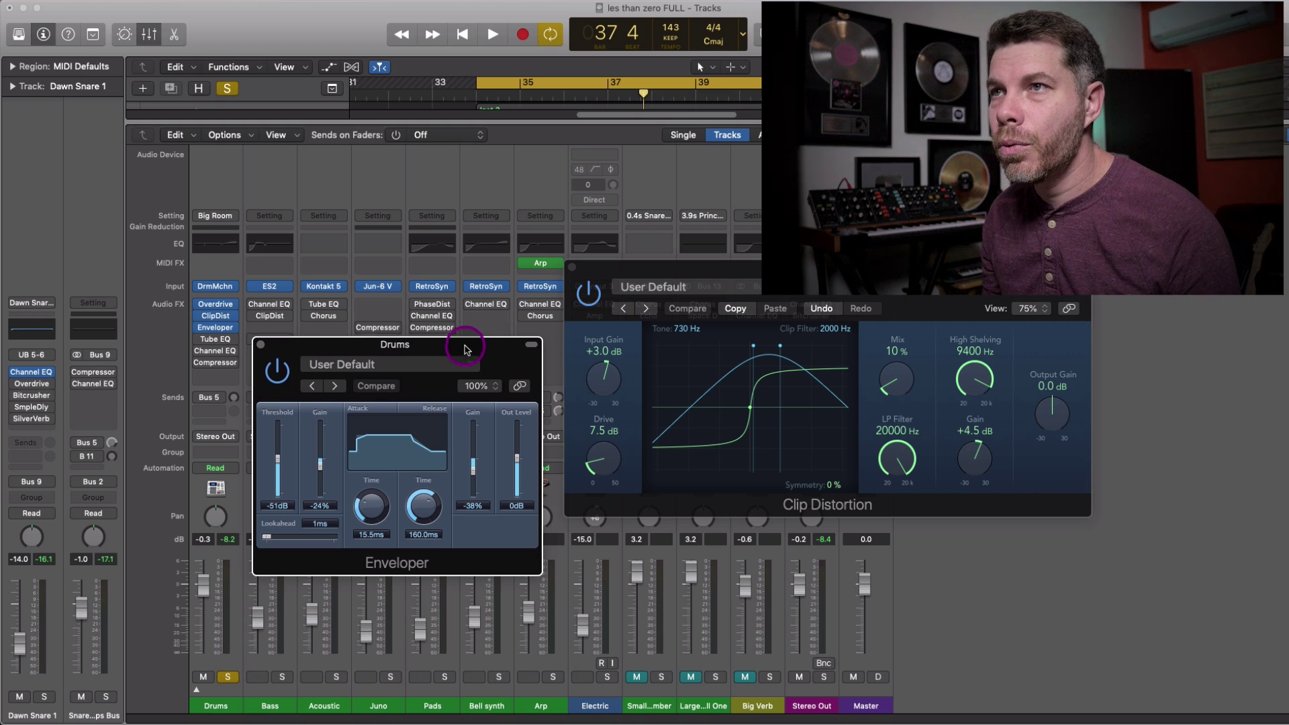
left_click_drag(467, 349, 467, 363)
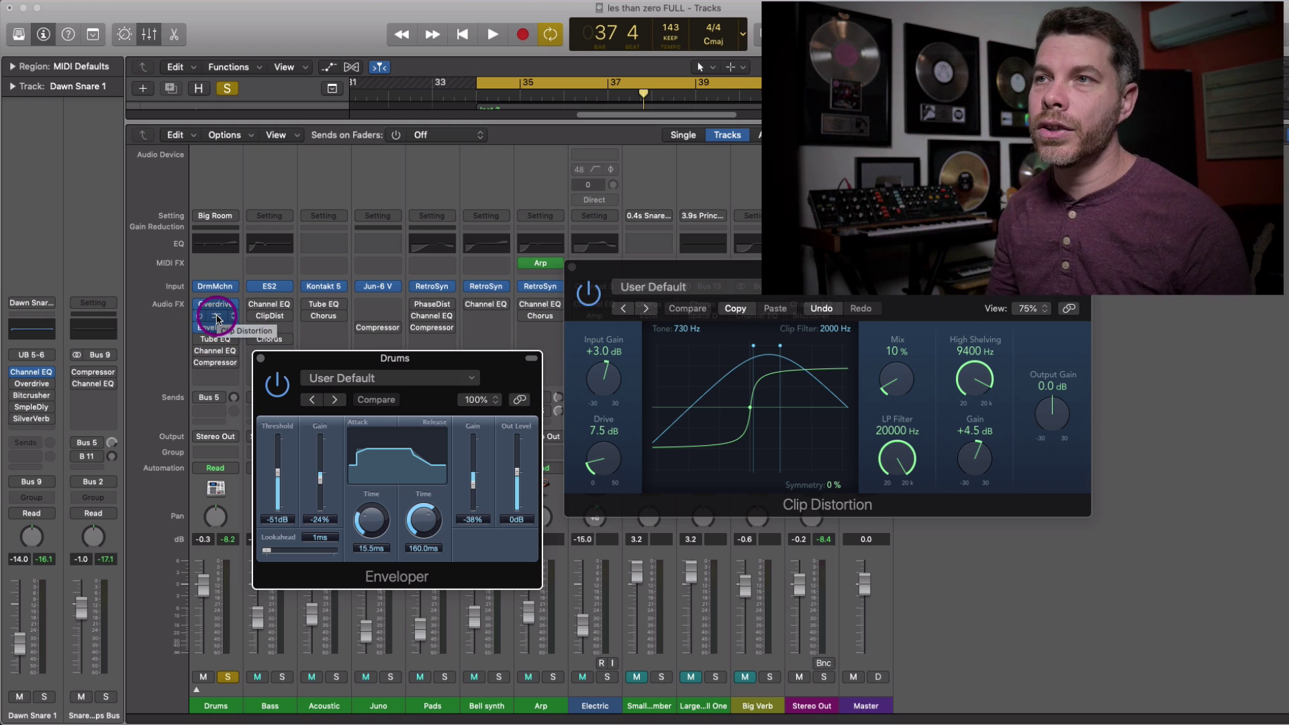
left_click(384, 380)
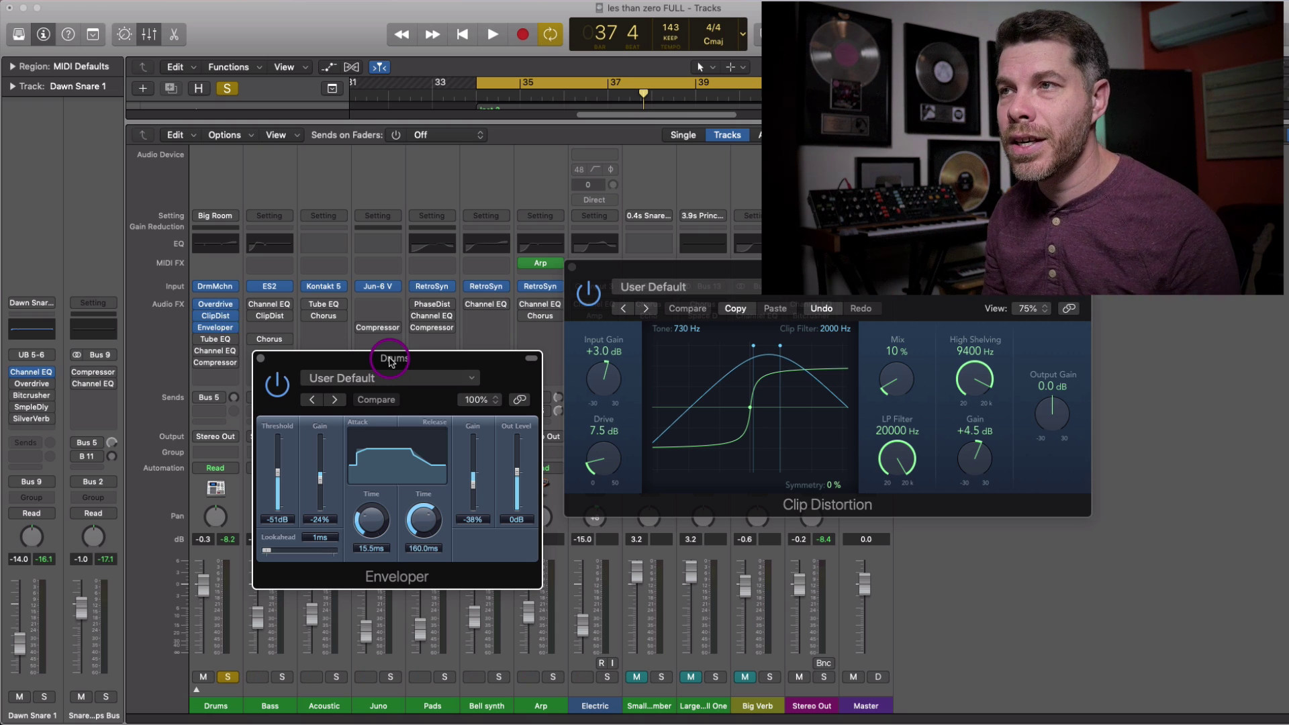
left_click_drag(392, 363, 391, 310)
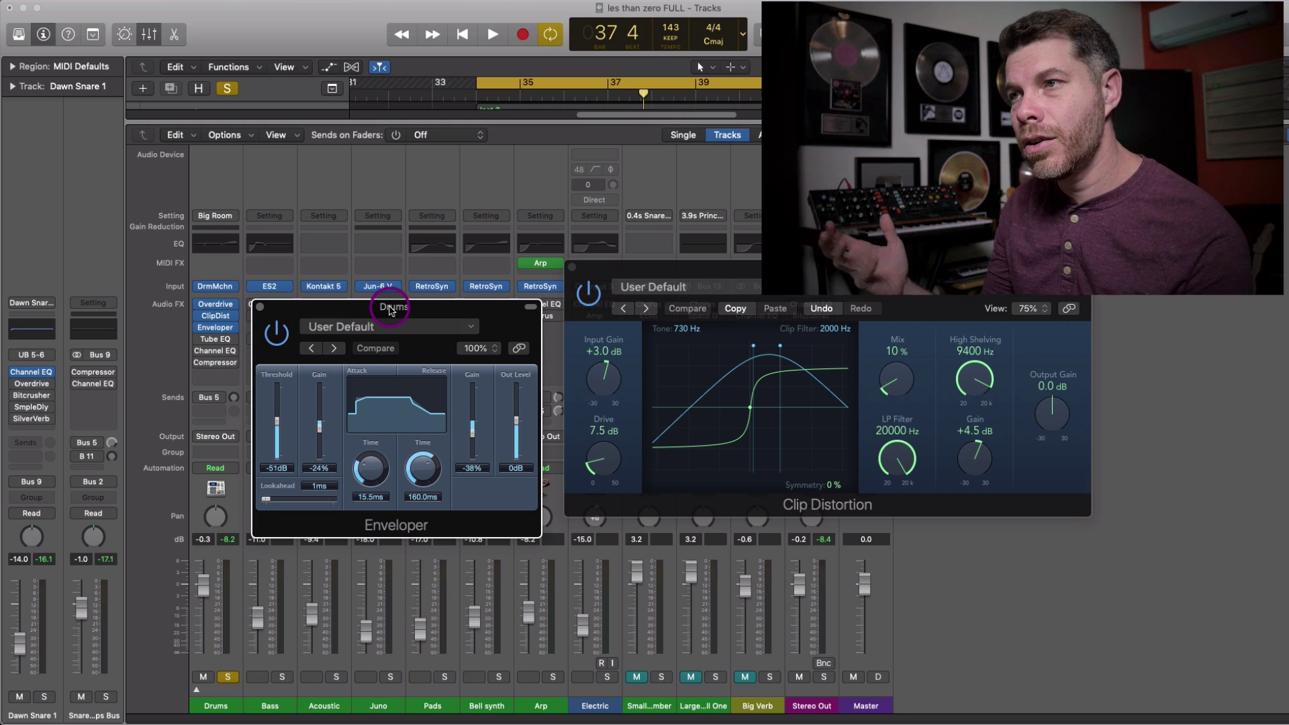
Try the Enveloper's attack gain at 84% while the drums play, and settle it at -12%
left_click_drag(320, 429, 319, 423)
key("space")
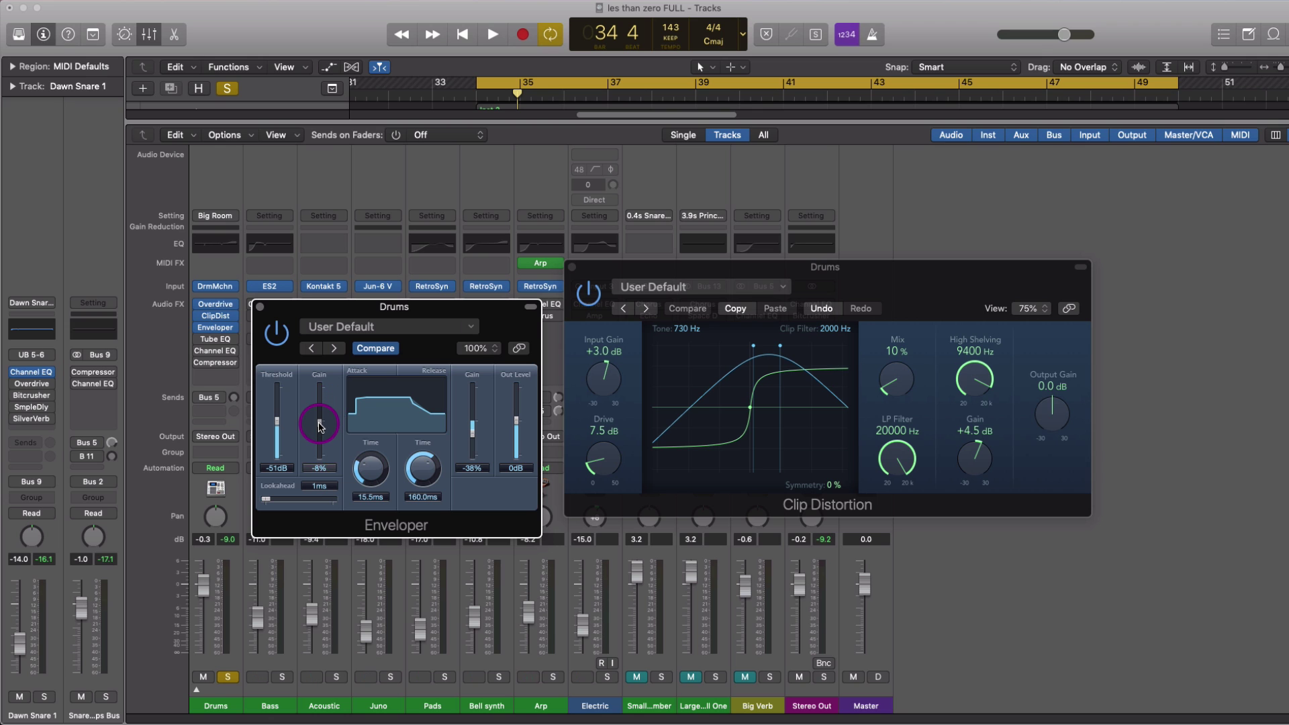
left_click_drag(320, 427, 320, 396)
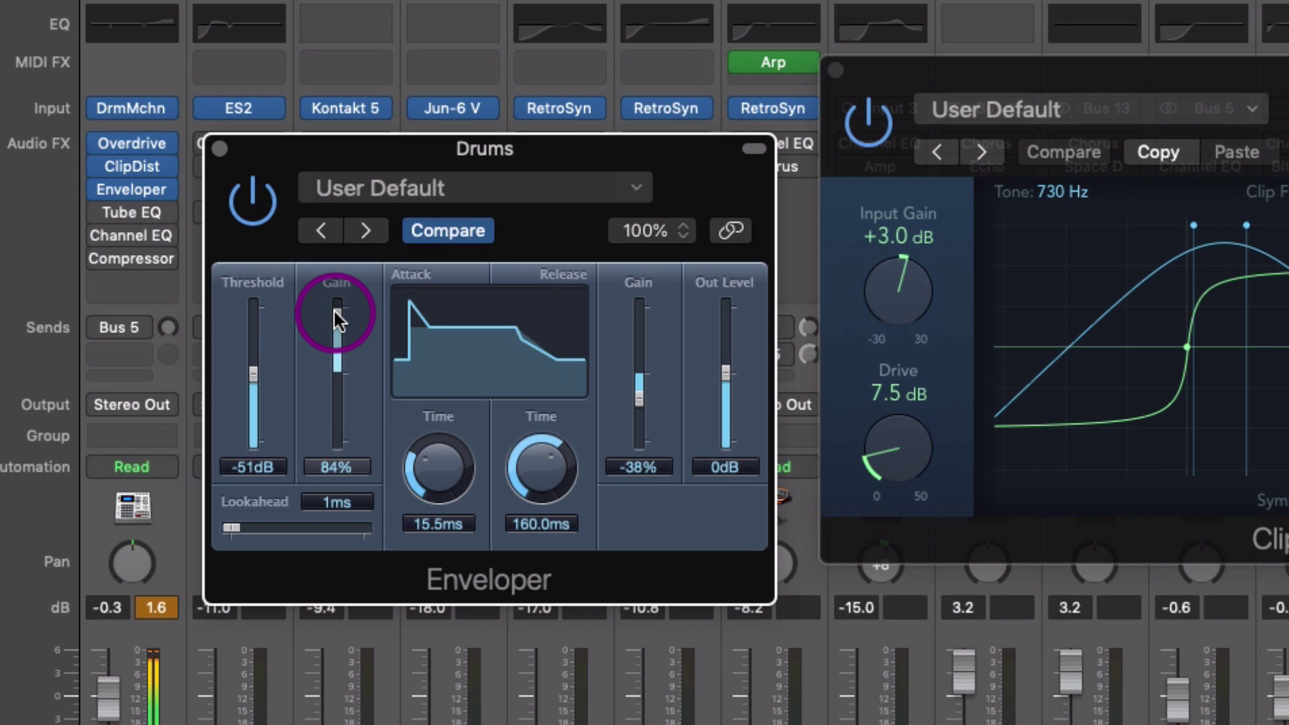
left_click_drag(338, 320, 342, 386)
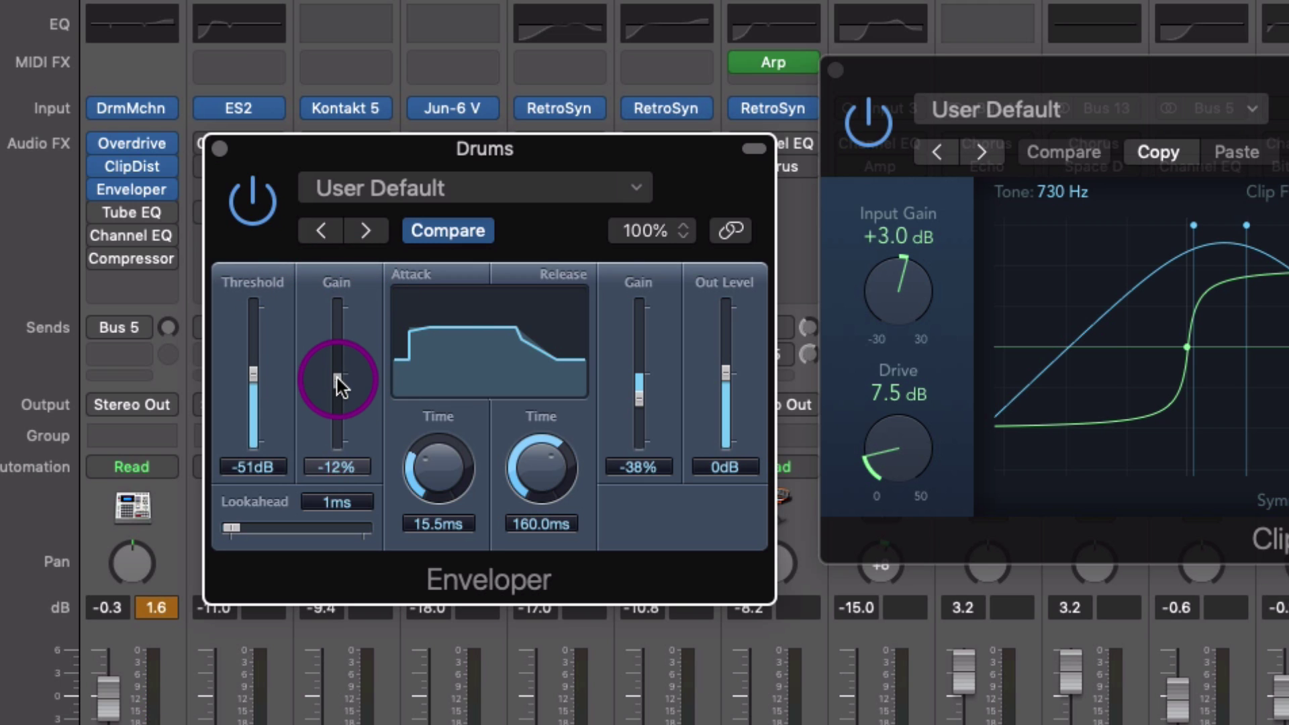
Set the Enveloper's release gain to -34% and recheck the attack gain at -12% by playing the drums
mouse_move(641, 403)
left_mouse_down()
mouse_move(643, 307)
mouse_move(643, 400)
left_mouse_up()
left_click(642, 400)
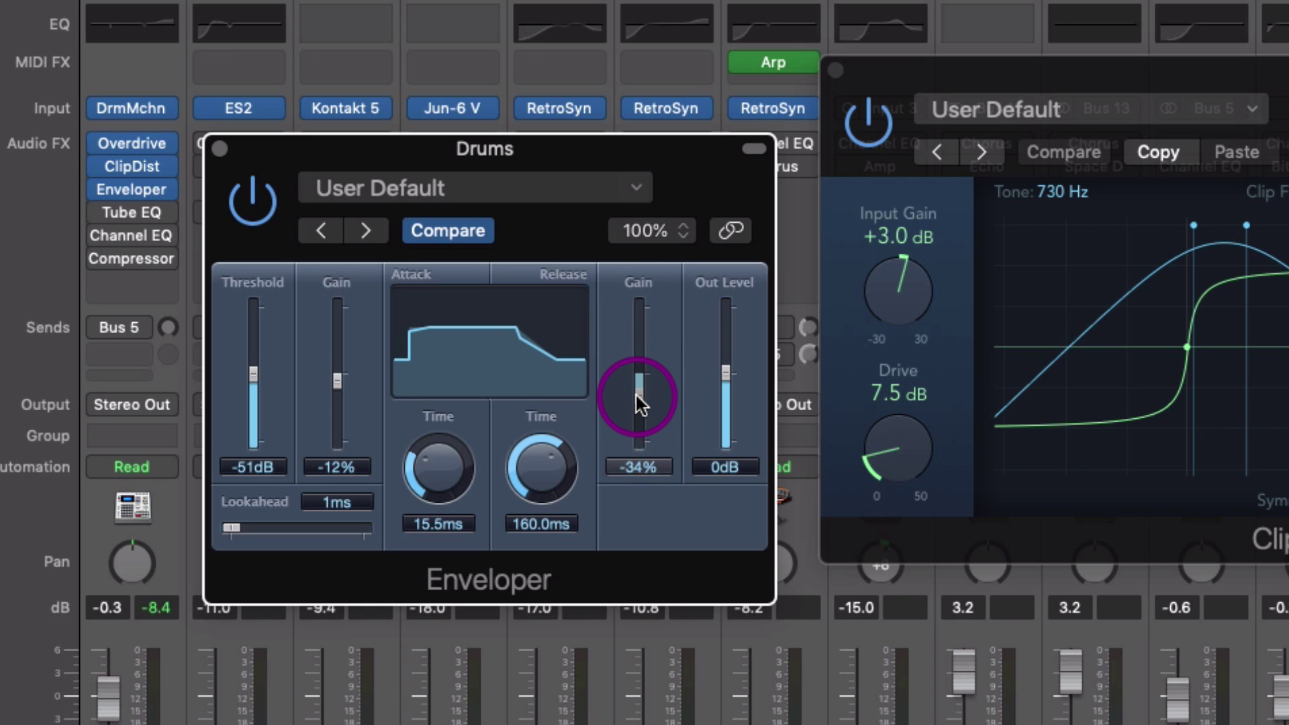
left_click(638, 398)
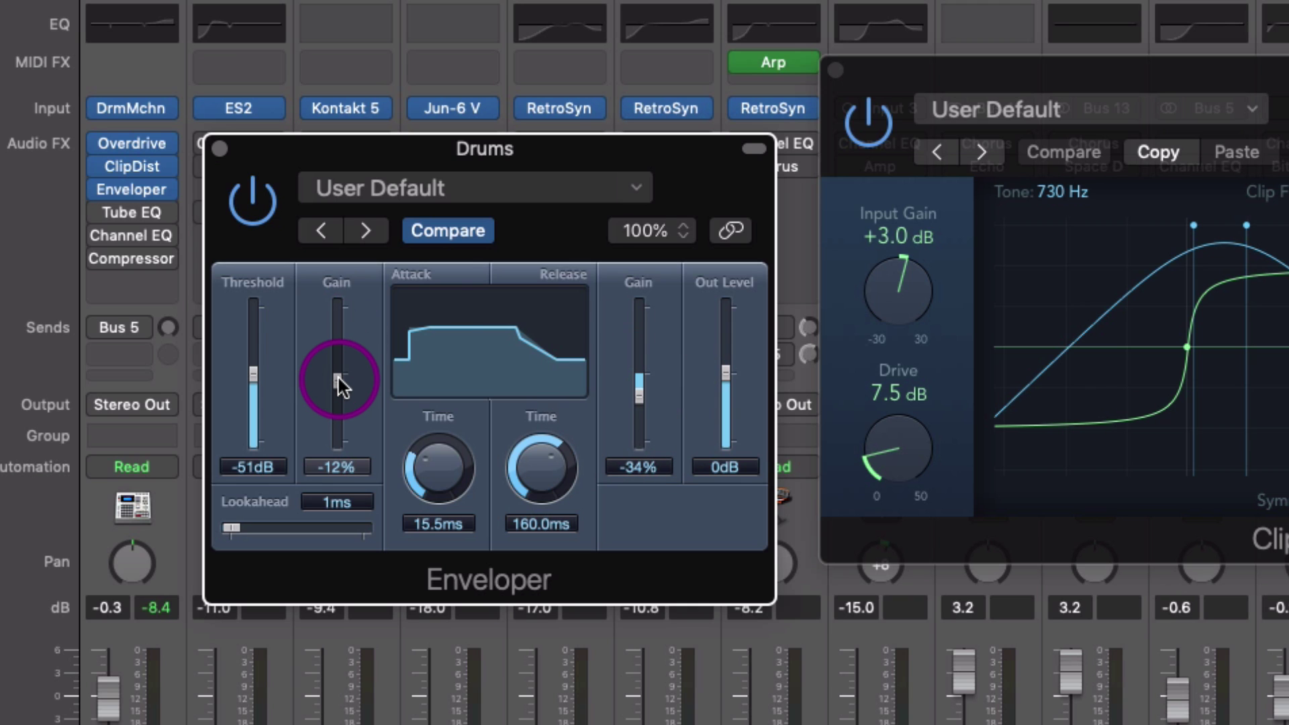
mouse_move(336, 372)
left_mouse_down()
mouse_move(335, 352)
mouse_move(334, 380)
left_mouse_up()
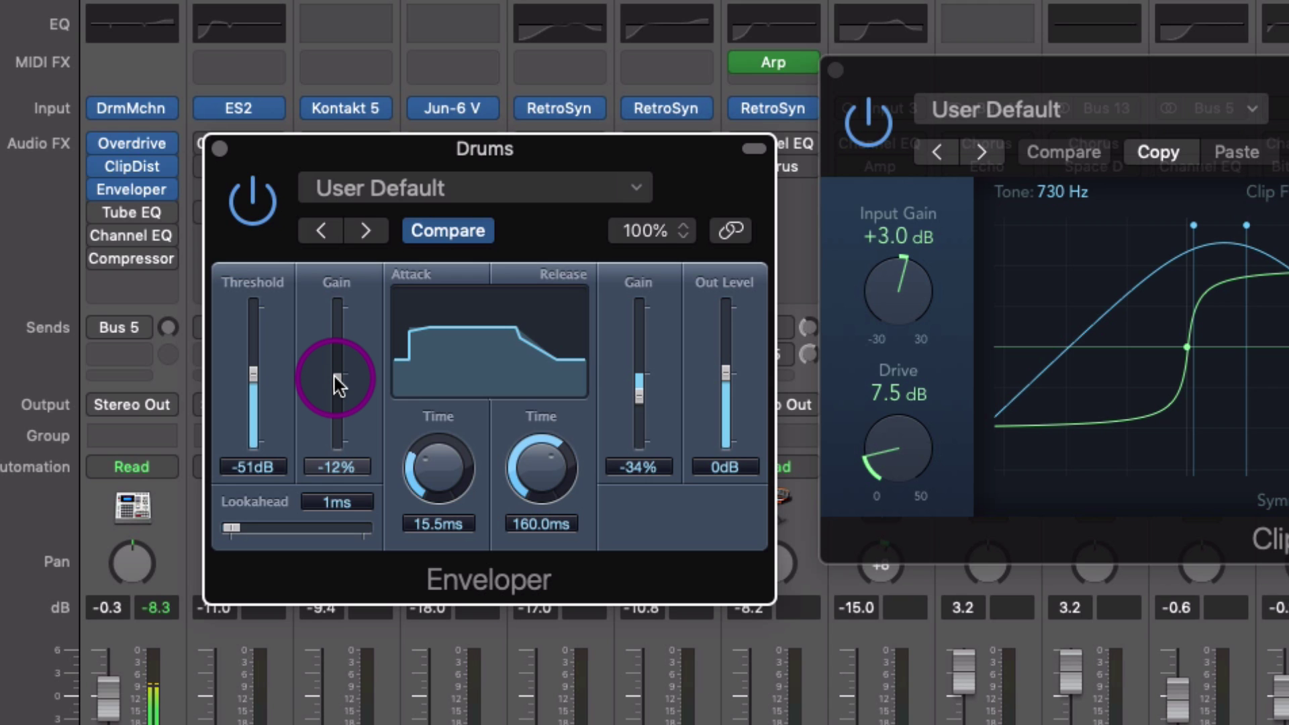
left_click(335, 378)
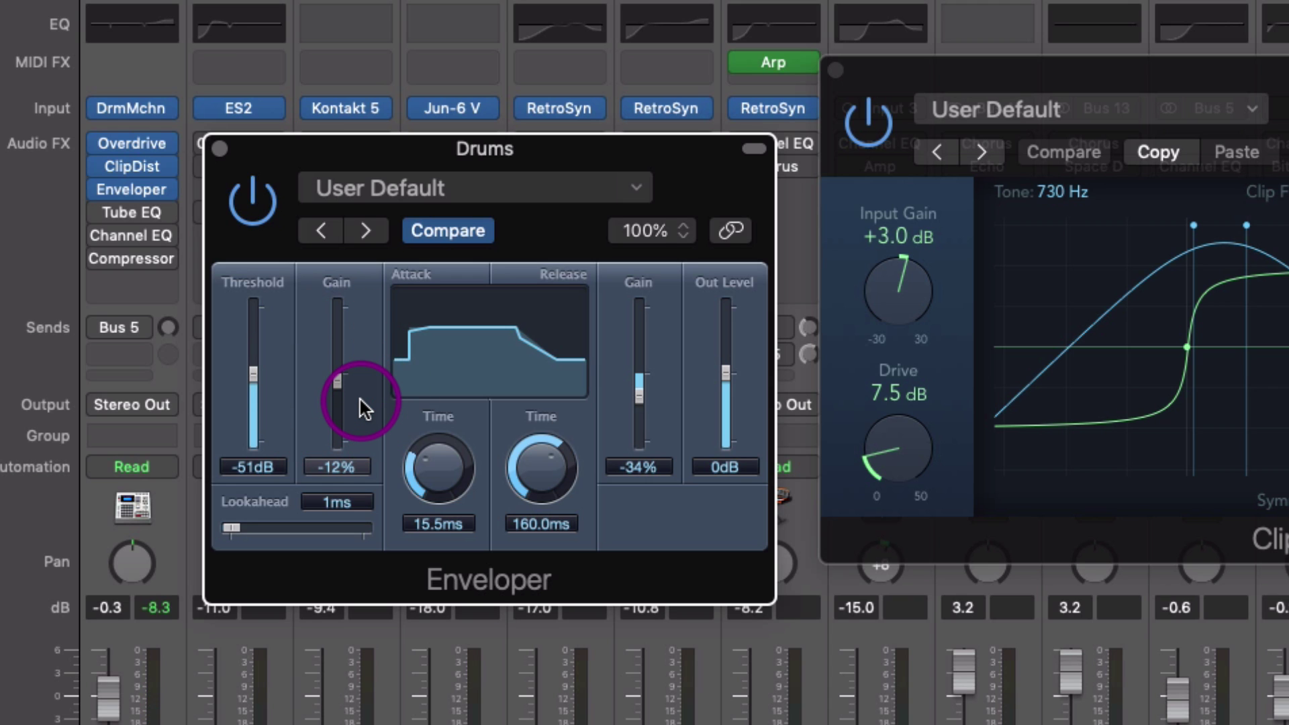
Close Enveloper and Clip Distortion, then enable Tube EQ on the Drums channel and centre its open window
left_click(336, 380)
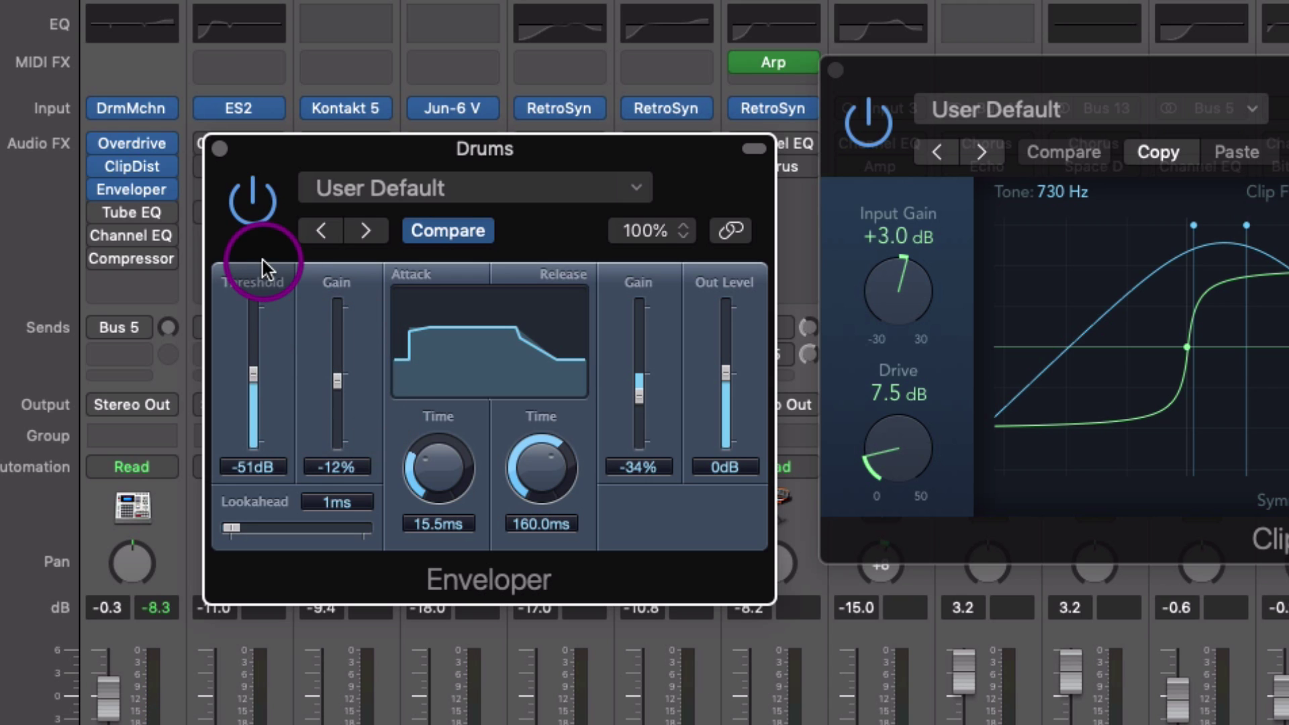
left_click(220, 148)
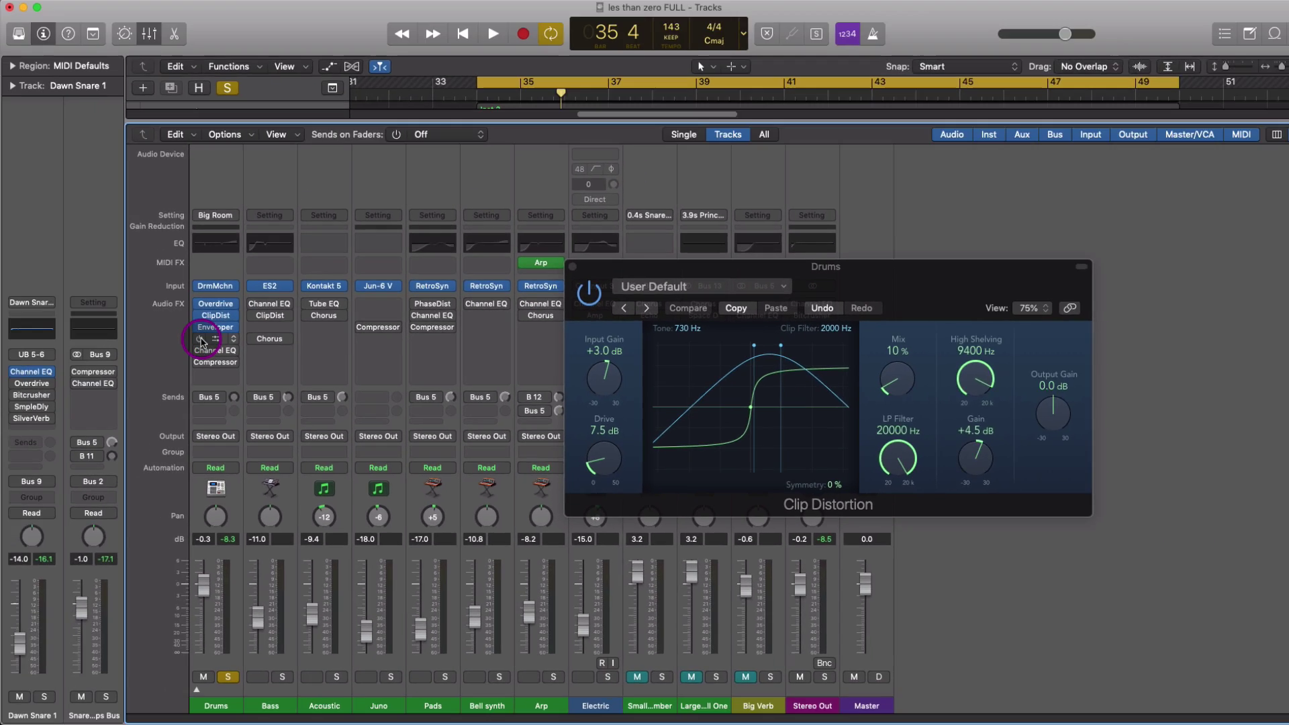
left_click(200, 339)
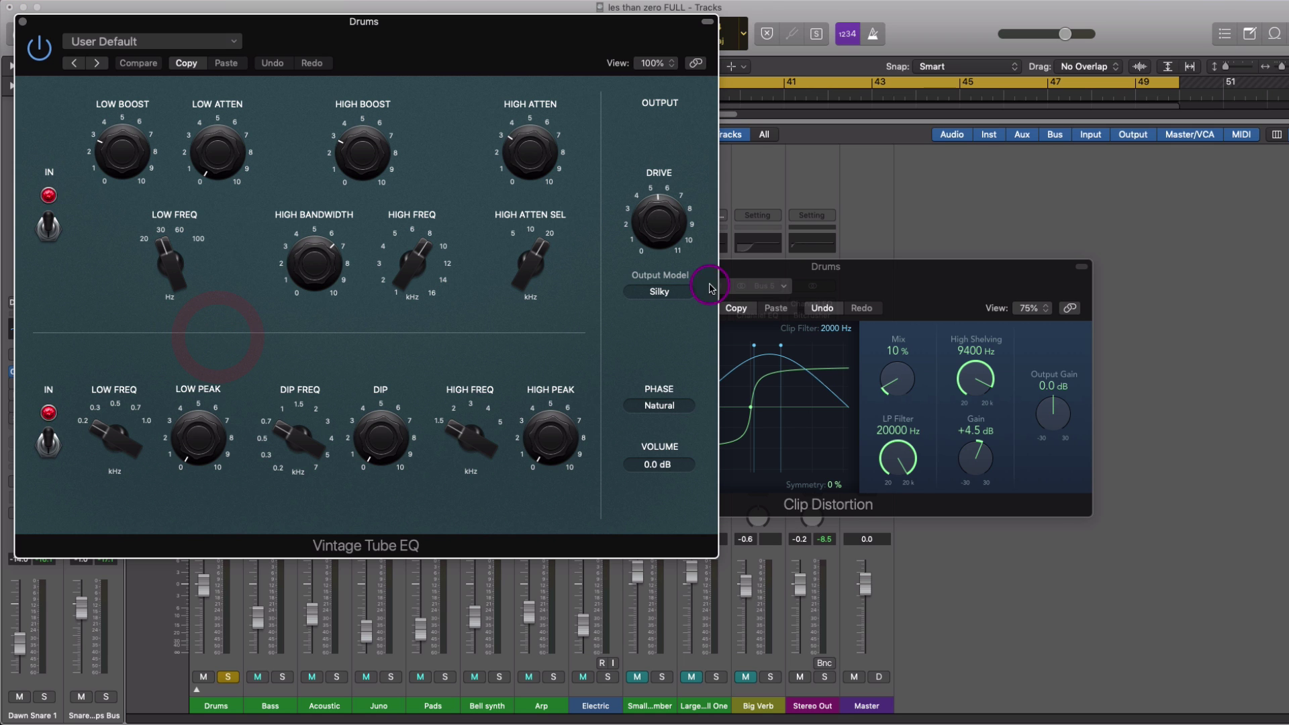
left_click_drag(840, 276, 1039, 285)
left_click(808, 284)
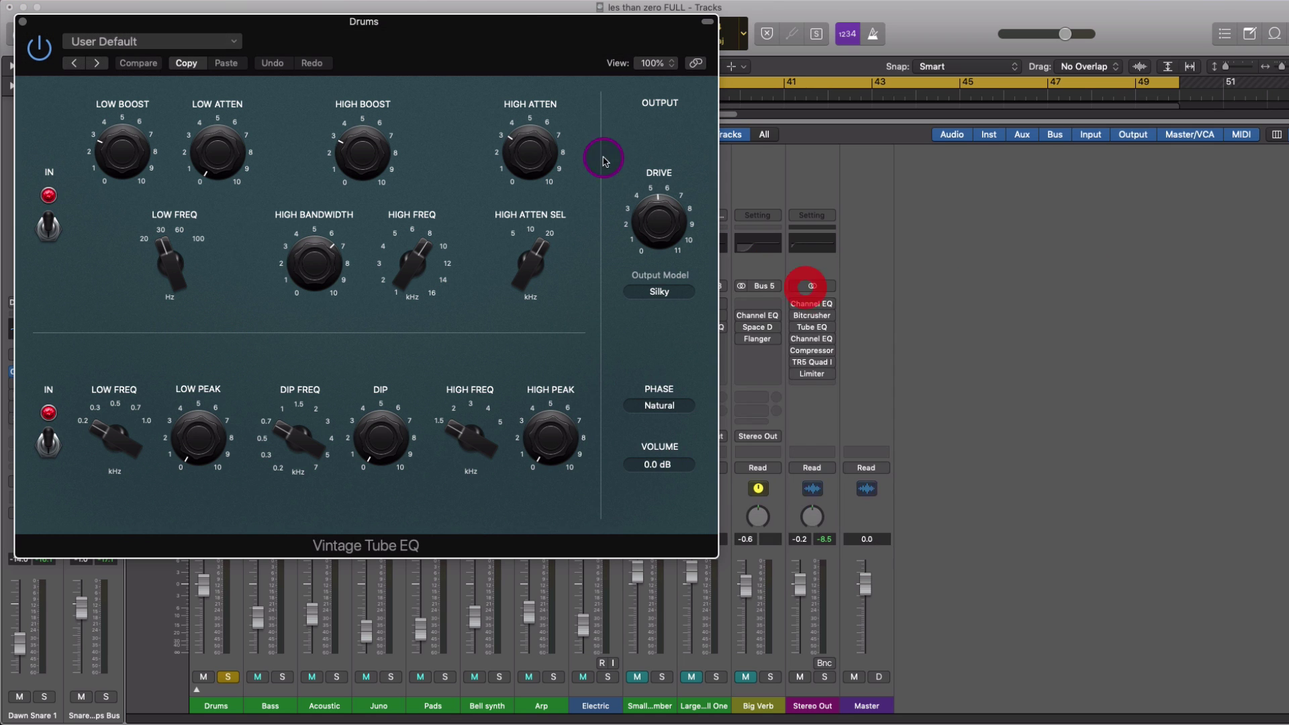
left_click_drag(547, 25, 852, 118)
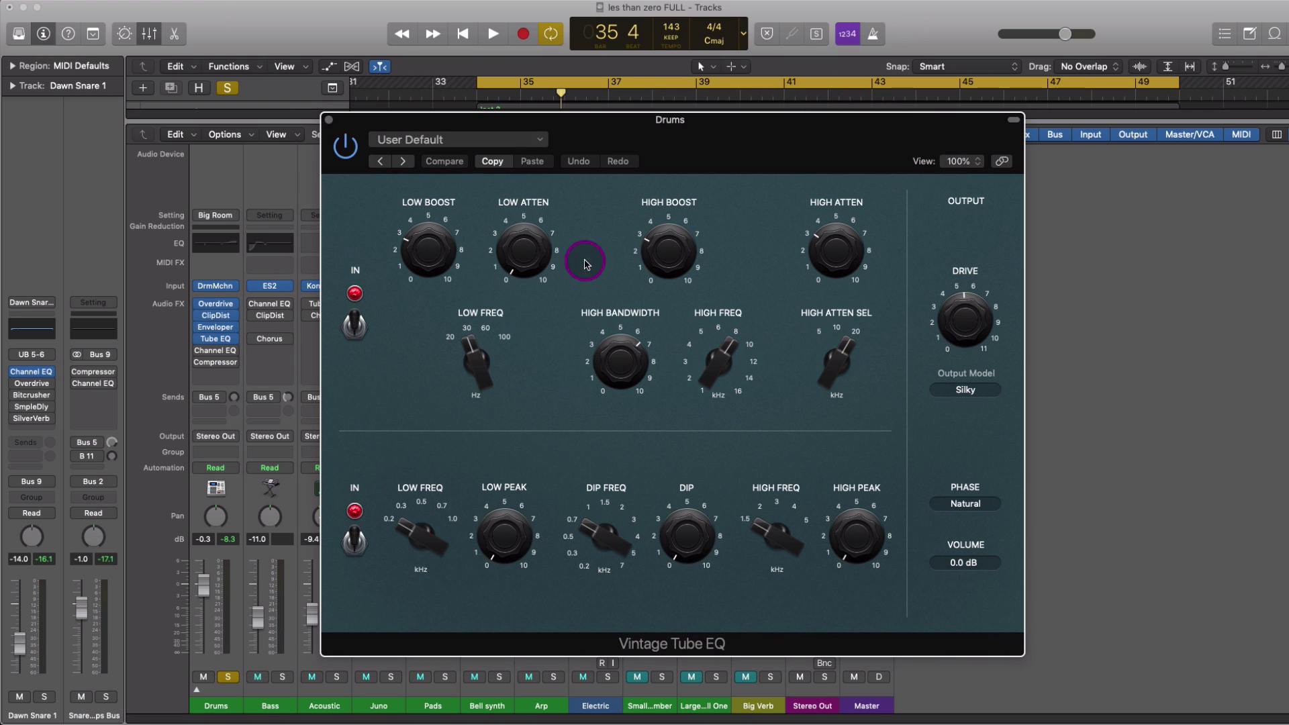
Set Vintage Tube EQ's Low Boost to 2.9 and High Boost to 3.6, and compare the playing drums with it bypassed and active
left_click_drag(435, 263, 435, 259)
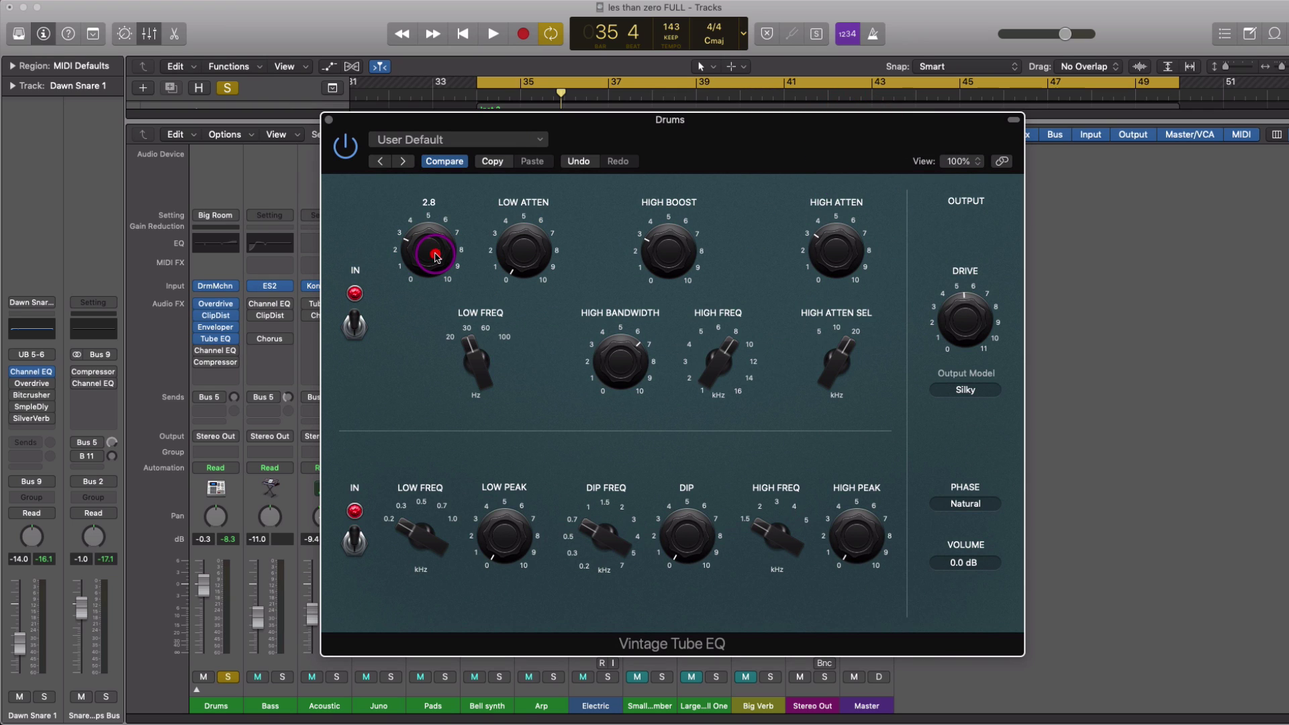
left_click(676, 260)
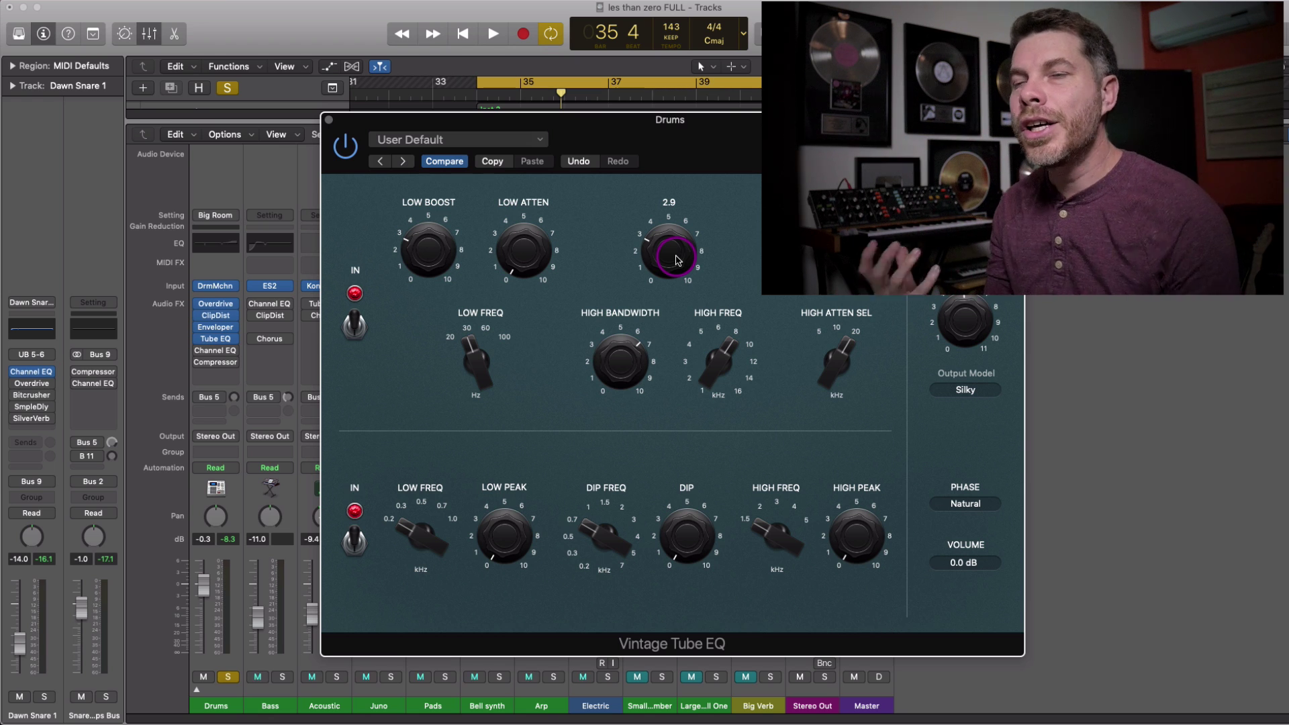
key("space")
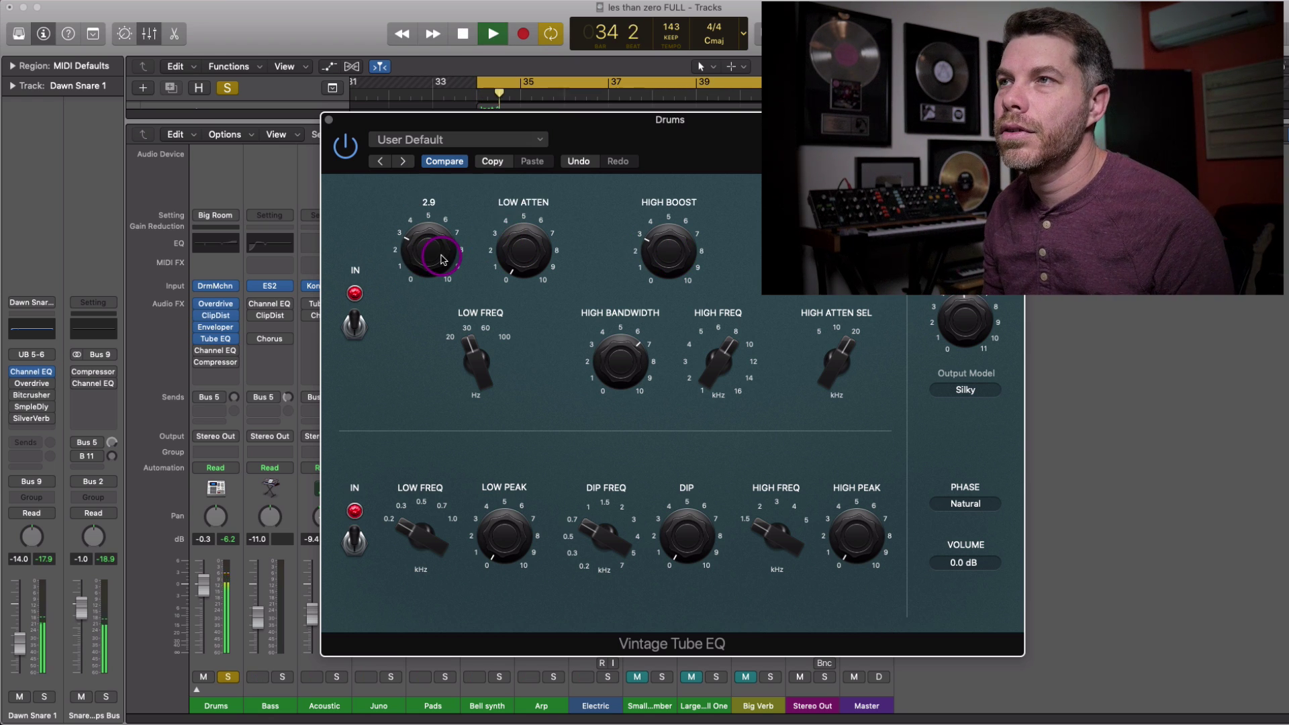
mouse_move(668, 250)
left_mouse_down()
mouse_move(702, 196)
mouse_move(698, 149)
mouse_move(677, 229)
left_mouse_up()
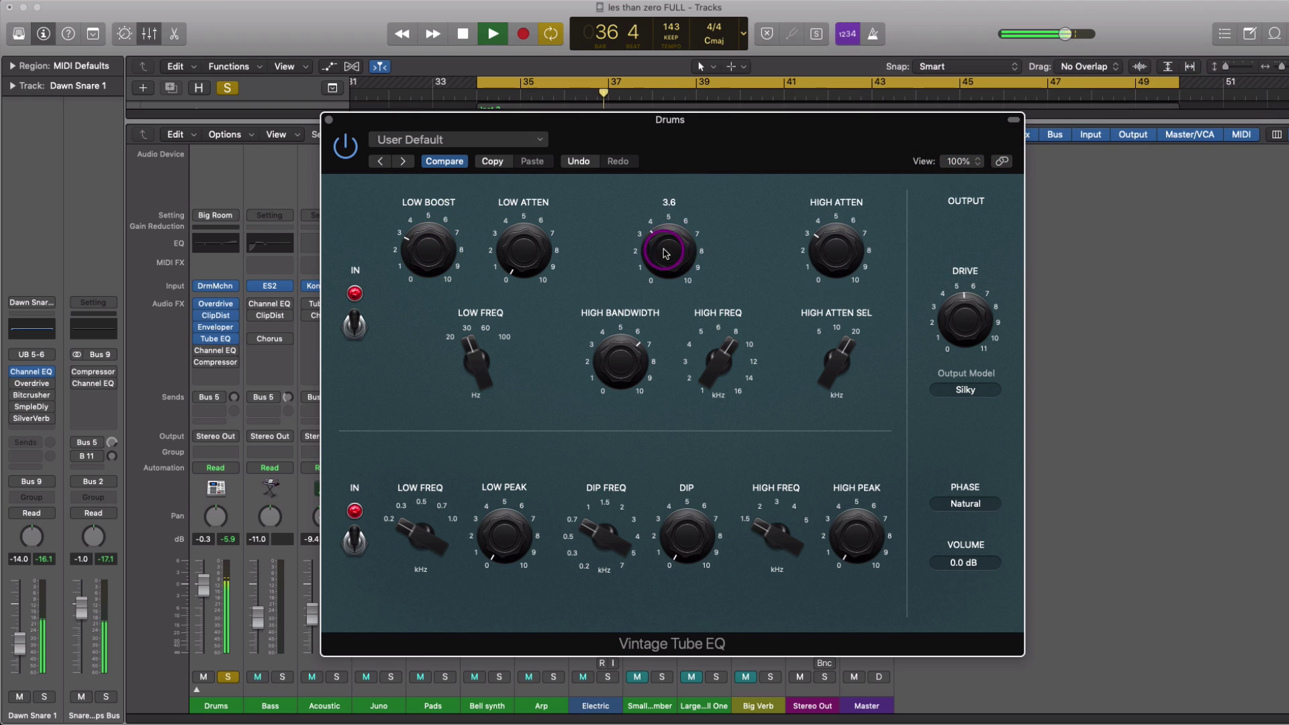
left_click(344, 142)
left_click(344, 142)
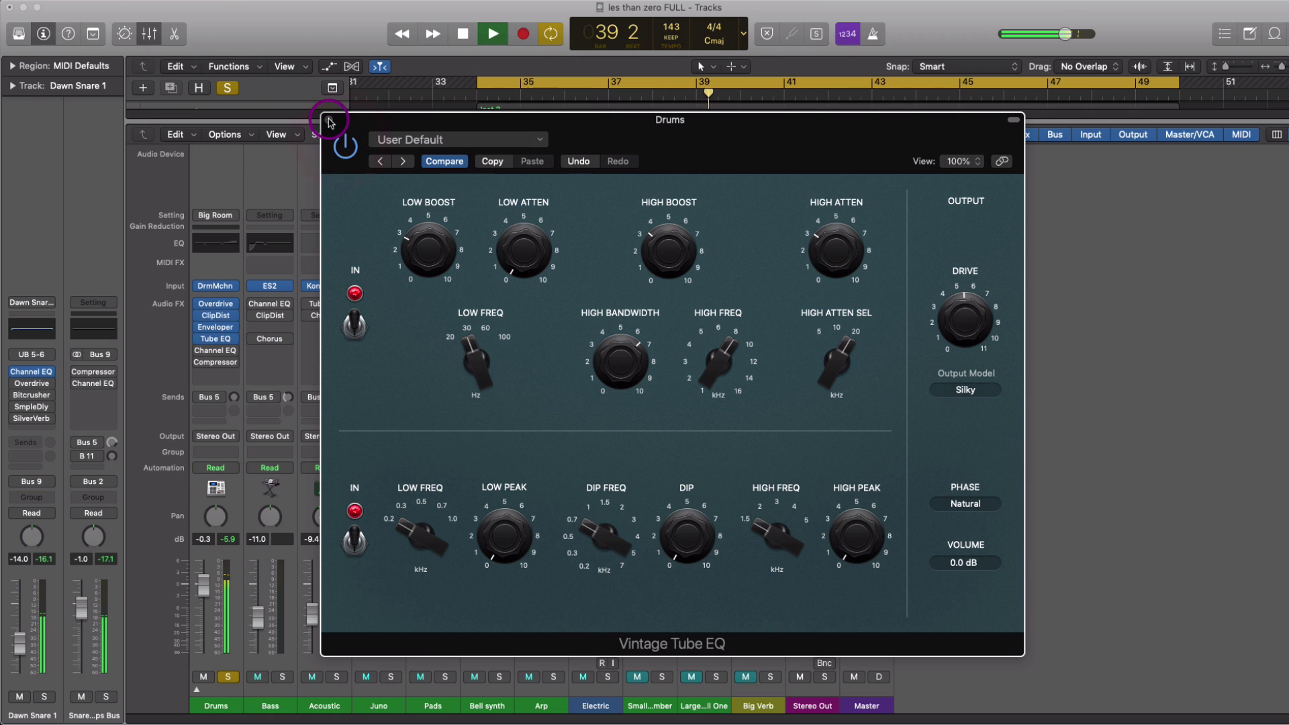
Close Vintage Tube EQ, open and enable Channel EQ on the Drums channel, and play the drums through it
left_click(328, 120)
left_click(216, 352)
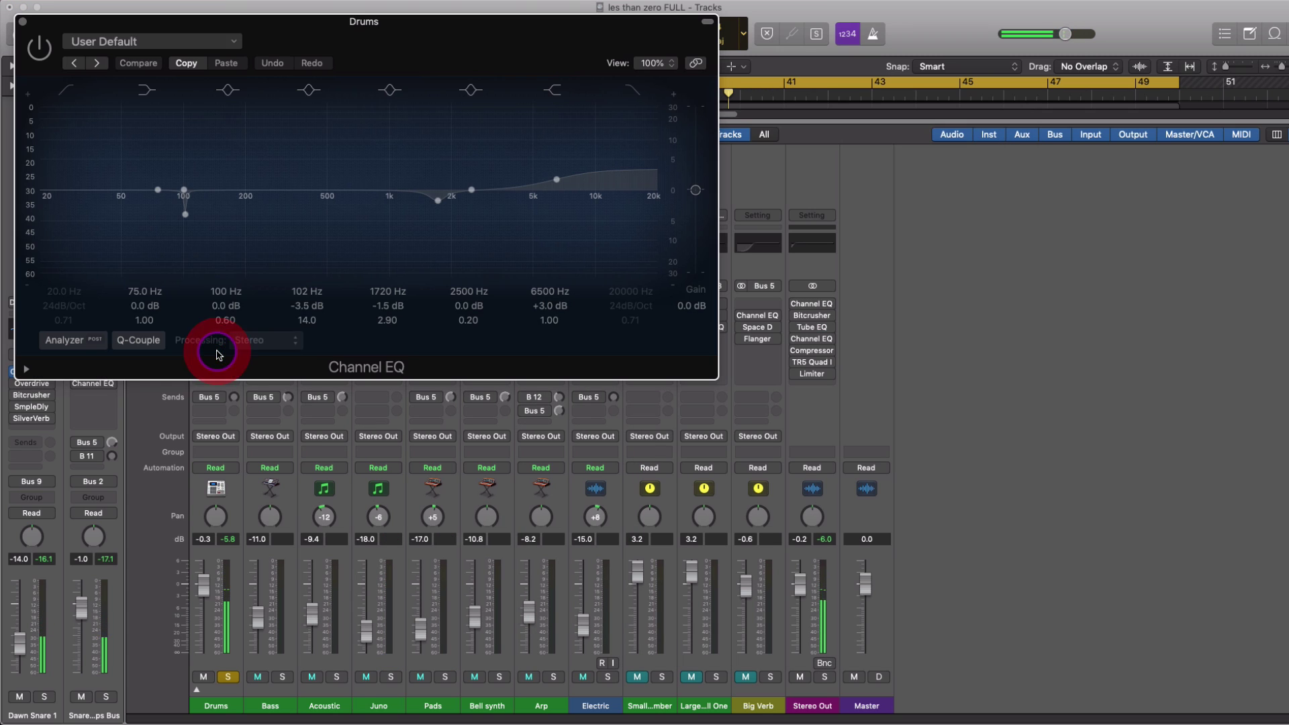
left_click_drag(366, 23, 745, 81)
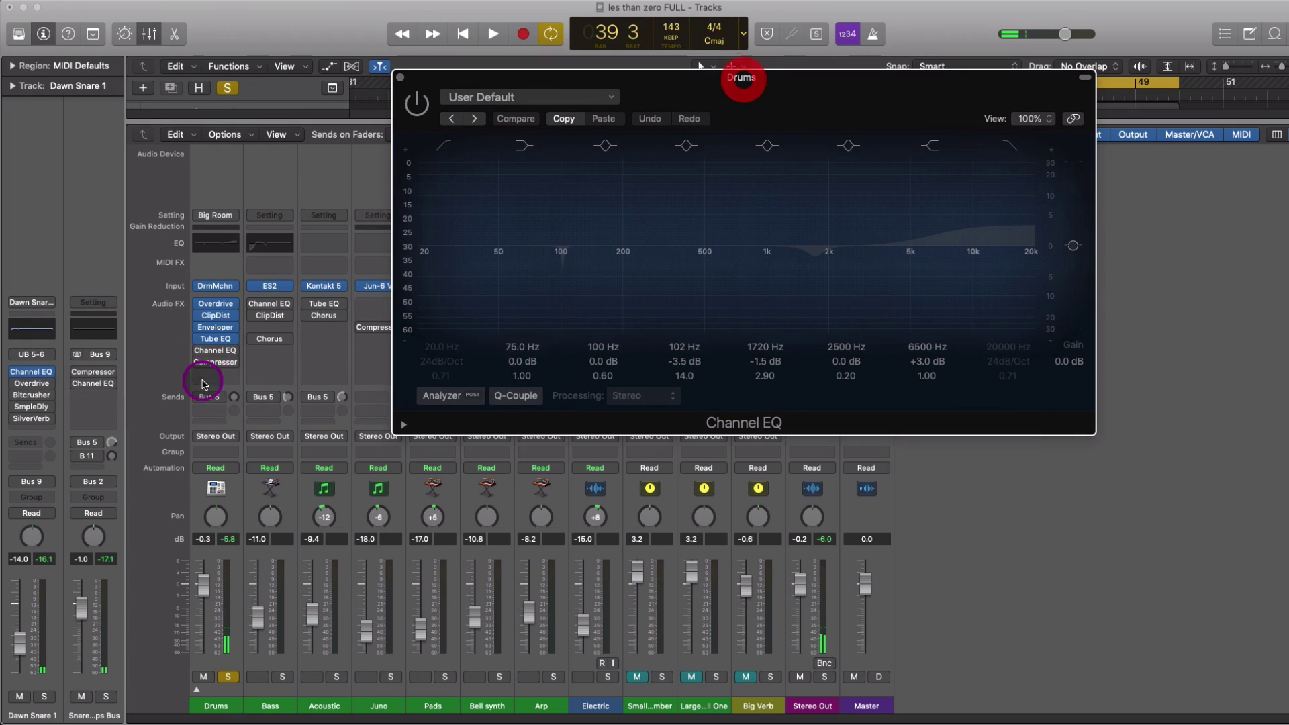
left_click(198, 352)
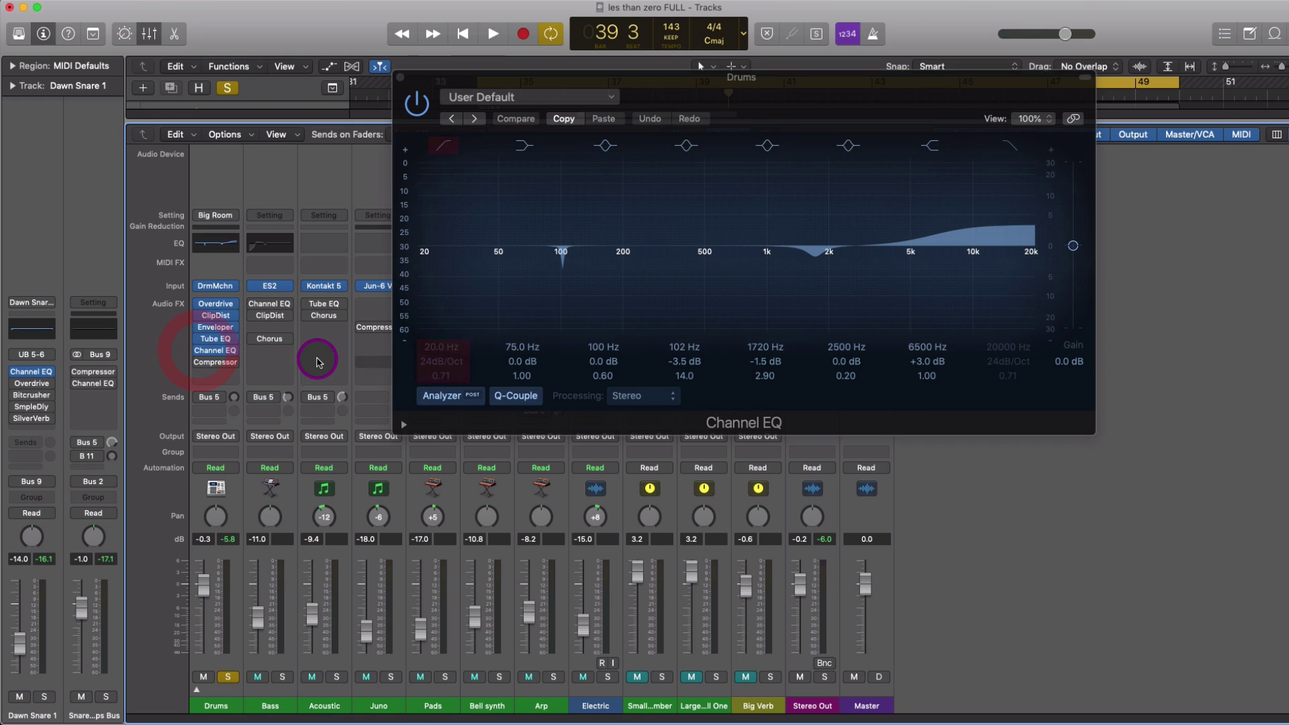
key("space")
key("space")
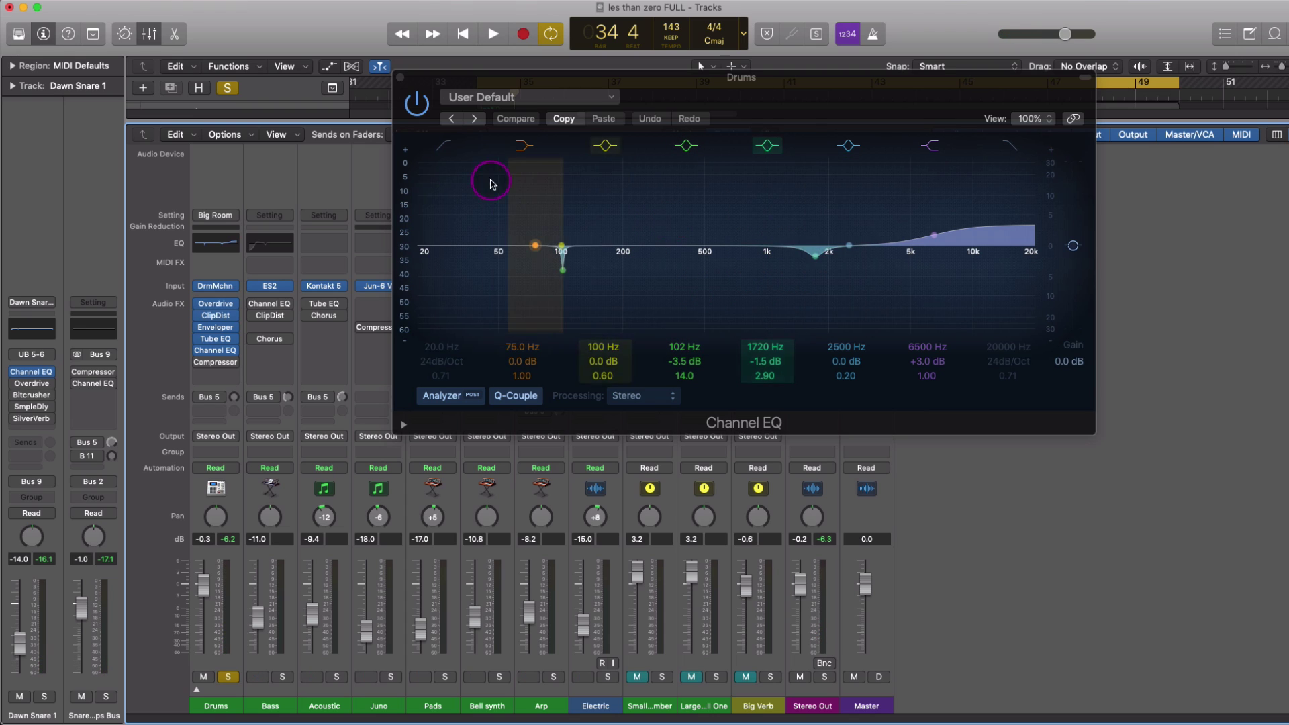
Close Channel EQ, enable the Drums channel's Compressor, and move its open window clear of the effect slots
left_click(401, 77)
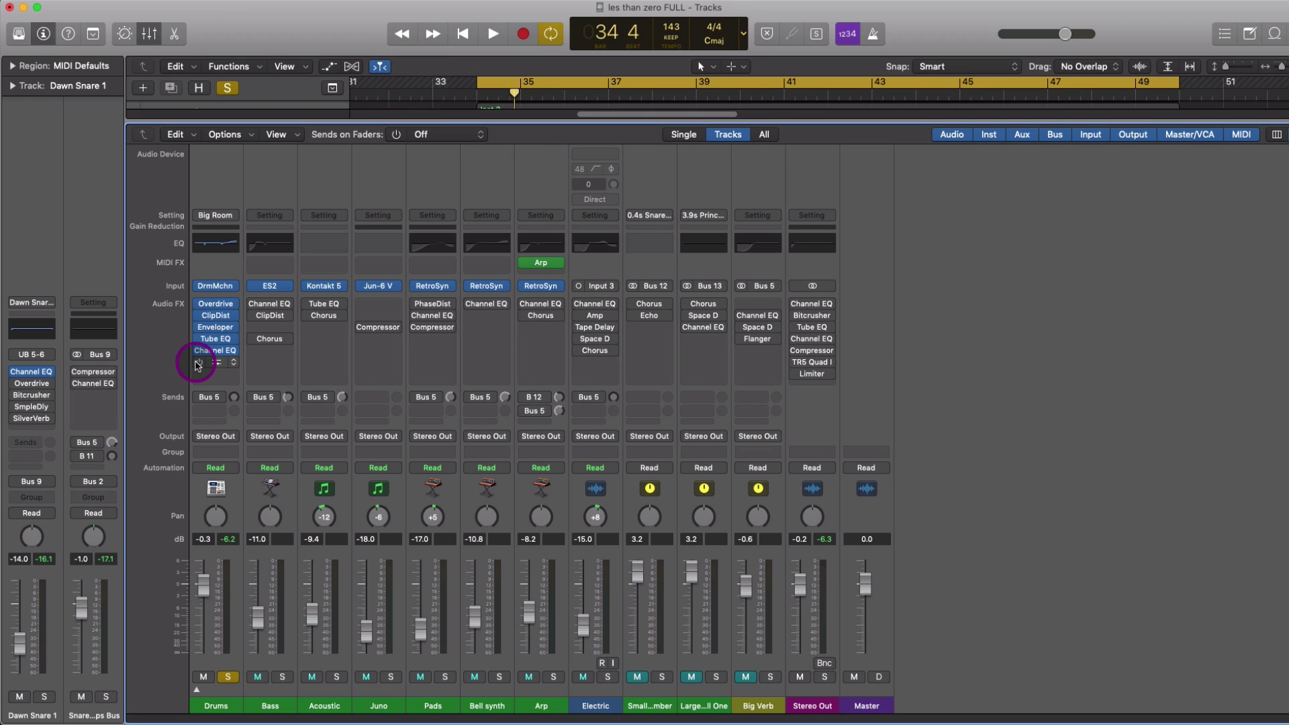
left_click(198, 362)
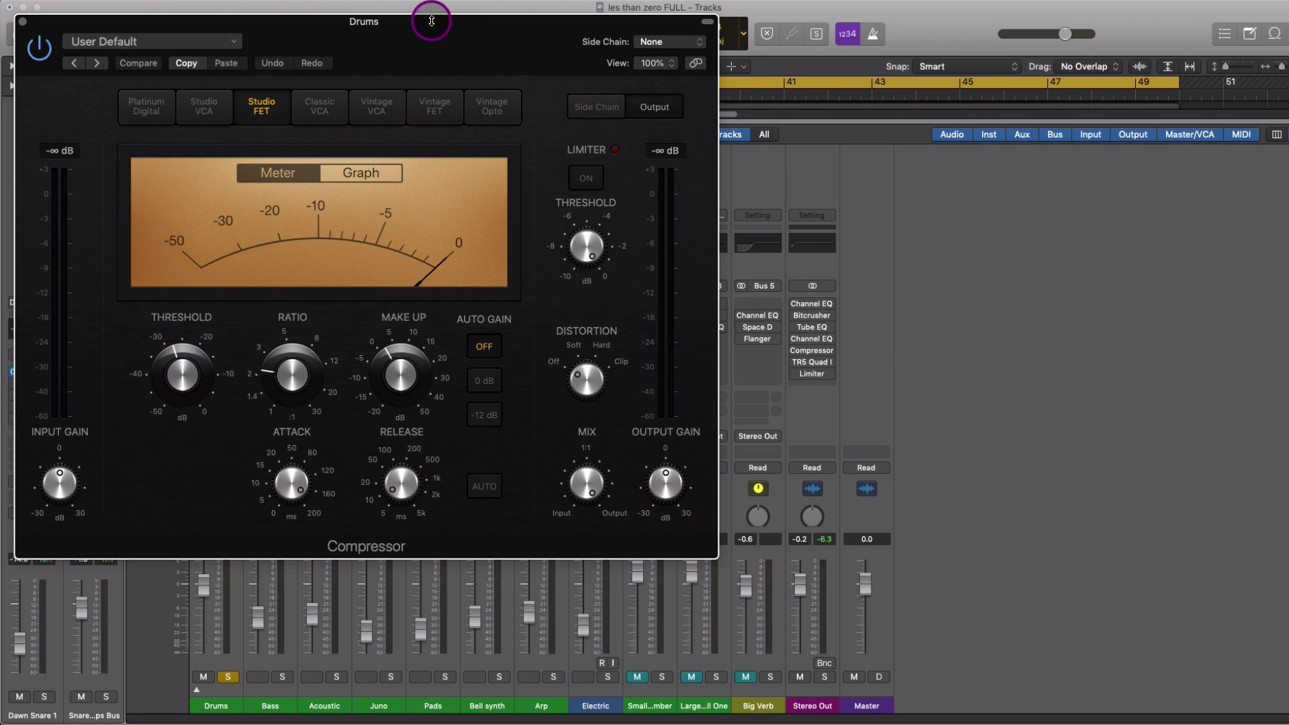
left_click_drag(447, 23, 872, 88)
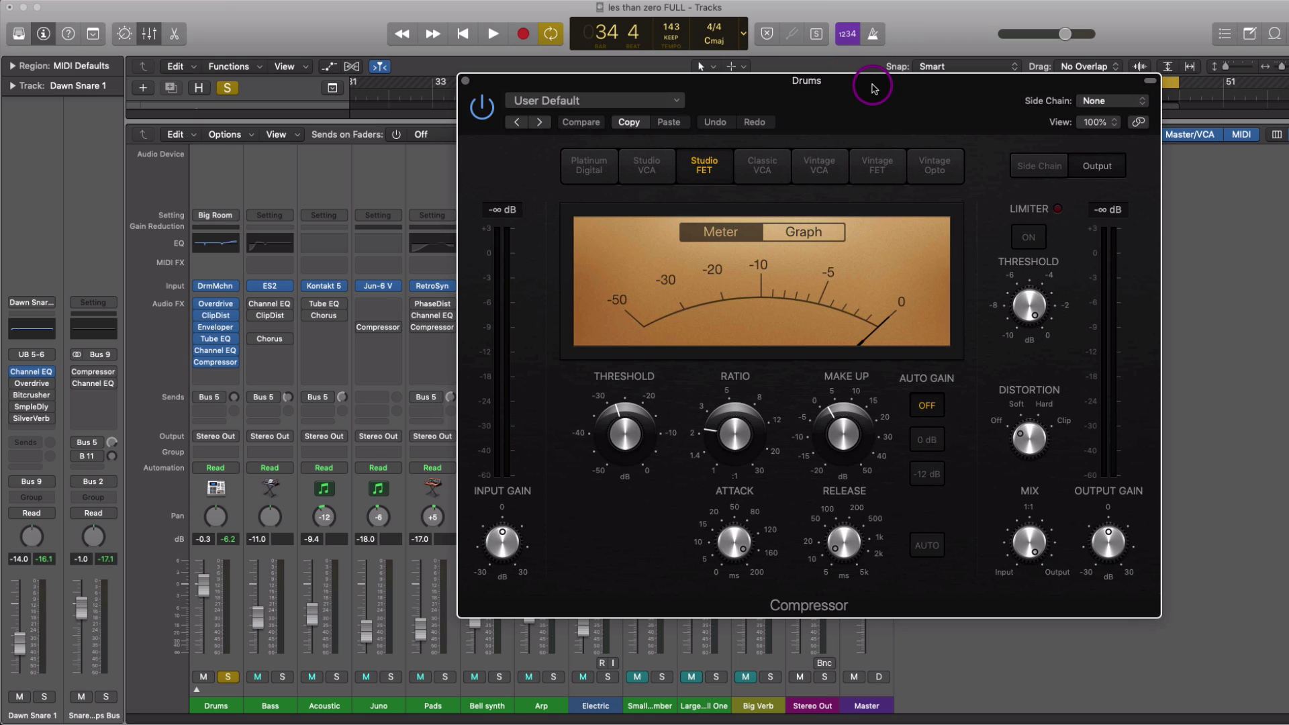
Try the Platinum Digital, Studio VCA, Classic VCA and Vintage VCA circuit types in the Compressor, and return to Studio FET
left_click(589, 169)
left_click(641, 168)
left_click(715, 168)
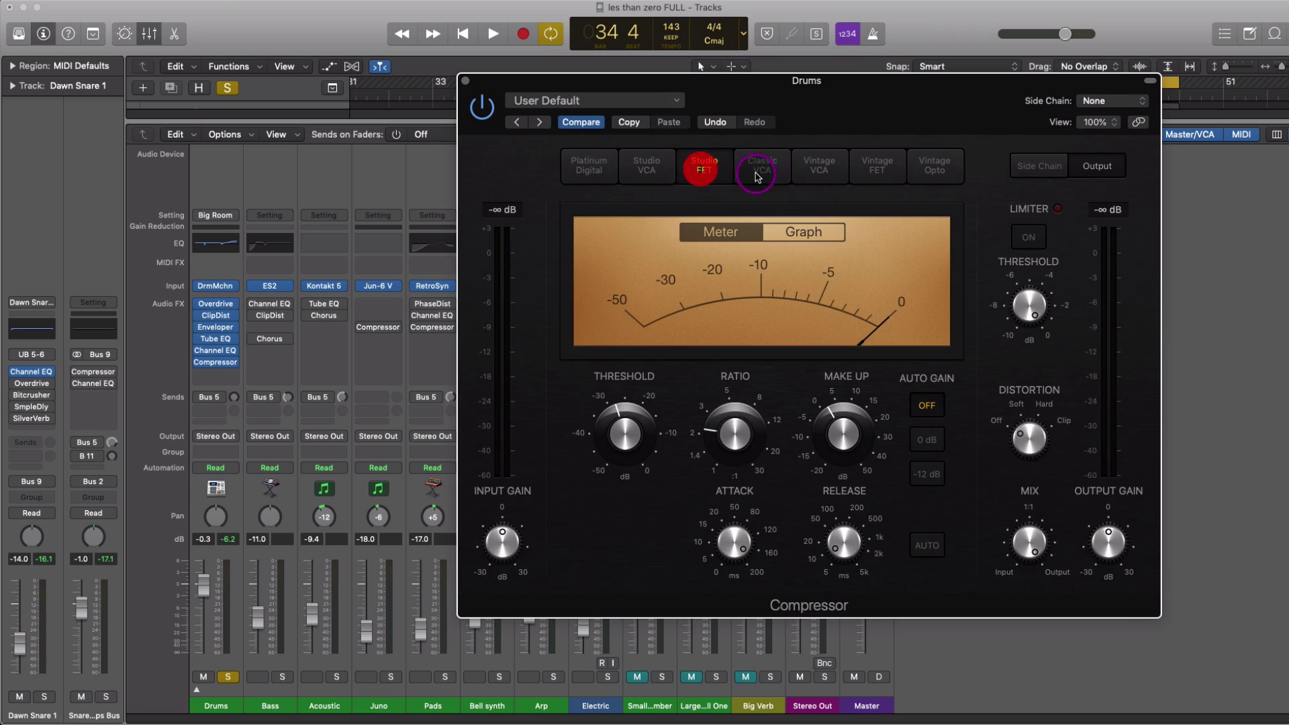
left_click(765, 167)
left_click(823, 169)
left_click(763, 167)
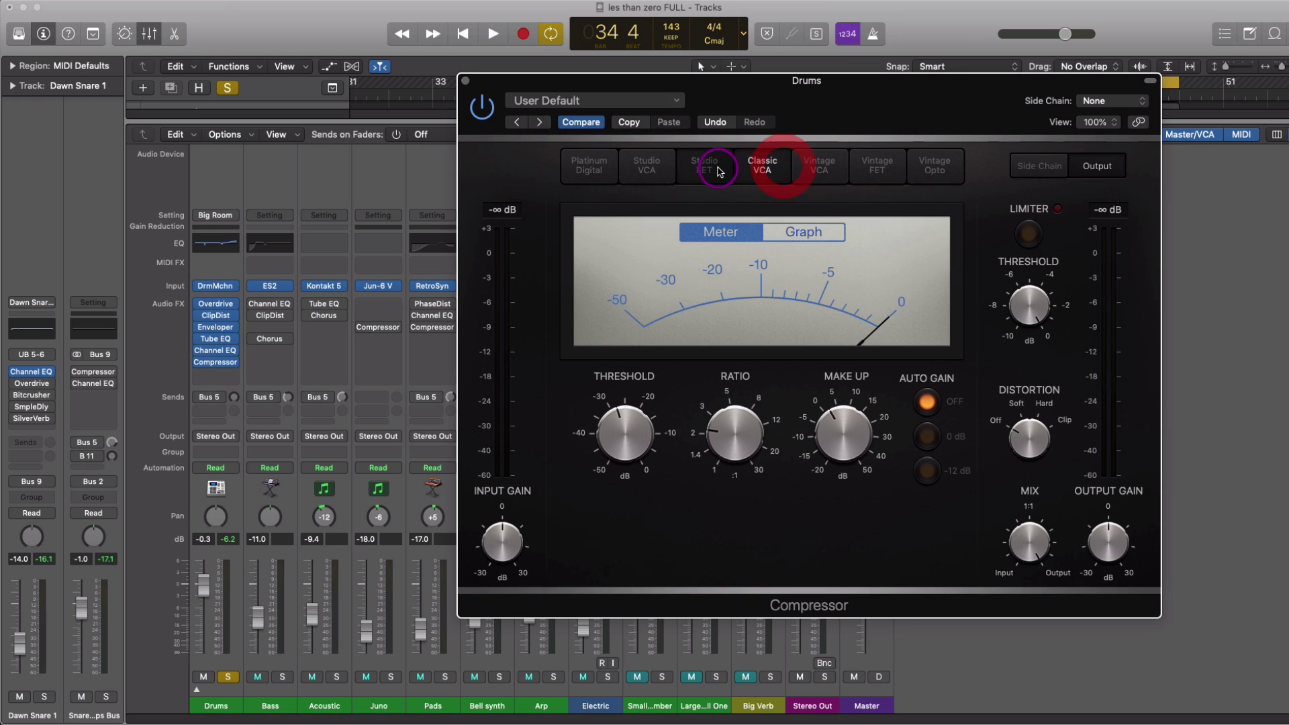
left_click(717, 168)
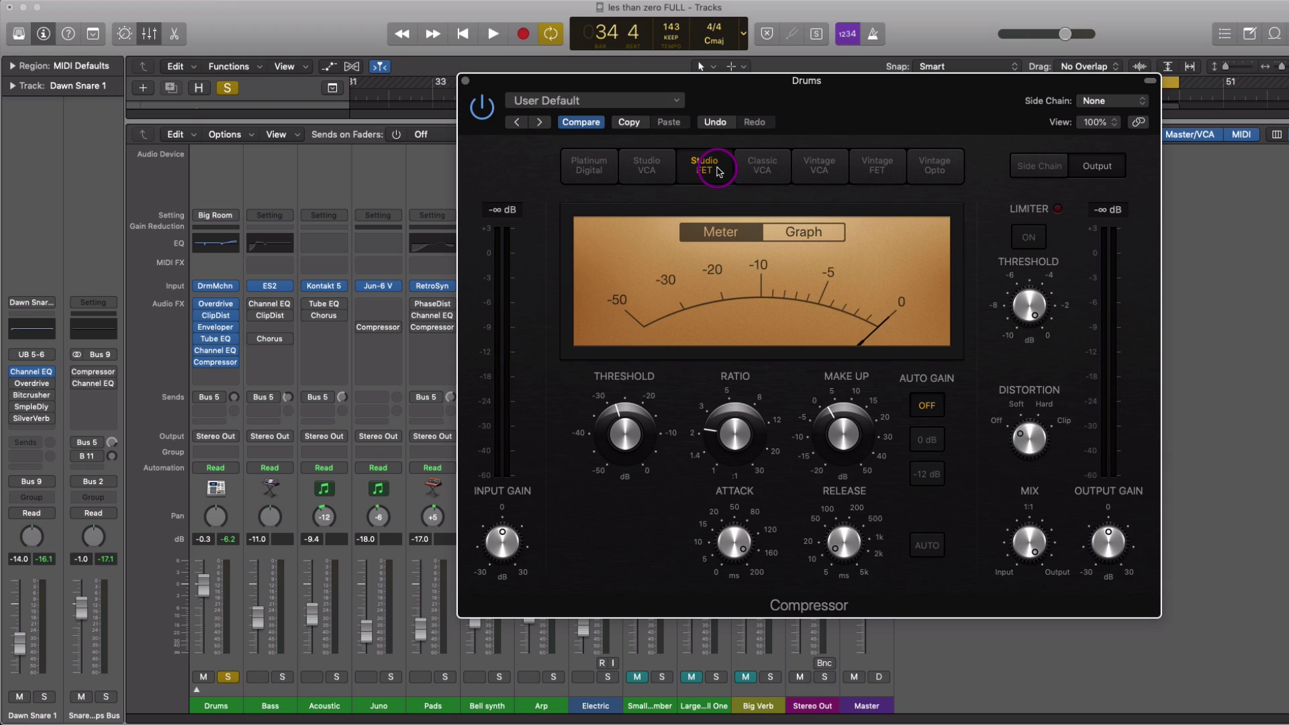
Compare the playing drums with all six Drums channel effects active and bypassed, and leave the whole effects chain enabled
key("space")
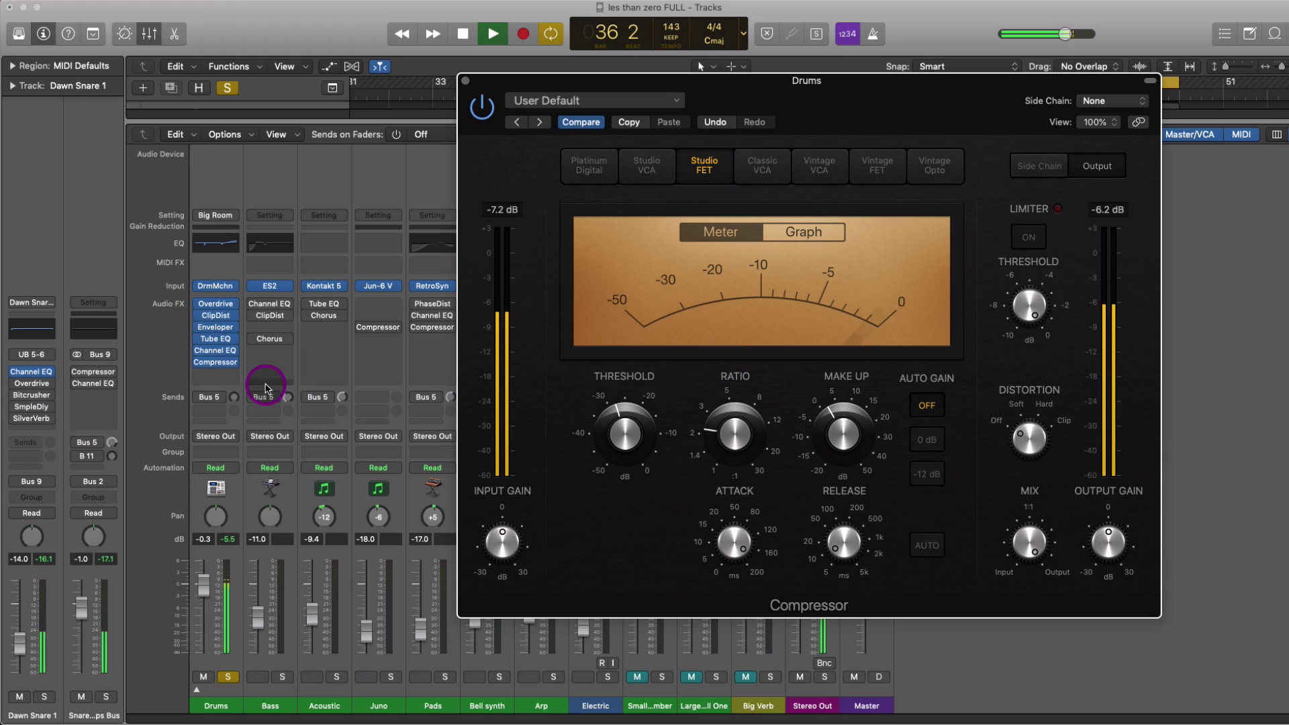
key("space")
mouse_move(199, 364)
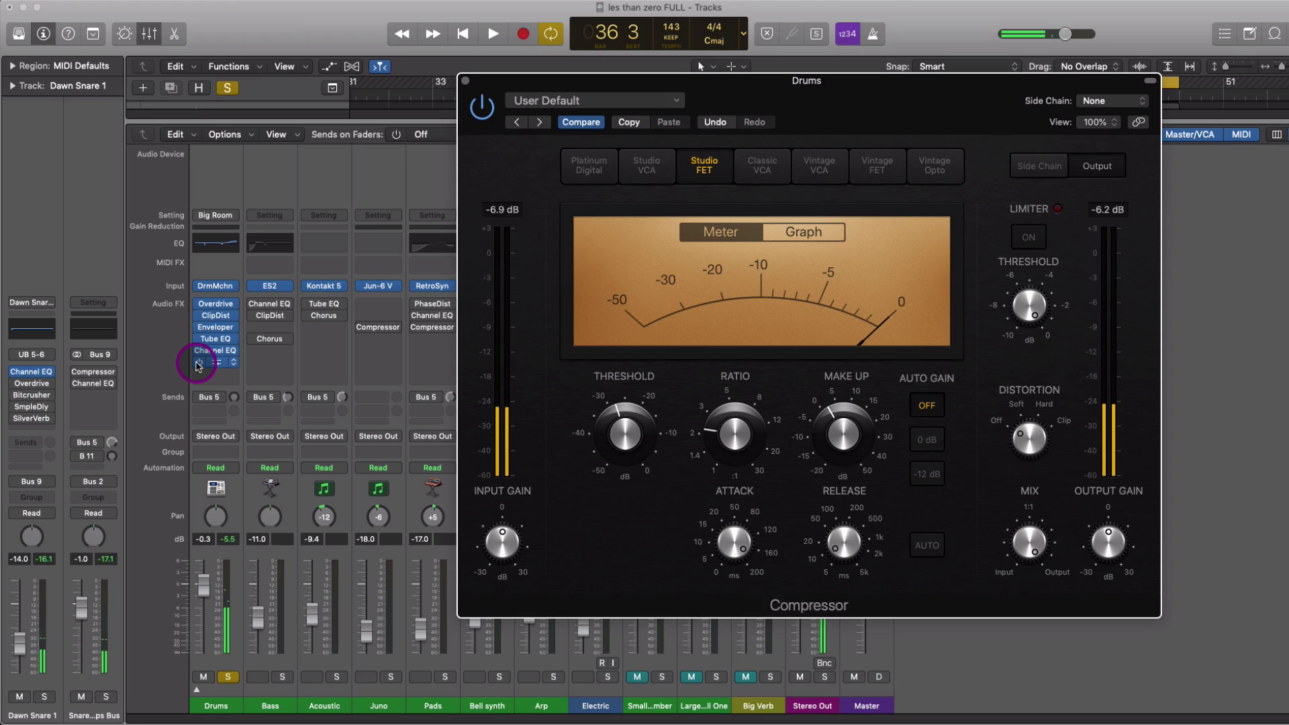
left_click_drag(198, 364, 206, 285)
key("space")
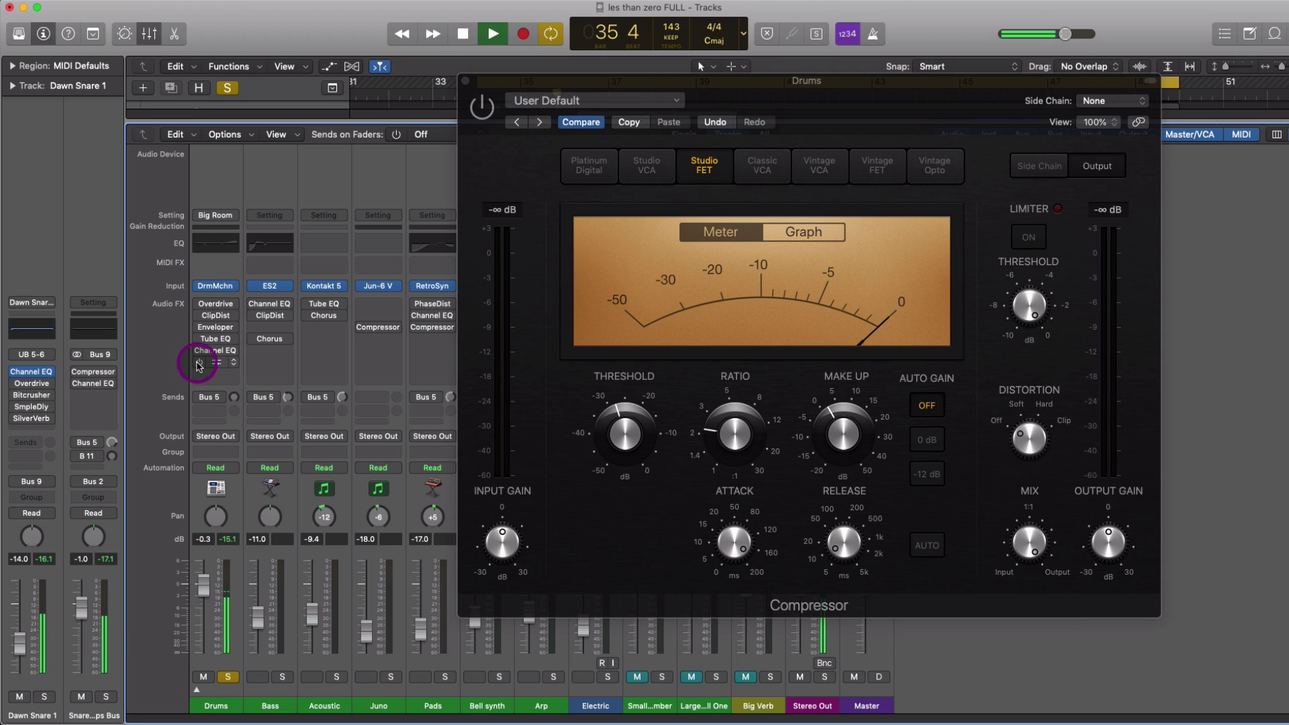
left_click_drag(199, 363, 200, 286)
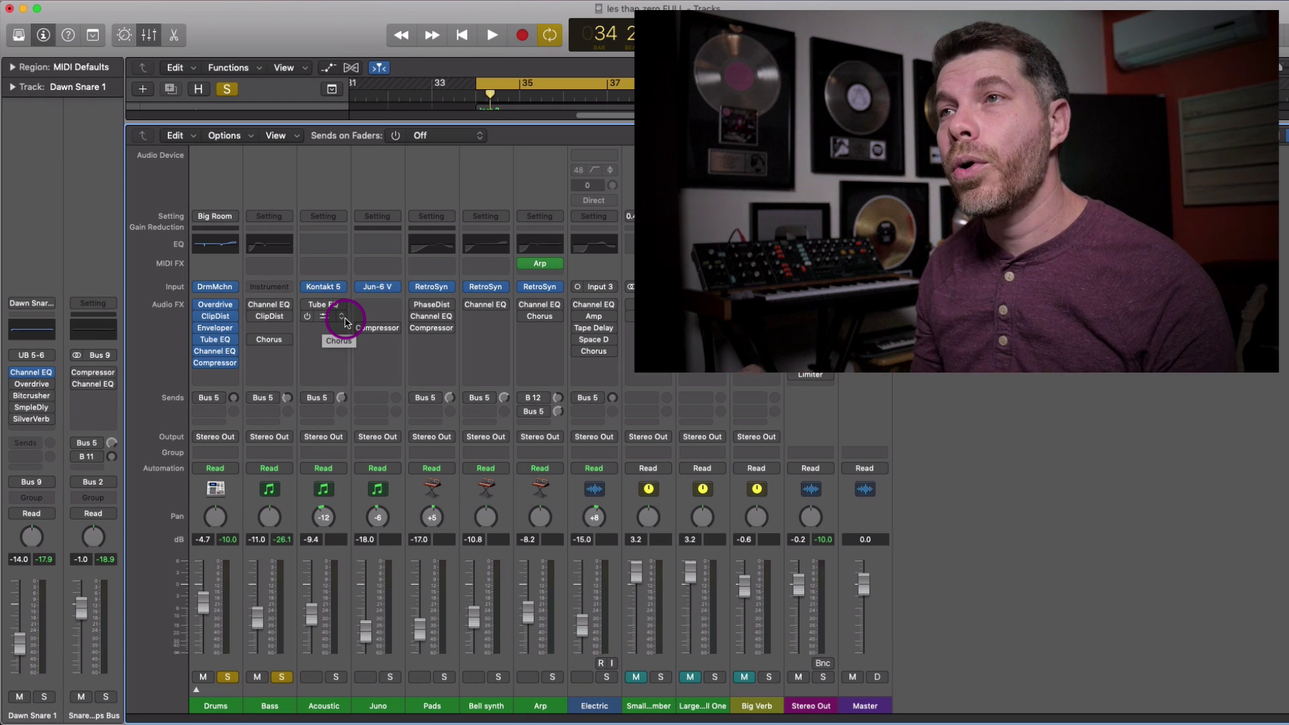
Insert a stereo ES2 synth on the Bass channel, try its oscillator 1 waveform control, and close the synth window
left_click(269, 286)
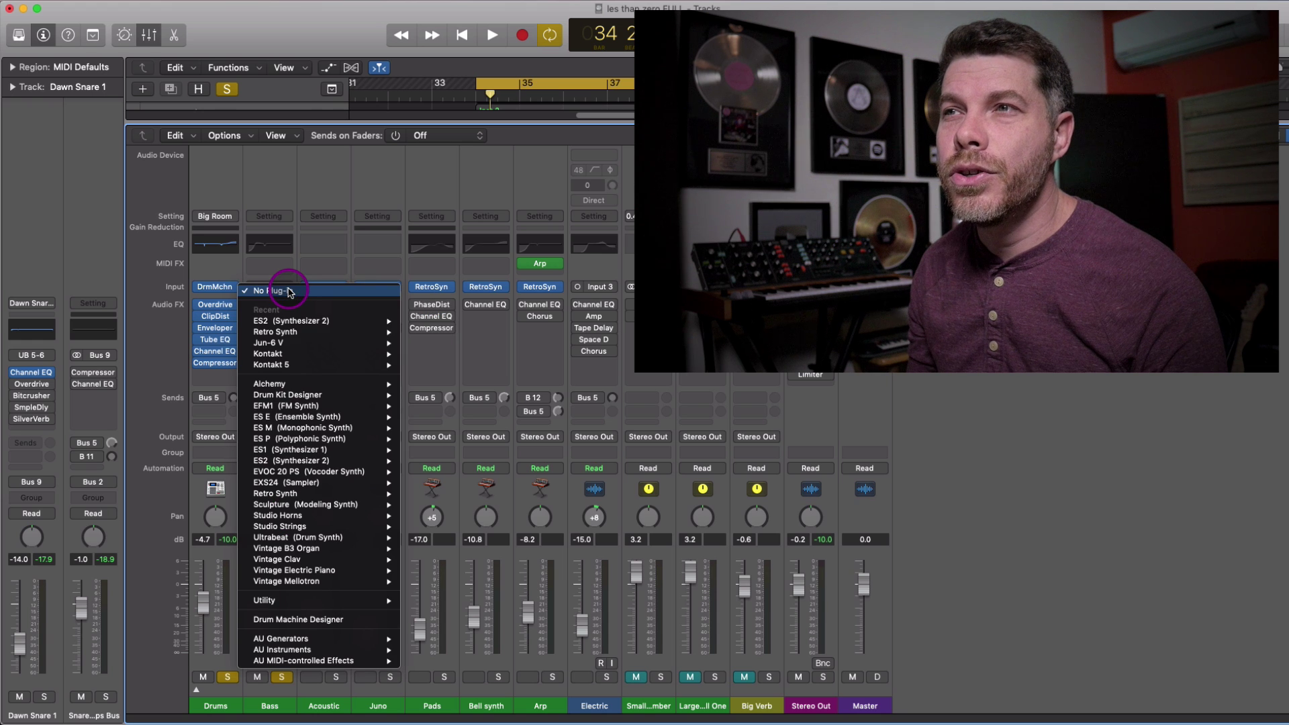
mouse_move(290, 321)
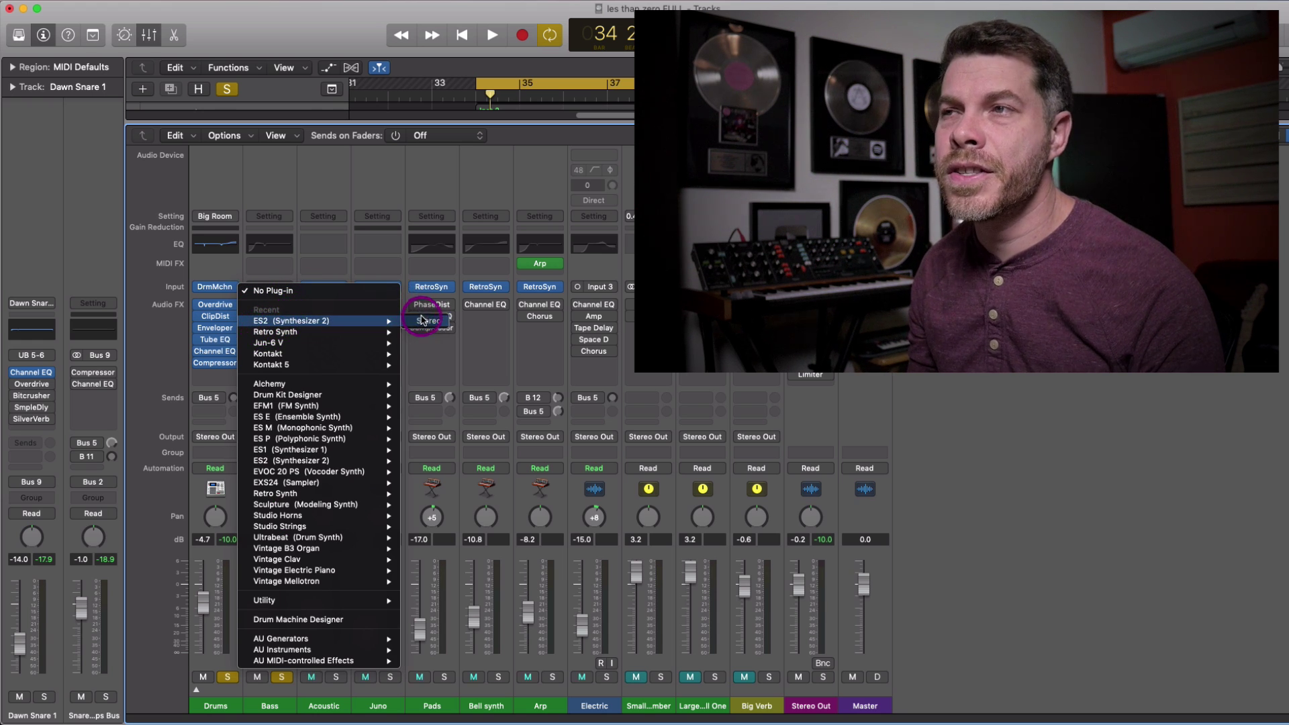
left_click(422, 320)
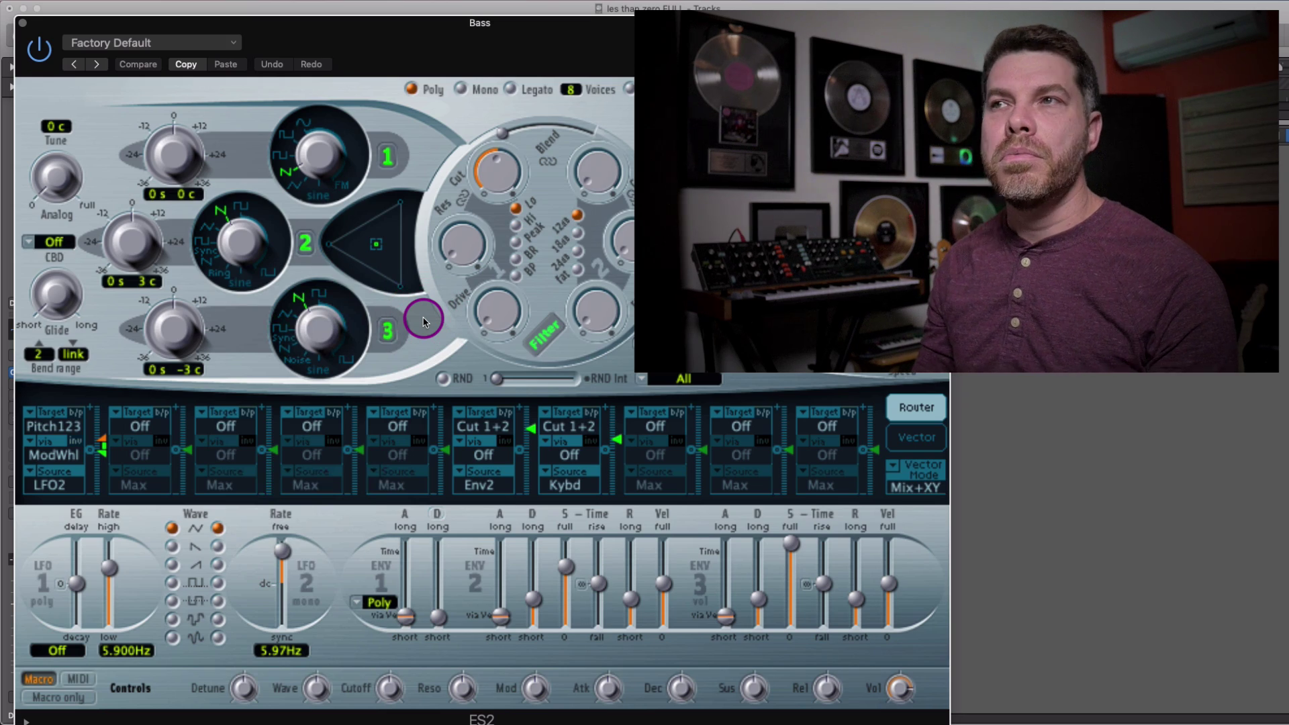
left_click_drag(564, 25, 575, 25)
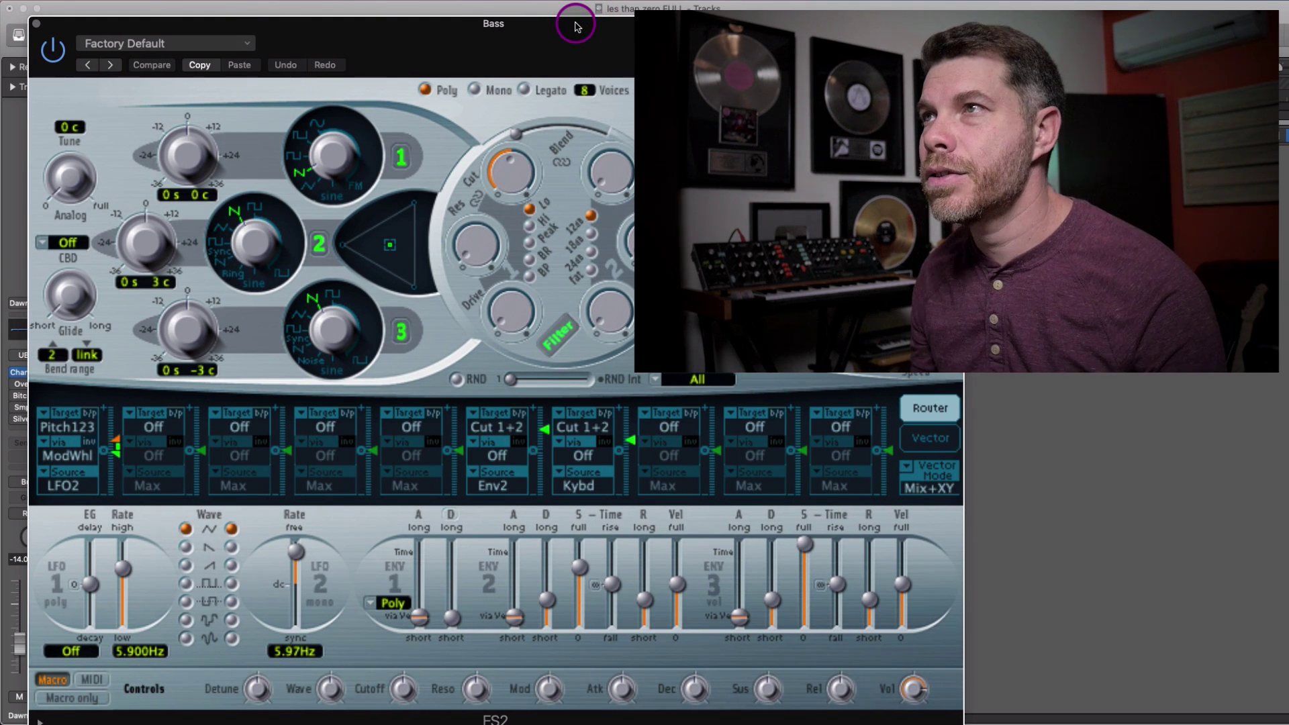
left_click_drag(575, 26, 844, 10)
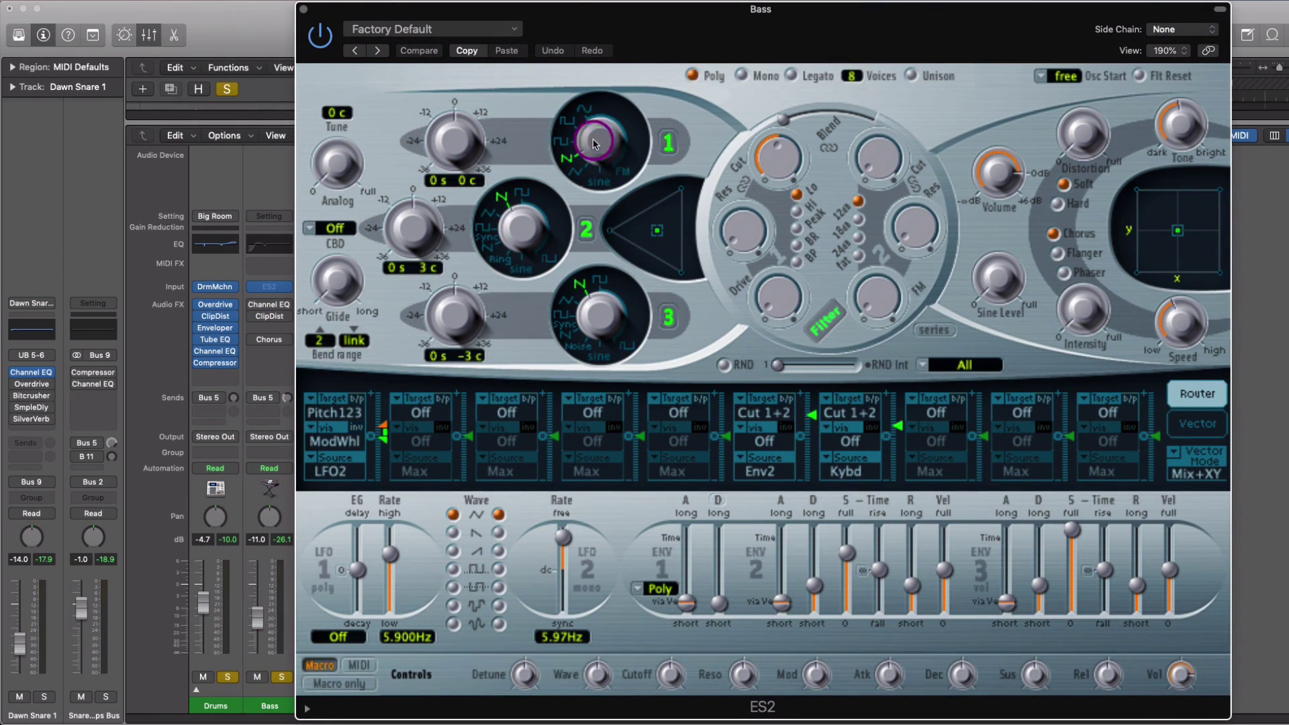
left_click_drag(602, 139, 612, 159)
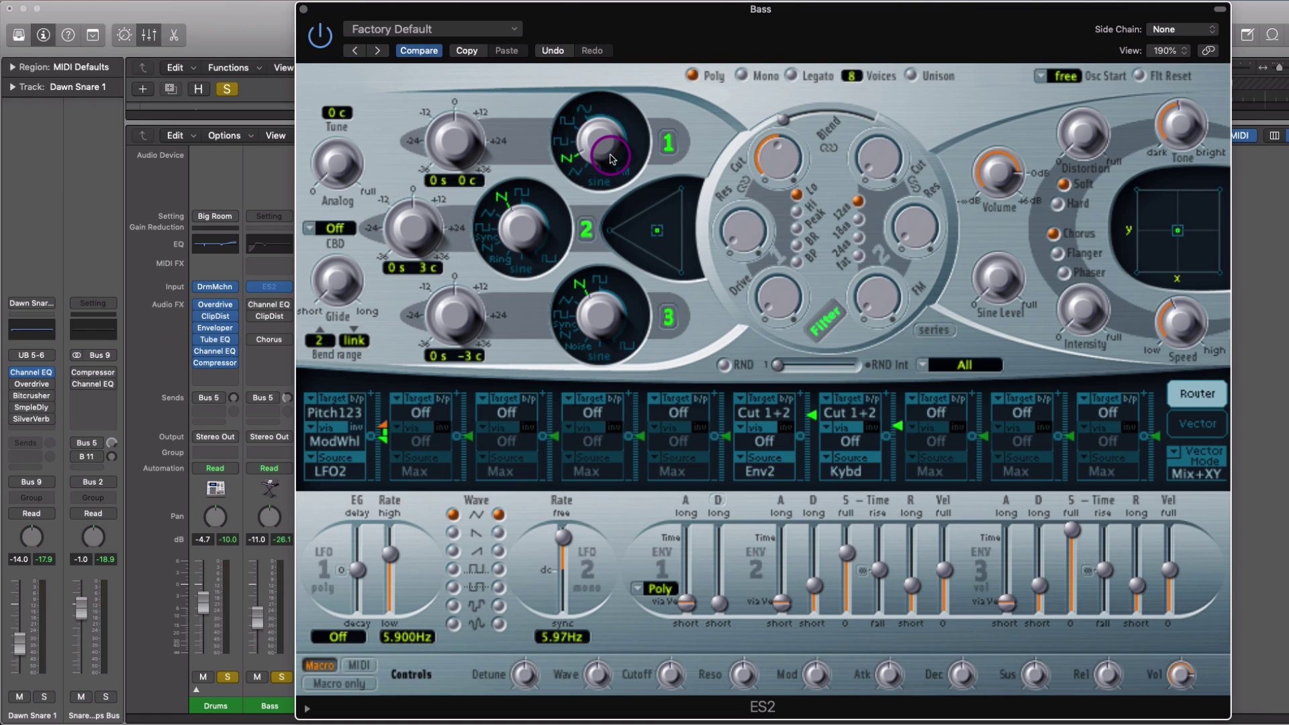
left_click(304, 9)
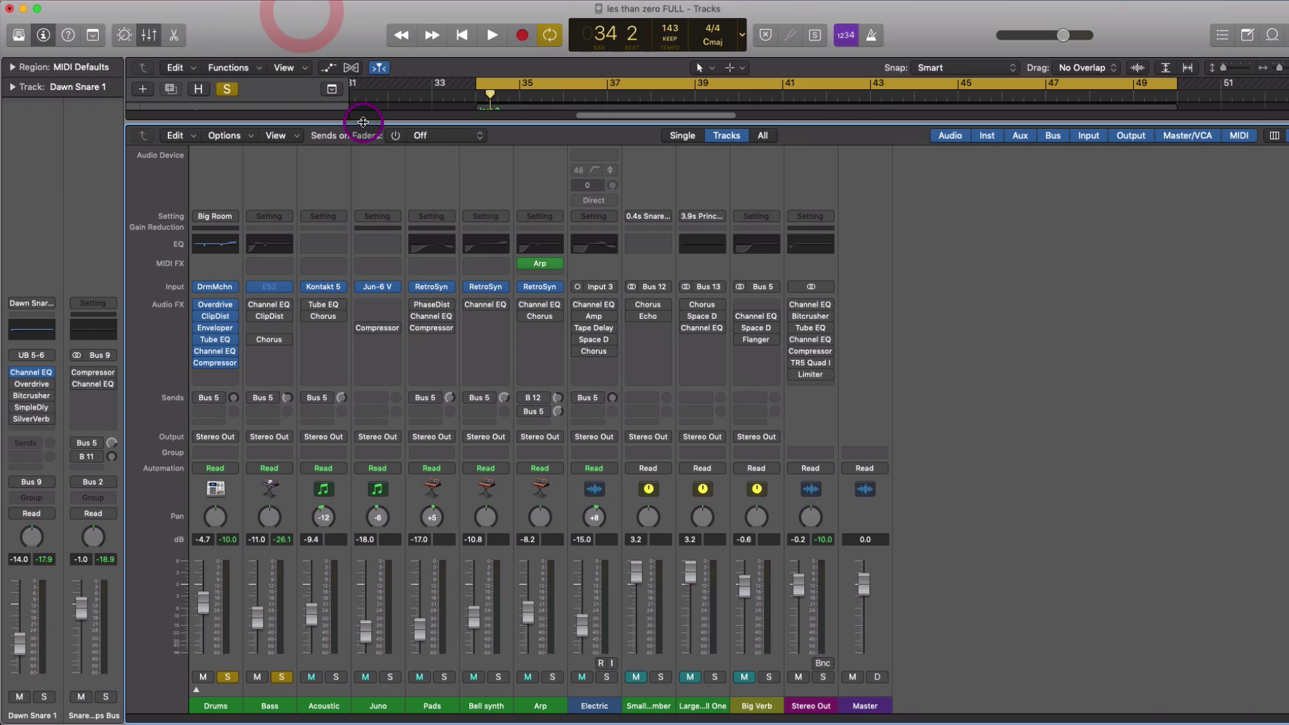
Enlarge the track area, open the Bass track's Inst 2 region in the Piano Roll, and play it
left_click_drag(363, 121, 354, 380)
left_click(506, 122)
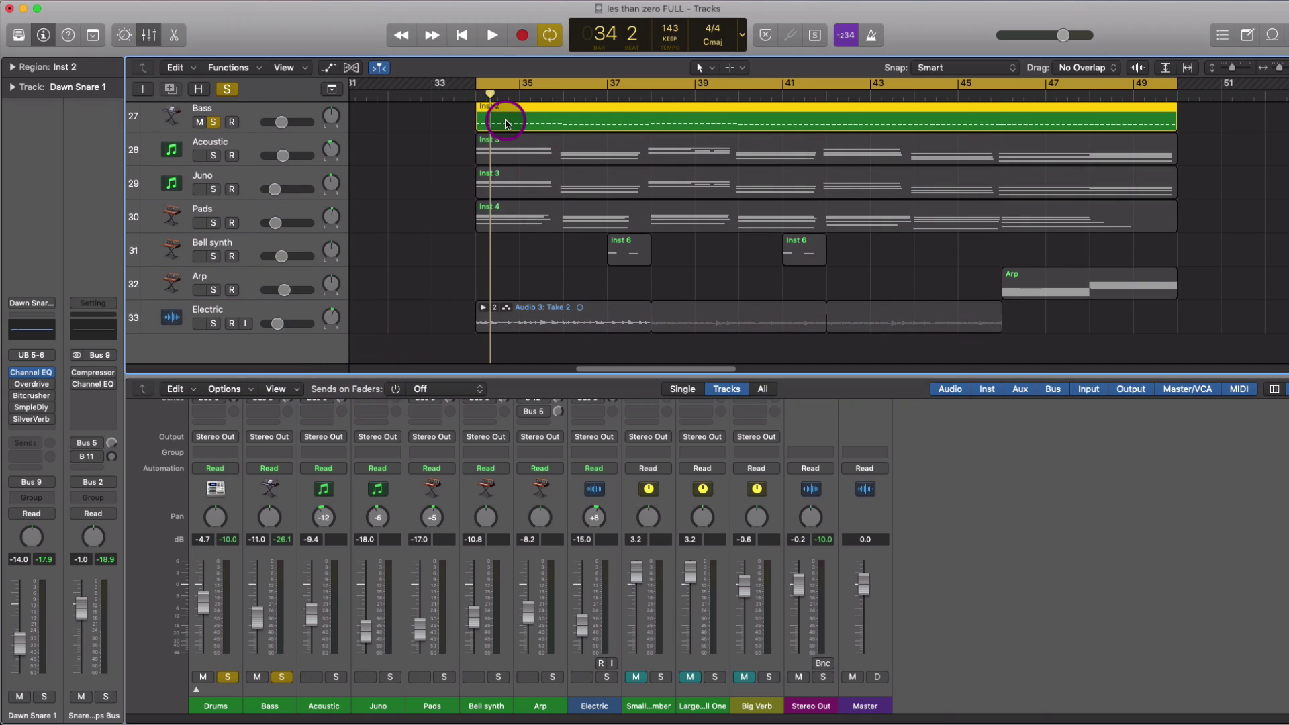
double_click(506, 123)
key("space")
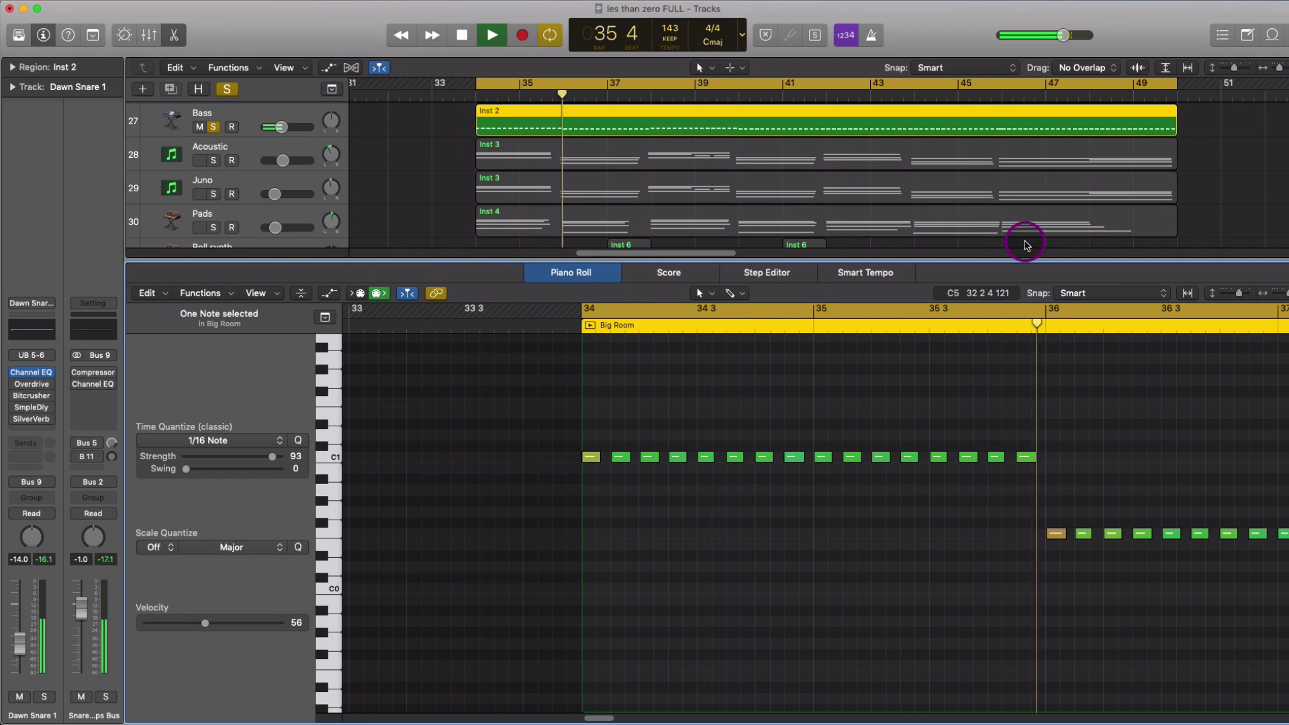
left_click_drag(1266, 290, 1277, 296)
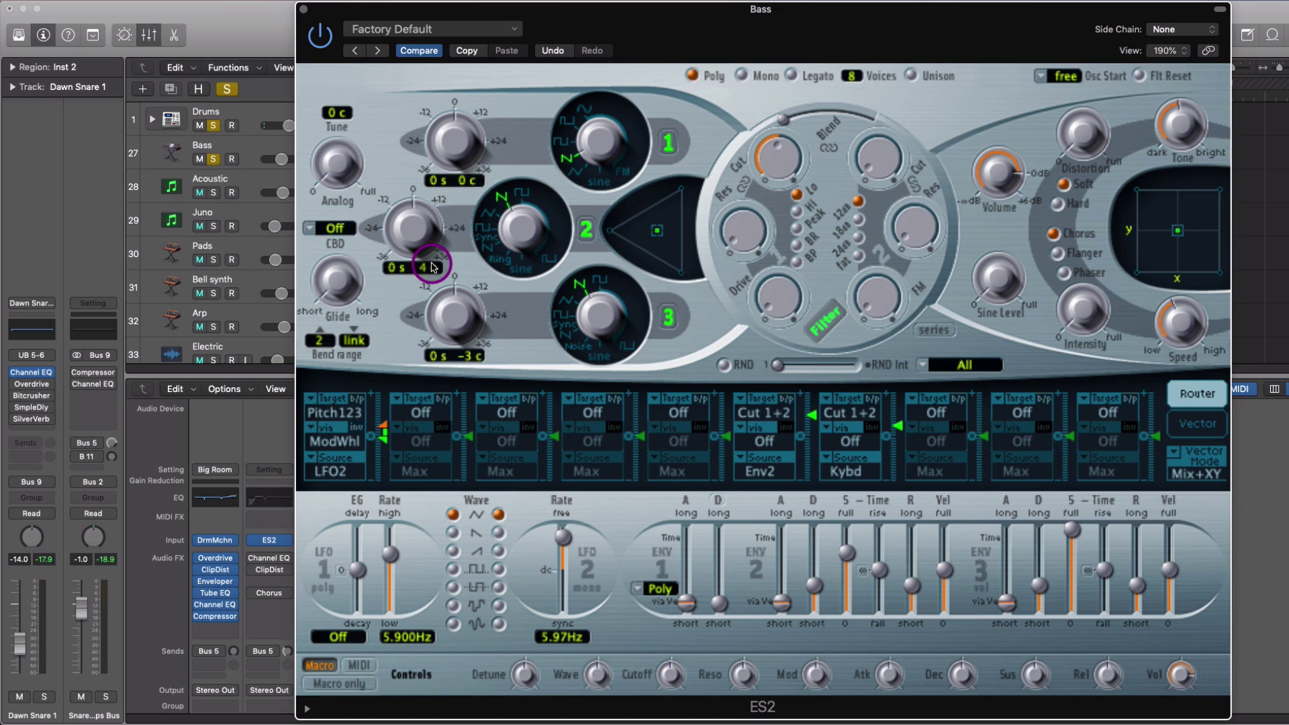
Set the fine tuning of oscillator 2 in the Bass channel's ES2 to 20 cents
left_click_drag(438, 248, 440, 228)
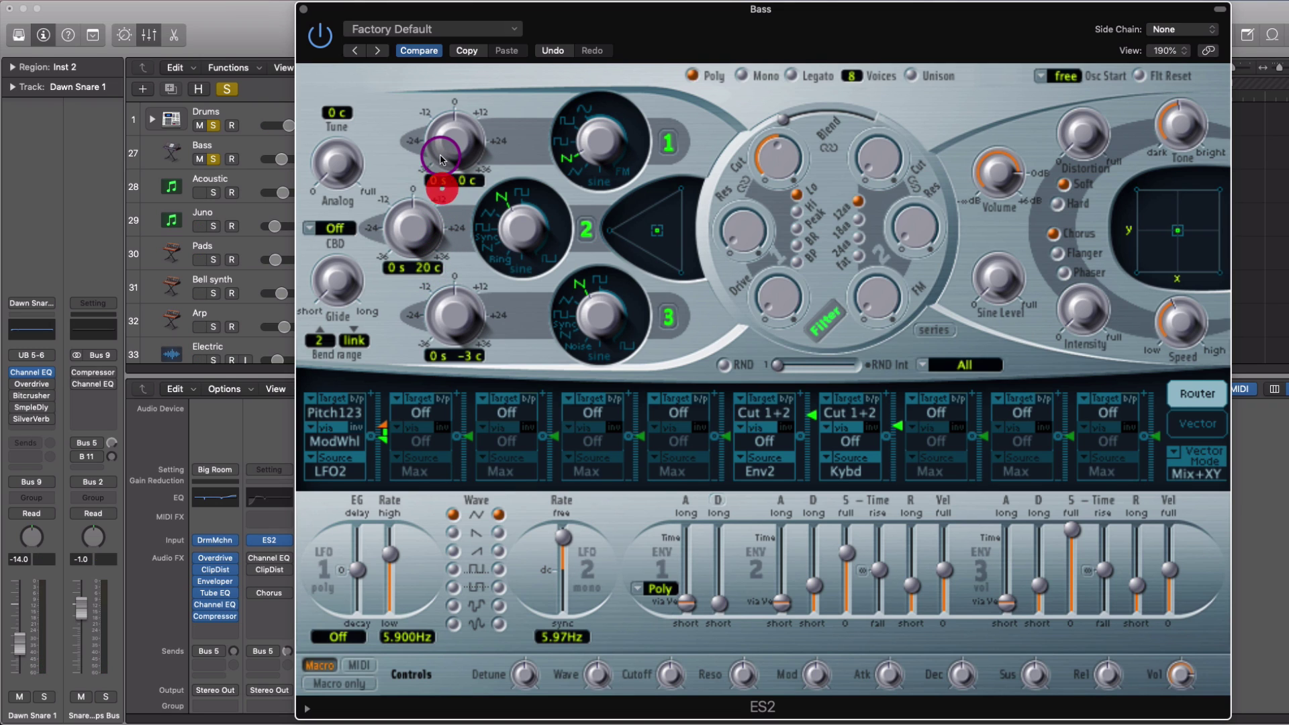
Play the song, shift the ES2 oscillator mix slightly towards oscillator 1, and try filter 1's cutoff
key("space")
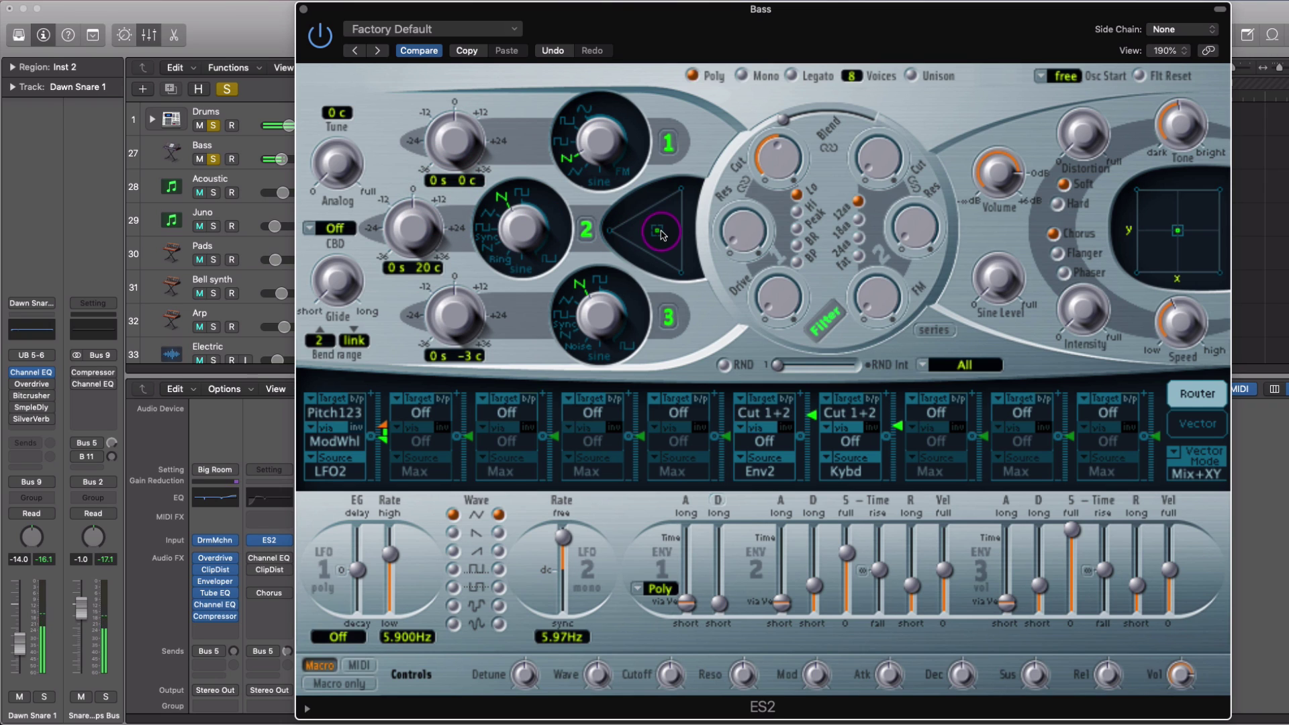
left_click_drag(661, 232, 660, 229)
left_click(784, 170)
left_click(783, 160)
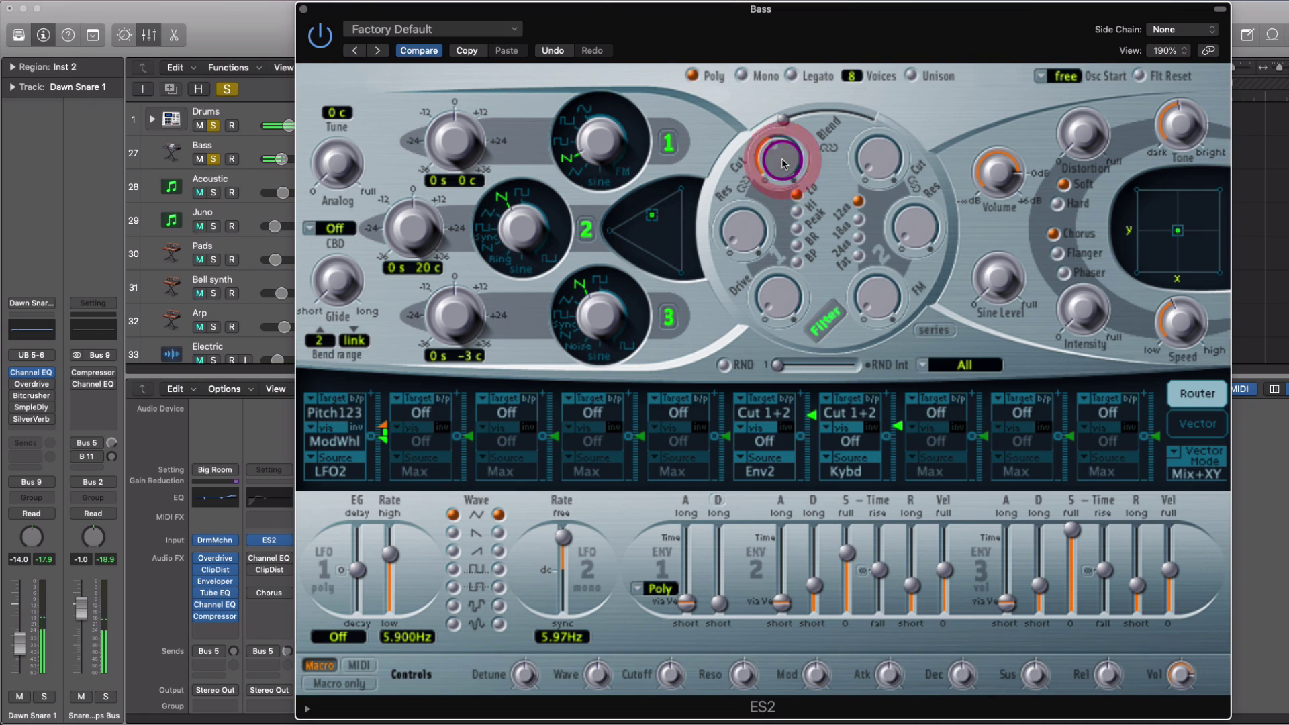
Raise filter 2's cutoff and filter 1's drive slightly, and shift the filter blend partway towards filter 2
left_click(885, 163)
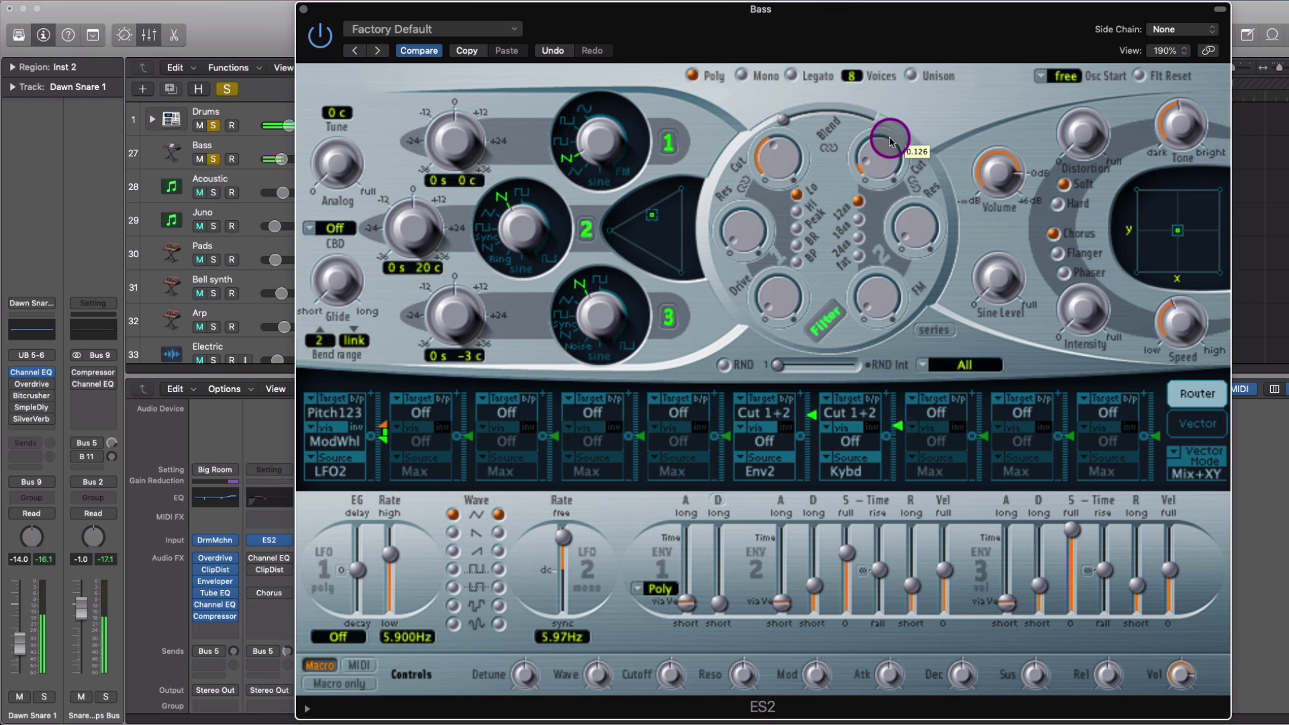
mouse_move(890, 141)
left_mouse_down()
mouse_move(892, 114)
mouse_move(886, 149)
left_mouse_up()
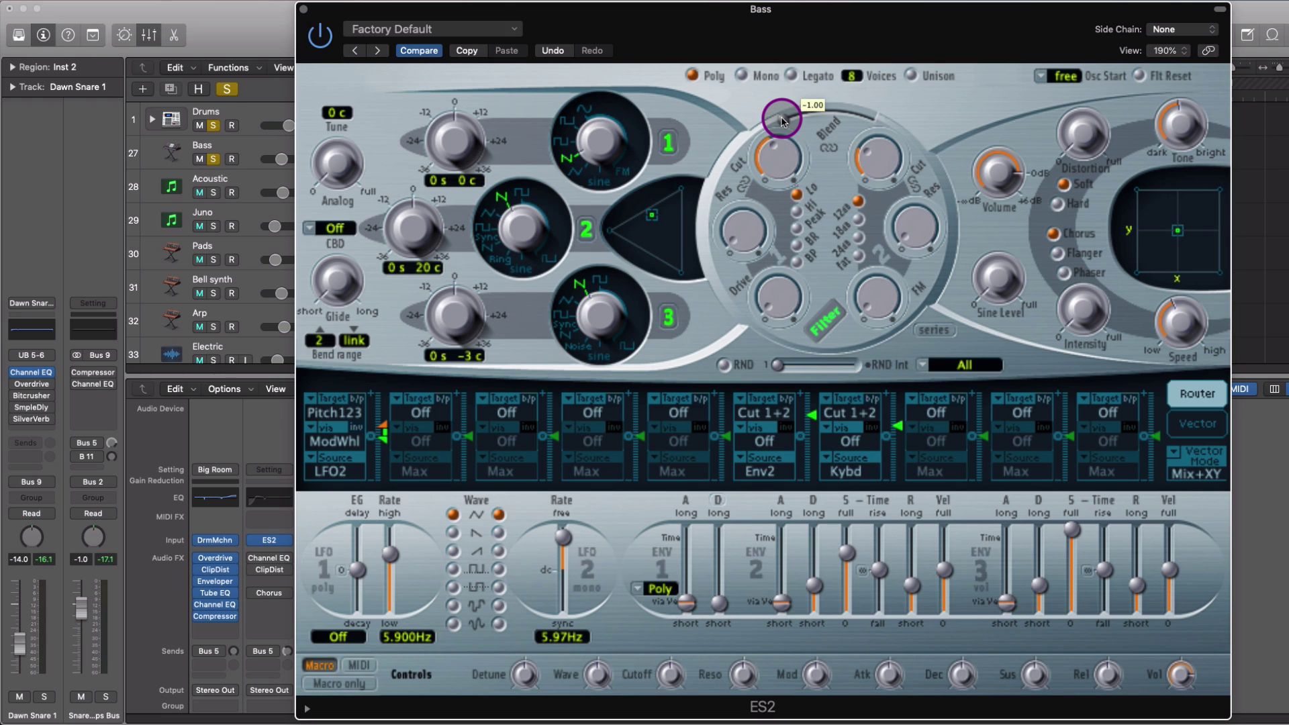
left_click_drag(783, 121, 810, 131)
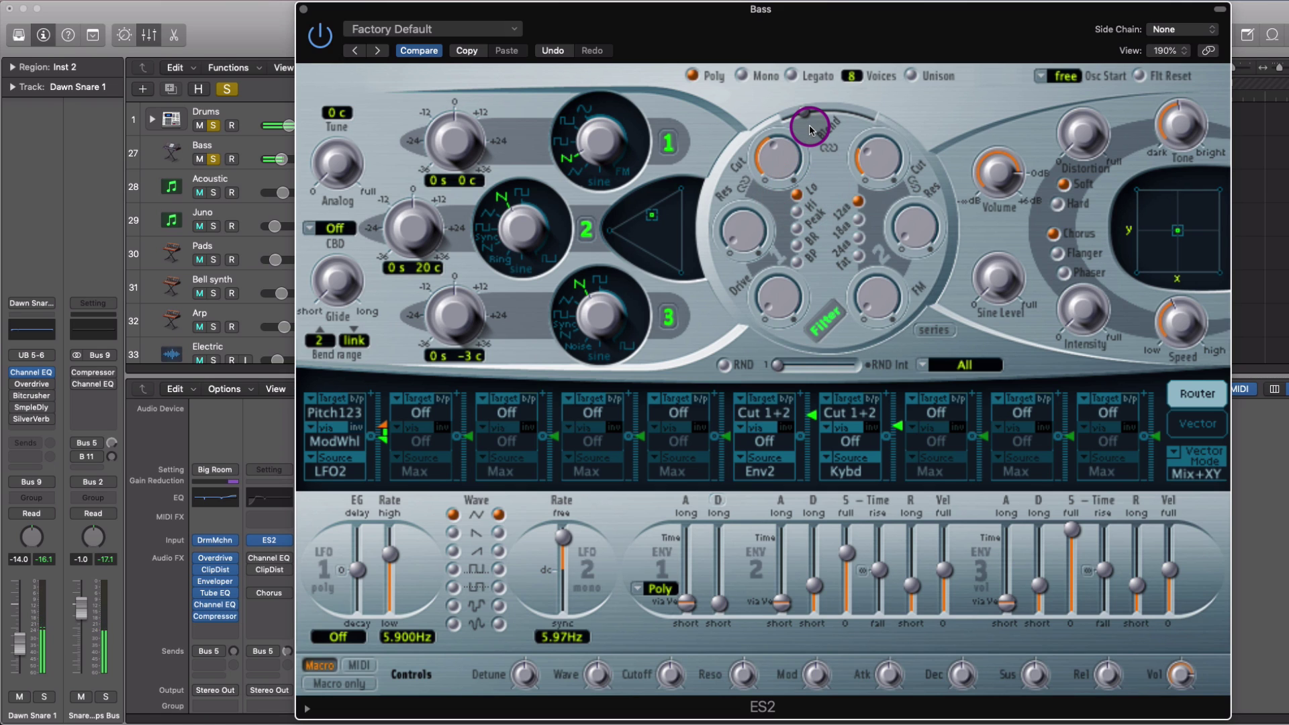
left_click_drag(783, 304, 783, 262)
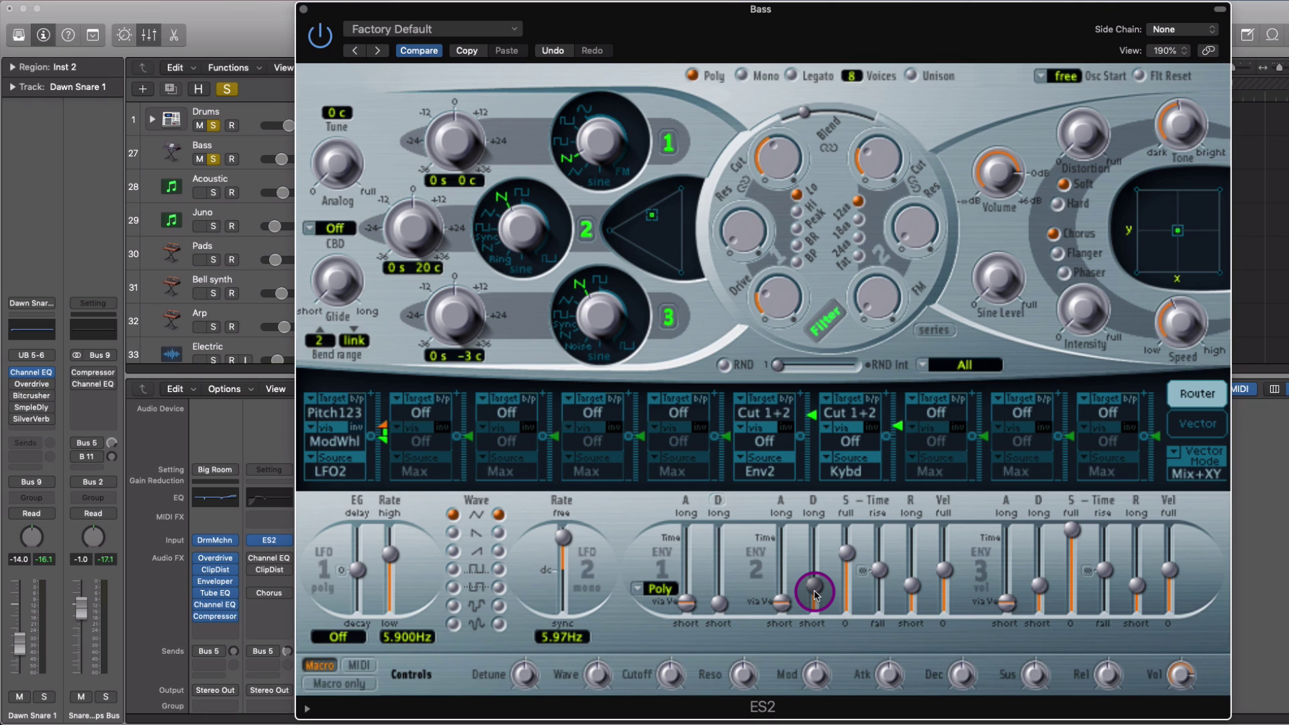
Lower the sustain of ES2 envelope 2 to about a third and shorten its release
left_click_drag(816, 592, 848, 587)
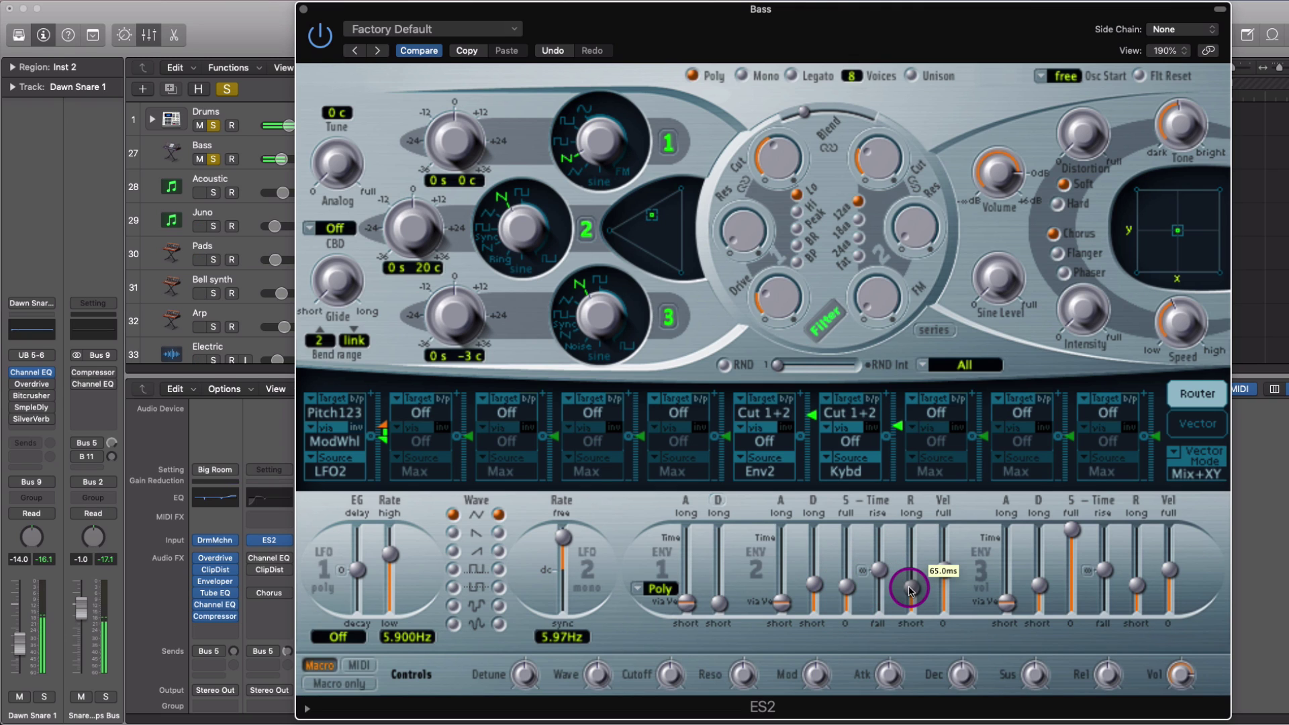
left_click_drag(910, 595, 911, 596)
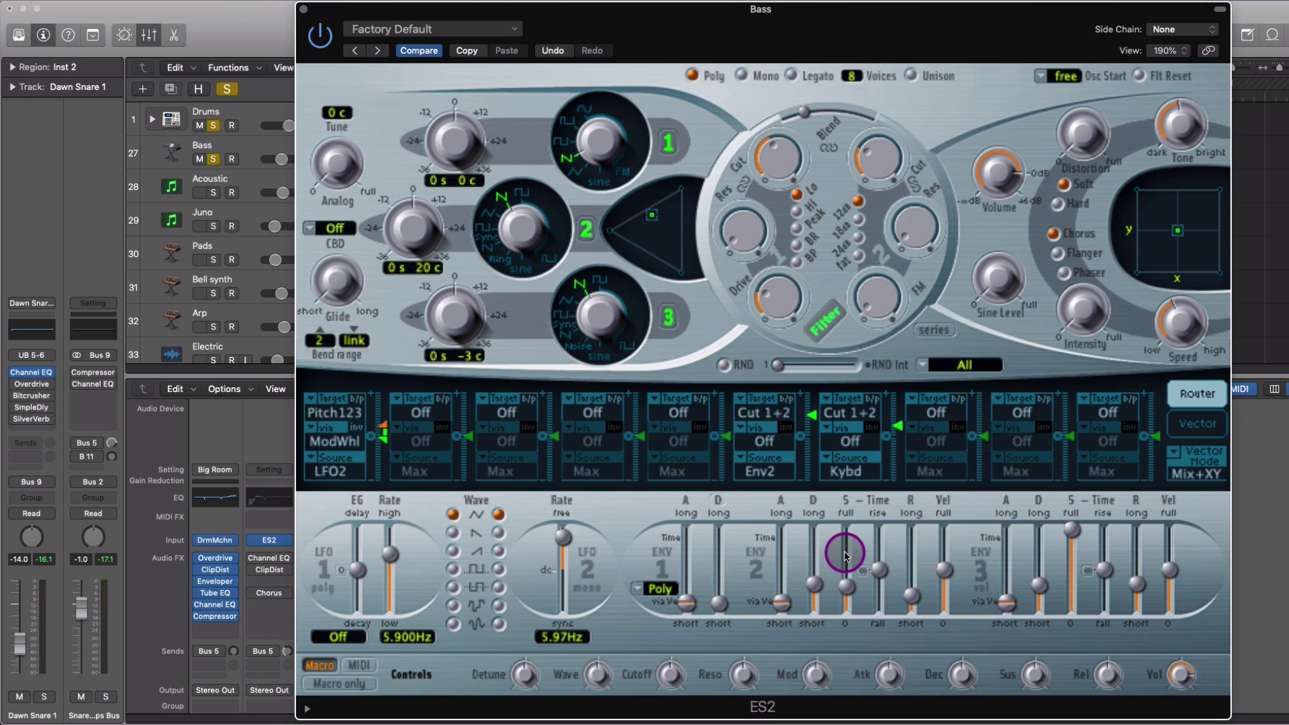
Turn on Unison in ES2, switch the synth to Mono, and set the number of voices to 2
left_click(911, 75)
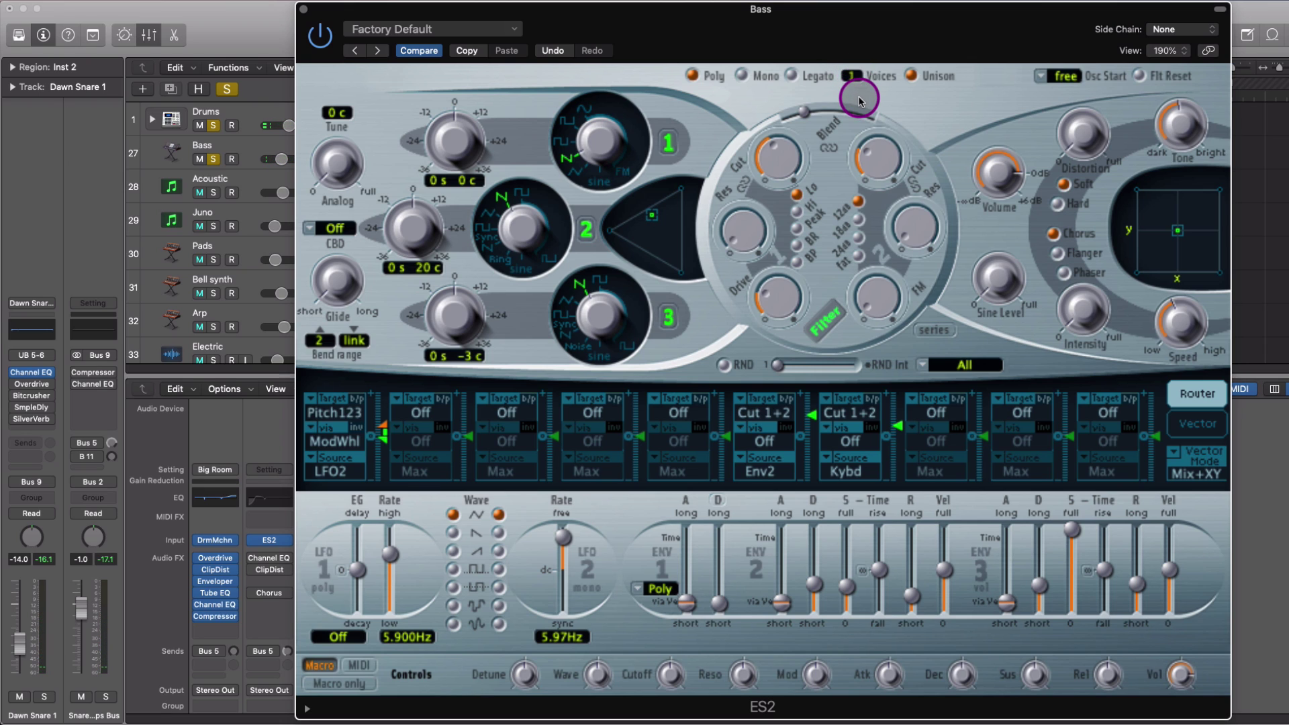
left_click(860, 92)
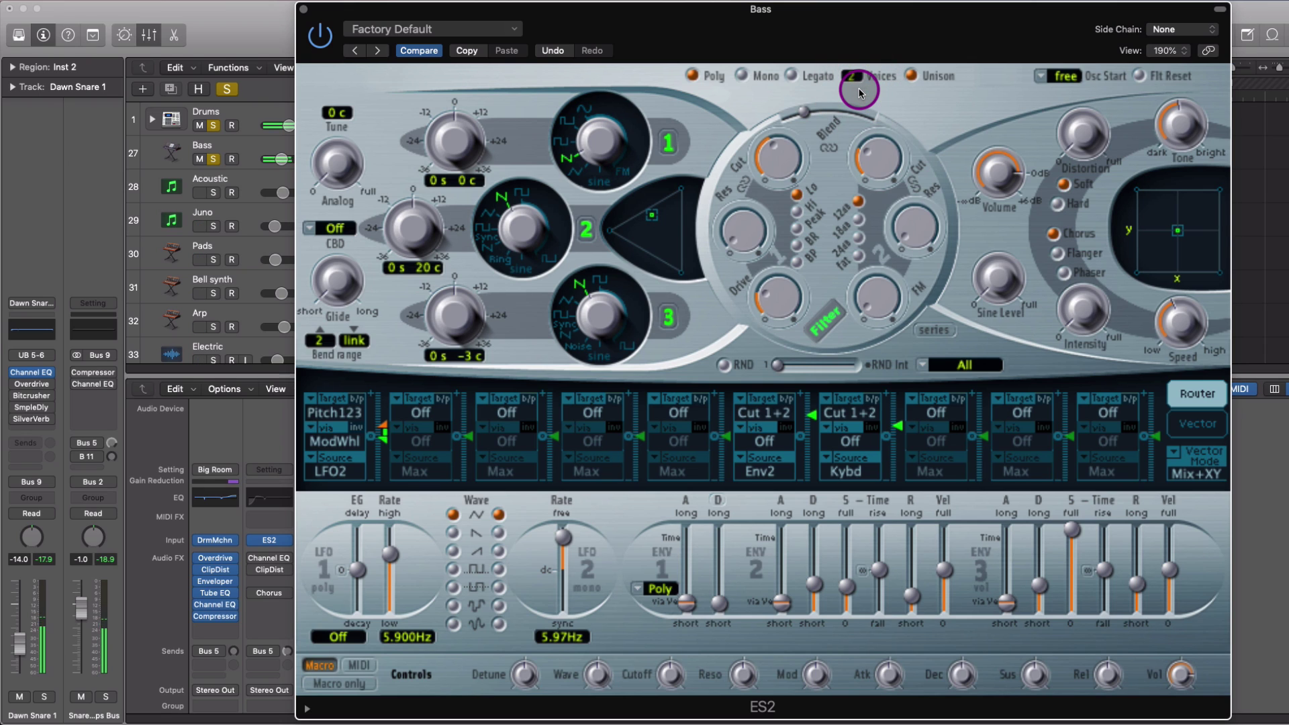
left_click(742, 74)
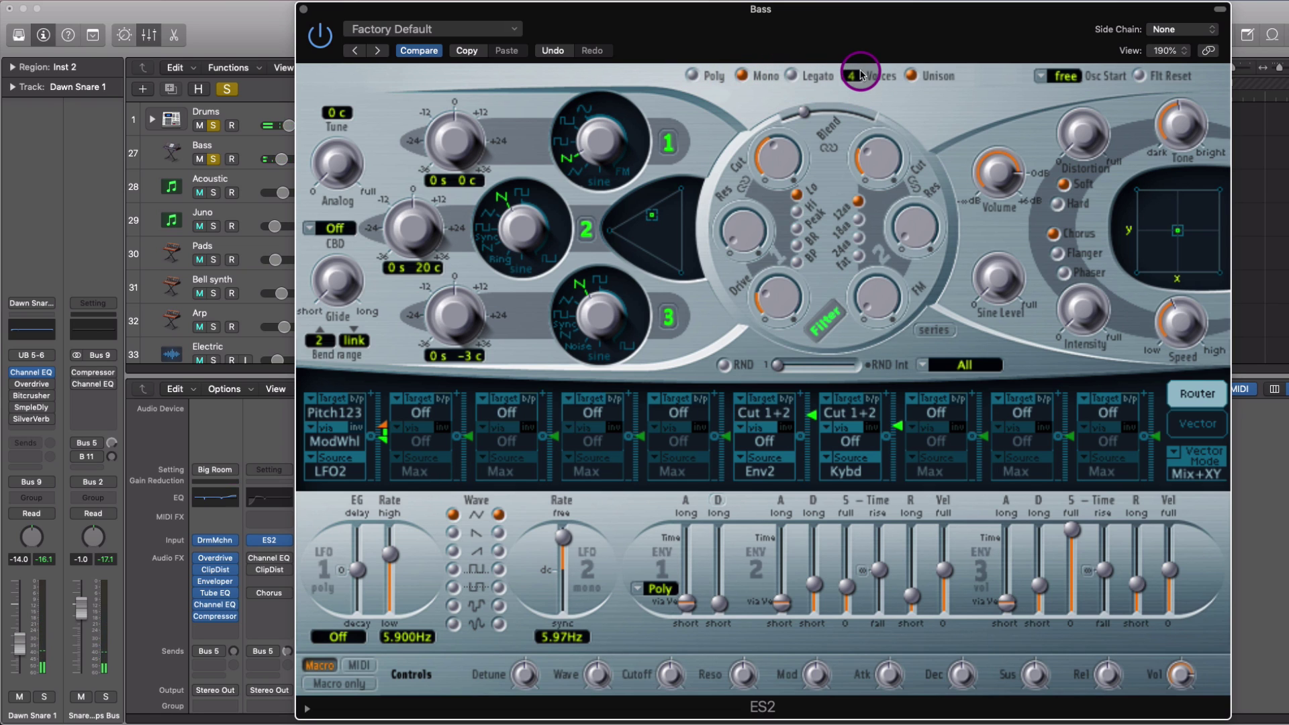
left_click_drag(856, 80, 857, 97)
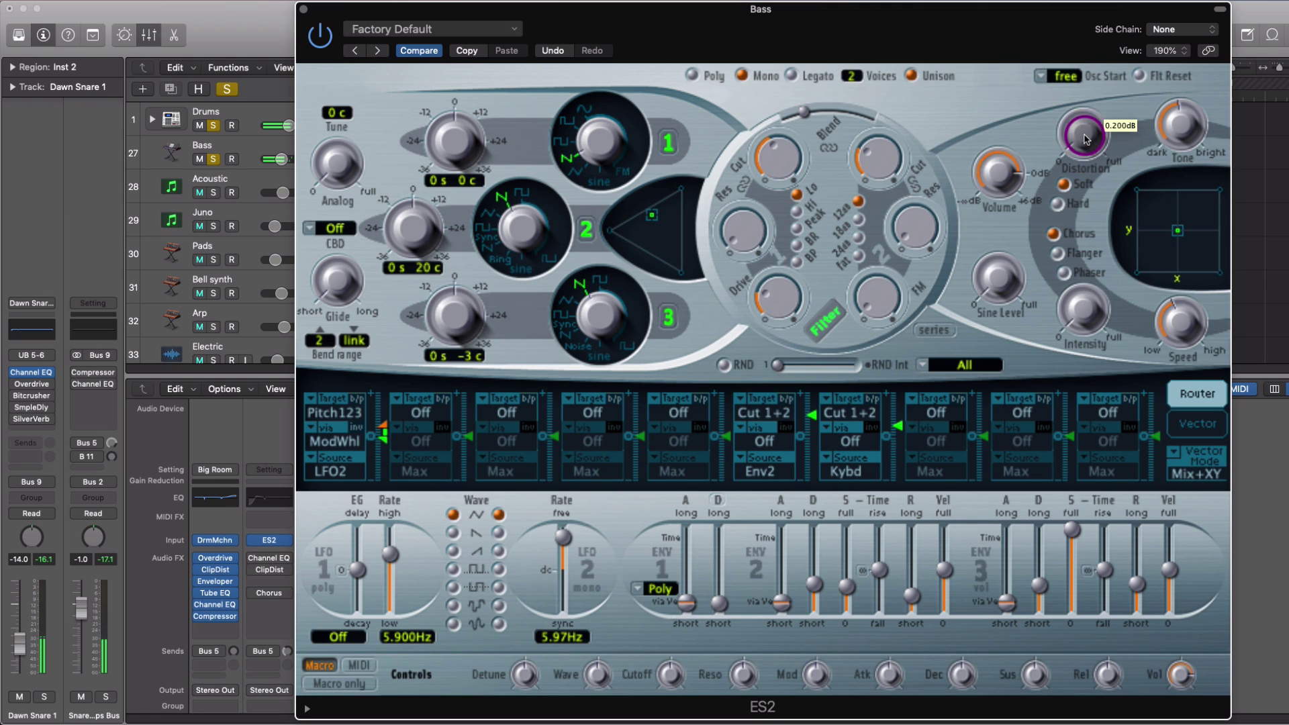
Add a little soft distortion to the ES2 bass and raise the chorus intensity to about 13
left_click_drag(1098, 7, 989, 5)
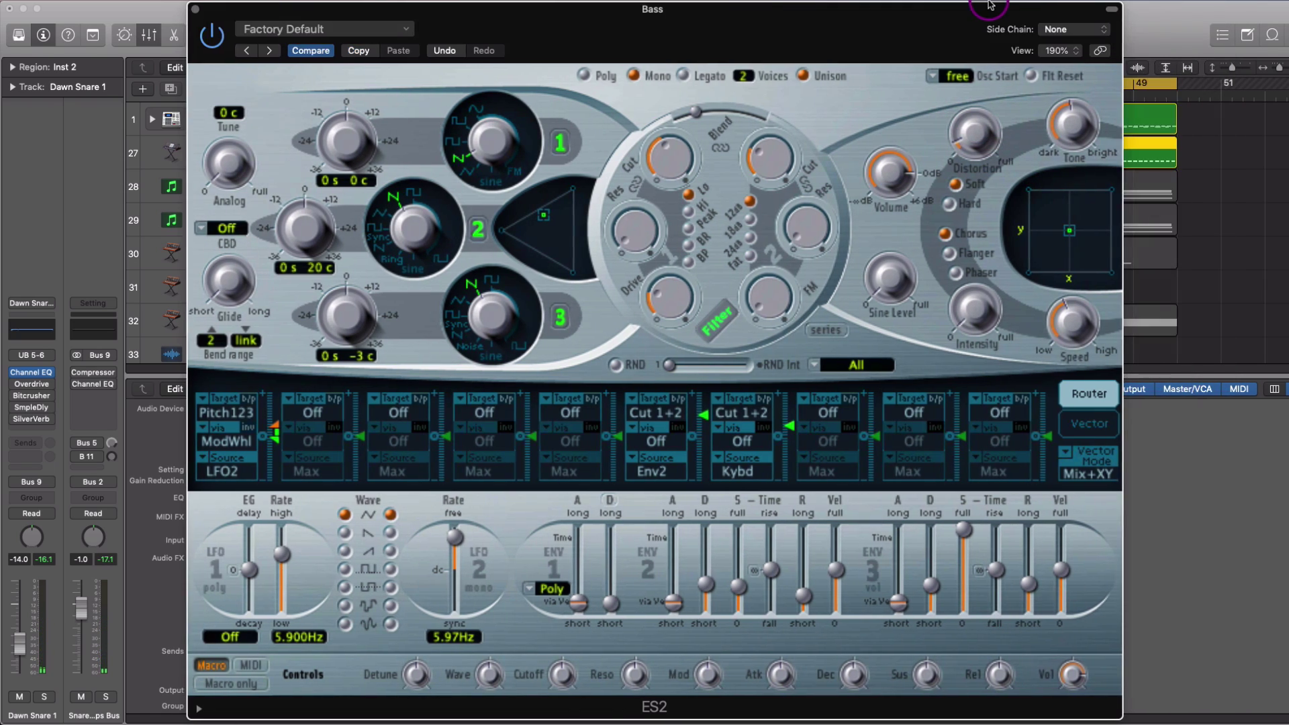
left_click(977, 137)
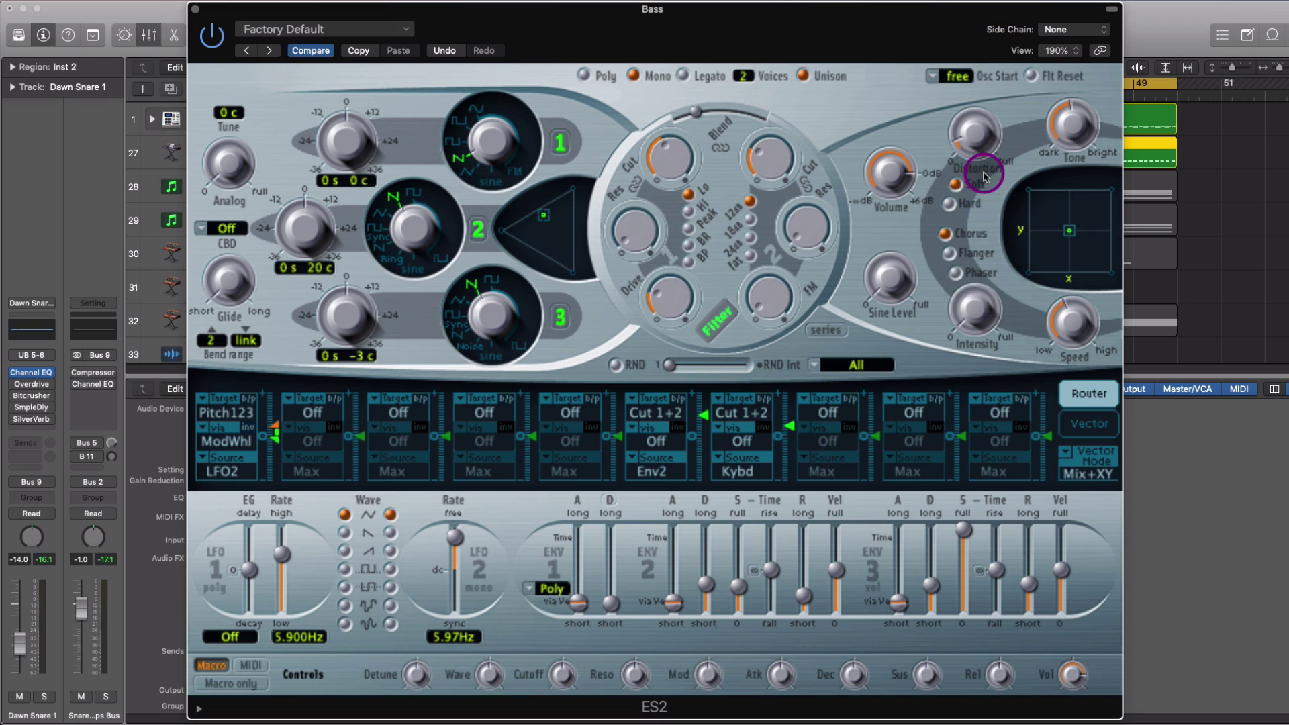
left_click(979, 143)
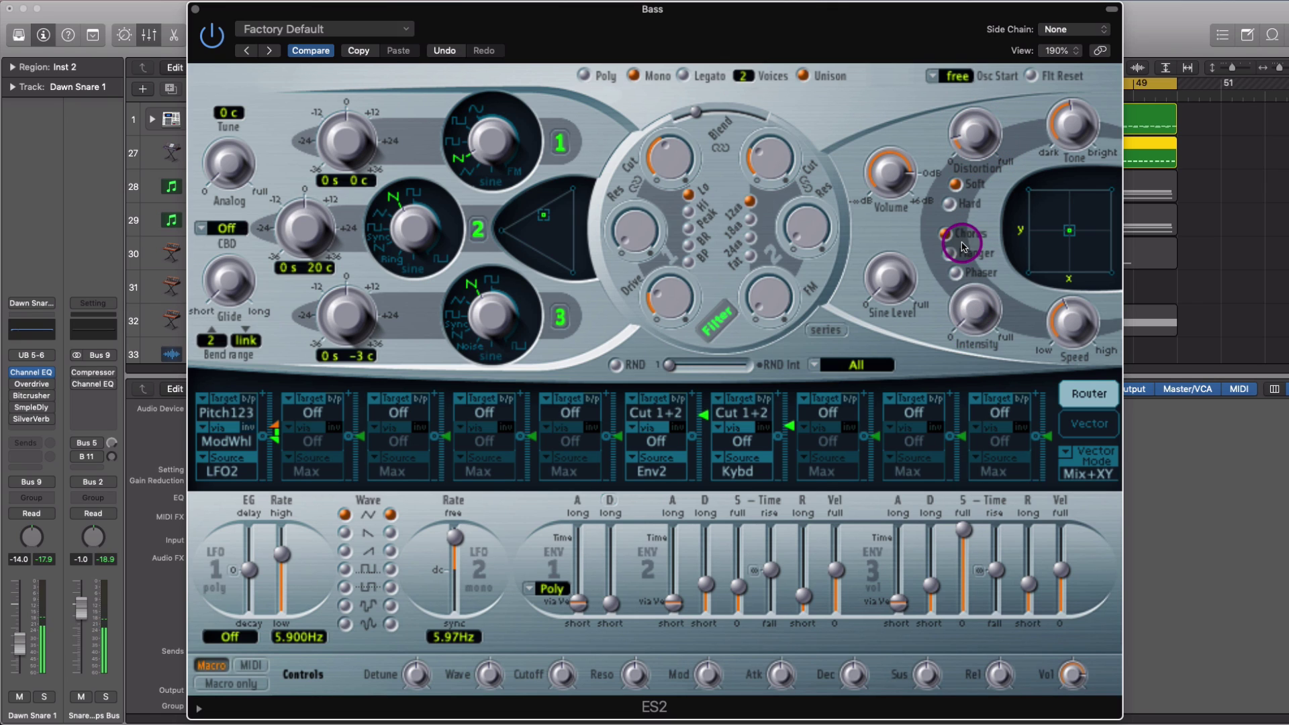
left_click_drag(979, 315, 981, 292)
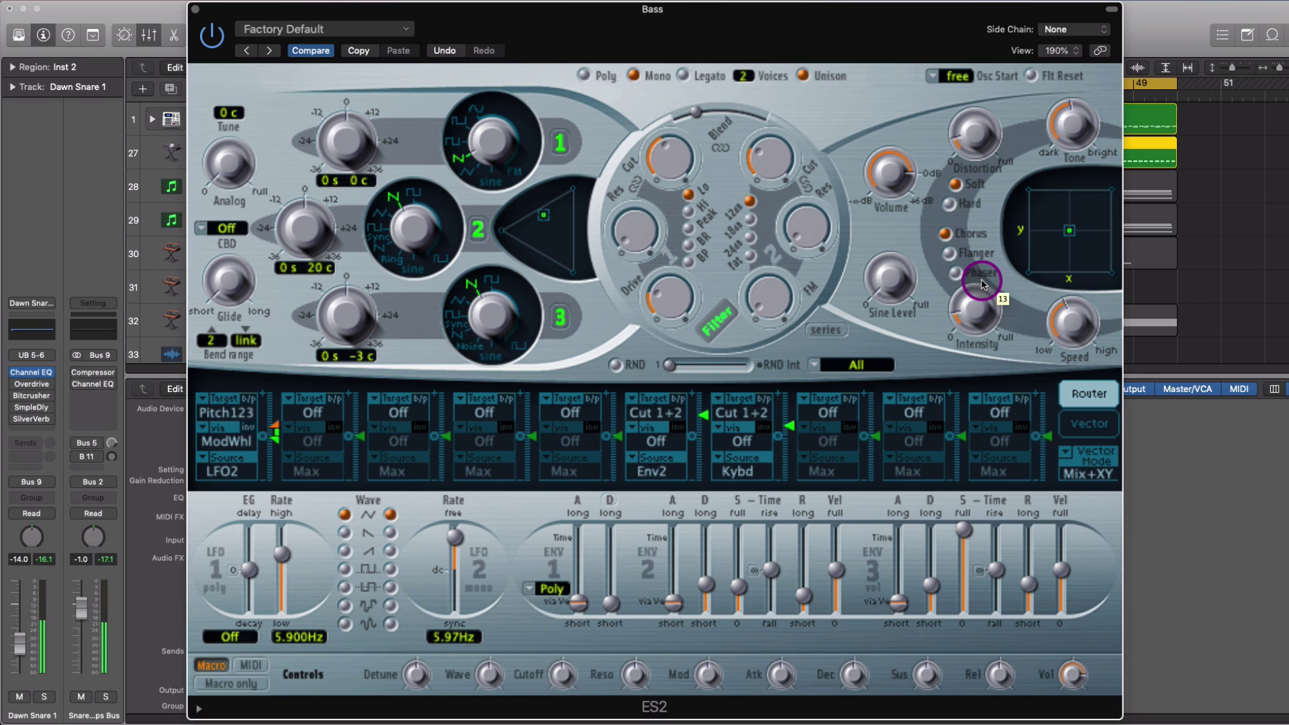
Add some sine level to the ES2 bass, adjust the distortion tone, and close the synth window
left_click_drag(900, 281, 917, 251)
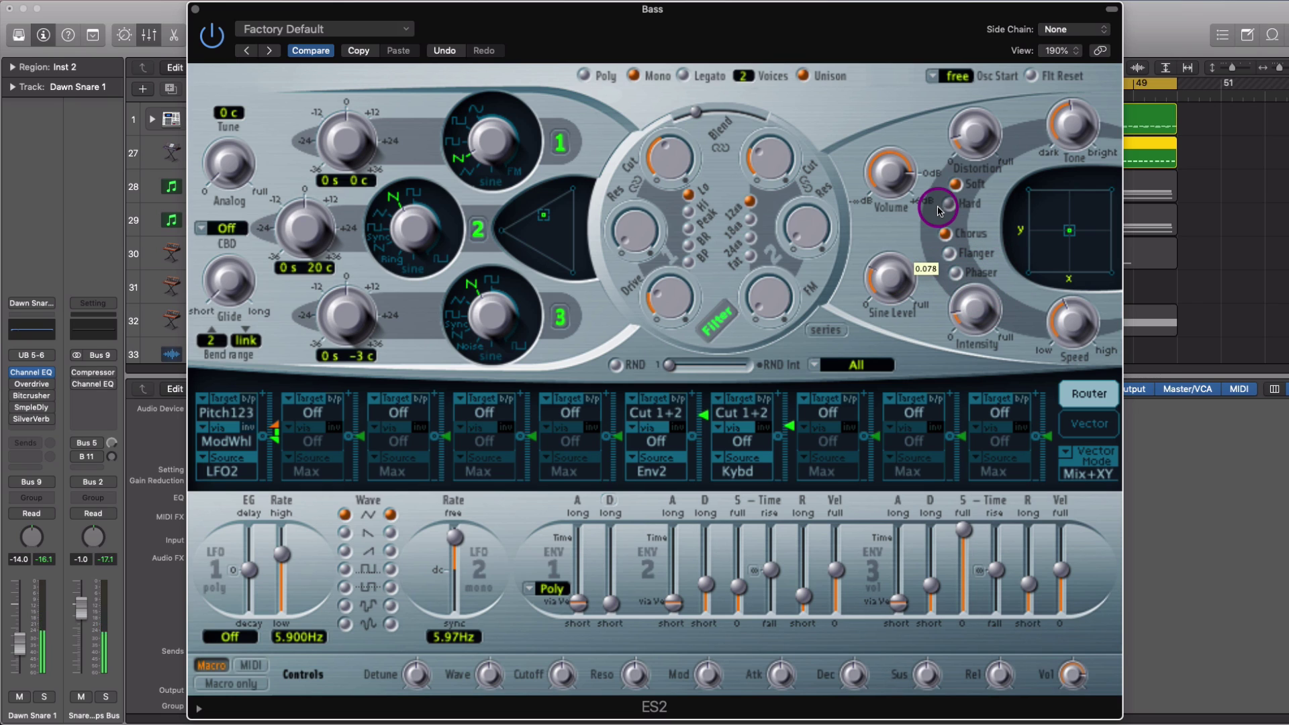
left_click_drag(942, 207, 937, 227)
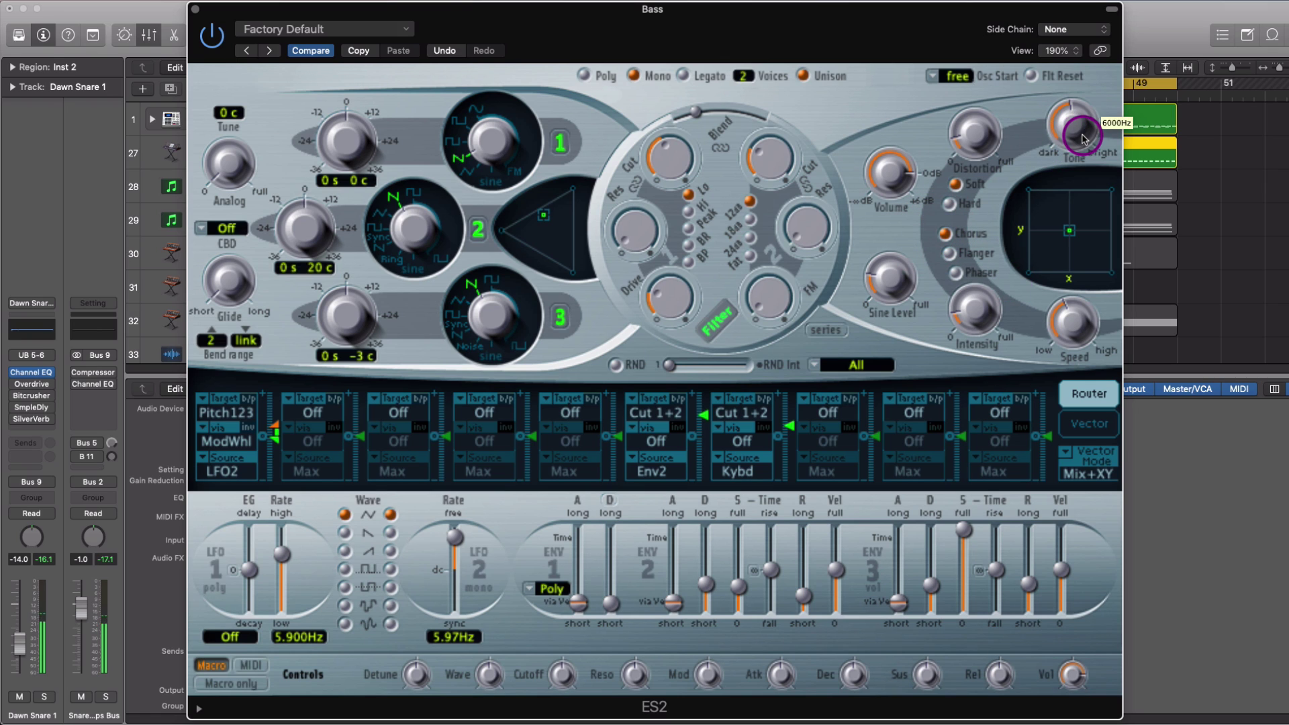
left_click_drag(1089, 119, 1084, 123)
left_click(196, 8)
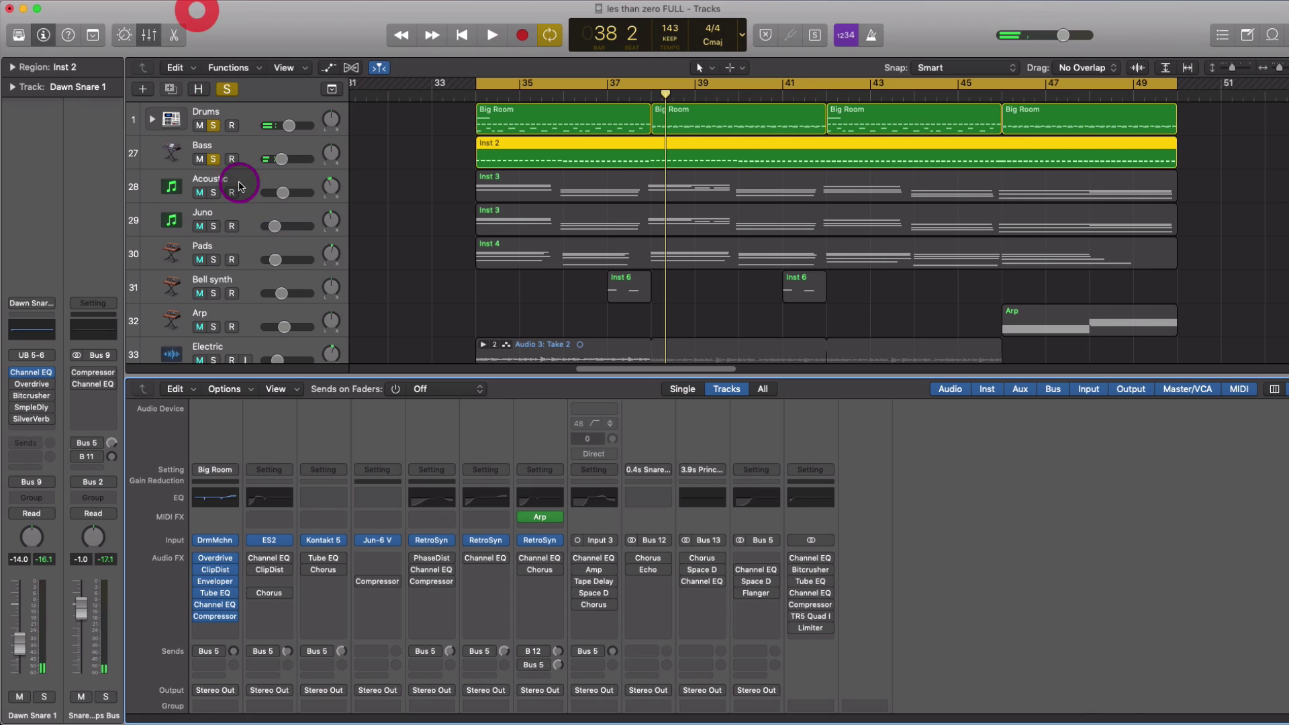
Enable the Bass channel's Channel EQ and set its low-mid cut to -4.5 dB at 280 Hz
left_click(270, 562)
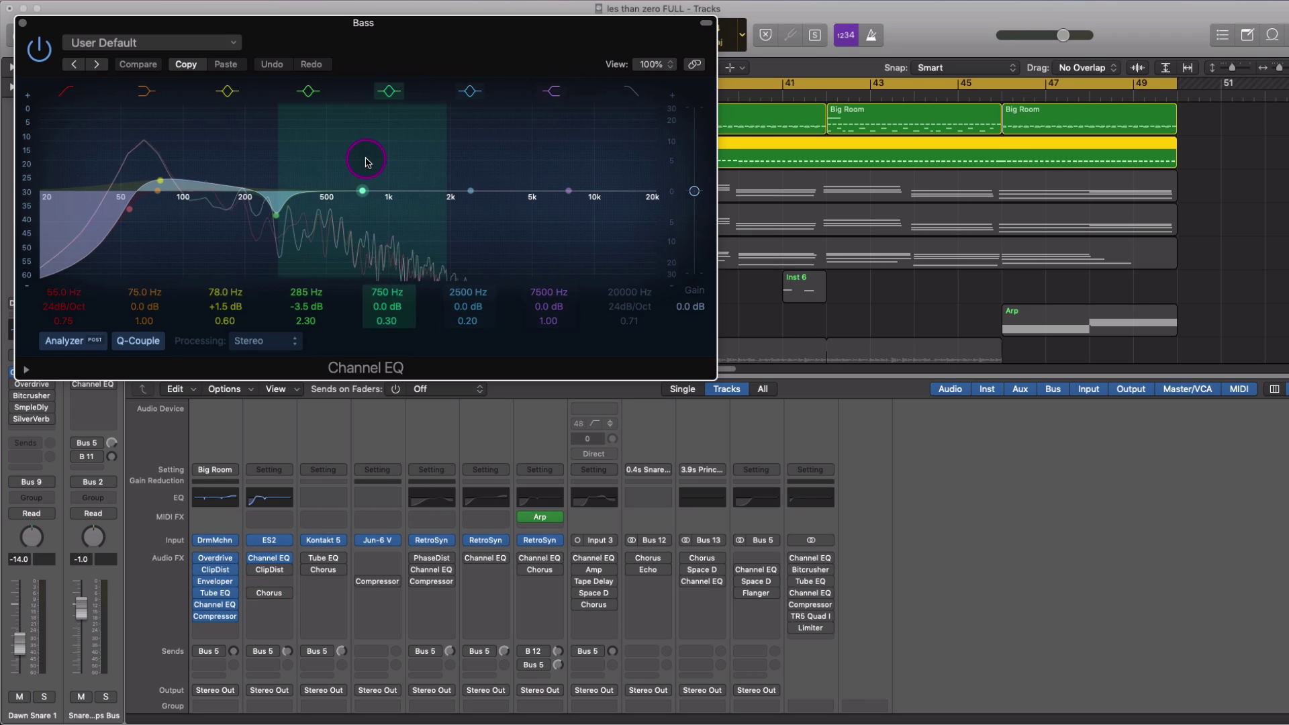
left_click_drag(360, 158, 277, 220)
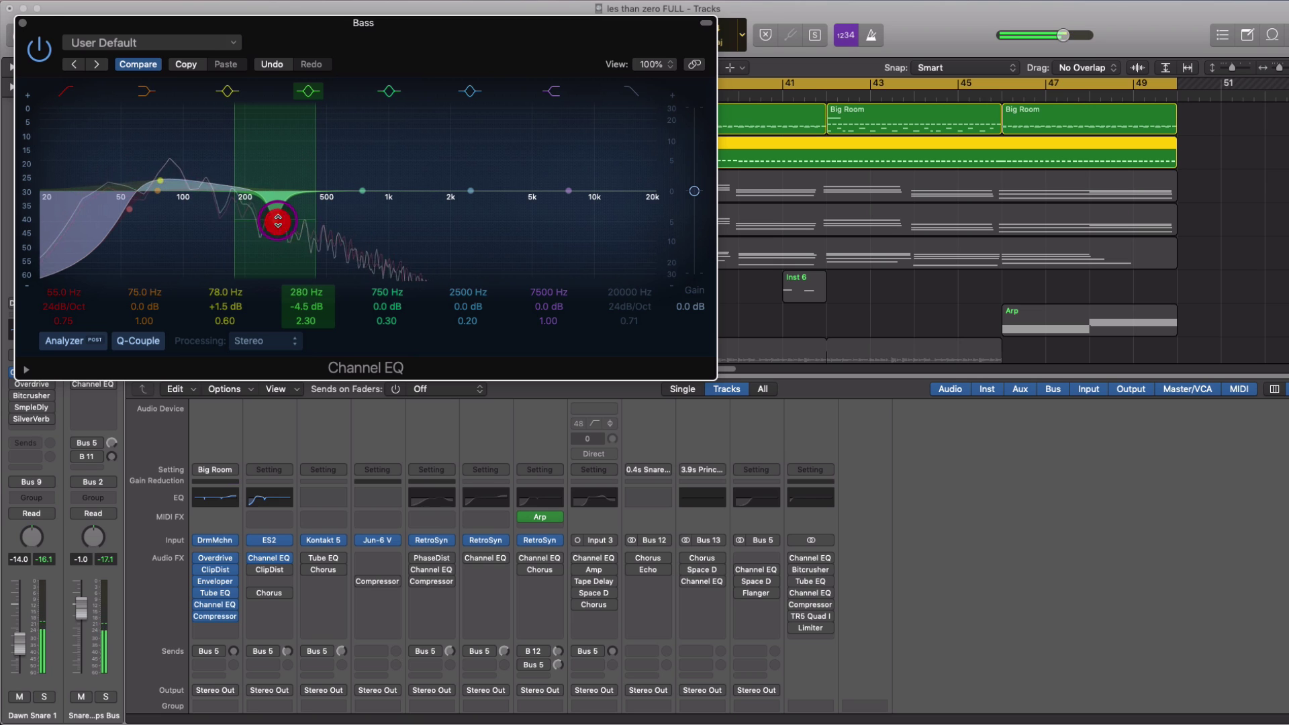
left_click(23, 25)
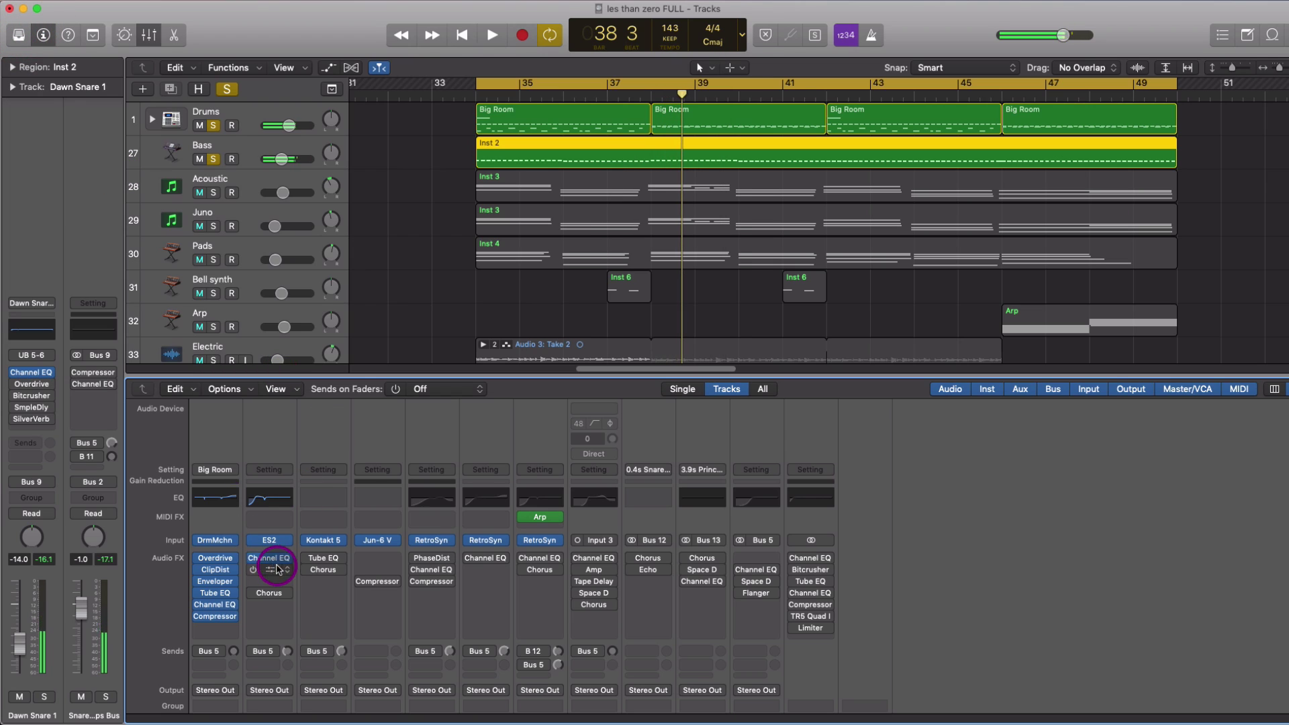
Enable Clip Distortion on the Bass channel and set its input gain to +3.5 dB during playback
left_click(272, 568)
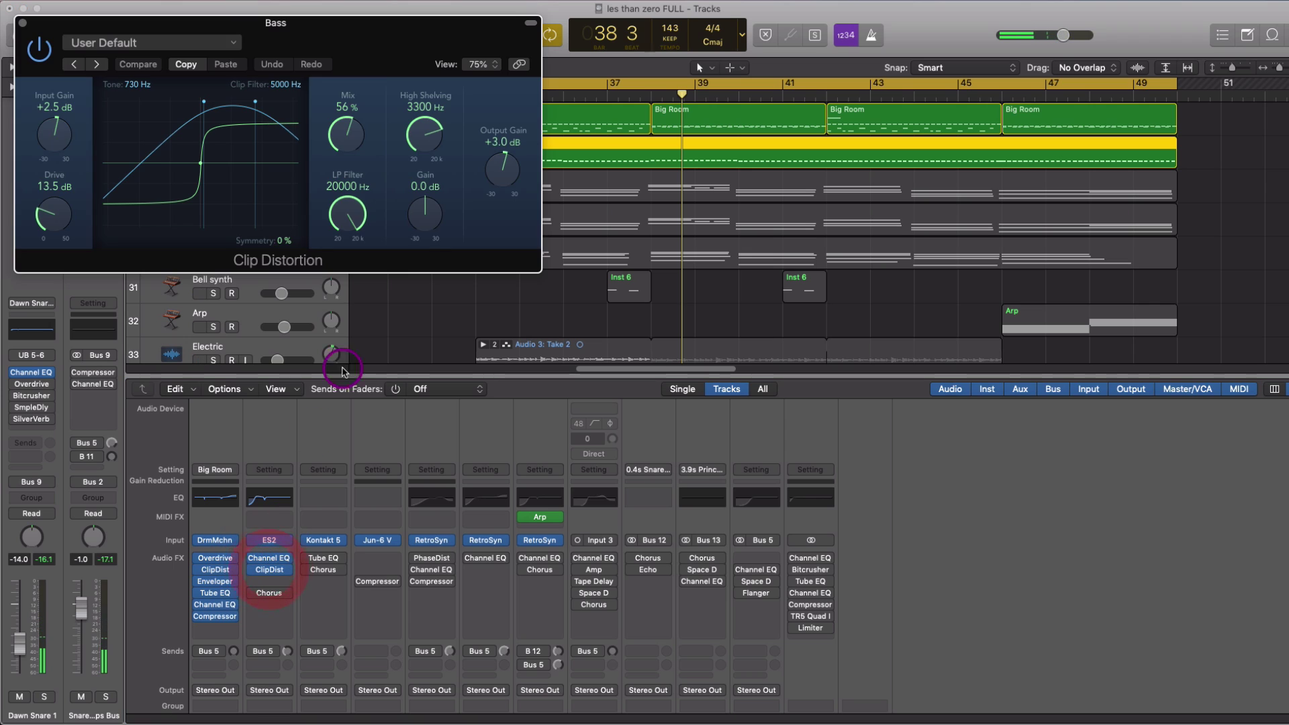
left_click_drag(407, 29, 791, 89)
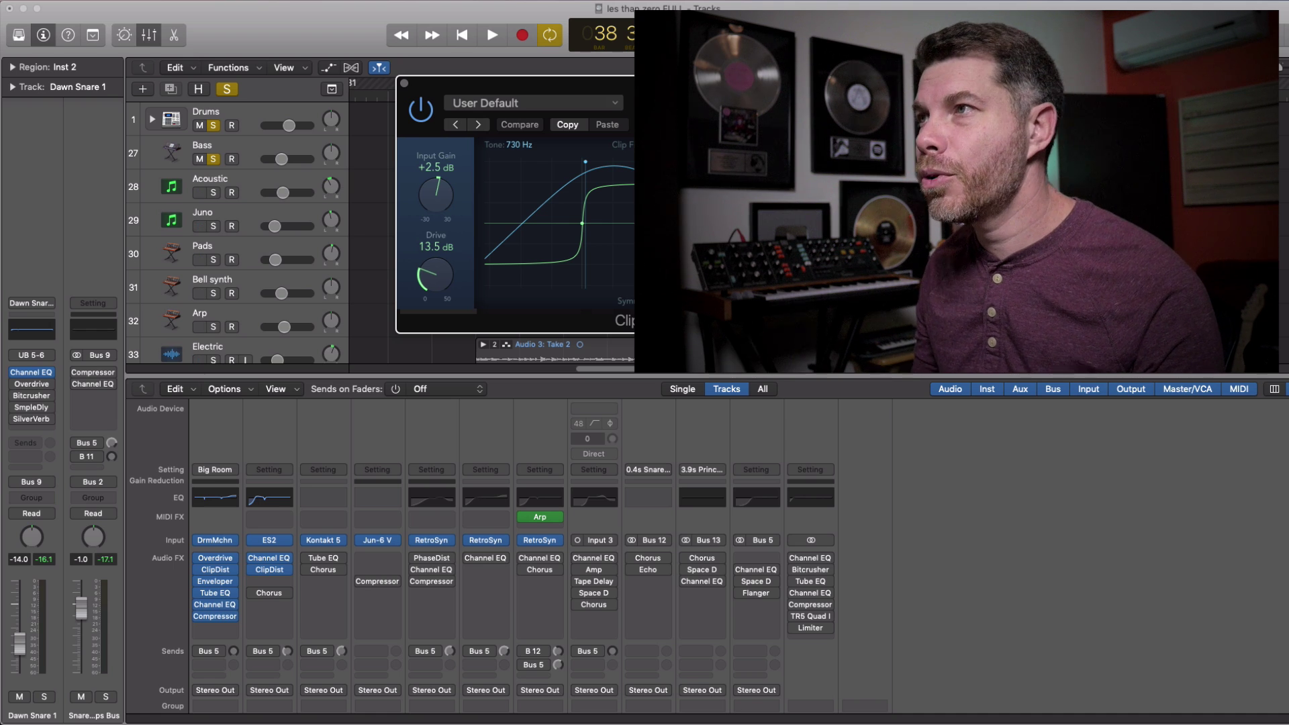
key("space")
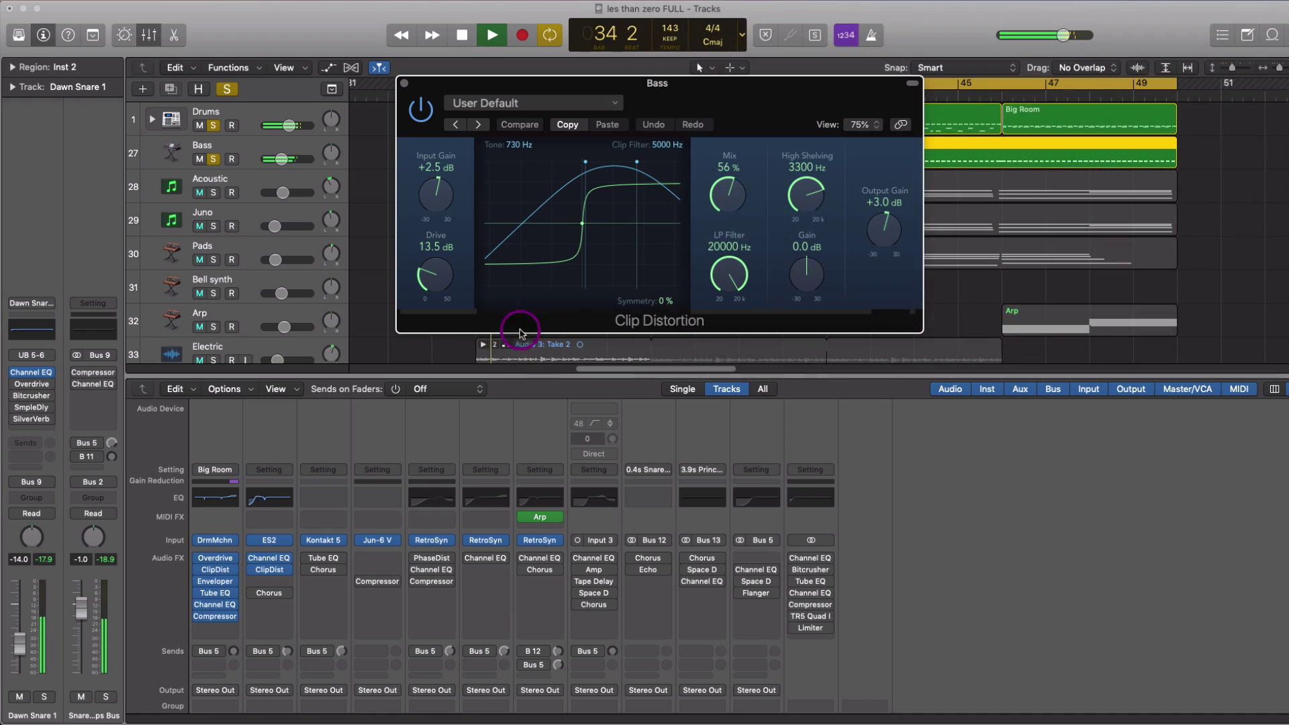
scroll(446, 191, "up", 3)
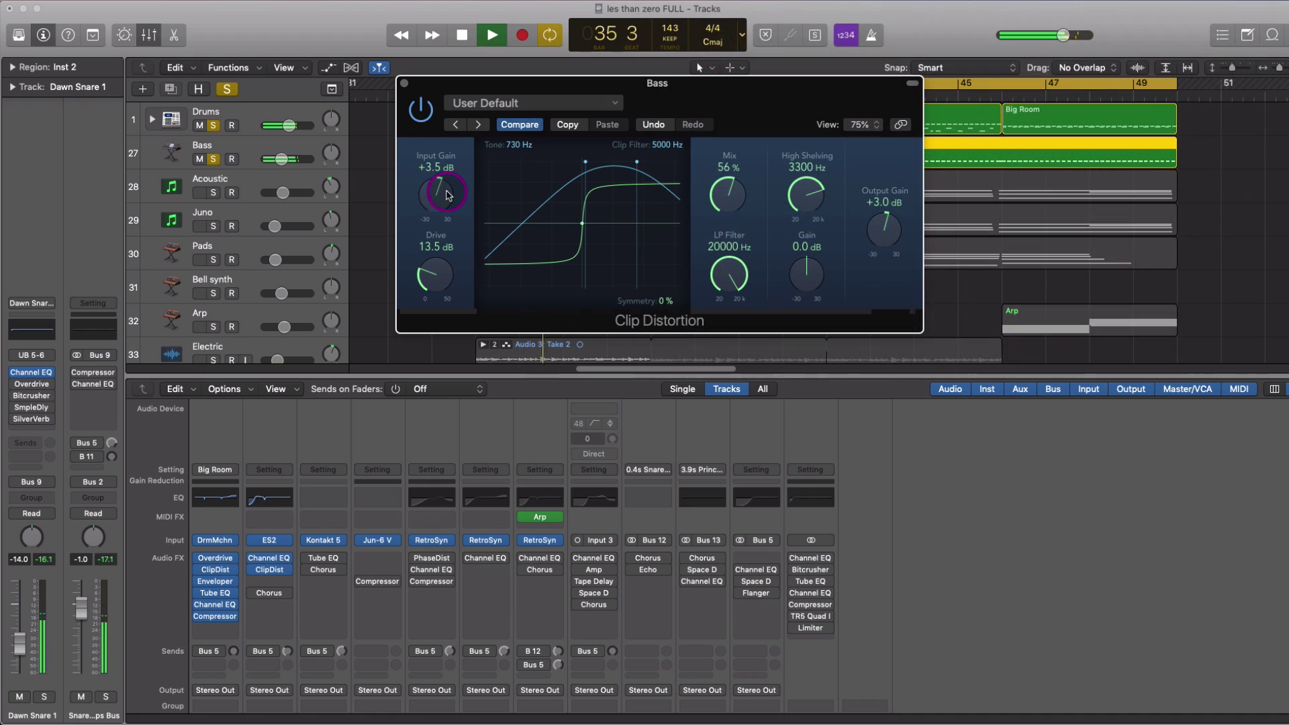
Compare the bass with Clip Distortion bypassed and active, and set its mix to 62%
left_click(421, 111)
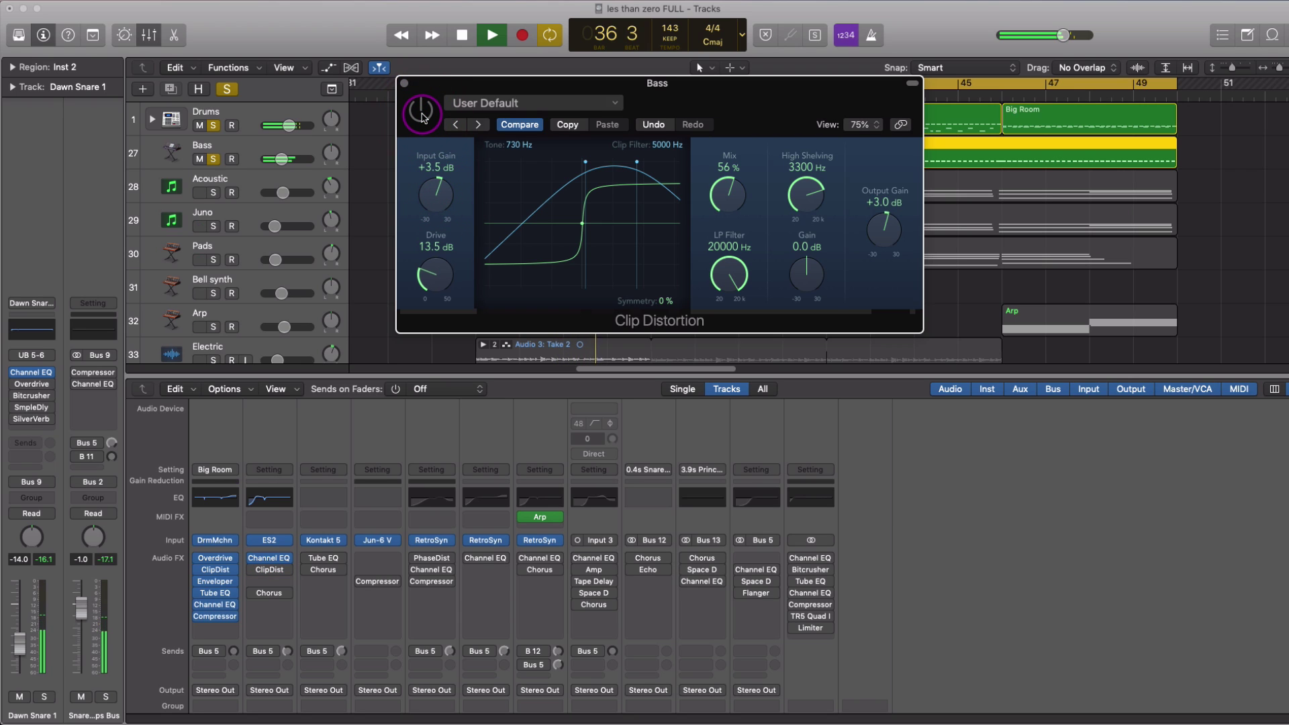
left_click(422, 112)
left_click_drag(742, 210, 737, 178)
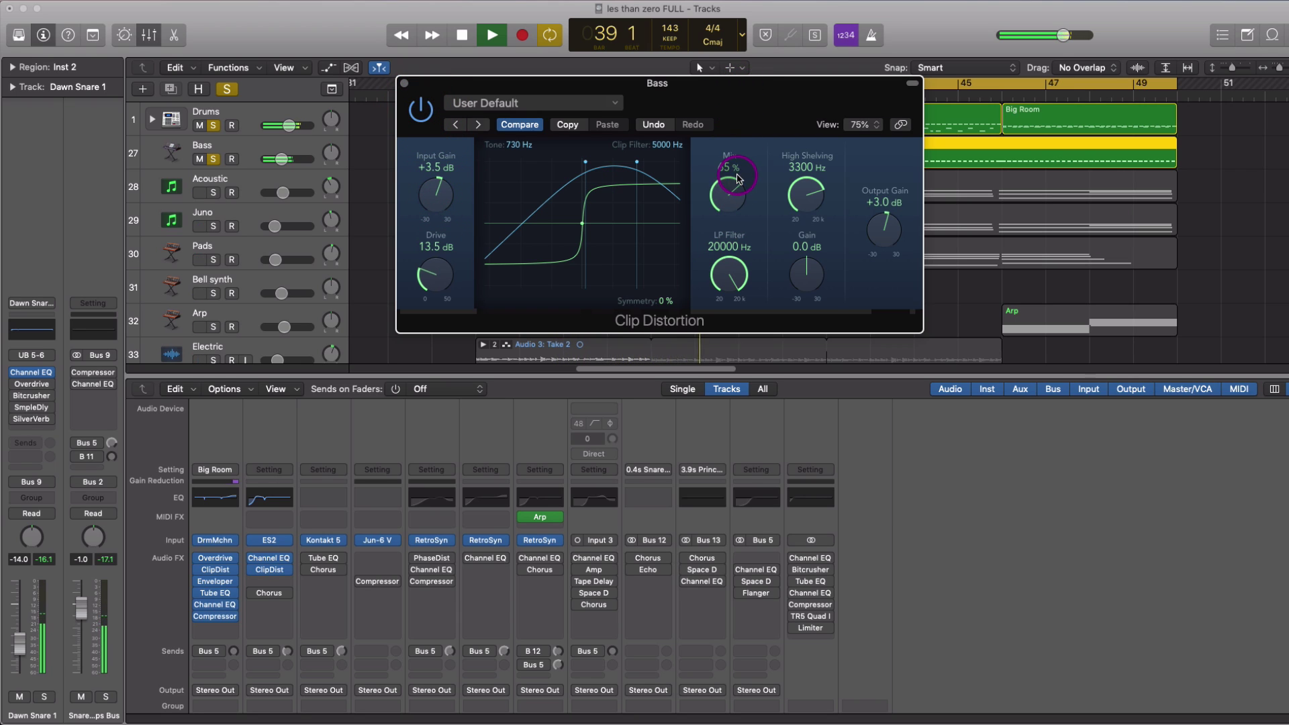
key("space")
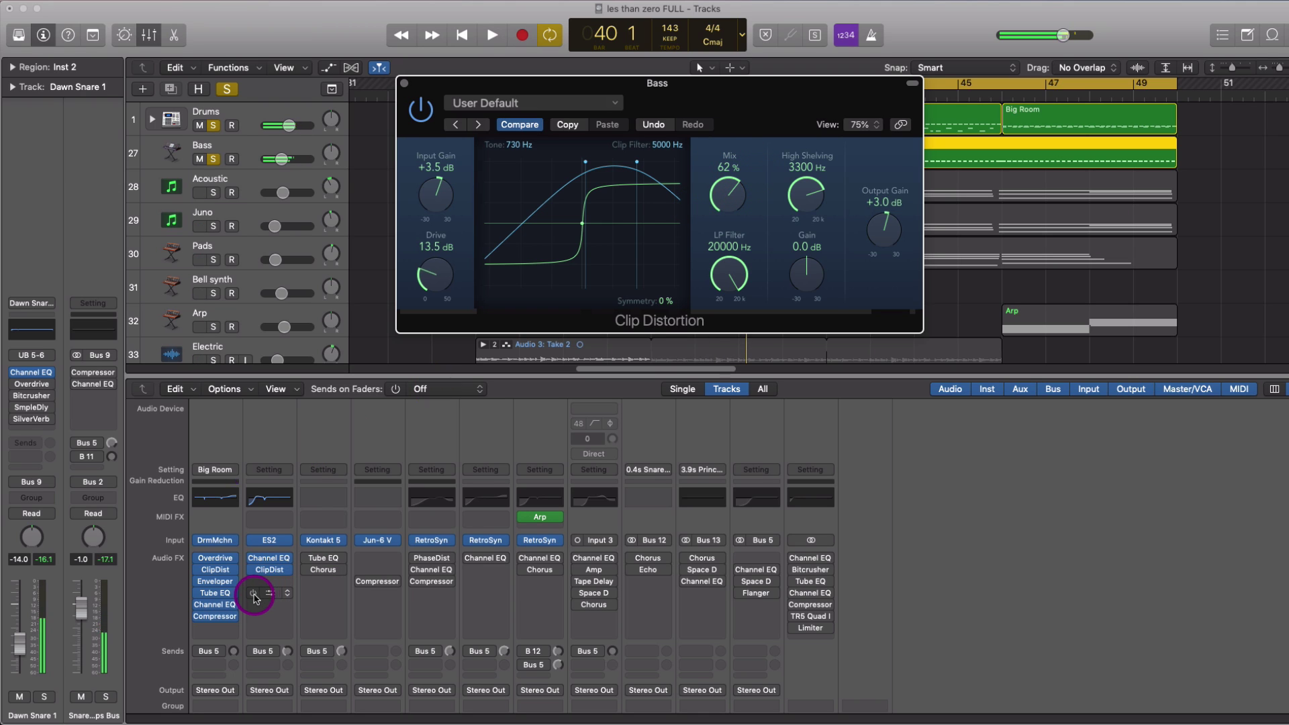
Enable the Chorus on the Bass channel, play the song, and open the effect to adjust its settings
left_click(253, 596)
left_click(252, 596)
key("space")
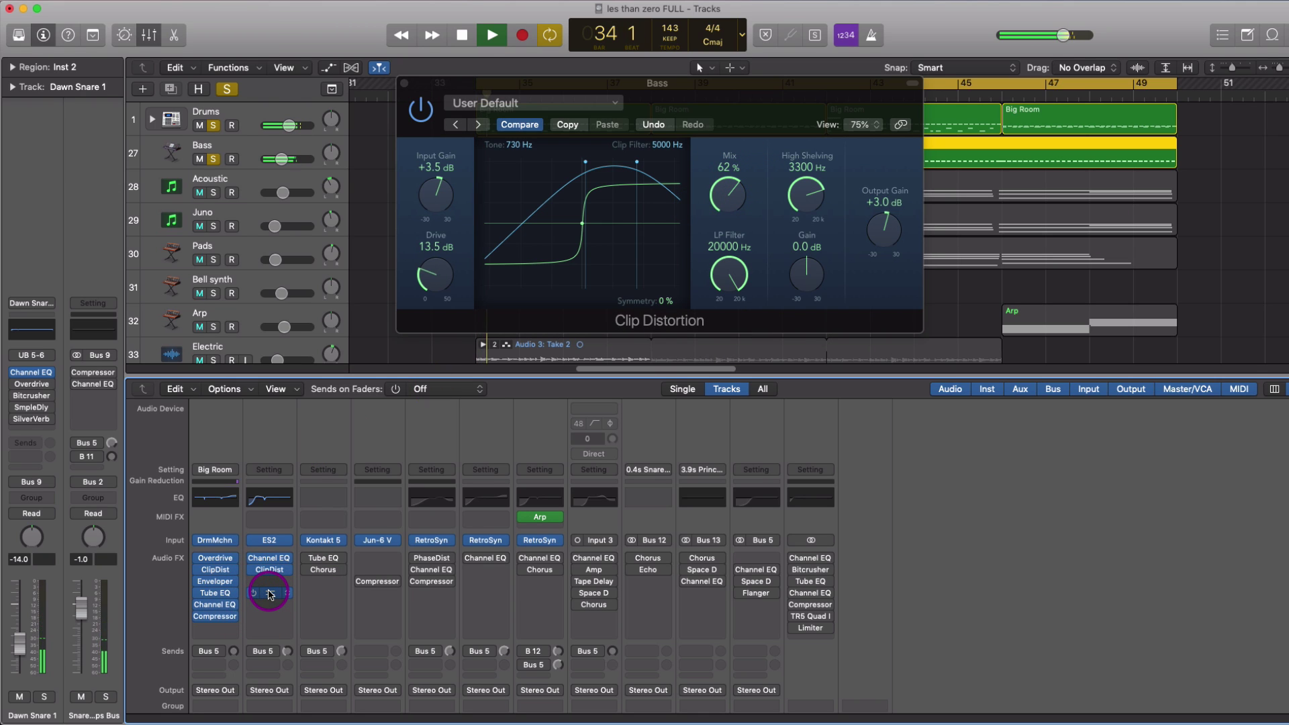
left_click(267, 593)
left_click_drag(239, 168, 296, 116)
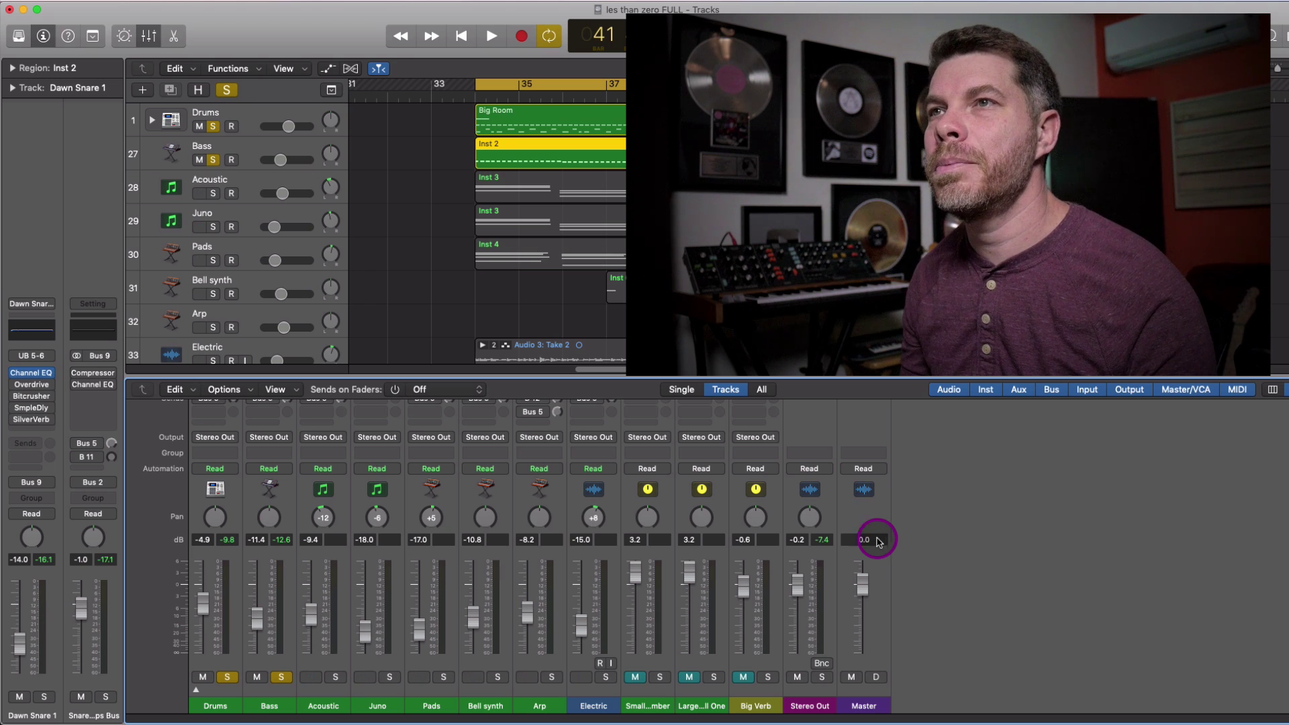
Solo the Acoustic track alongside the Drums and Bass, and select its Inst 3 region
left_click(227, 181)
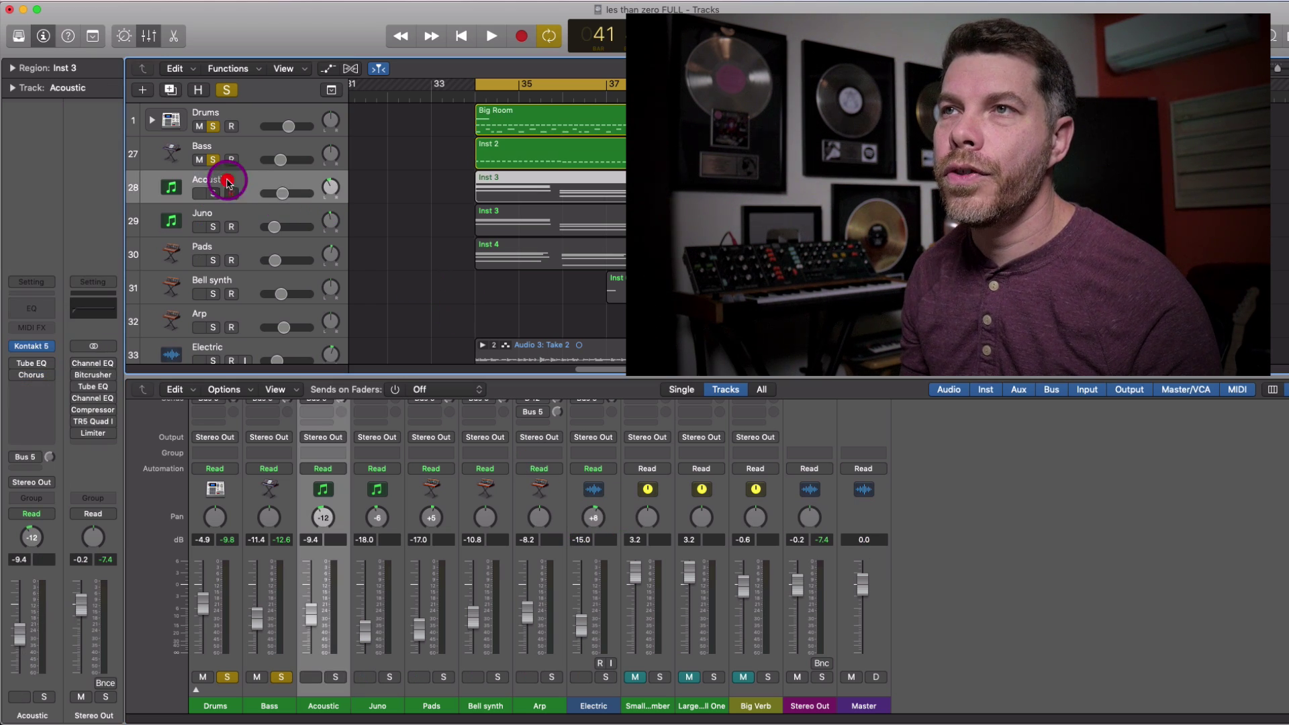
left_click(213, 193)
left_click(530, 179)
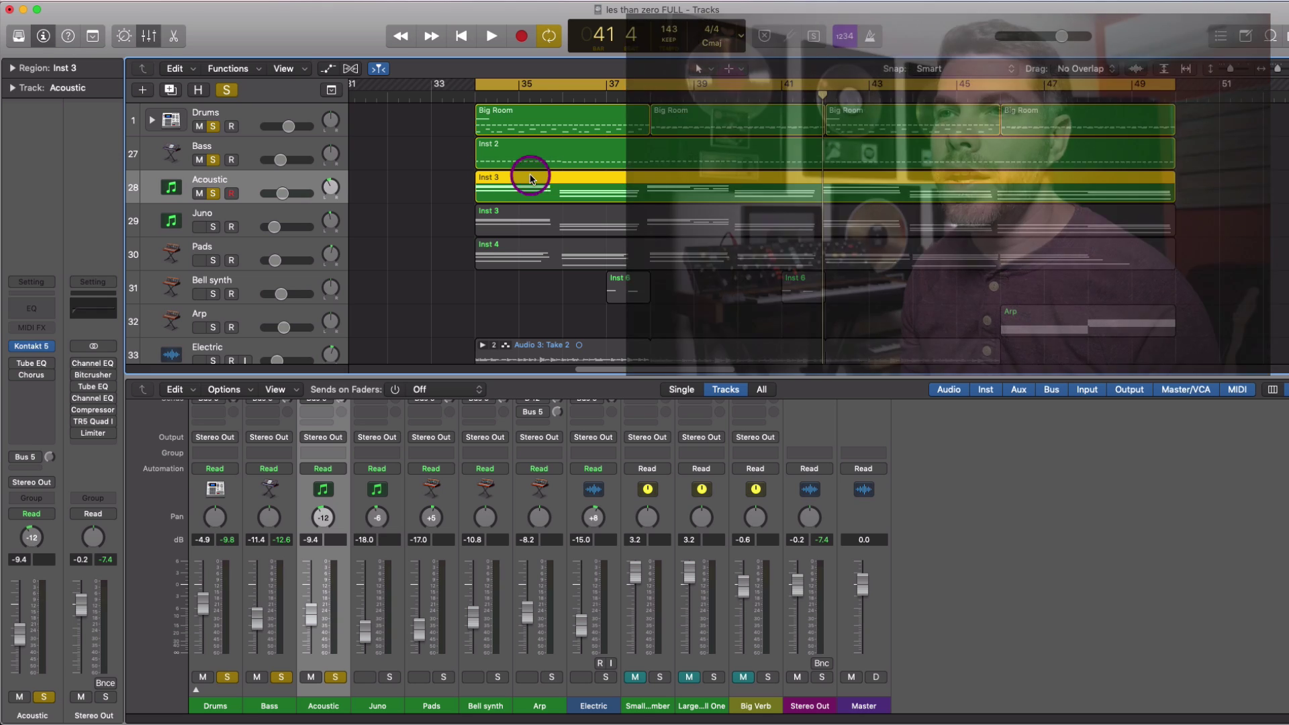
Examine the Strummed Acoustic instrument and its Brit Pop patterns in the Acoustic track's Kontakt 5, and close the window
left_click(33, 347)
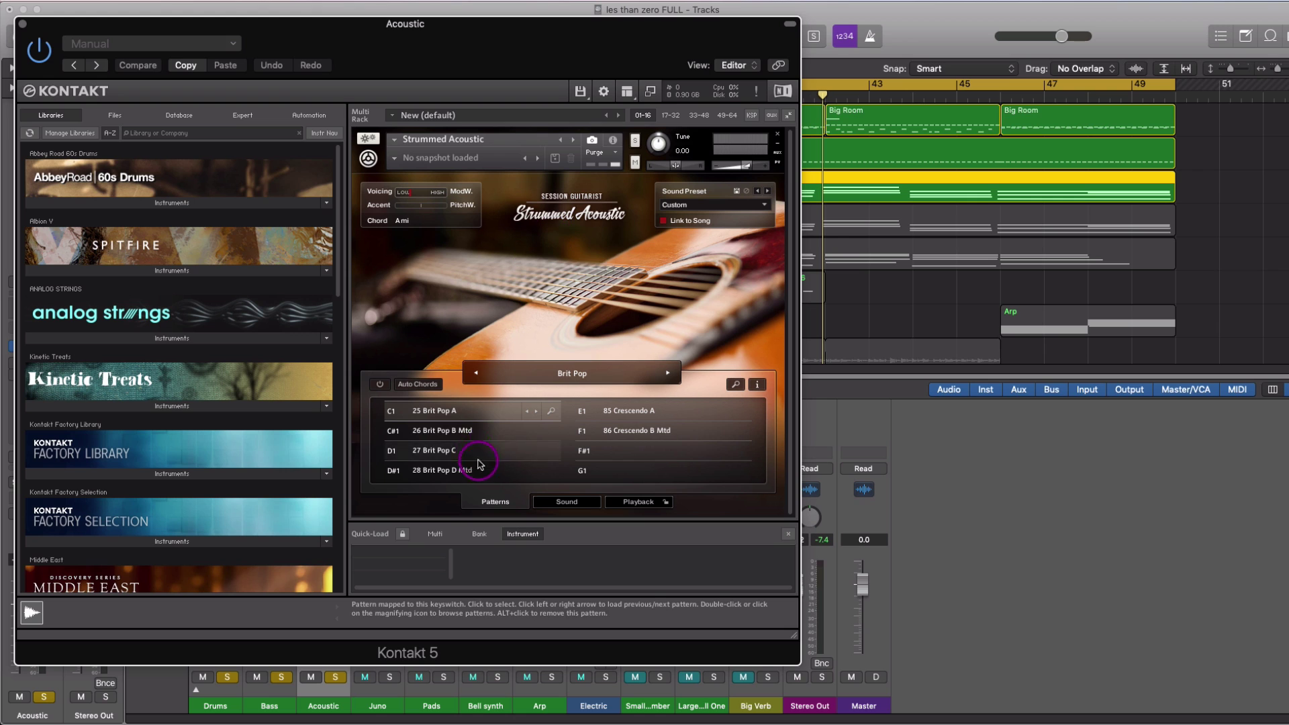
left_click(24, 28)
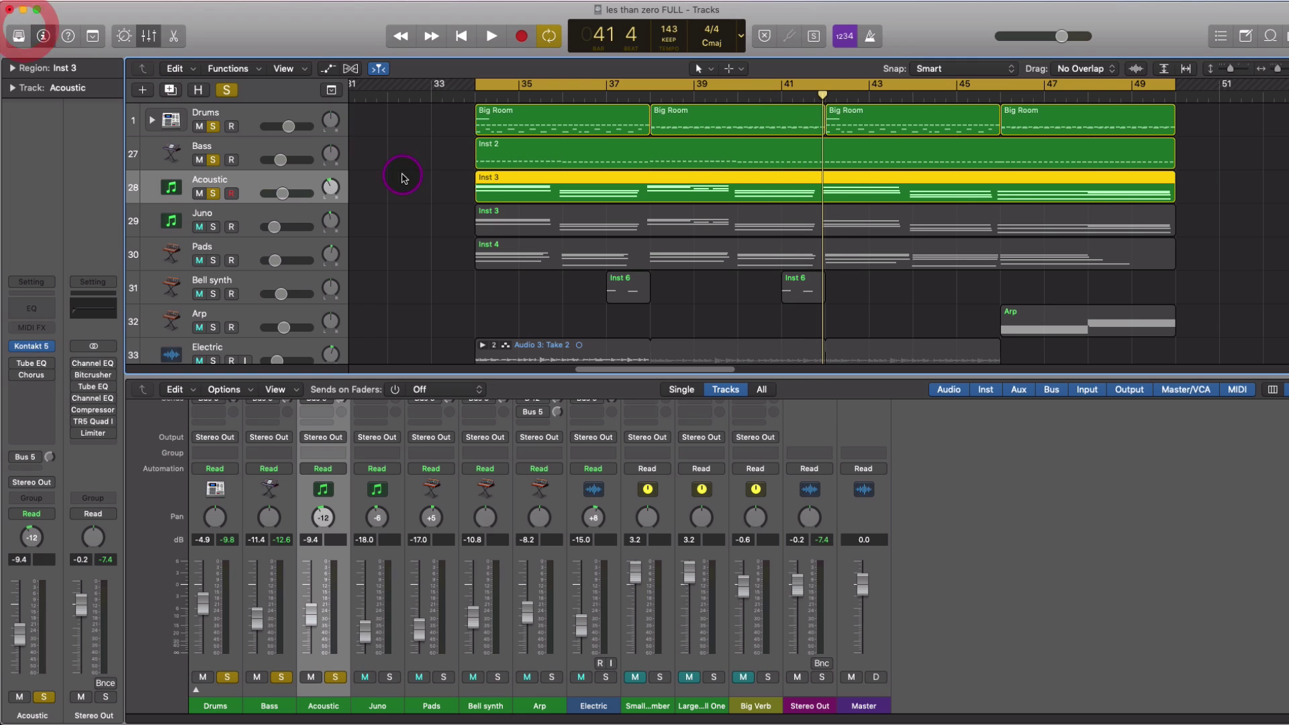
Open the Acoustic track's Inst 3 region in the Piano Roll and listen to it with the Drums and Bass, then soloed alone
double_click(510, 193)
key("space")
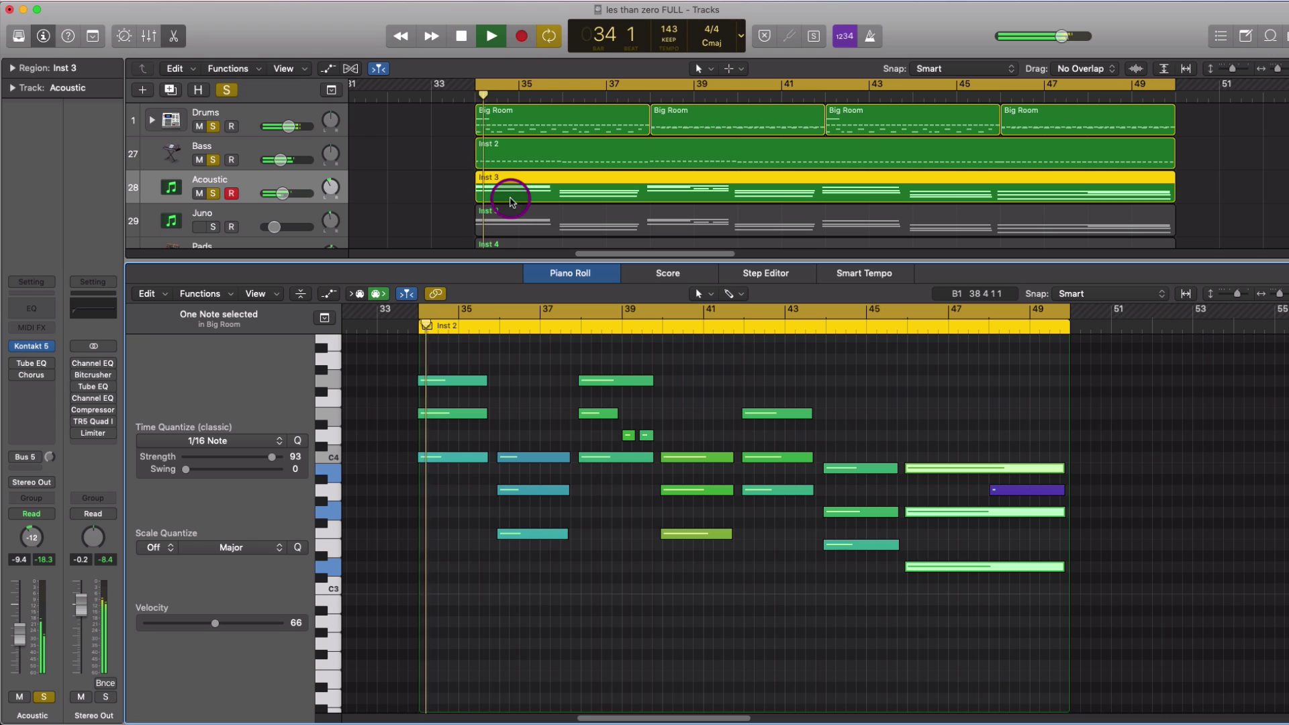
left_click(215, 193)
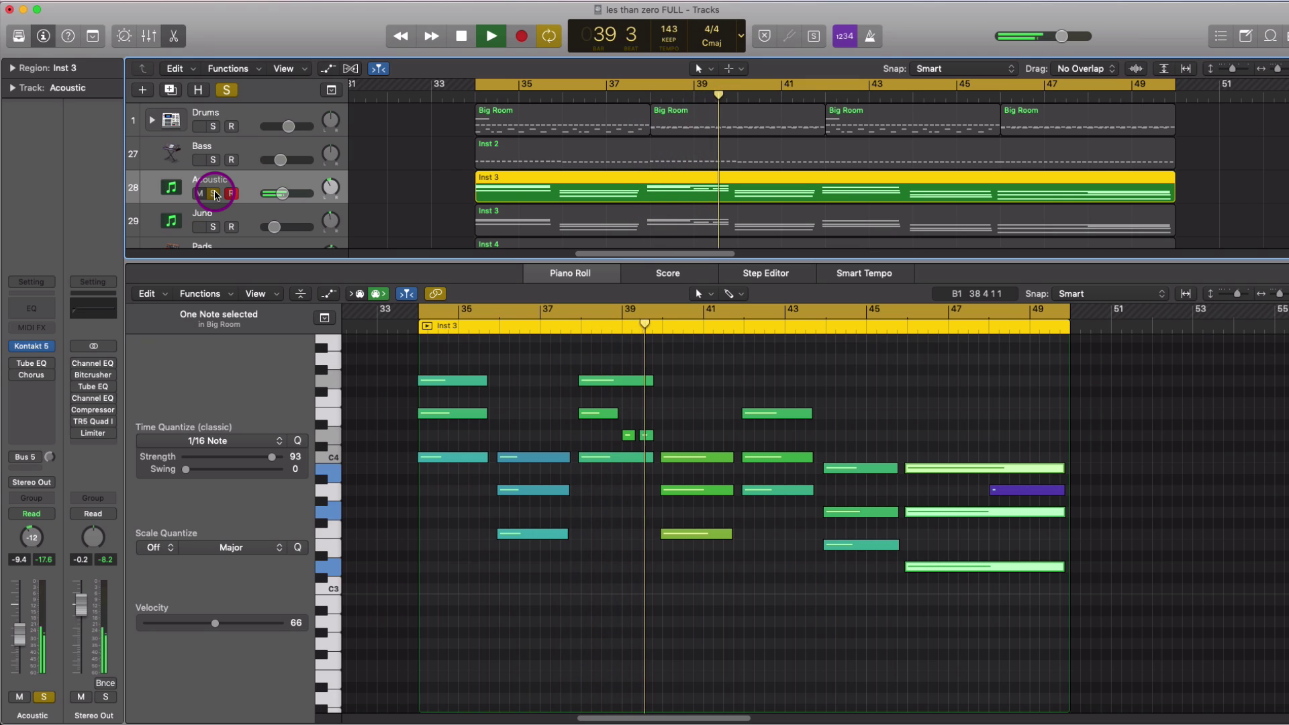
key("space")
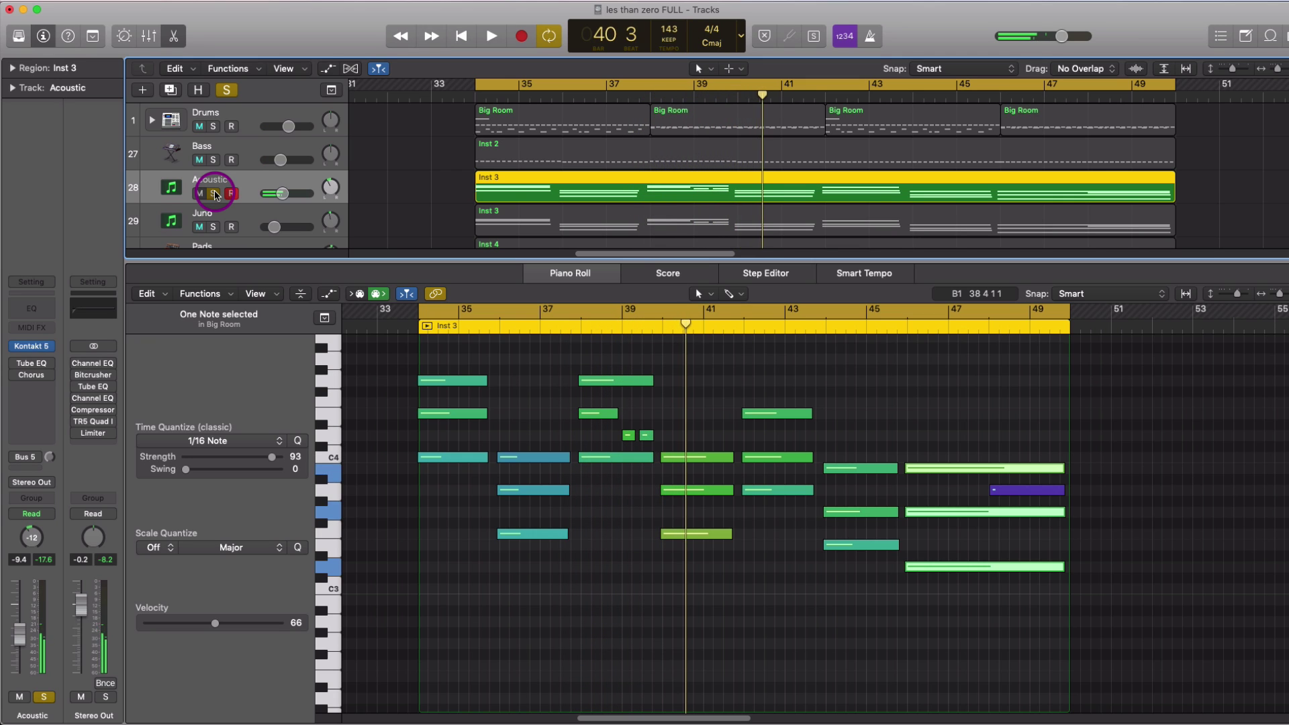
left_click(214, 193)
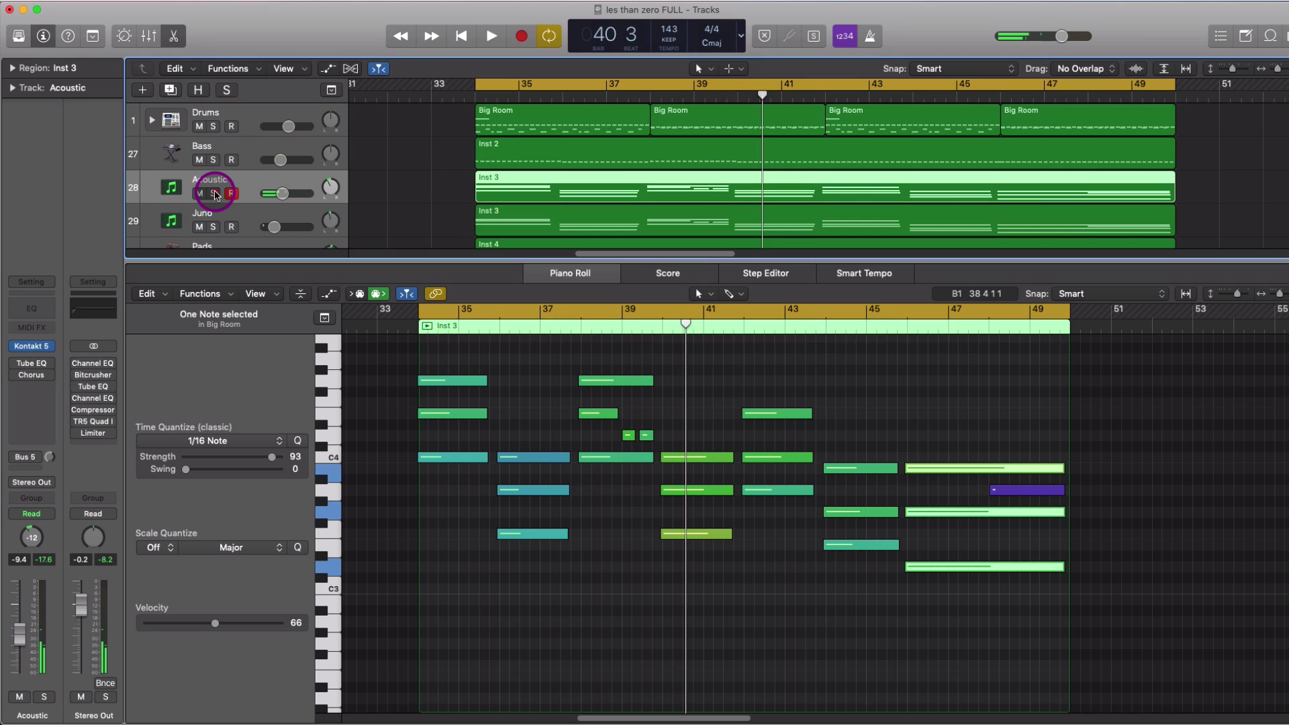
Enable the Vintage Tube EQ on the Acoustic track with High Boost at 2.6 and Dip at 3.1, and close its window
left_click(33, 364)
left_click_drag(216, 156, 208, 130)
left_click_drag(403, 182, 380, 176)
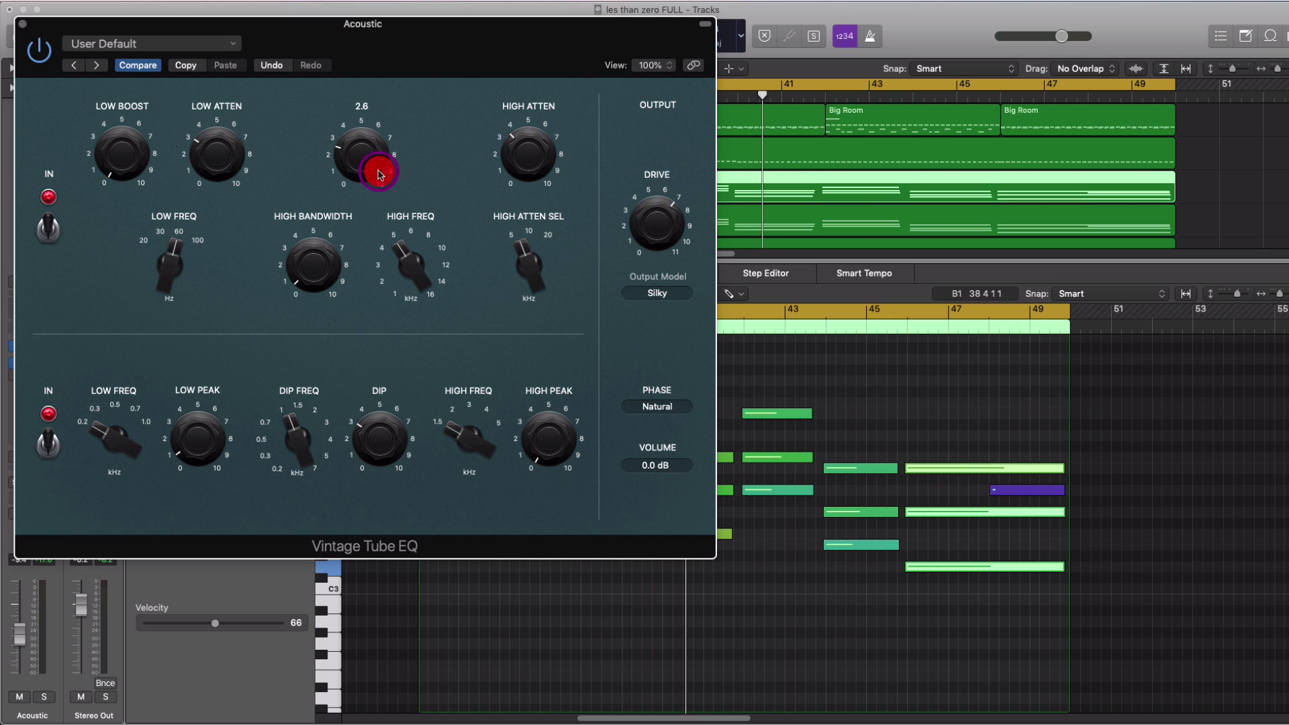
left_click(388, 449)
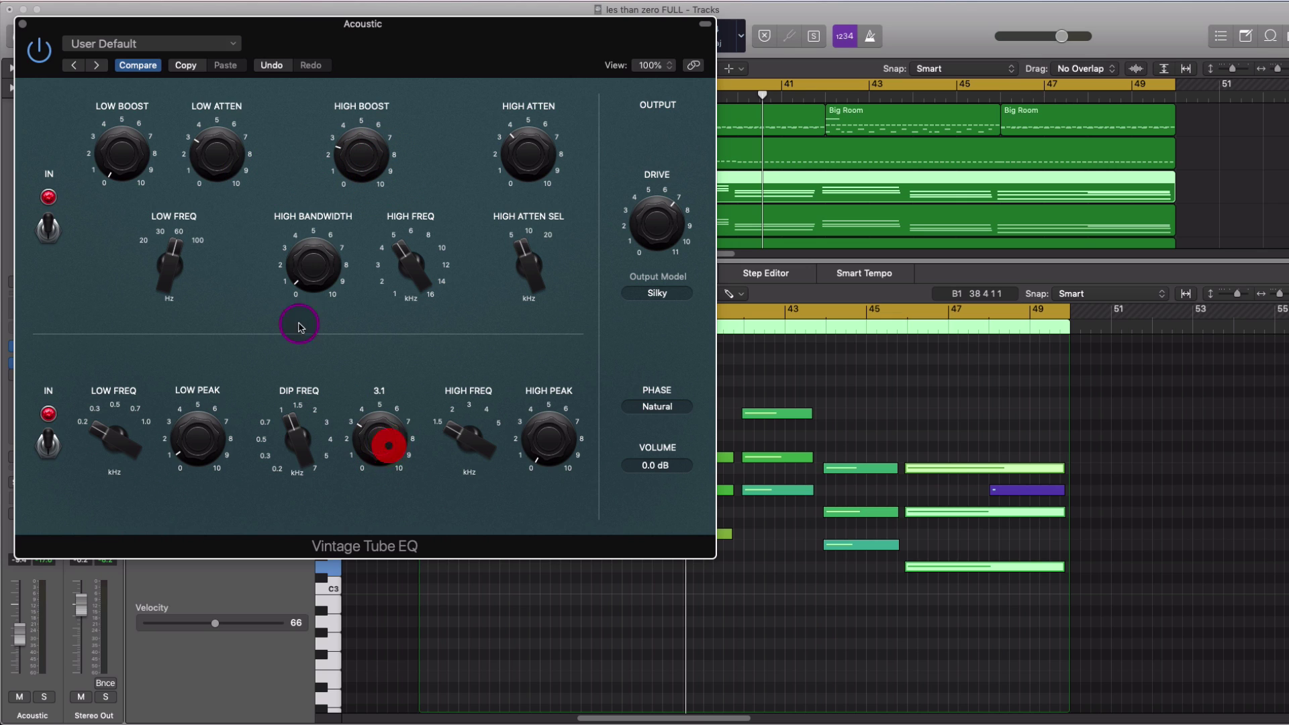
left_click(23, 24)
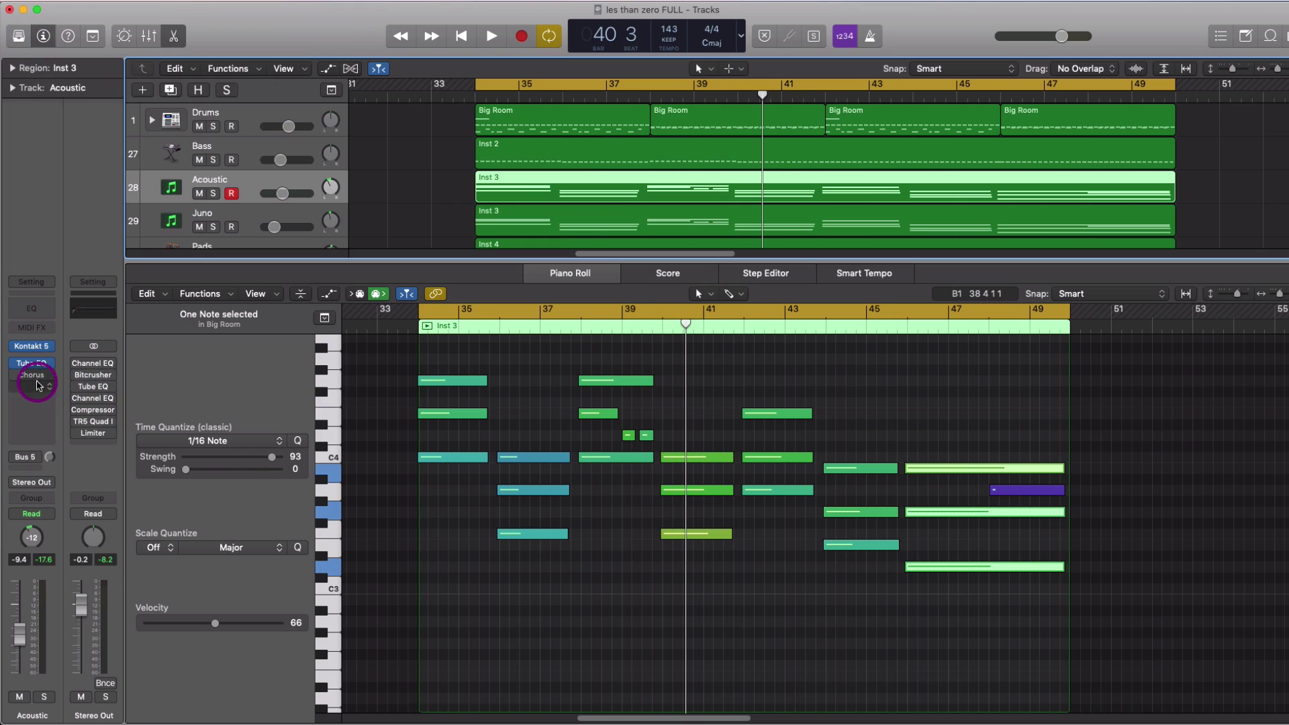
Enable the Chorus on the Acoustic track and set its mix to 64% while playing the track soloed
left_click(32, 375)
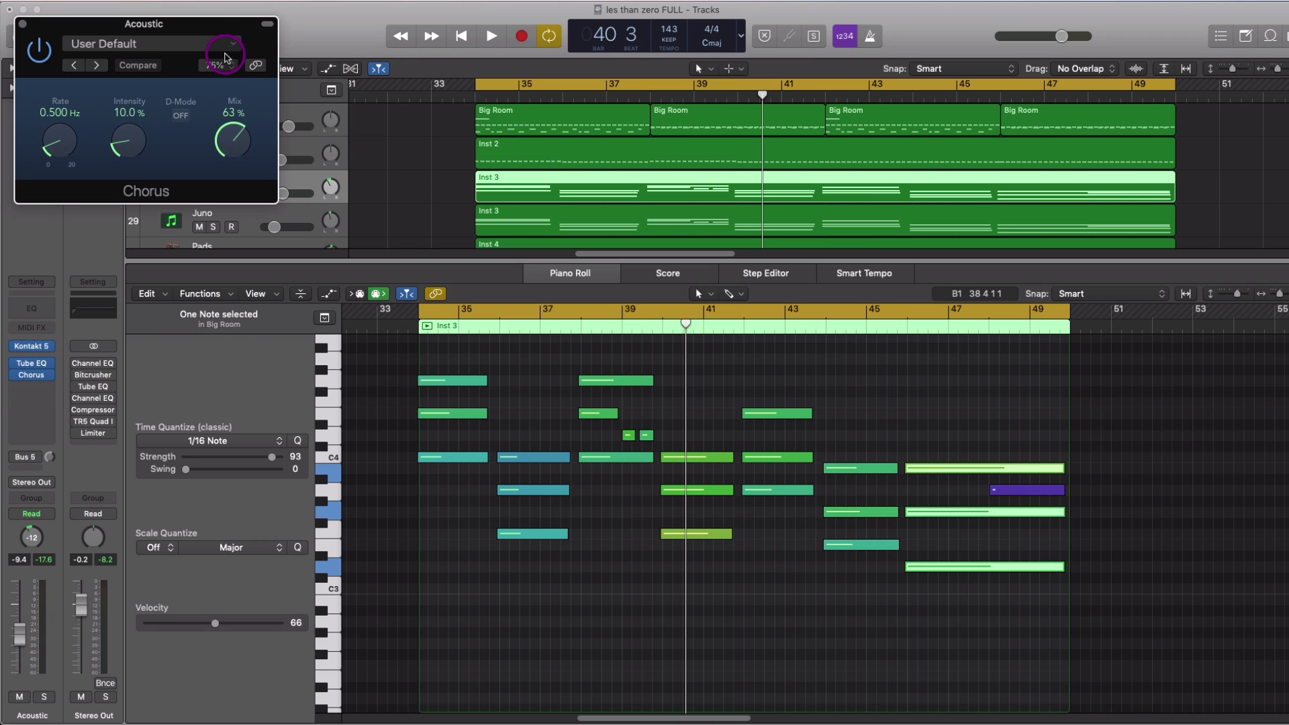
left_click_drag(214, 27, 460, 235)
left_click_drag(433, 301, 478, 292)
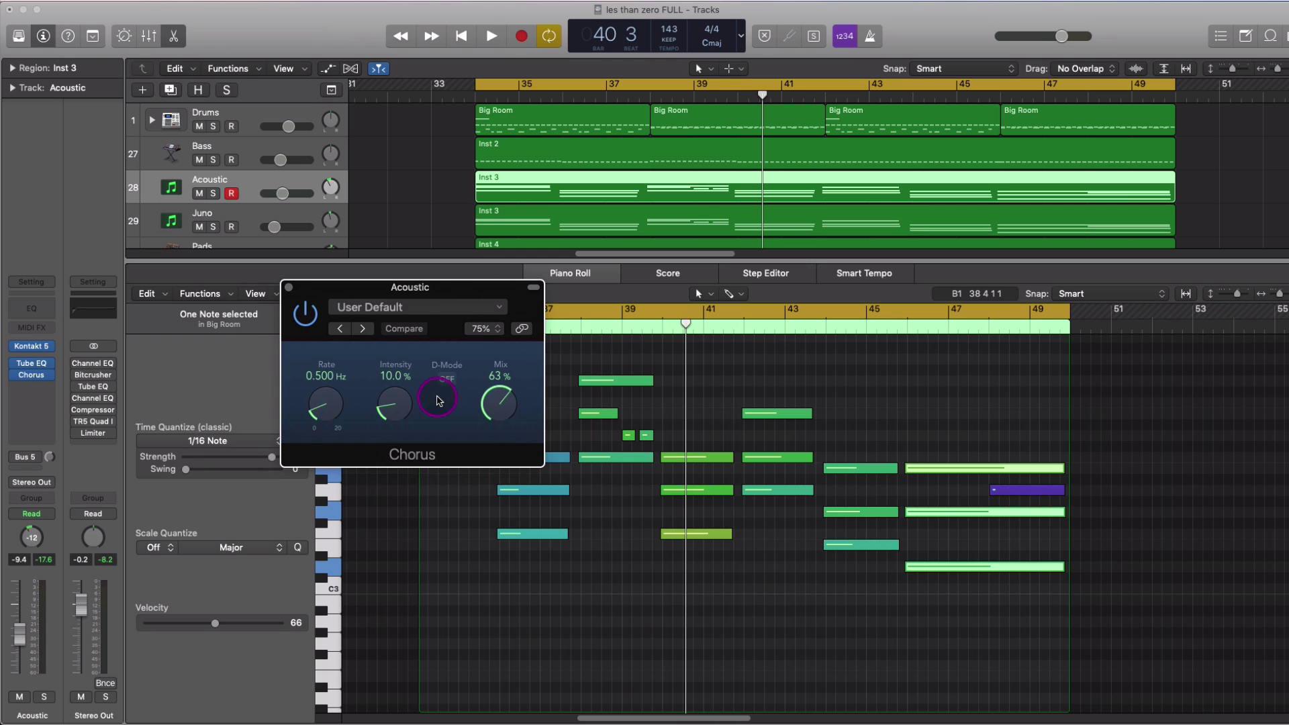
key("s")
key("space")
left_click_drag(502, 400, 504, 399)
Compare the soloed Acoustic track with its Chorus bypassed and active
left_click(307, 310)
left_click(308, 311)
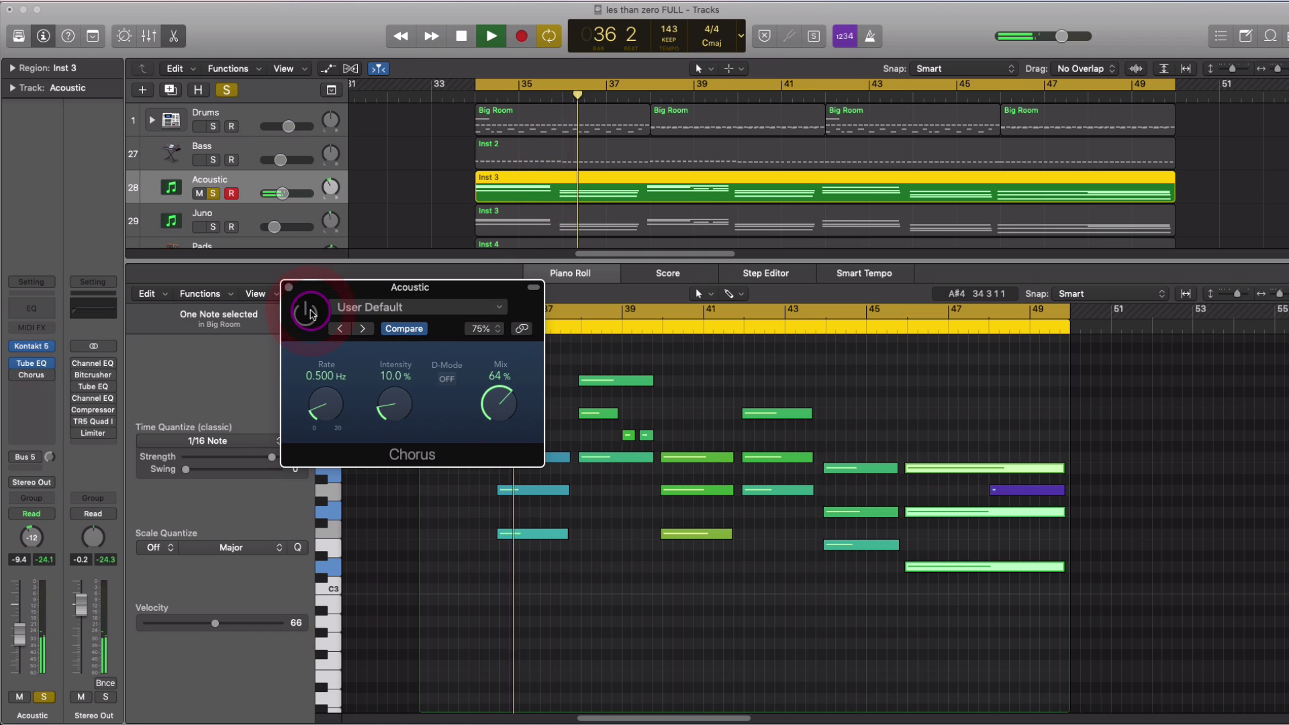
left_click(307, 311)
left_click(307, 311)
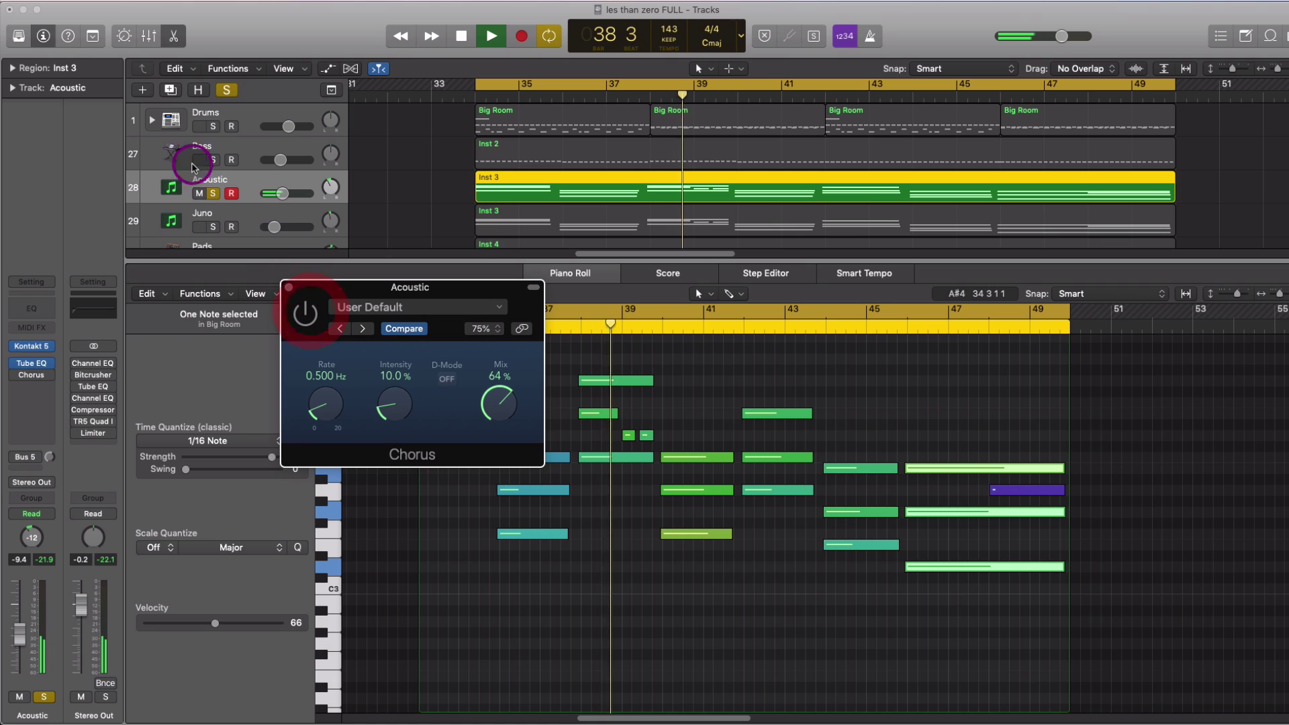
Solo the Bass and Drums alongside the Acoustic track, reactivate the Acoustic's Chorus, and close the effect window
left_click(213, 159)
left_click(215, 128)
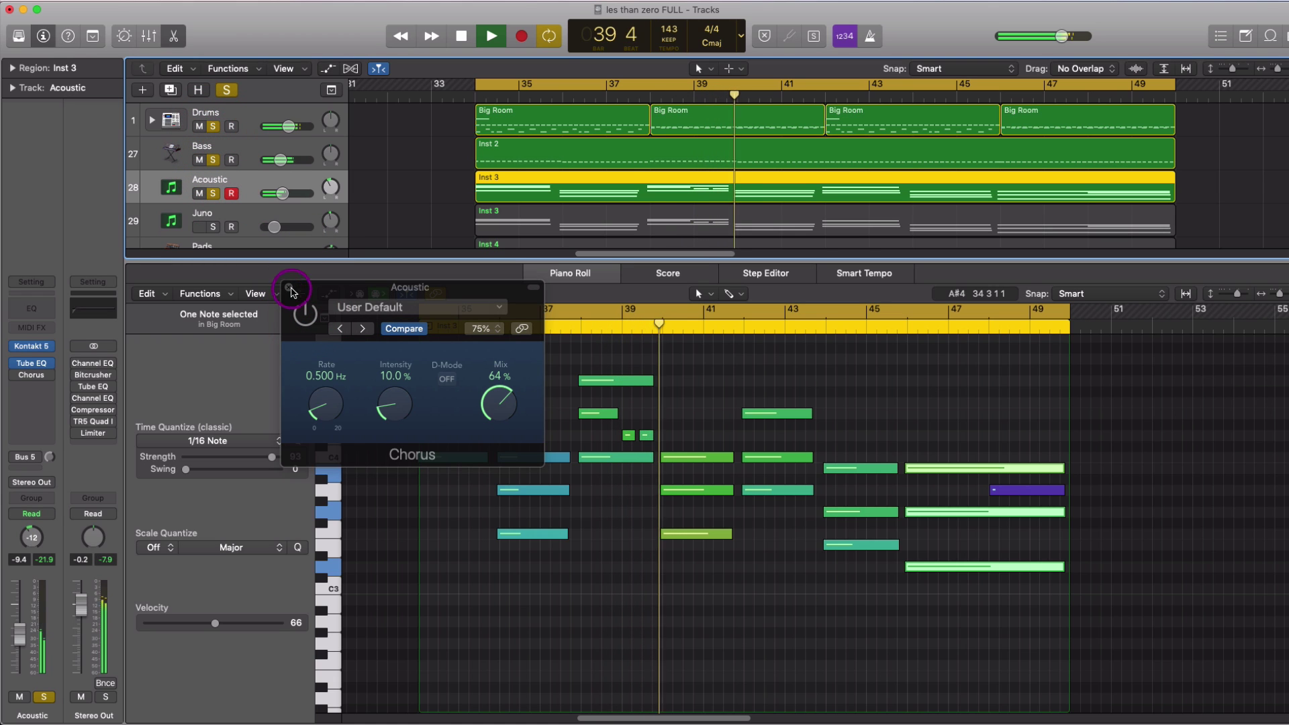
left_click(303, 311)
left_click(289, 287)
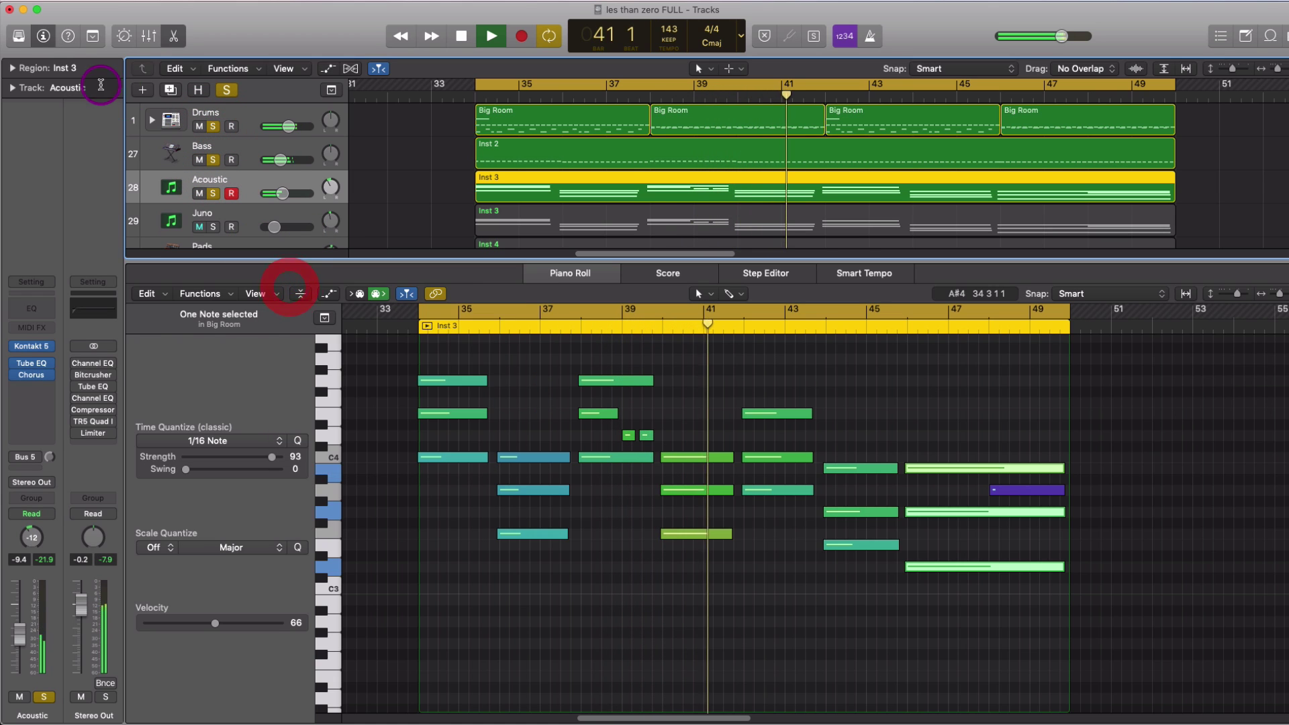
Stop playback, show the Mixer, and enable the Bus 5 sends on the Acoustic and Bass channels
key("x")
key("space")
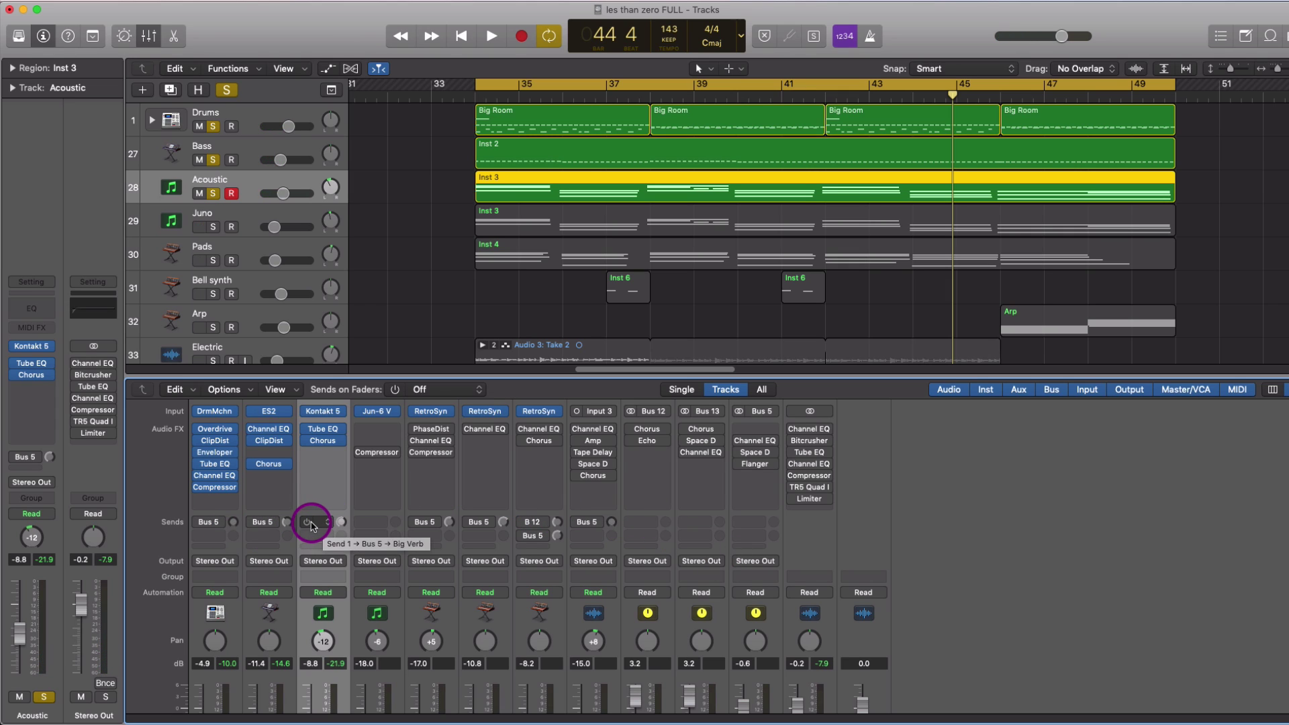
left_click(309, 523)
left_click(260, 523)
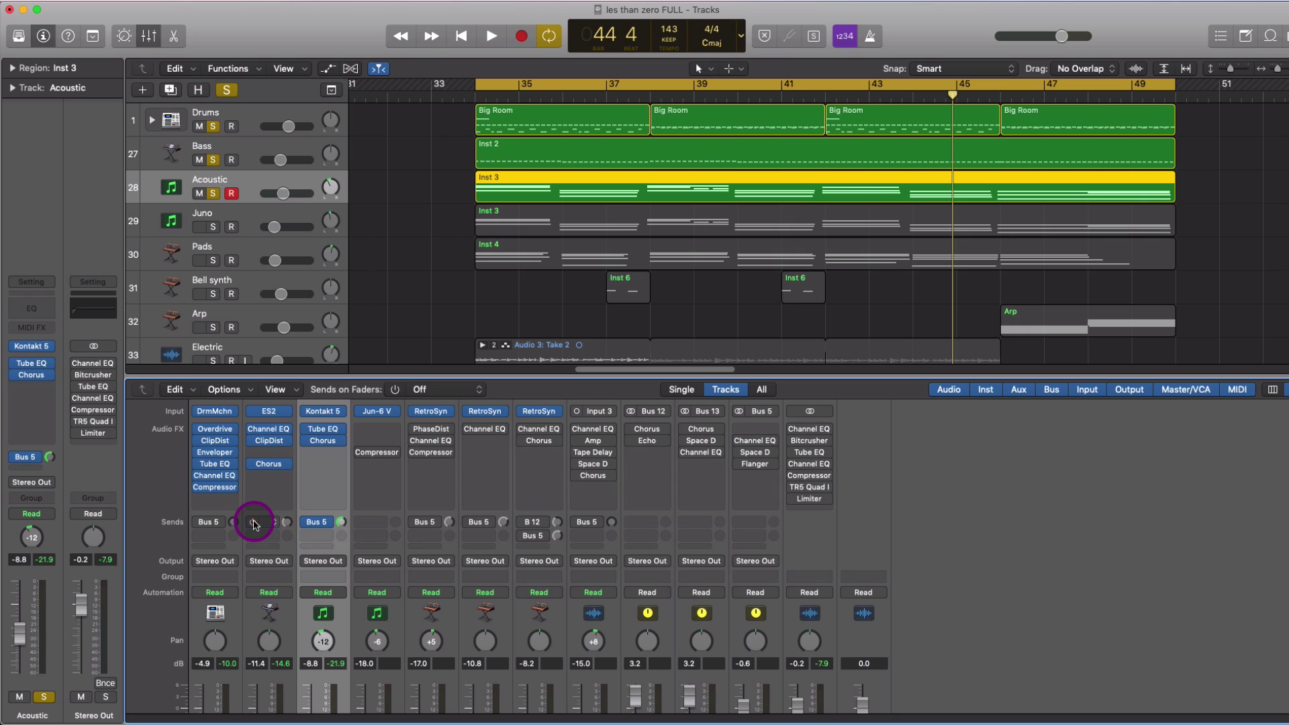
left_click(254, 523)
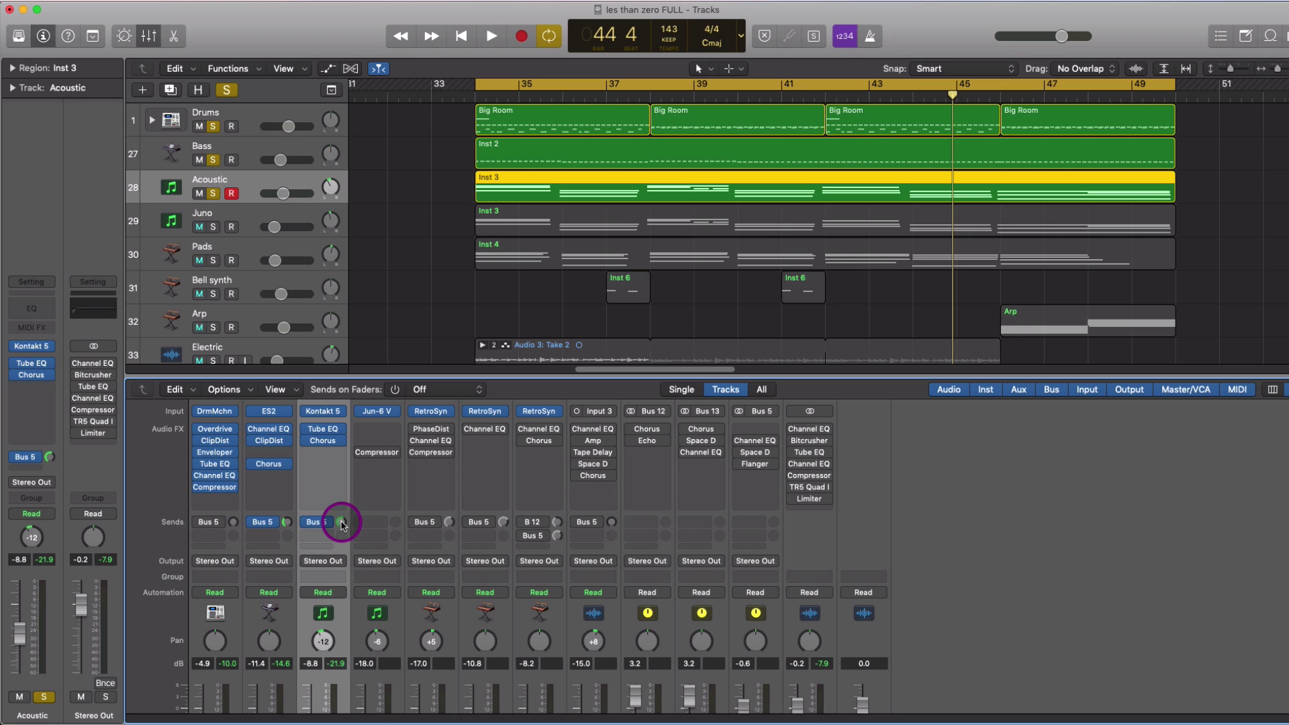
Enlarge the Mixer, enable the Channel EQ on the Big Verb bus, and close its window
left_click_drag(1288, 480, 1282, 513)
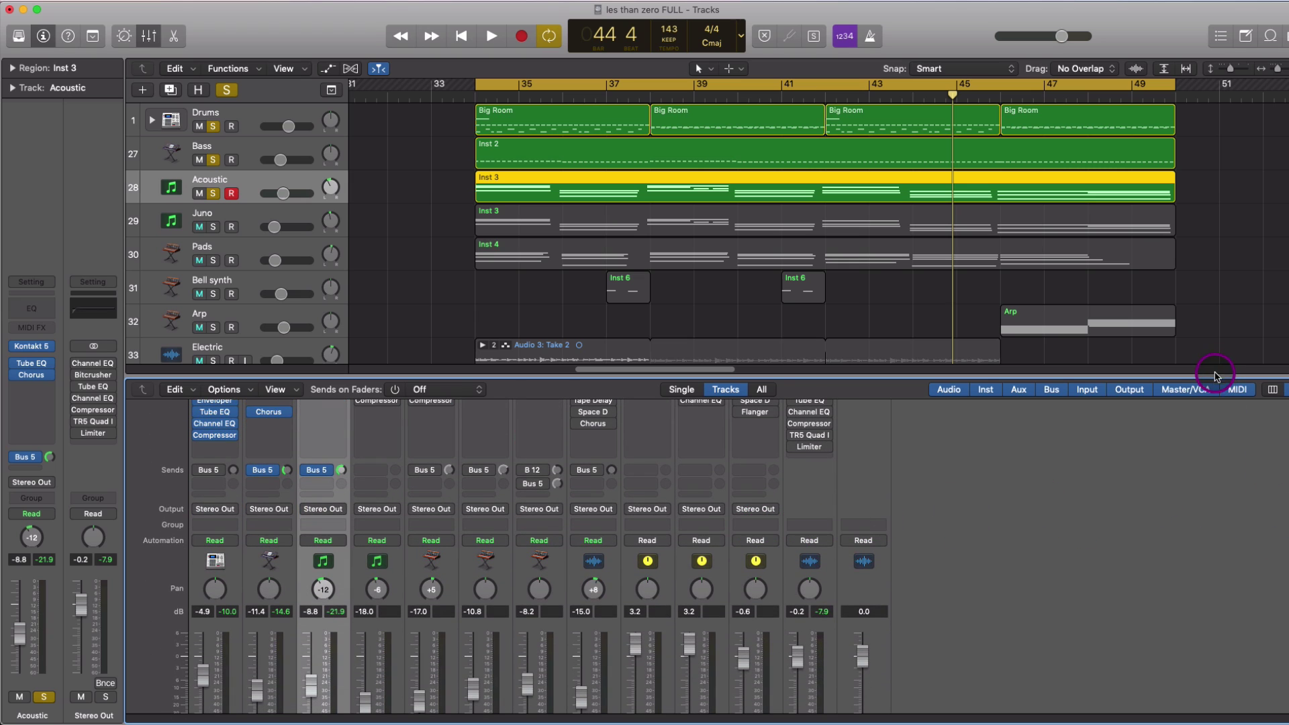
left_click_drag(1215, 378, 1250, 196)
mouse_move(1288, 383)
left_mouse_down()
mouse_move(1288, 454)
mouse_move(1288, 389)
left_mouse_up()
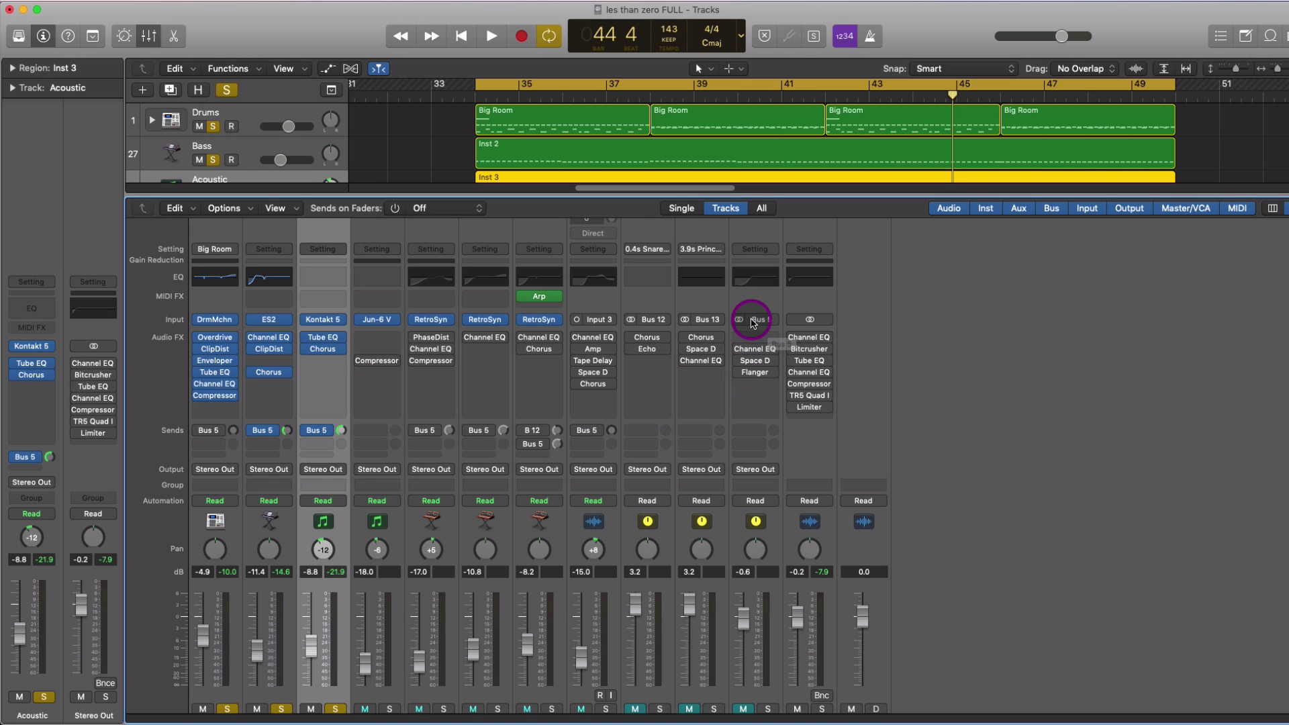
left_click(737, 350)
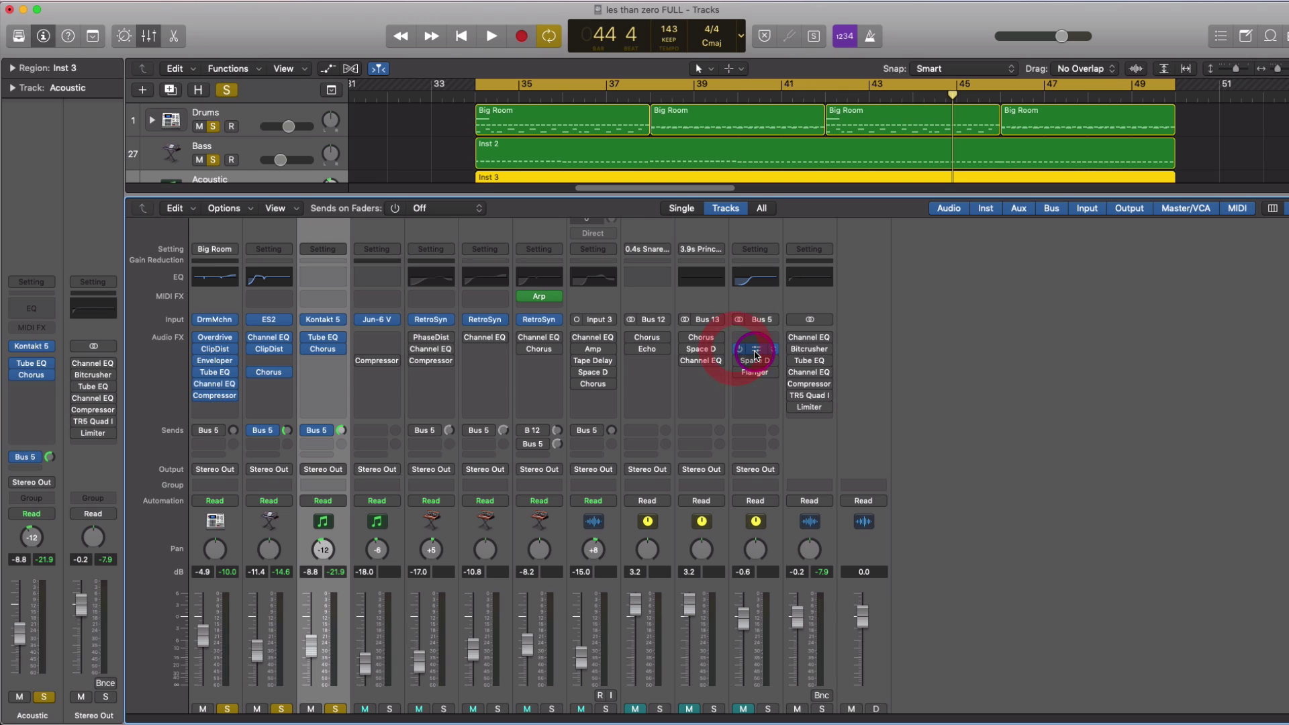
left_click_drag(187, 208, 253, 209)
left_click(23, 25)
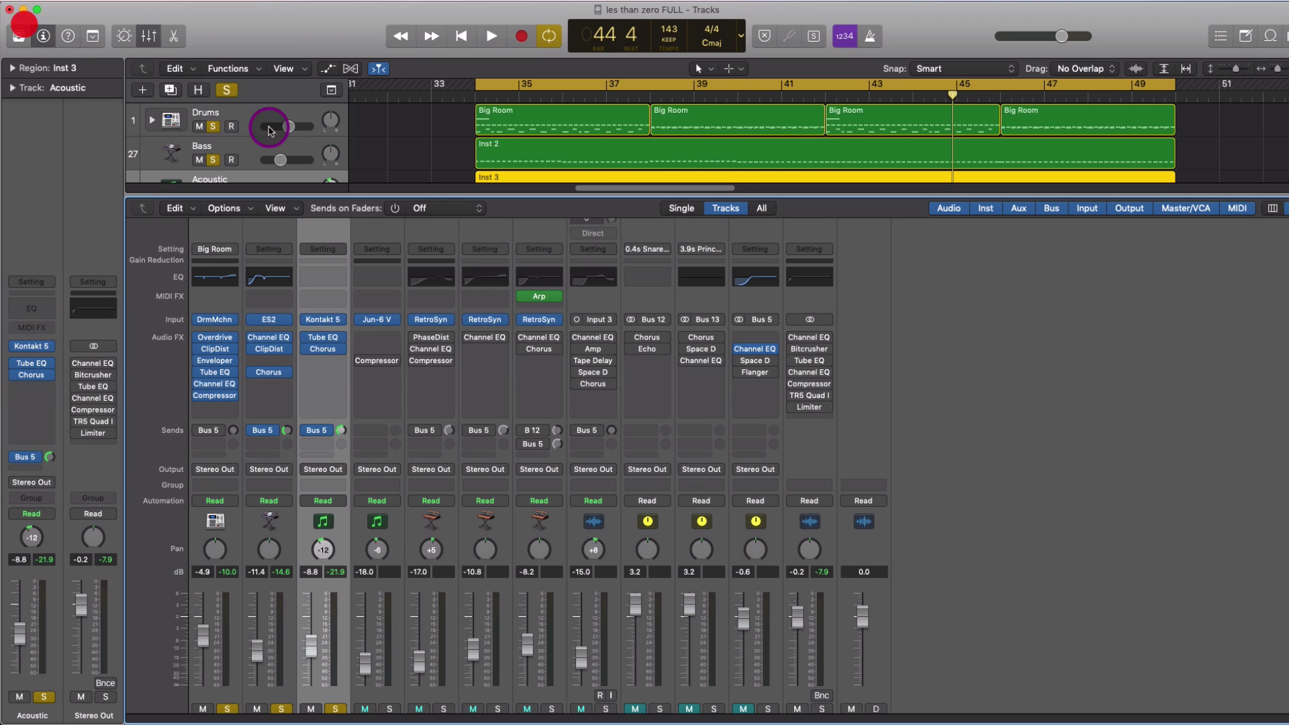
Enable Space Designer on the Big Verb bus, set its Output EQ high cut to 3900 Hz, and close it
left_click(755, 363)
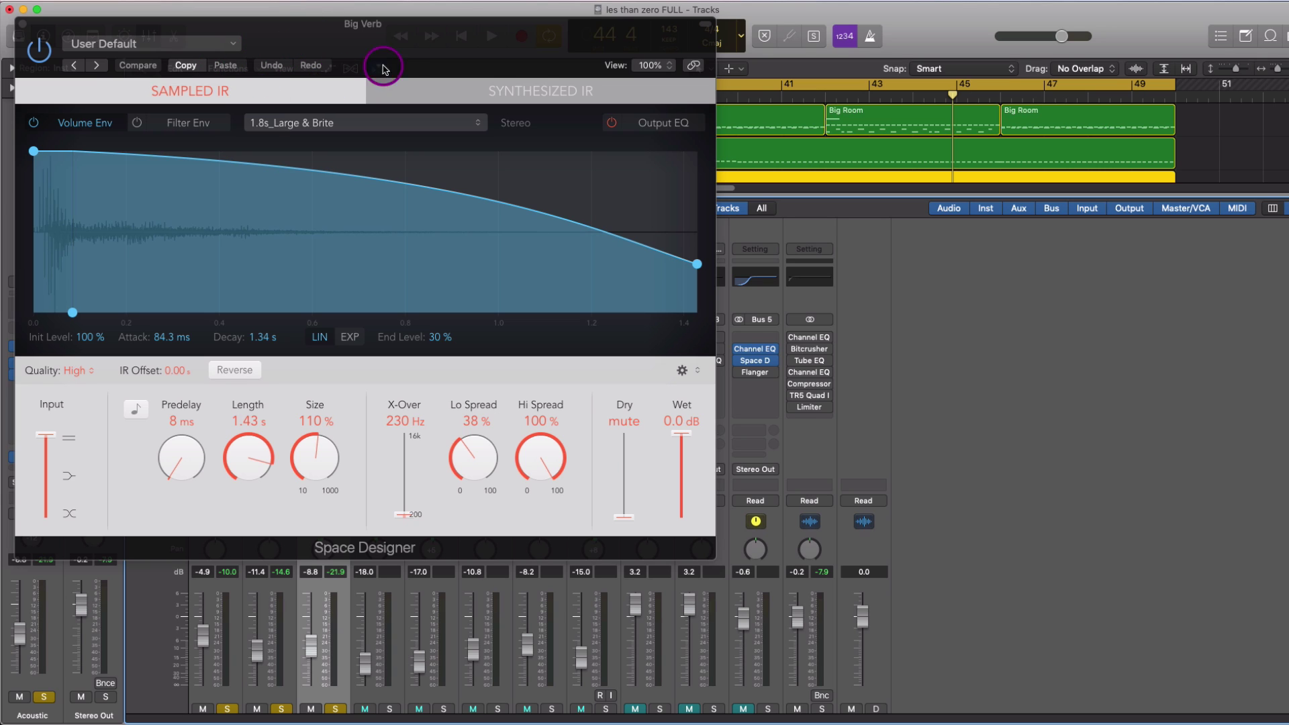
left_click(664, 122)
left_click_drag(601, 258, 528, 266)
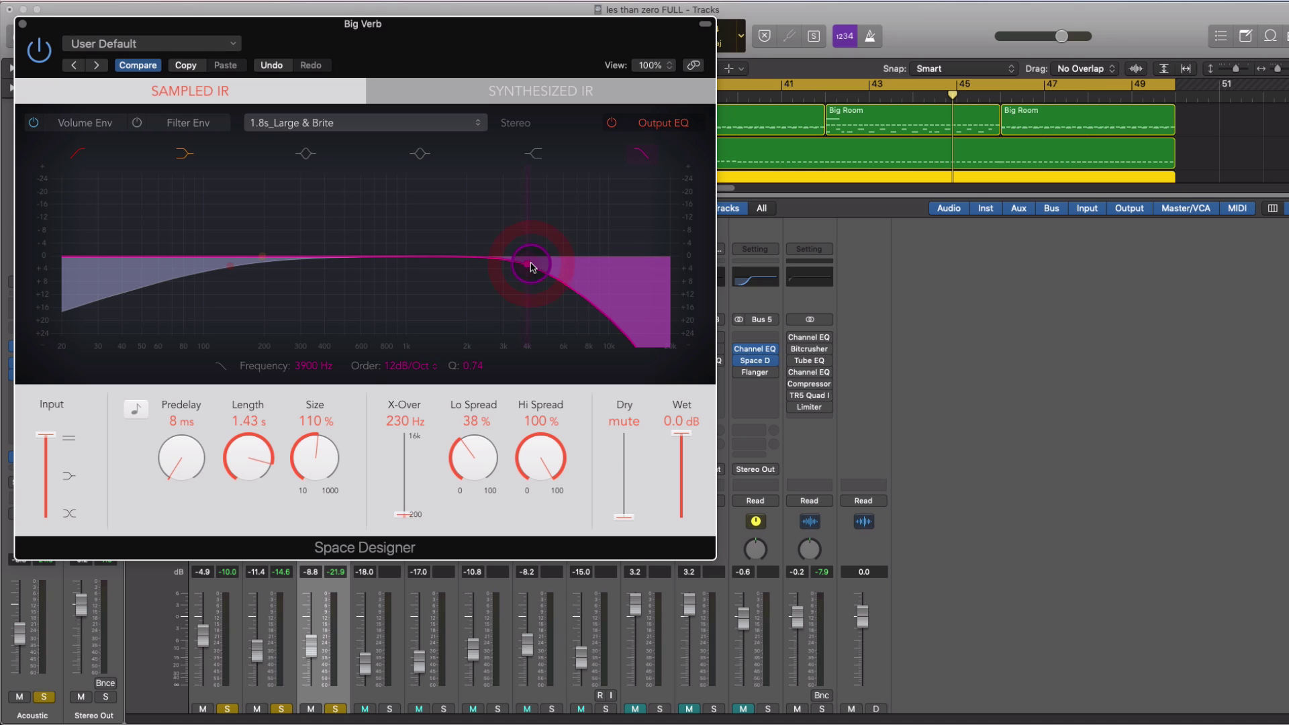
left_click(25, 25)
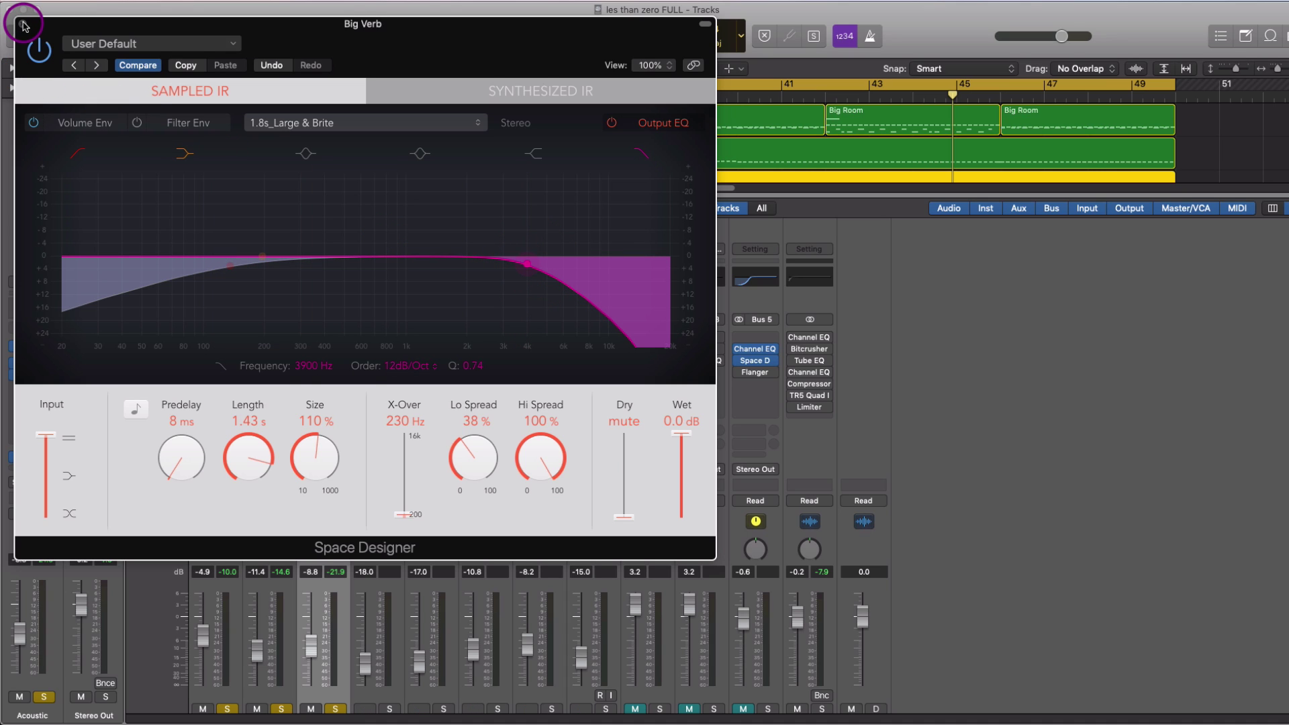
left_click(24, 25)
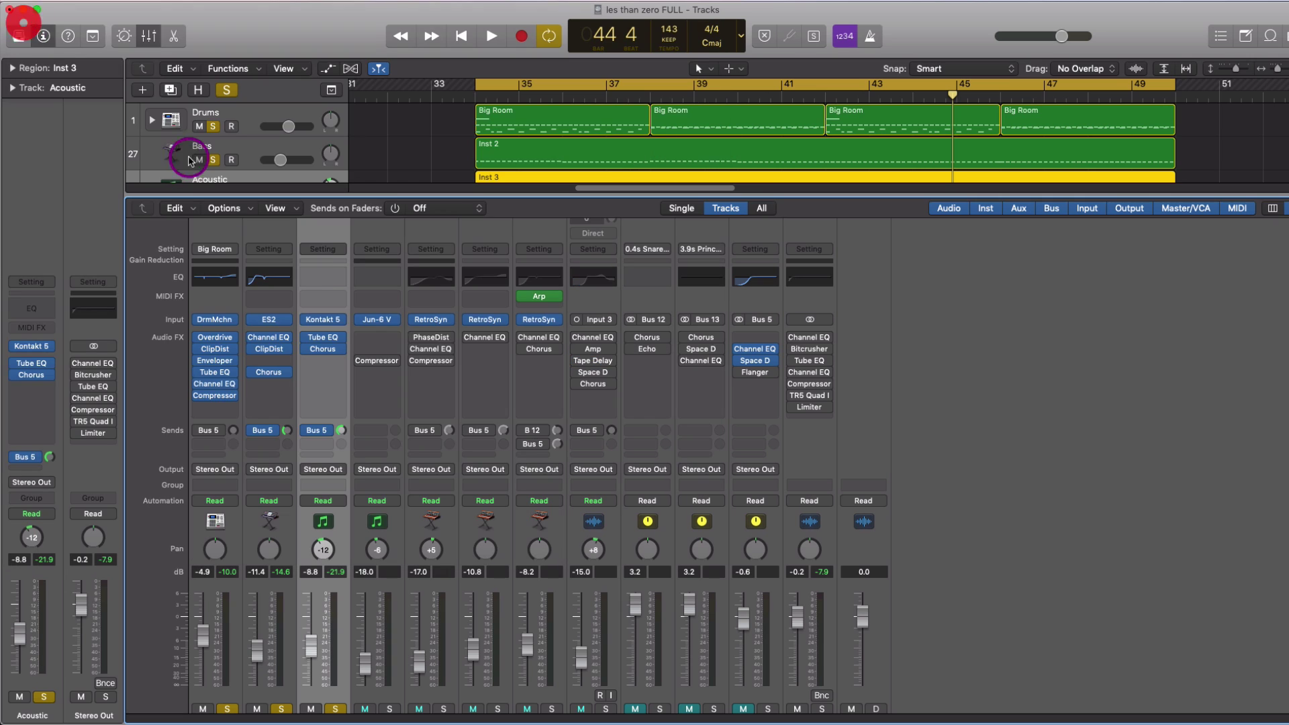
Enable the Flanger on the Big Verb bus, set its mix to 19%, and close it
left_click(754, 372)
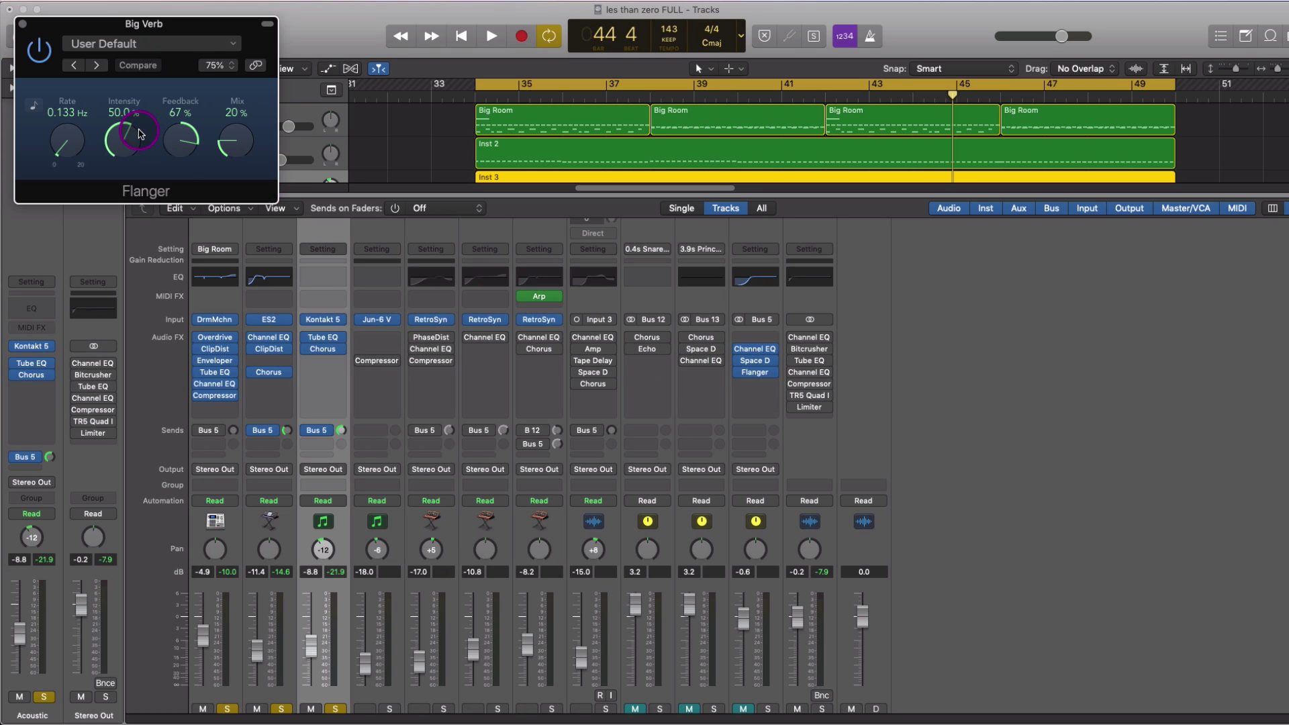
left_click_drag(249, 144, 250, 147)
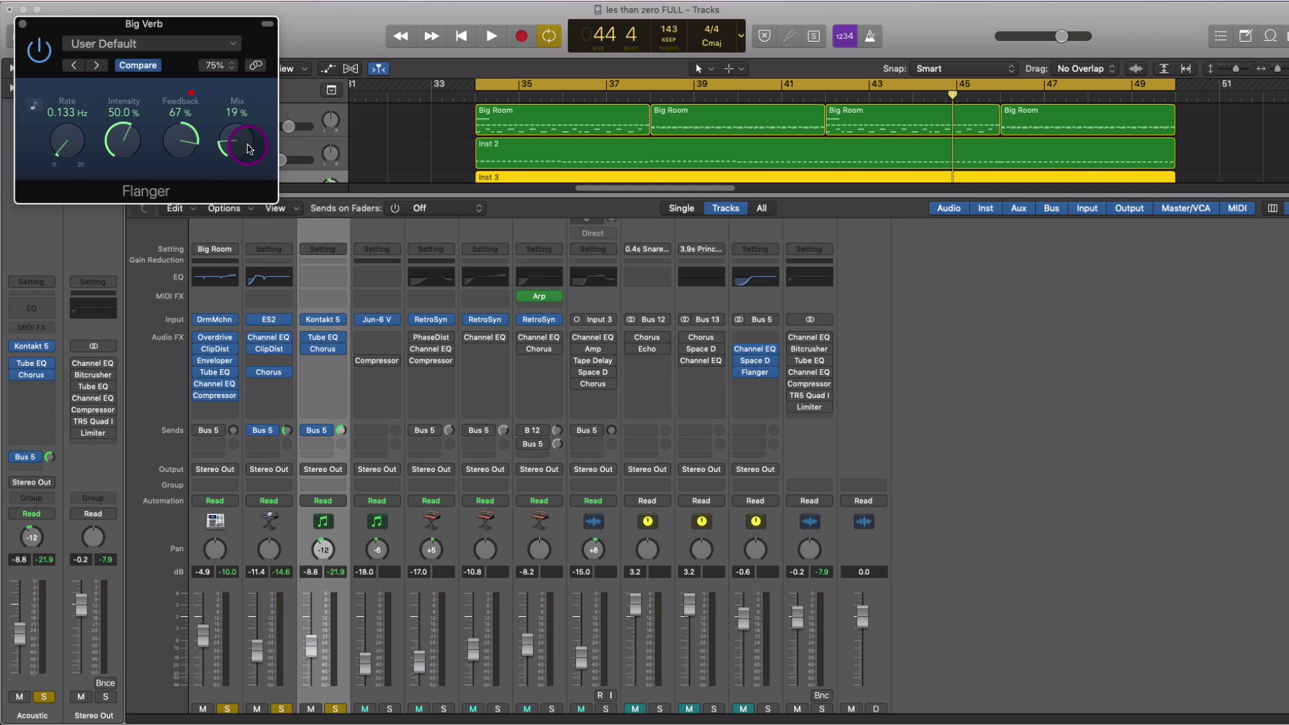
left_click(24, 27)
Play the song, solo the Big Verb bus with the other soloed channels, set its volume to -0.9 dB, and stop playback
key("space")
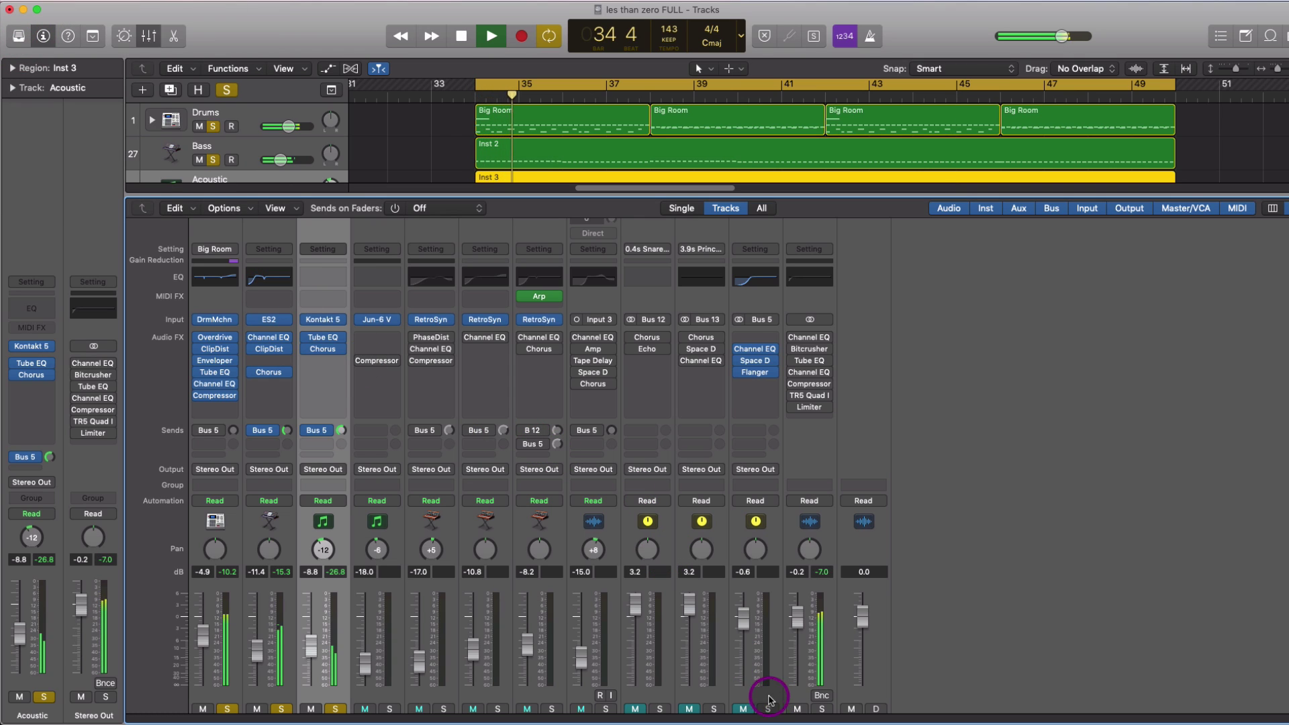
left_click(767, 708)
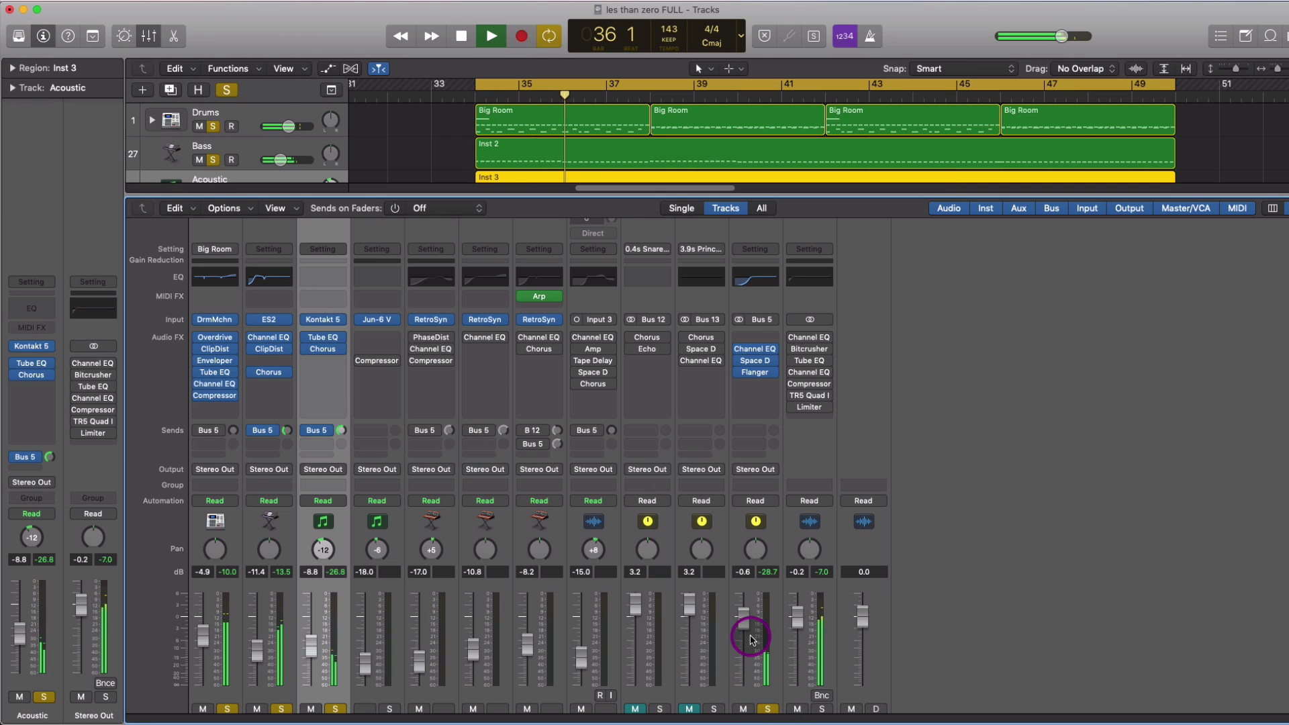
left_click_drag(746, 626, 746, 628)
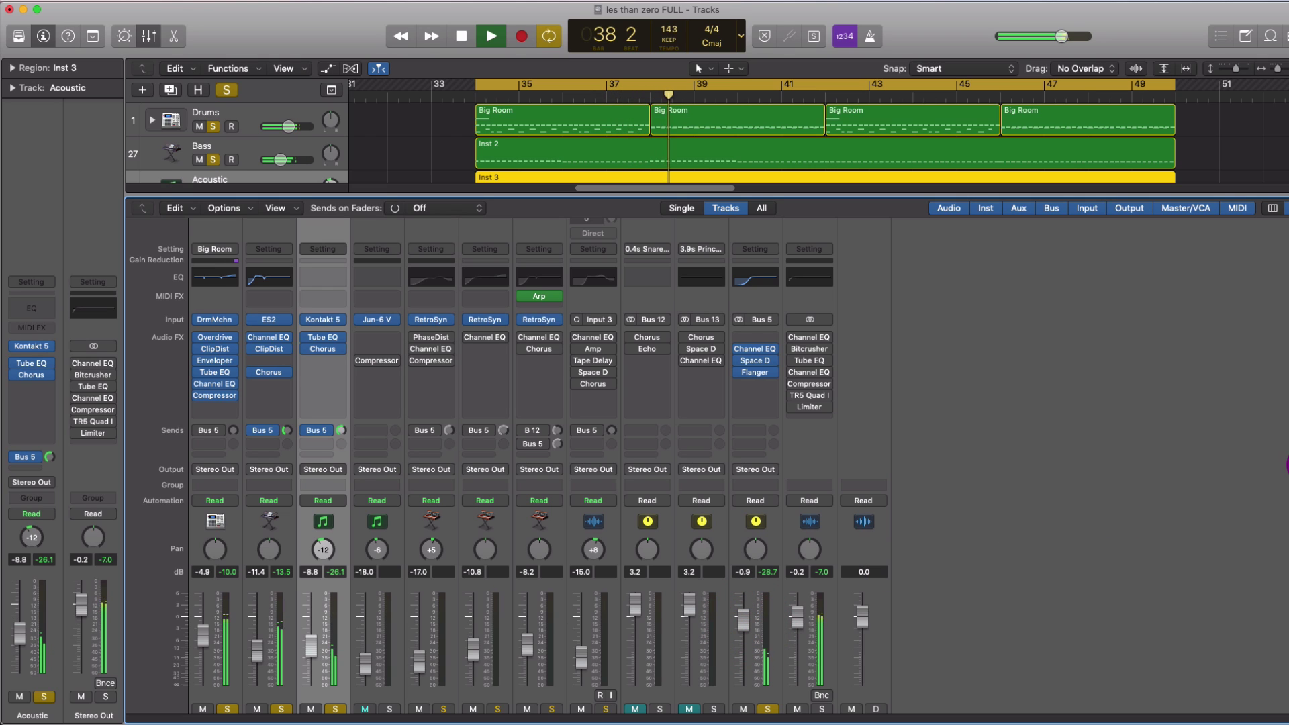
scroll(1284, 534, "down", 1)
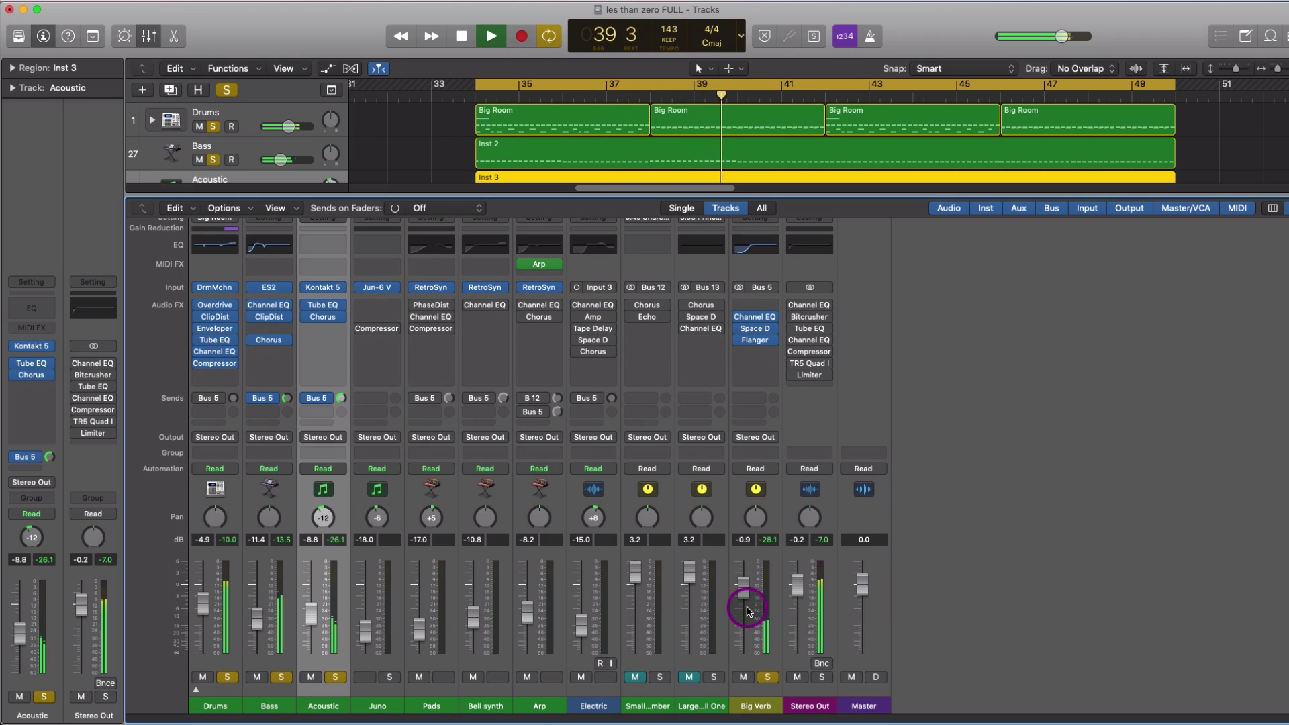
key("space")
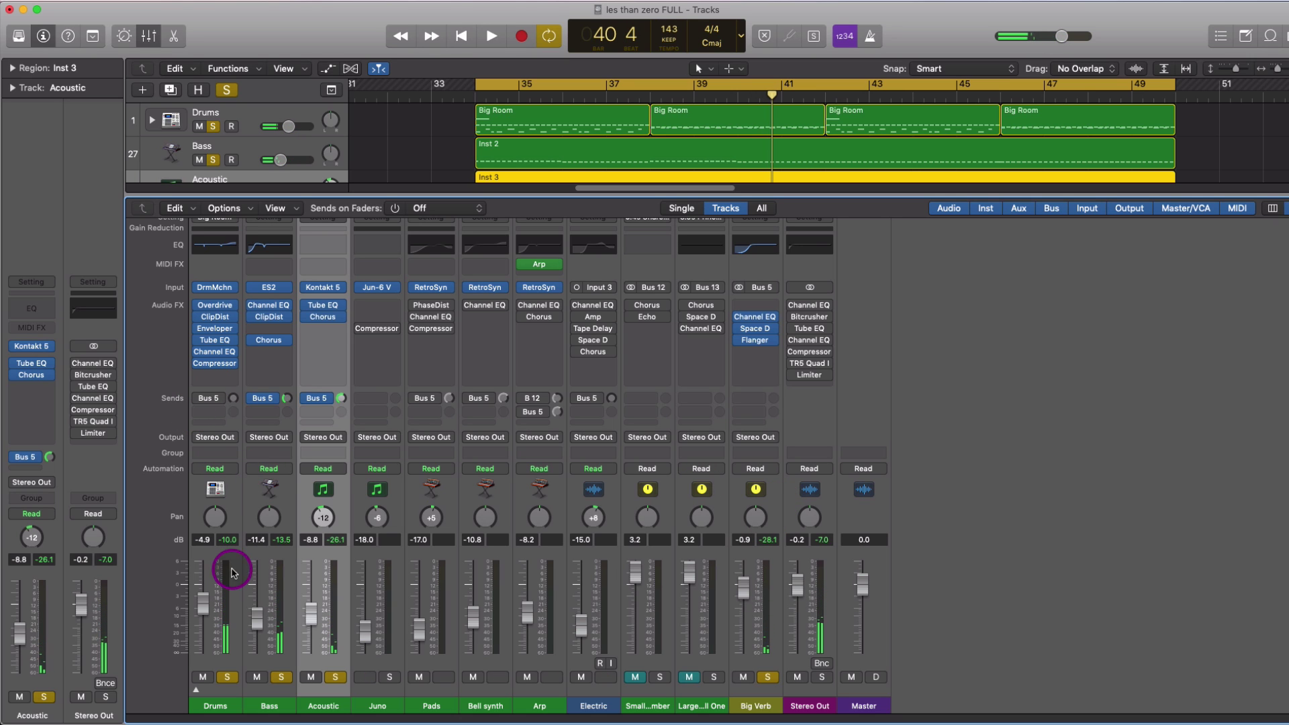
Expand the Drums stack in the Mixer, enable the Bus 5 send on the snare bus, and play the song
left_click(196, 690)
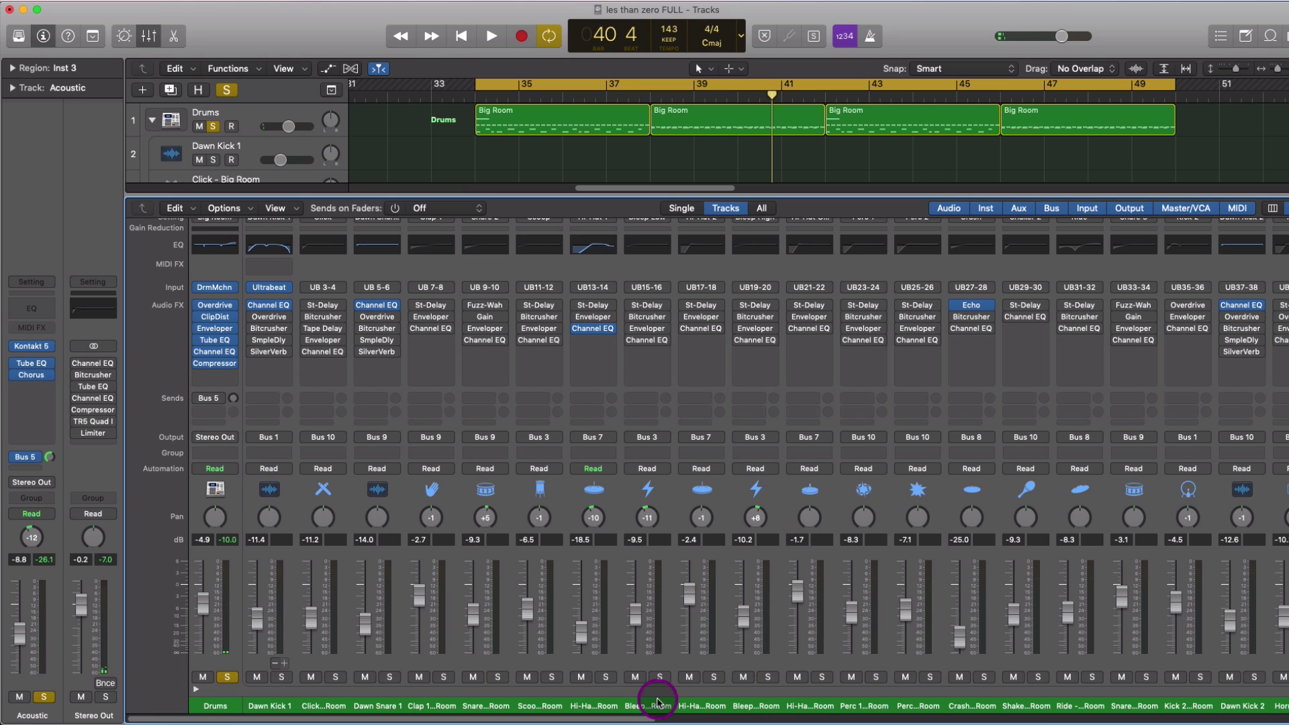
left_click_drag(696, 719, 998, 720)
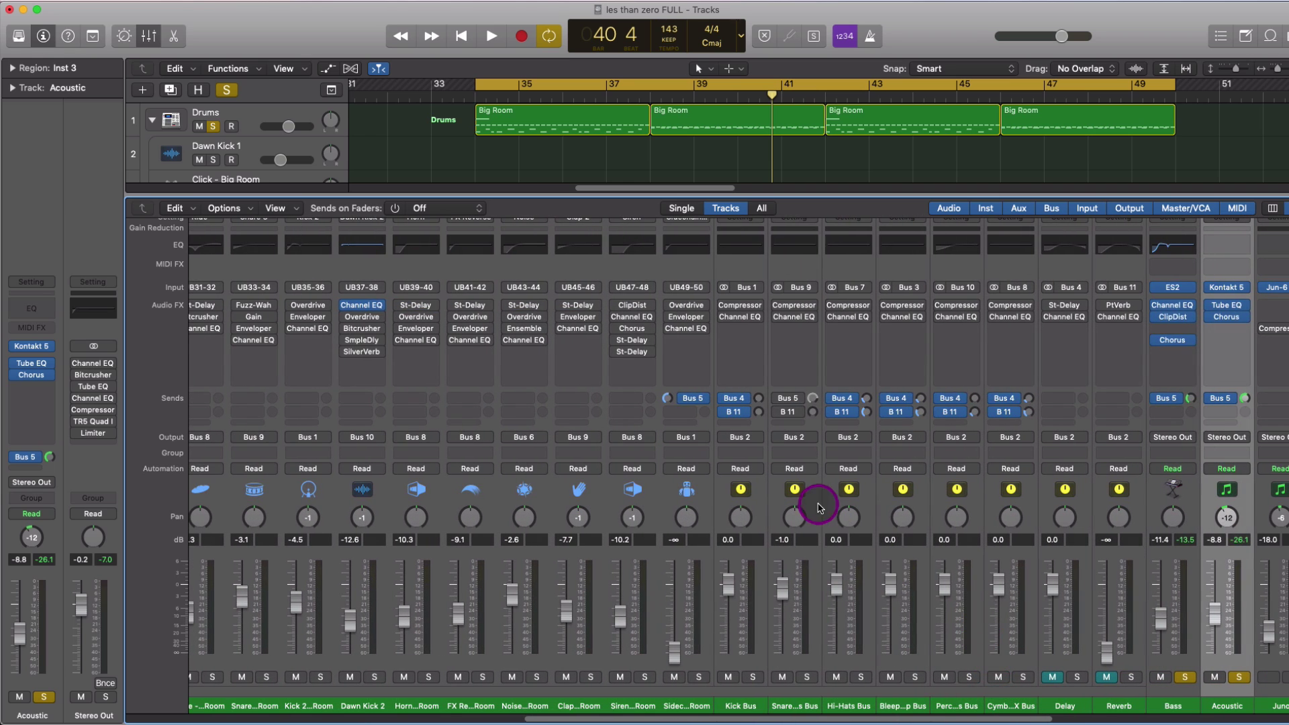
left_click(779, 399)
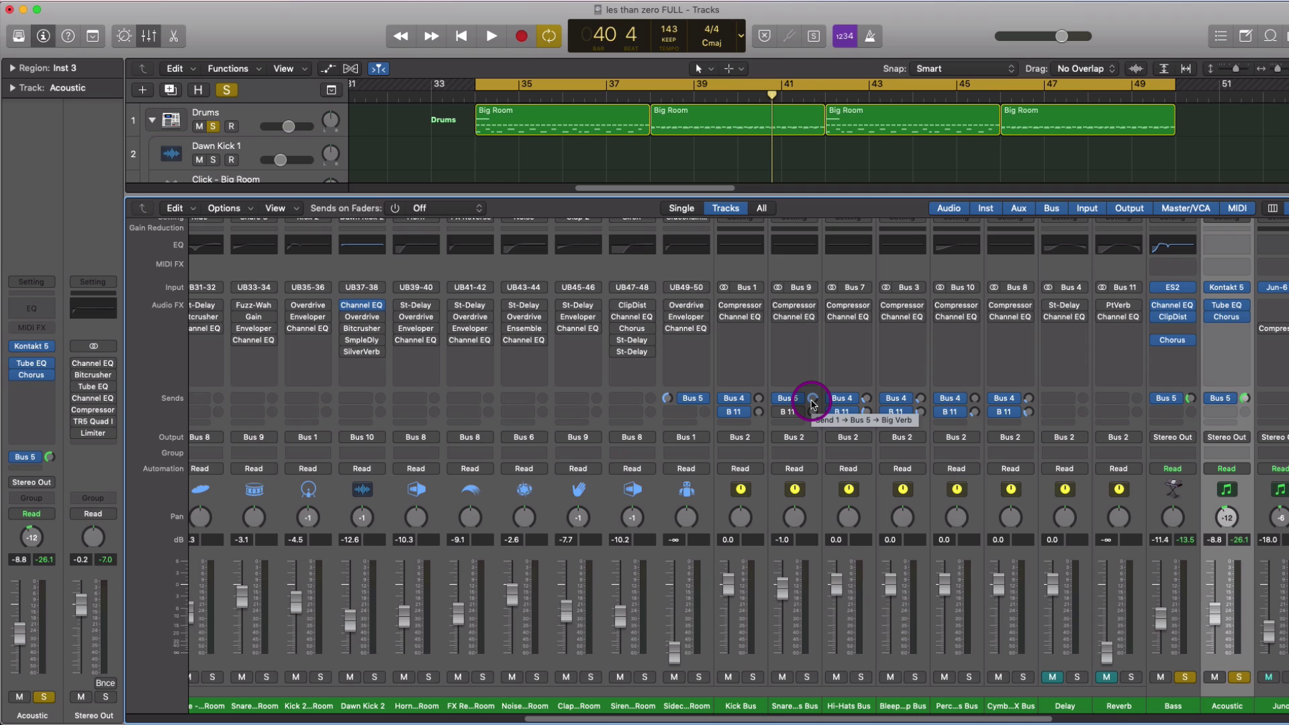
key("space")
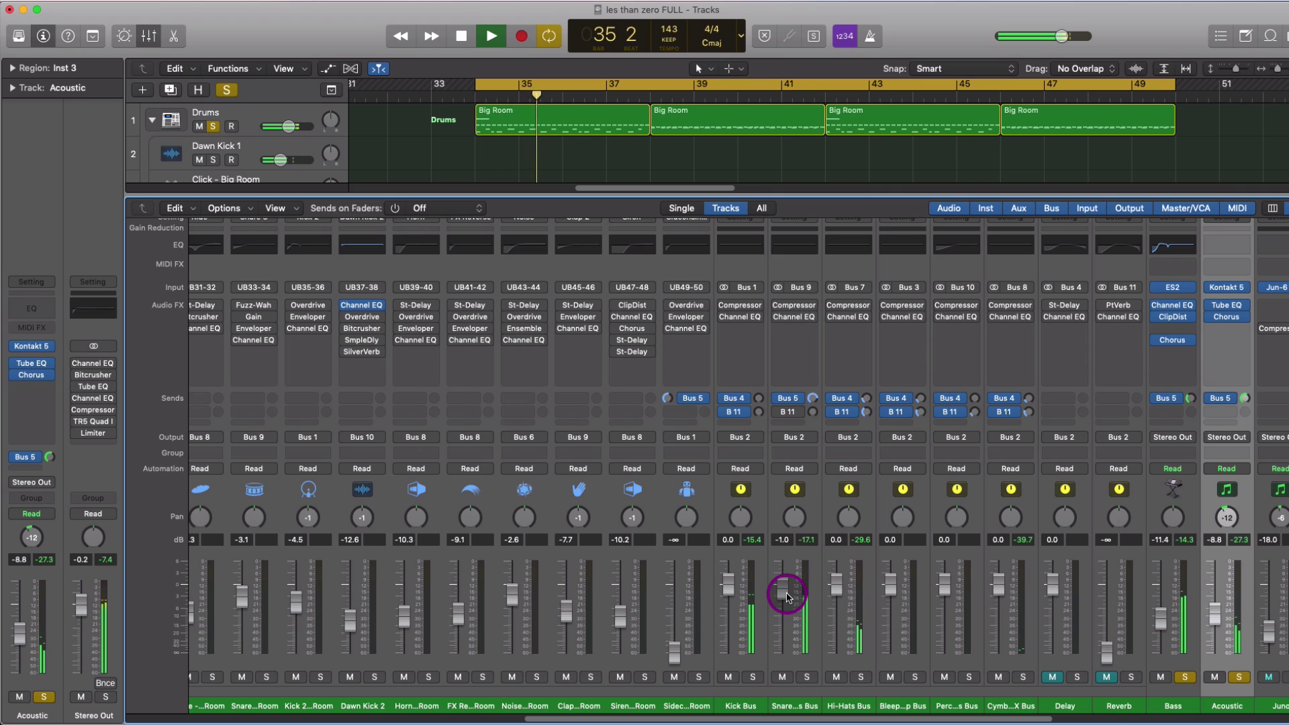
Set the snare bus volume to -1.2 dB during playback and stop the song
left_click_drag(785, 592, 785, 593)
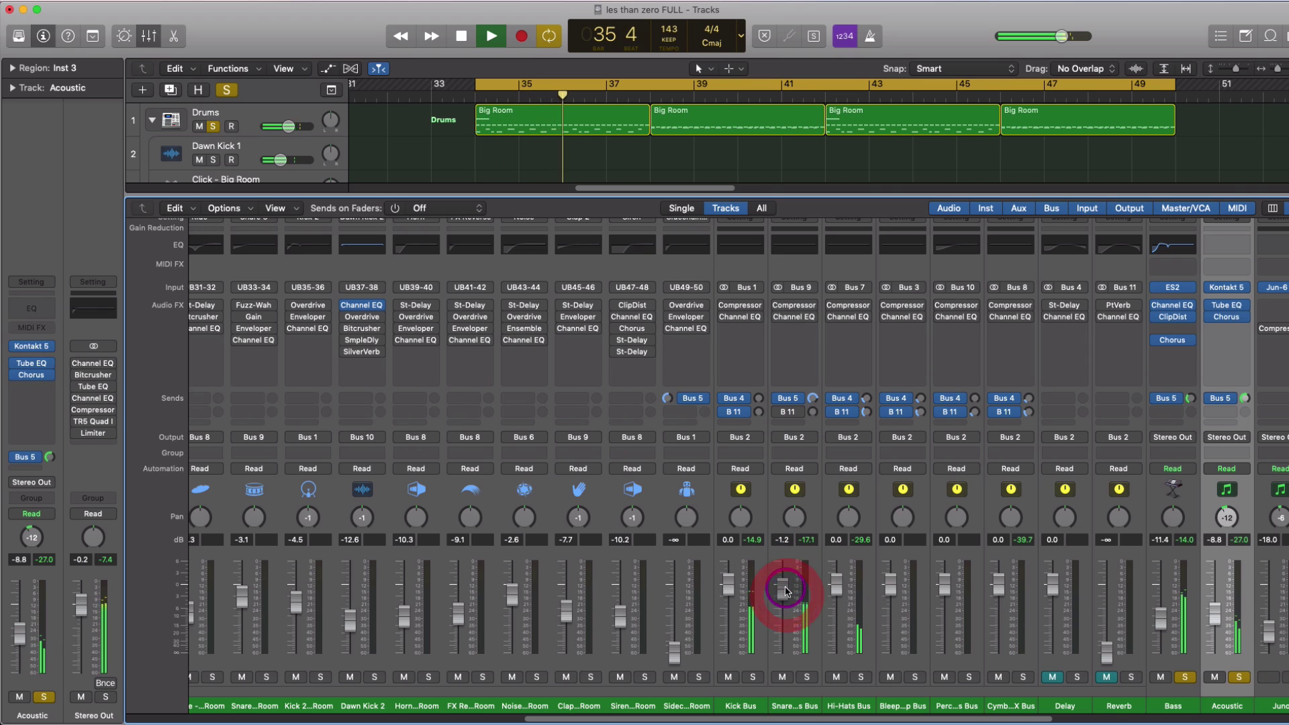
left_click(809, 401)
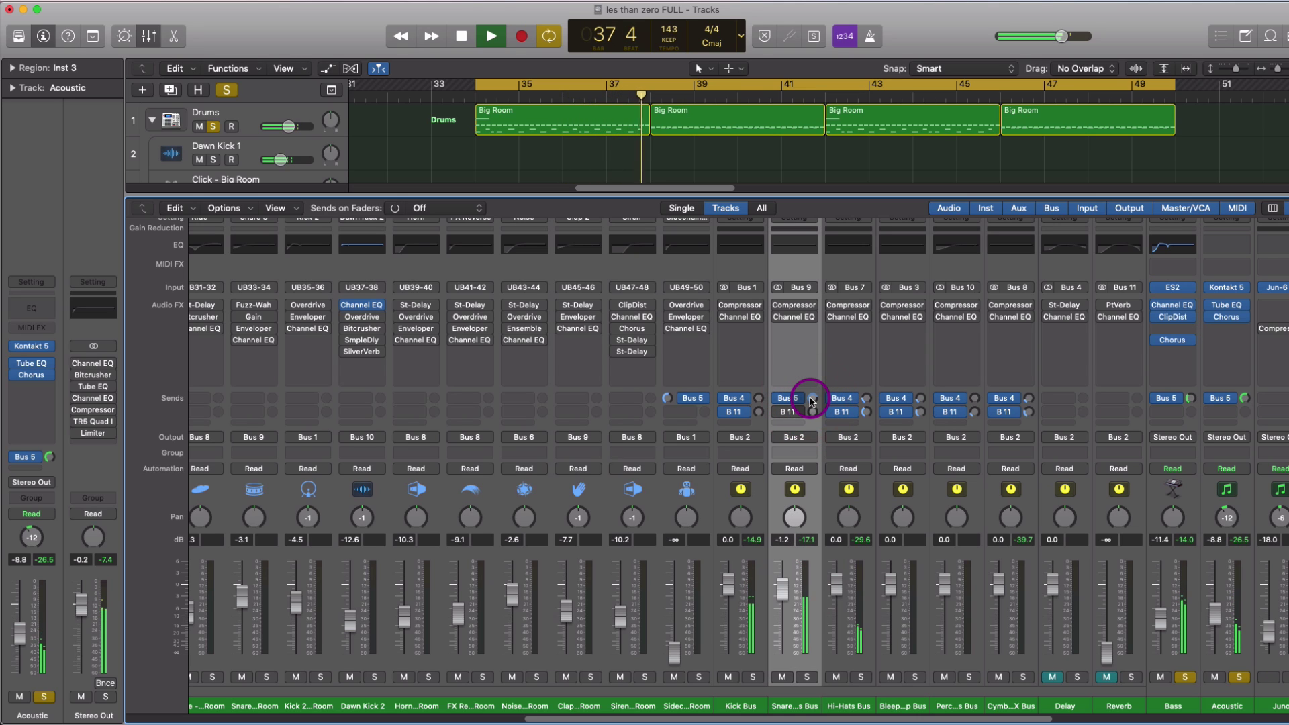
key("space")
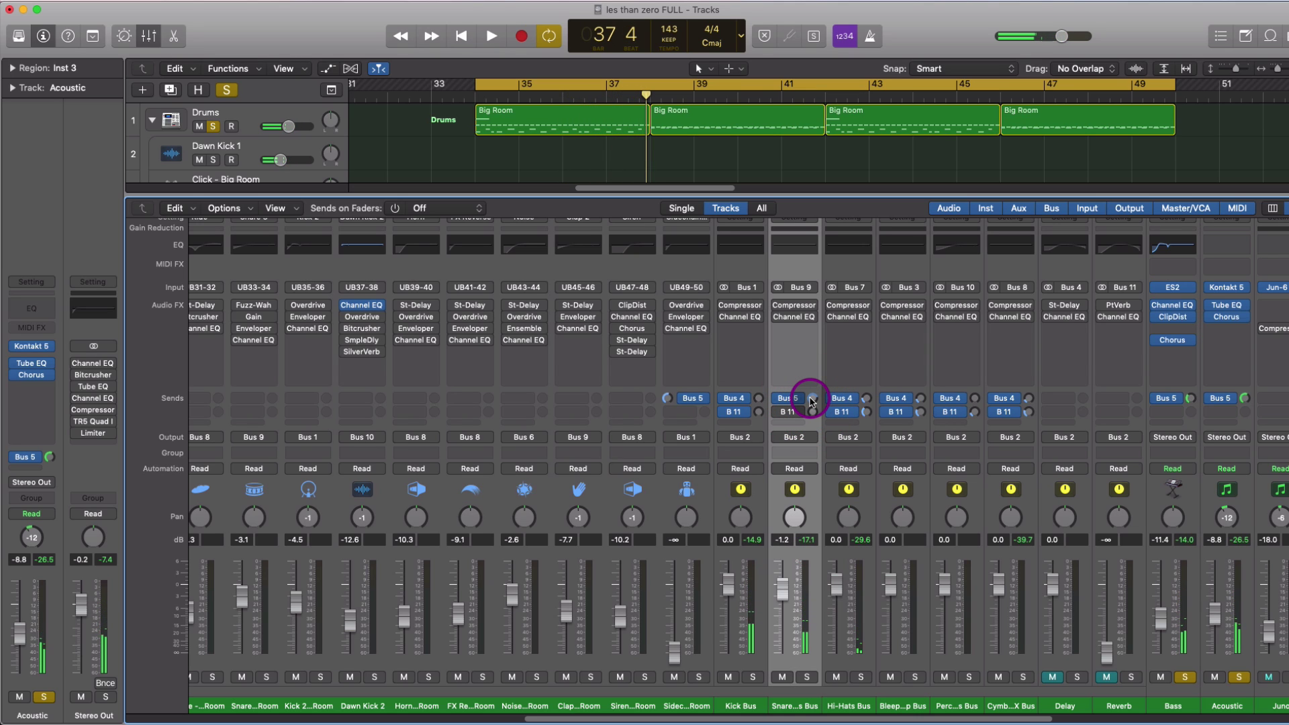
Collapse the Drums stack in the Mixer
key("space")
left_click_drag(765, 720, 282, 712)
left_click(195, 689)
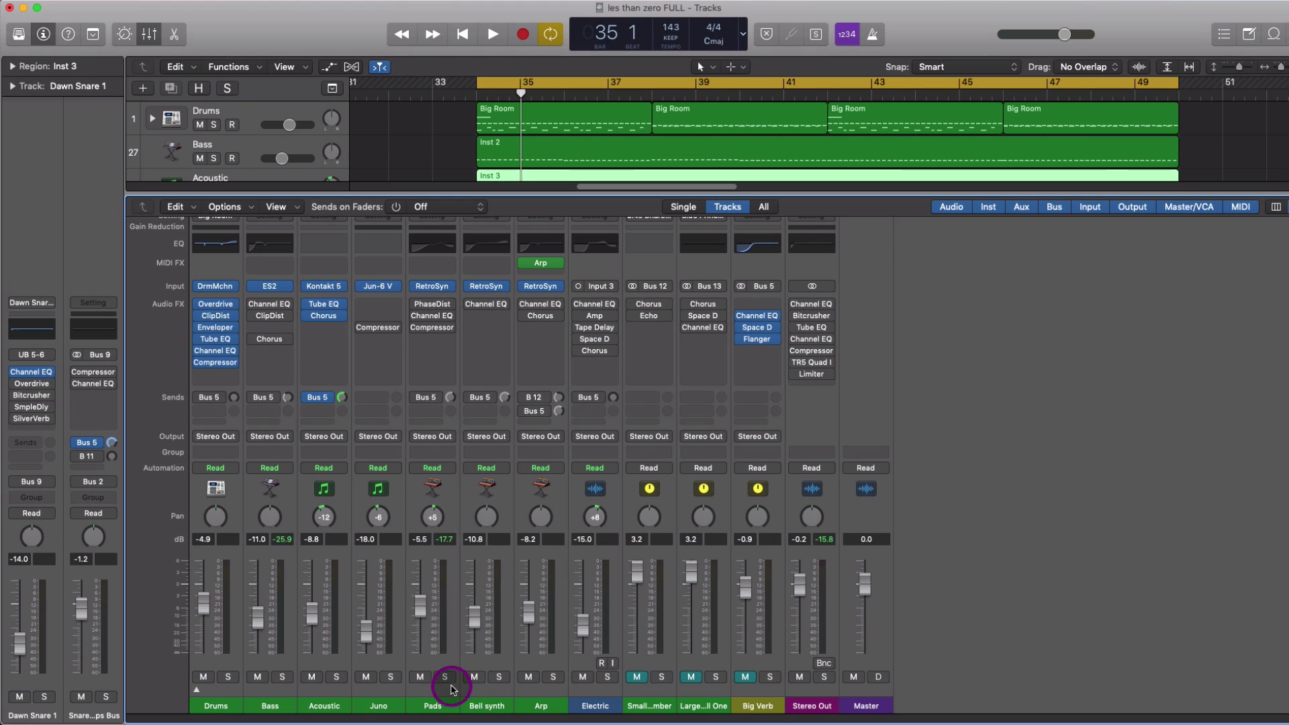
Solo the Pads channel and open its Retro Synth to check the oscillator shape, semitone and cents settings
left_click(445, 678)
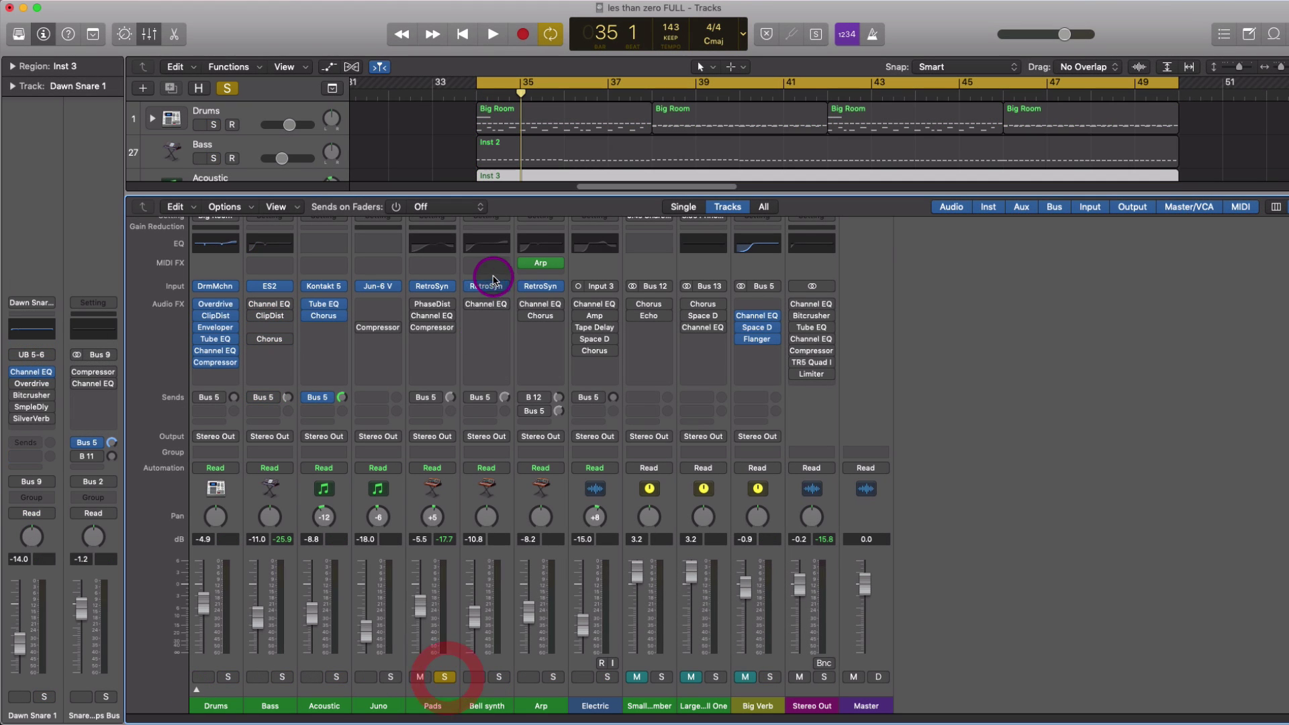
left_click(430, 288)
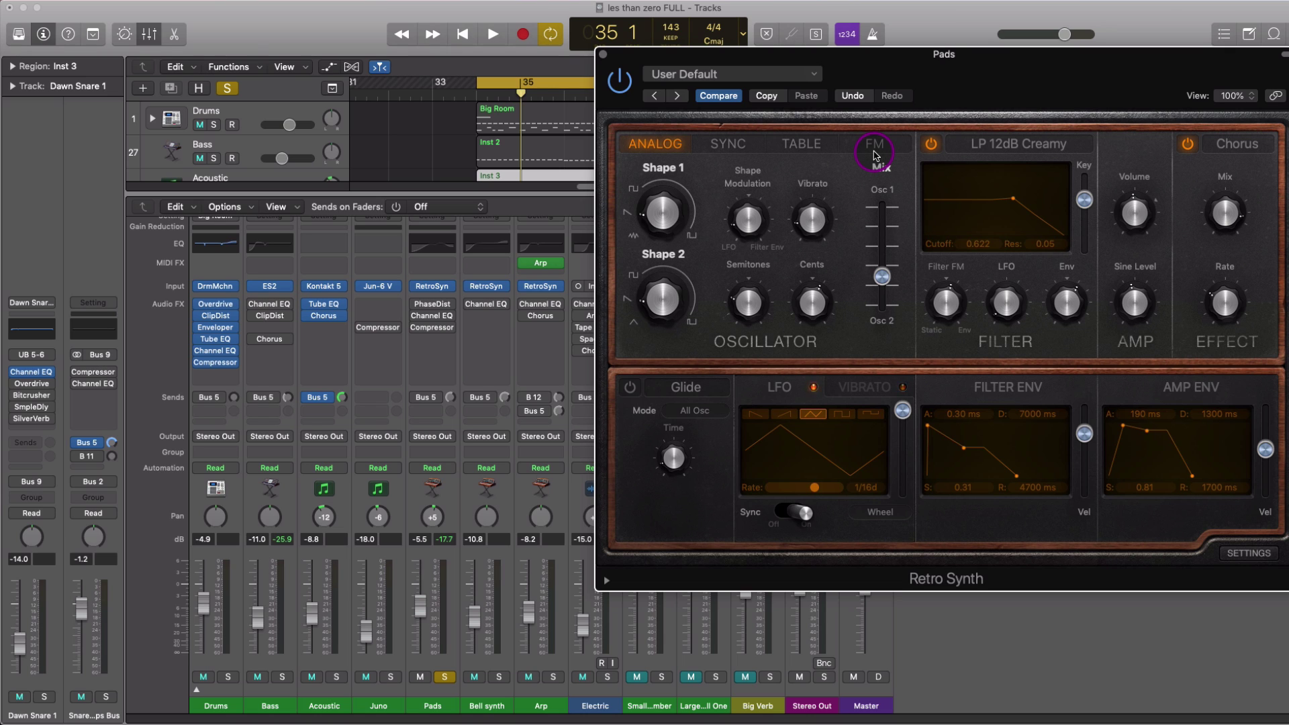
left_click_drag(943, 54, 860, 58)
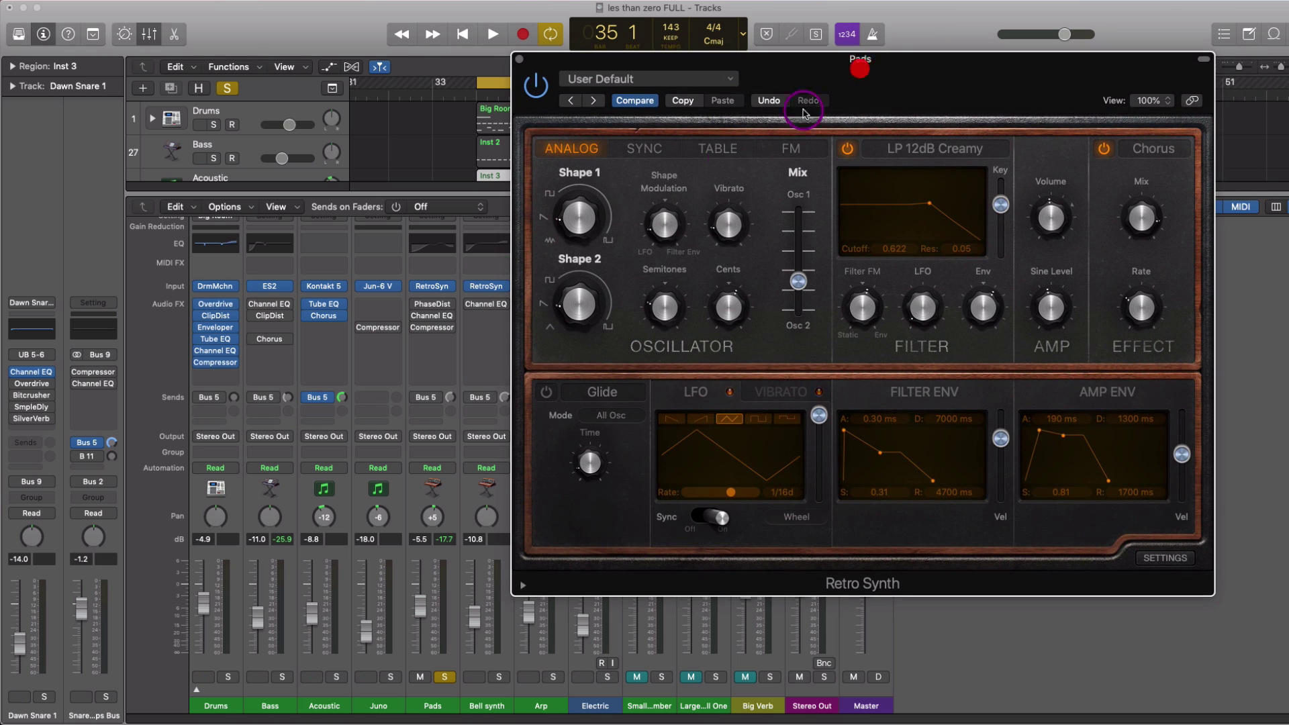
mouse_move(616, 207)
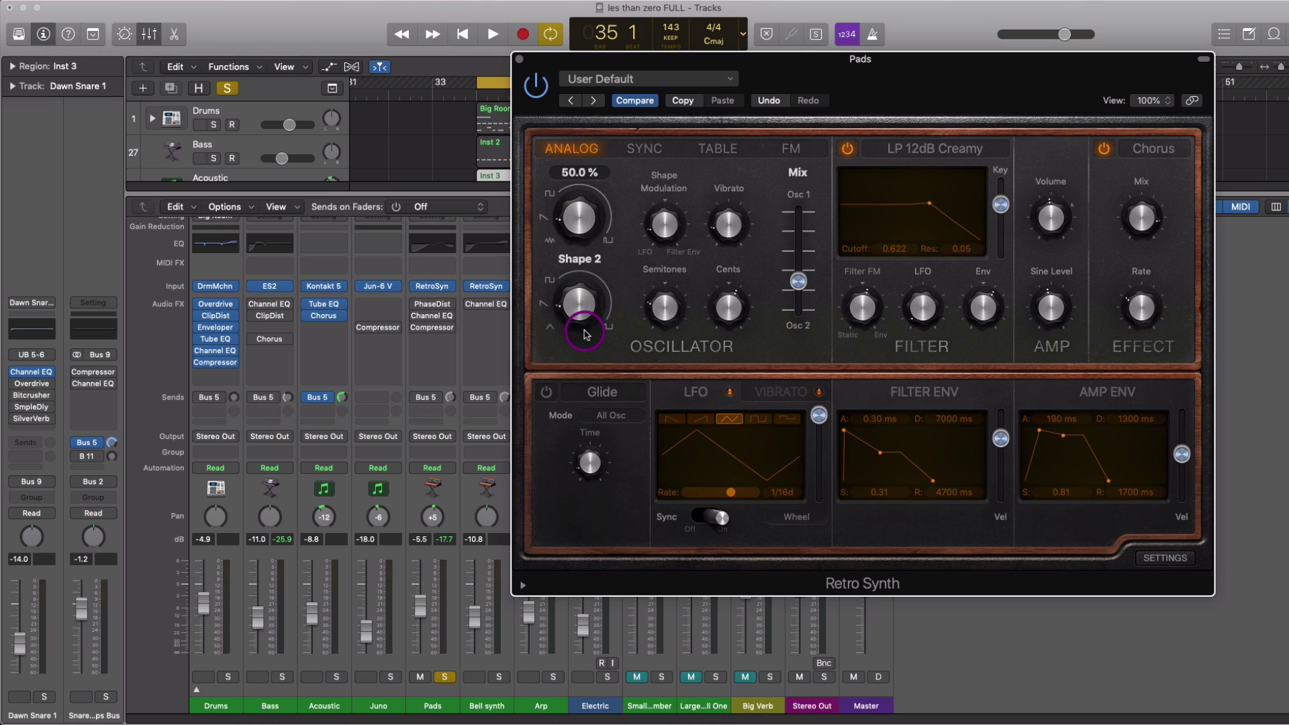
mouse_move(587, 300)
mouse_move(660, 325)
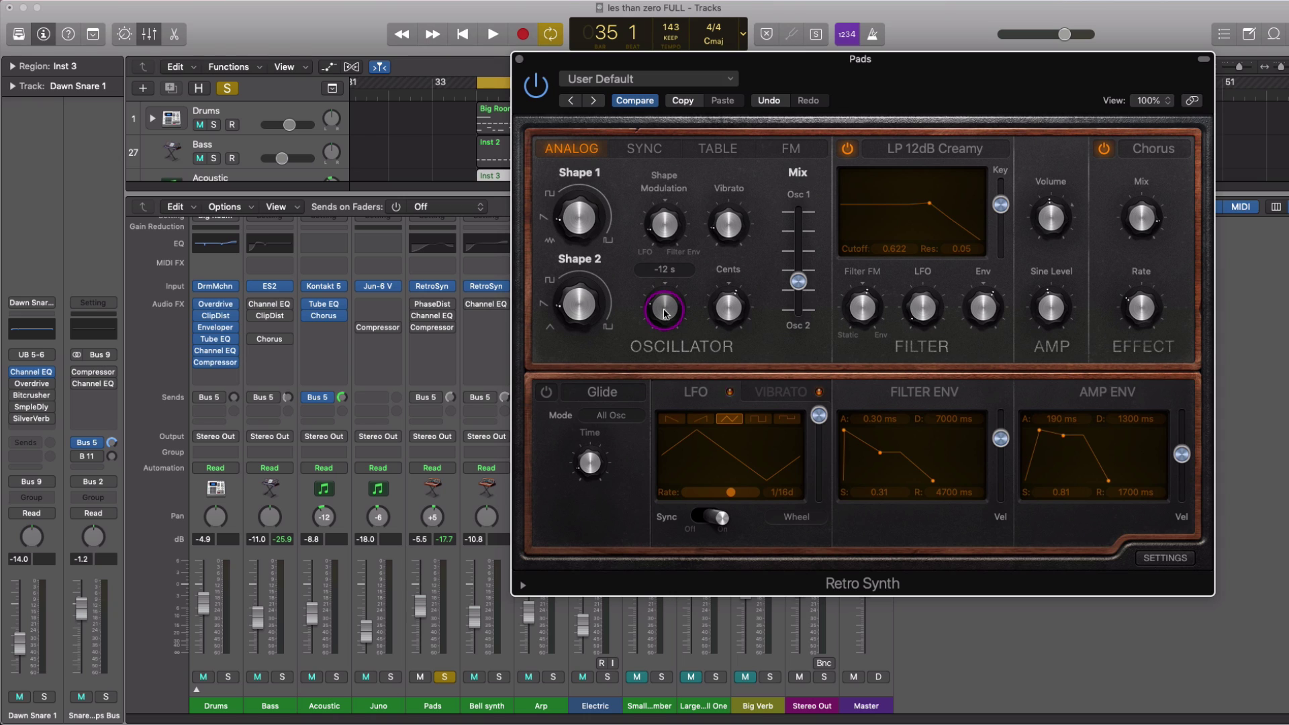
mouse_move(741, 314)
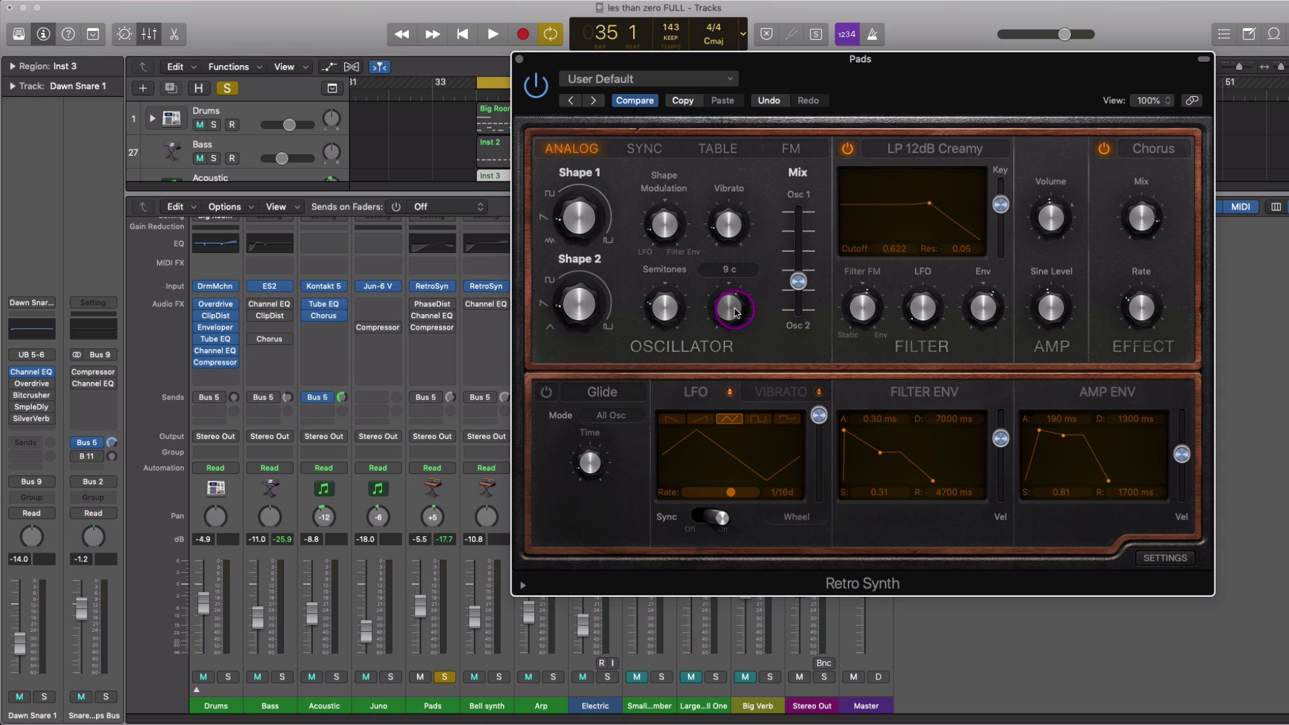
left_click(736, 313)
Audition the Retro Synth oscillator mix at 0.00 and set it to 0.70 while the pads play
left_click(803, 285)
left_click_drag(801, 285, 803, 217)
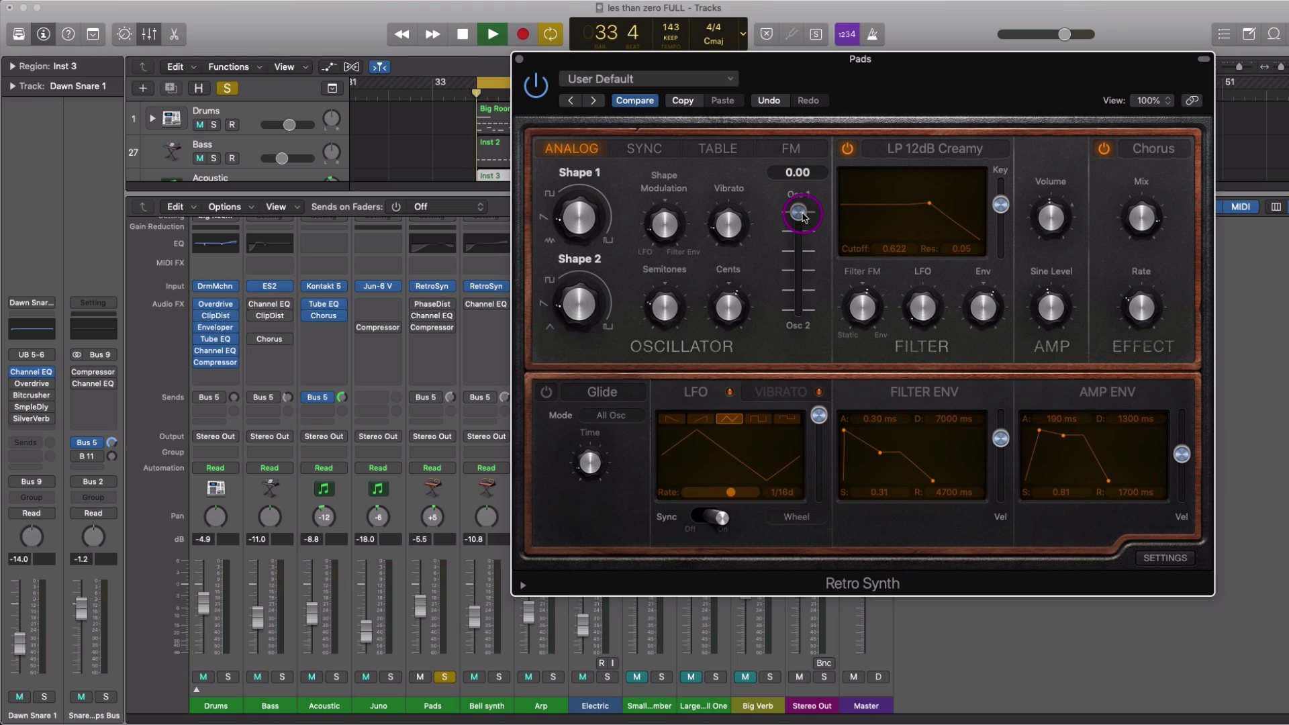
left_click_drag(801, 213, 803, 282)
key("space")
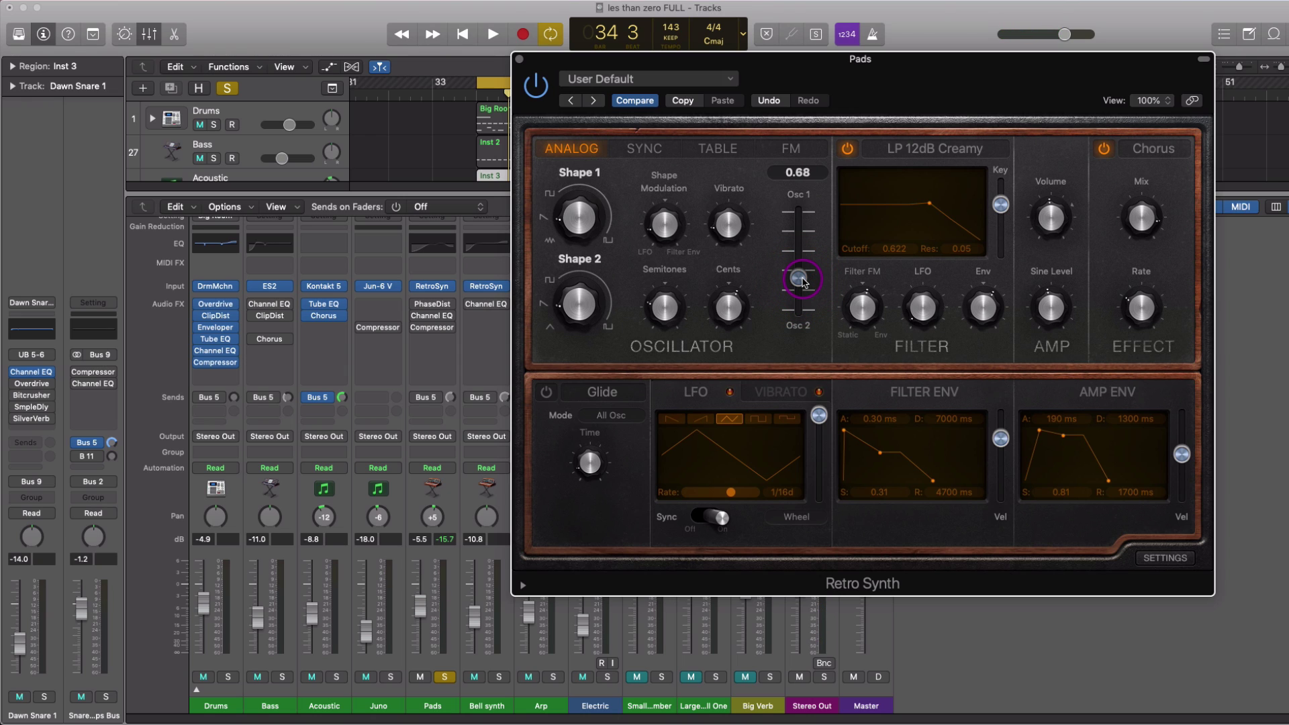
key("space")
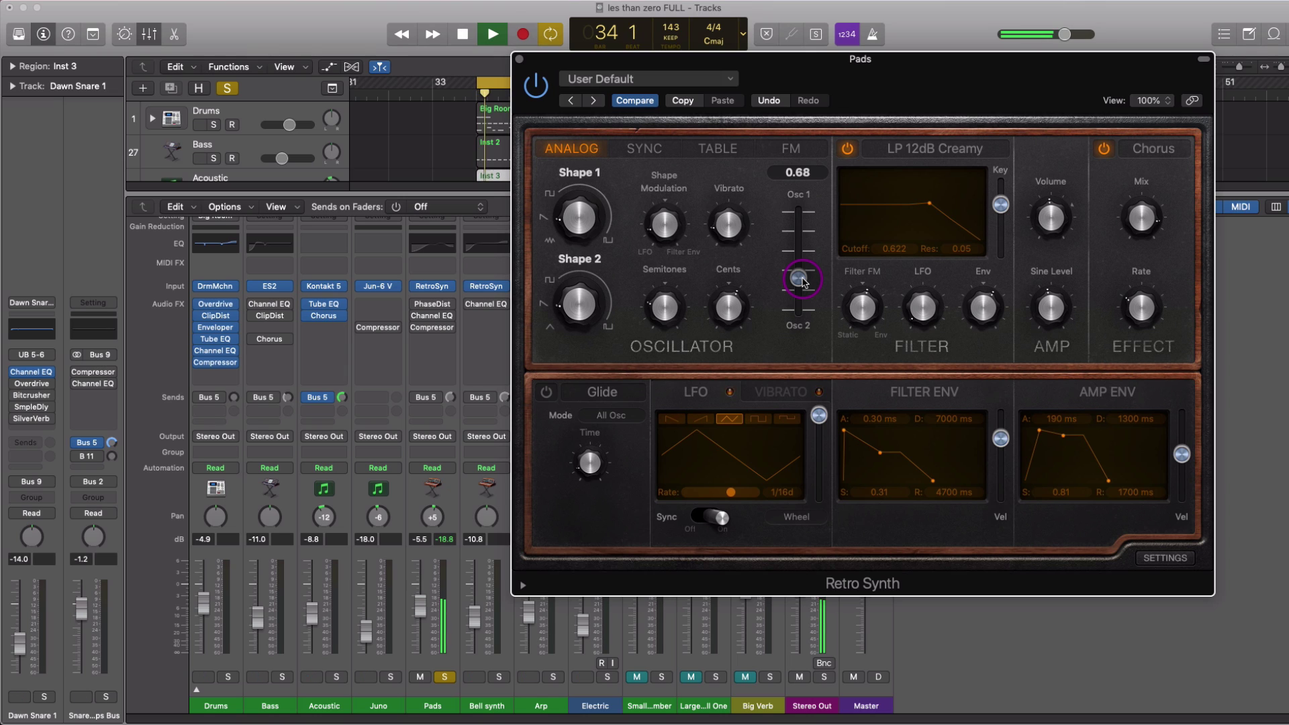
left_click_drag(803, 282, 803, 284)
left_click(803, 283)
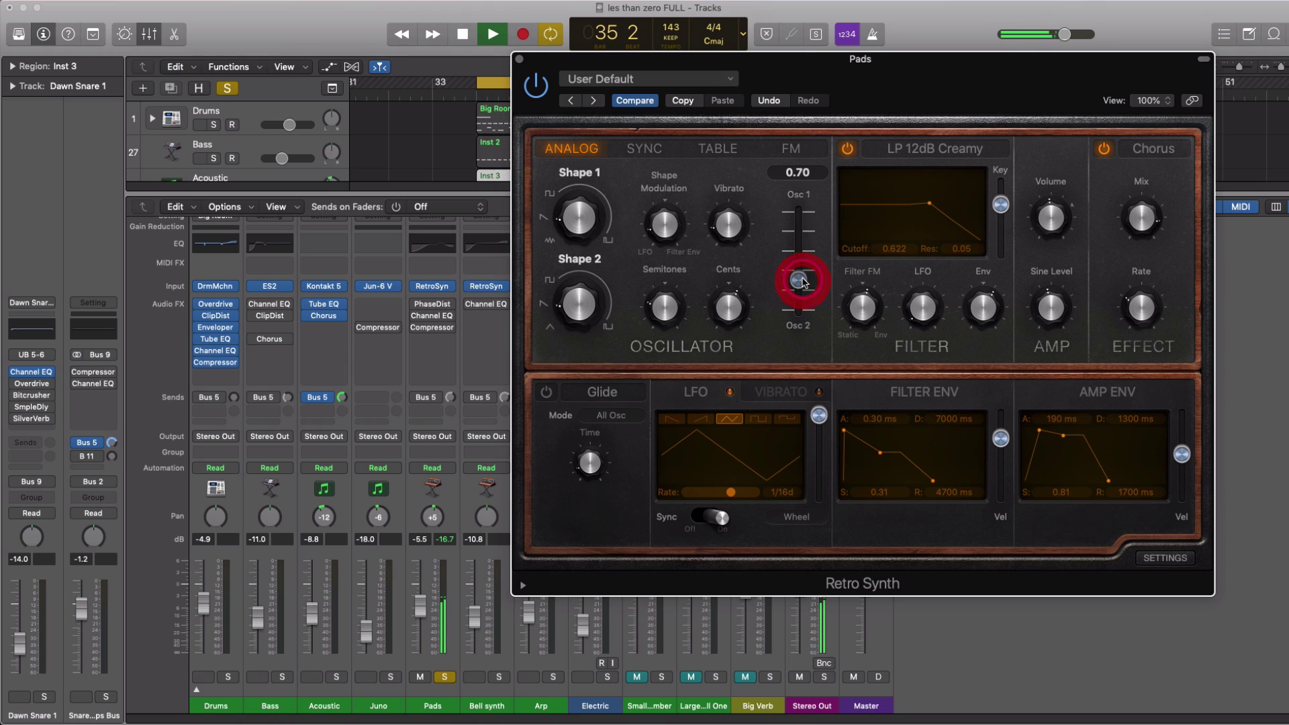
key("space")
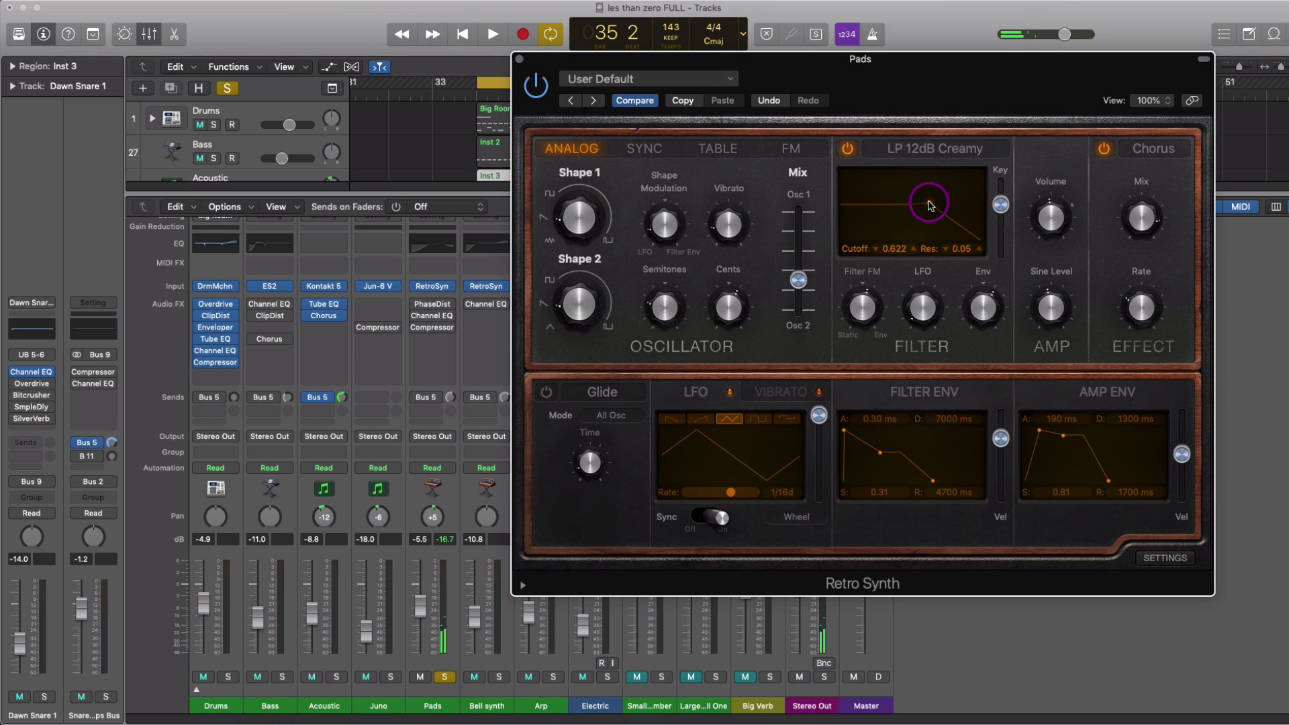
Set the Retro Synth filter cutoff to 0.608 and resonance to 0.00, and play the pads to hear it
mouse_move(934, 206)
left_mouse_down()
mouse_move(982, 206)
mouse_move(943, 211)
left_mouse_up()
key("space")
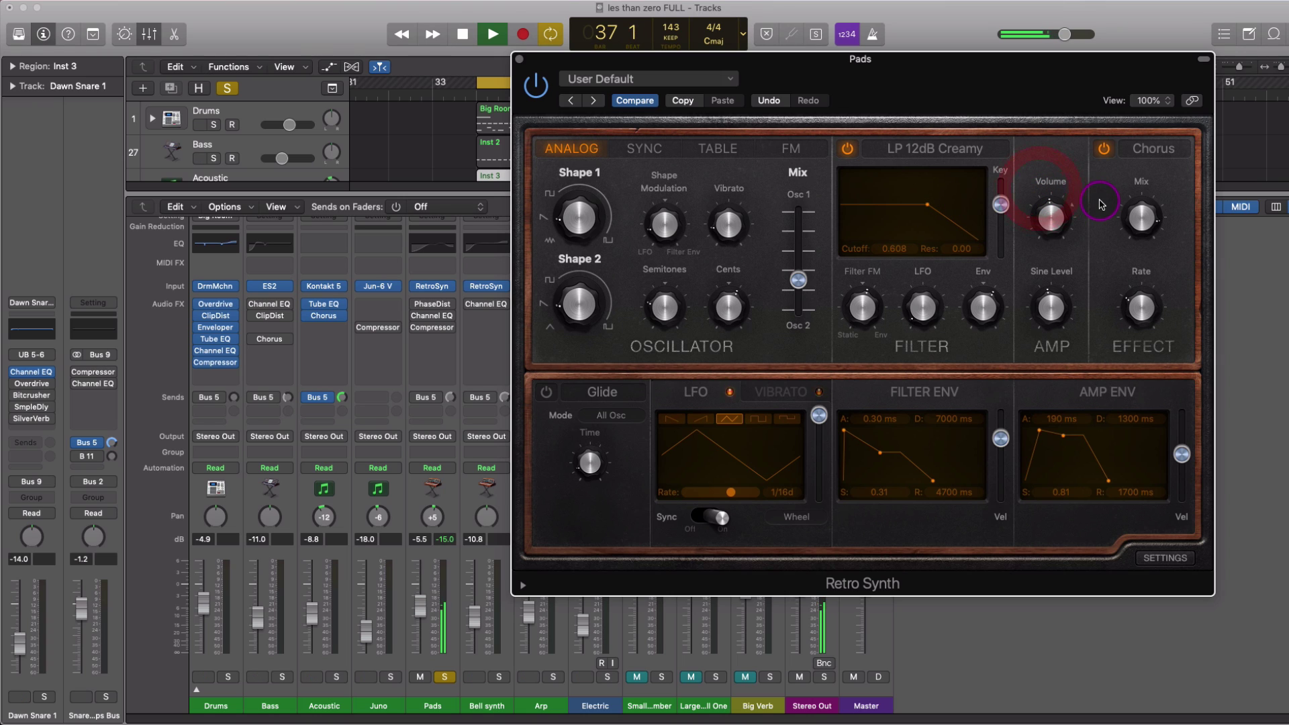
key("space")
Play the pads with the Retro Synth effect switched off and back on, keeping Chorus as the effect type
left_click(1104, 148)
left_click(1153, 151)
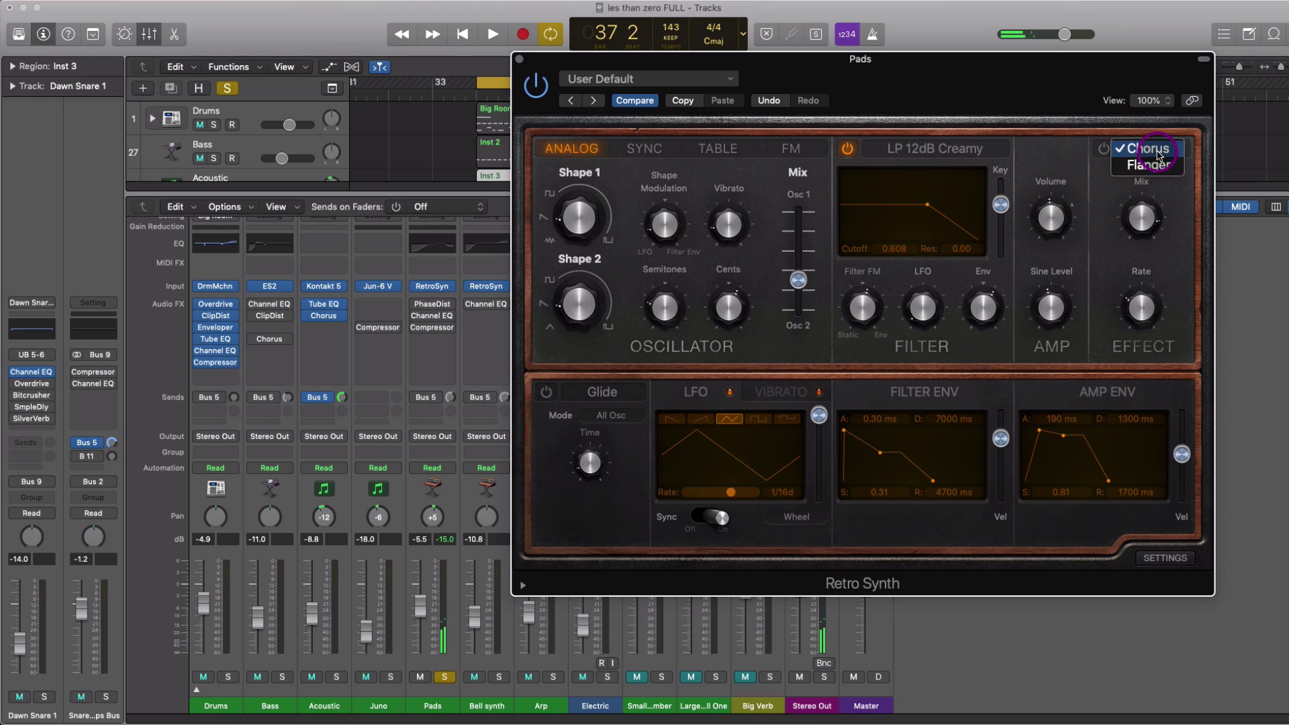
left_click(1166, 152)
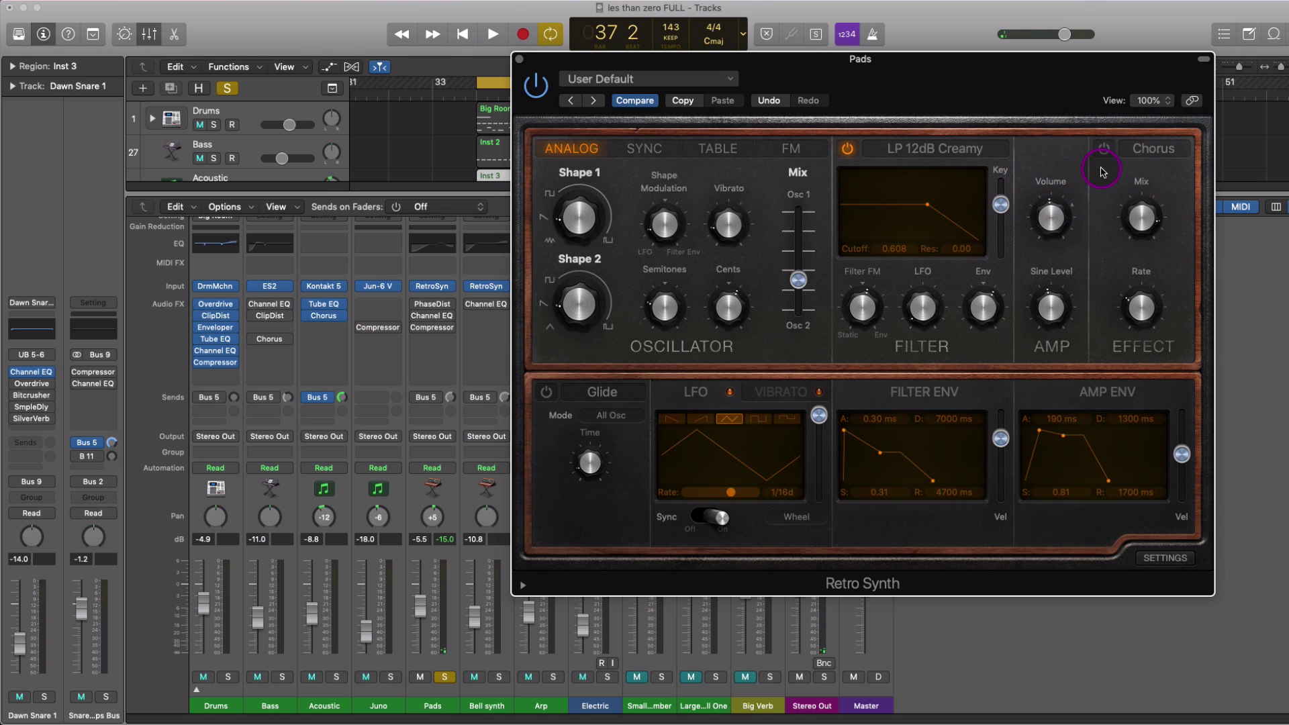
key("space")
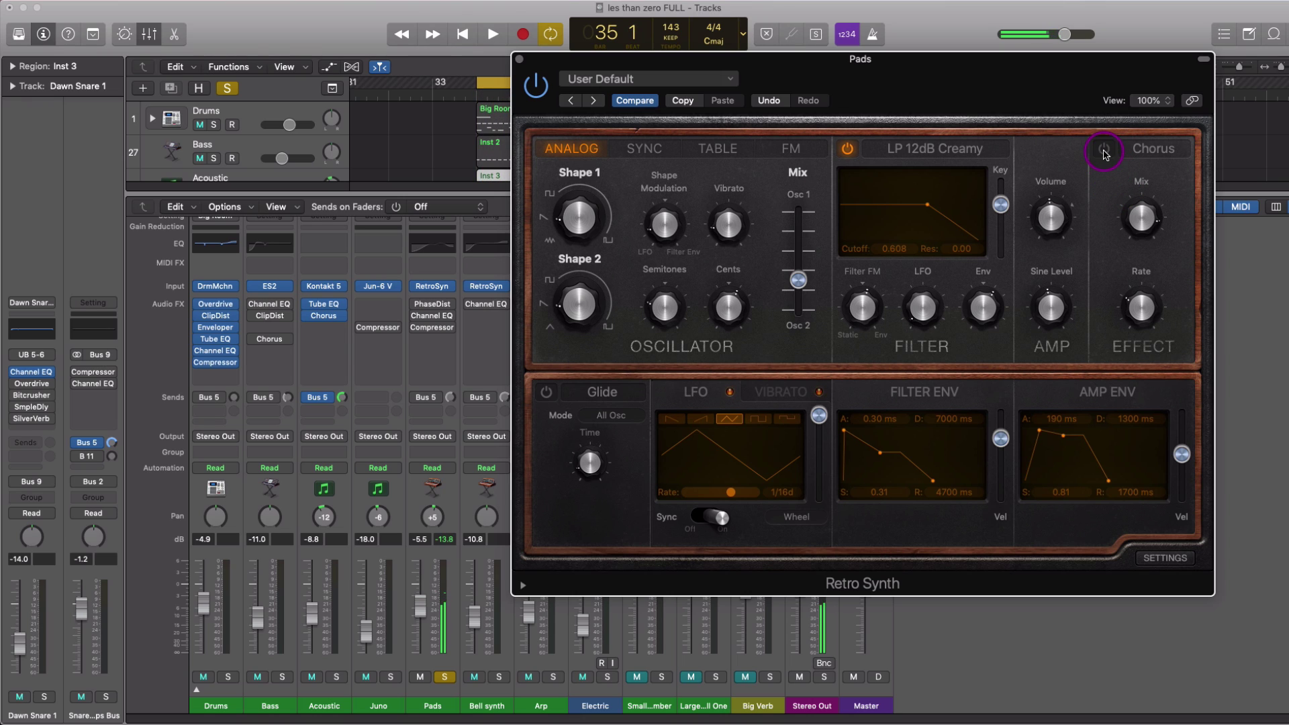
left_click(1105, 152)
mouse_move(1150, 229)
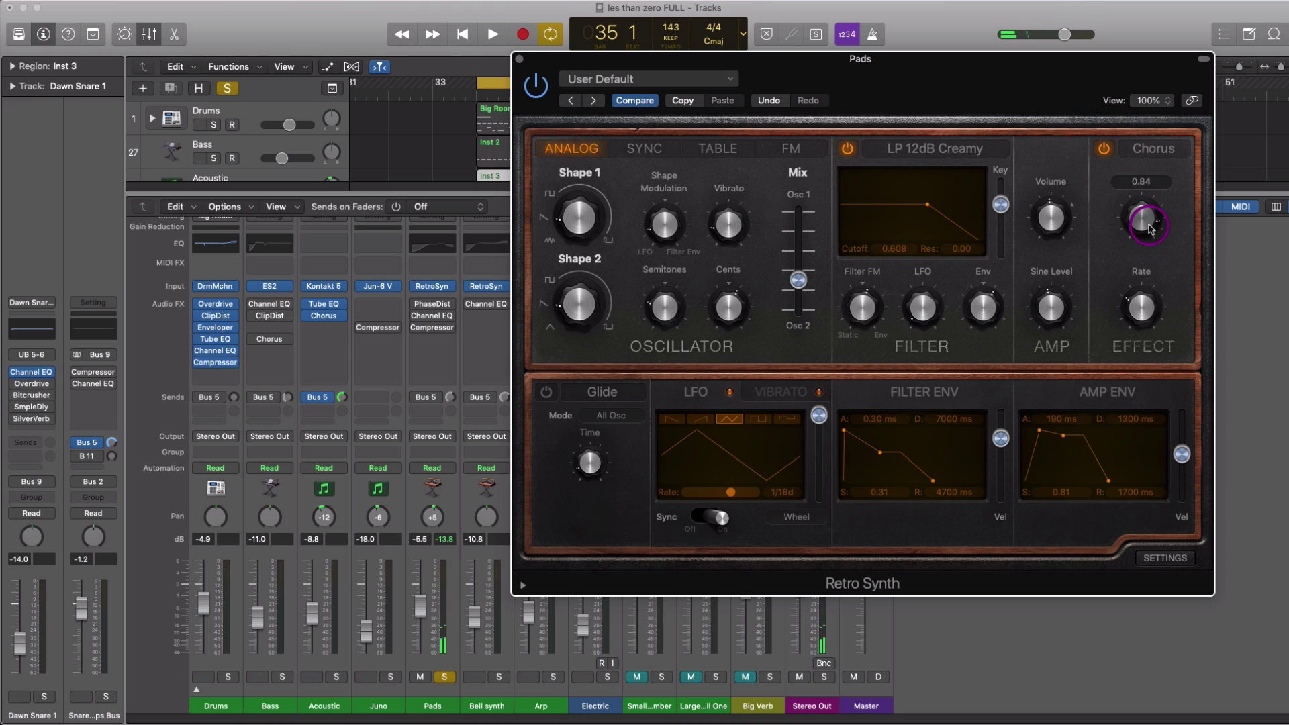
left_click_drag(1148, 226, 1142, 223)
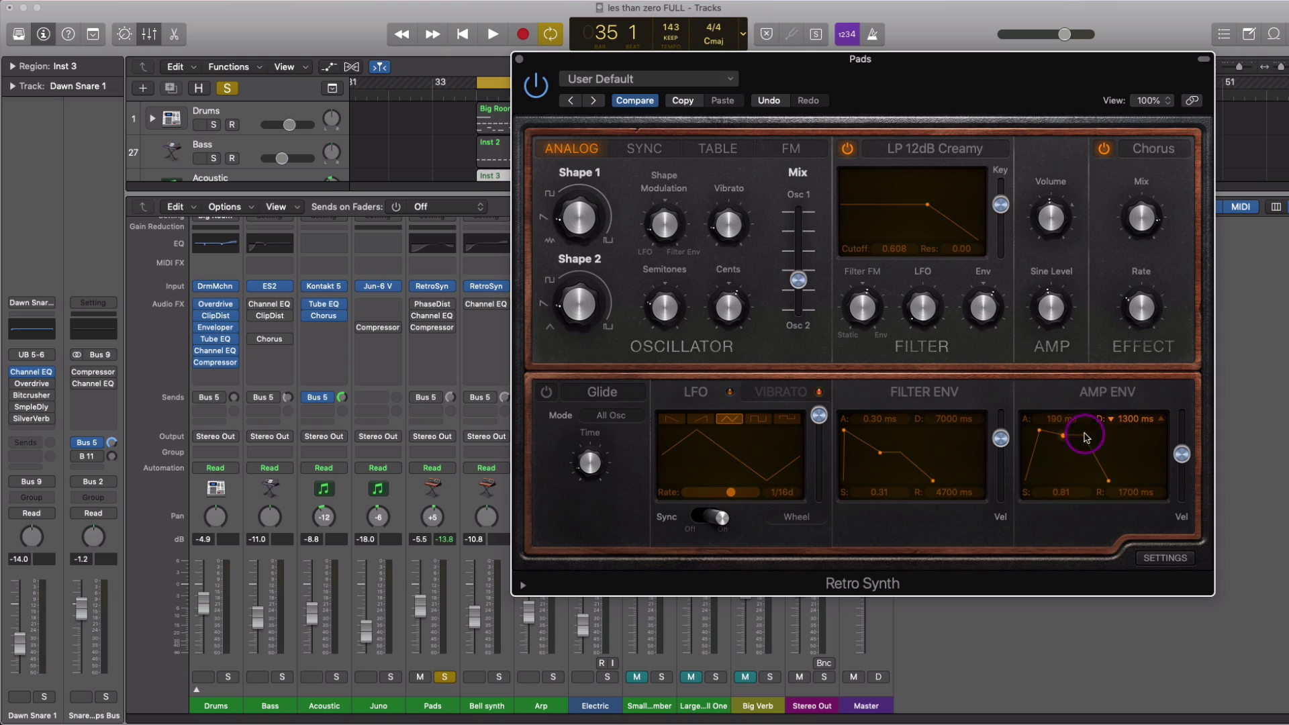
Try the amp envelope attack at 0.00 ms and play the pads
left_click_drag(1035, 436, 1022, 434)
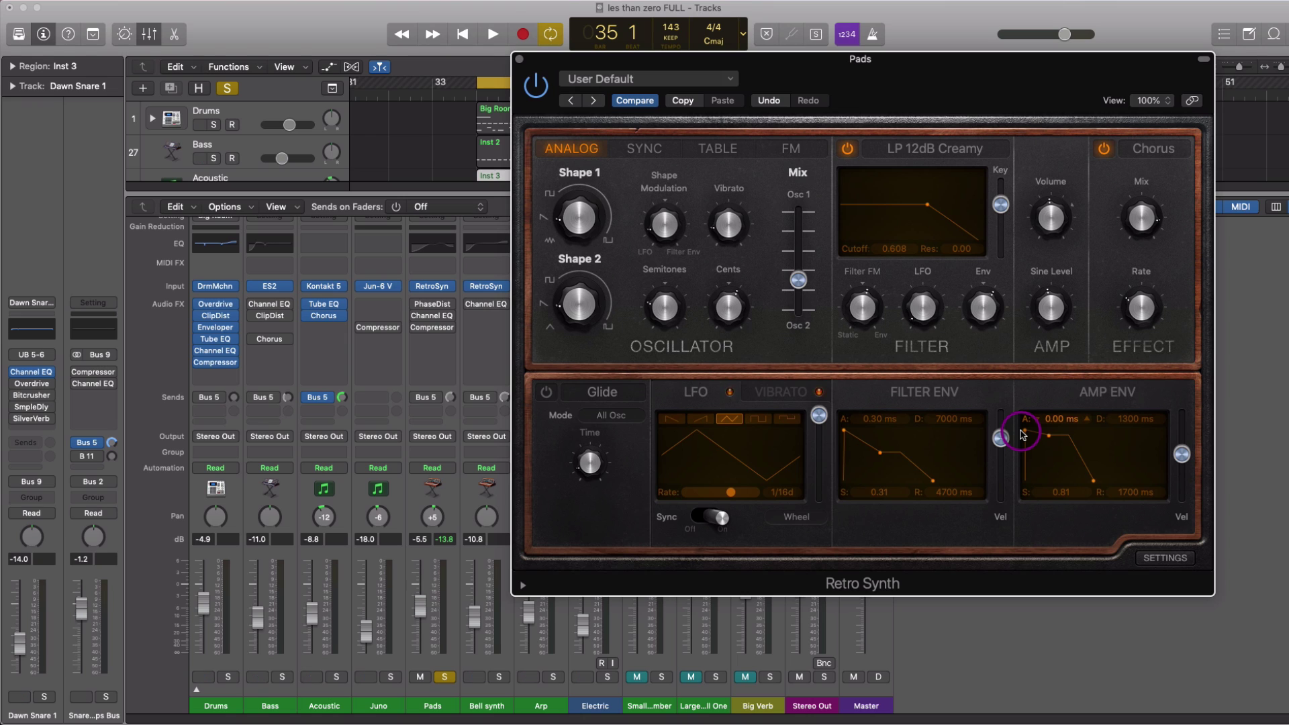
key("space")
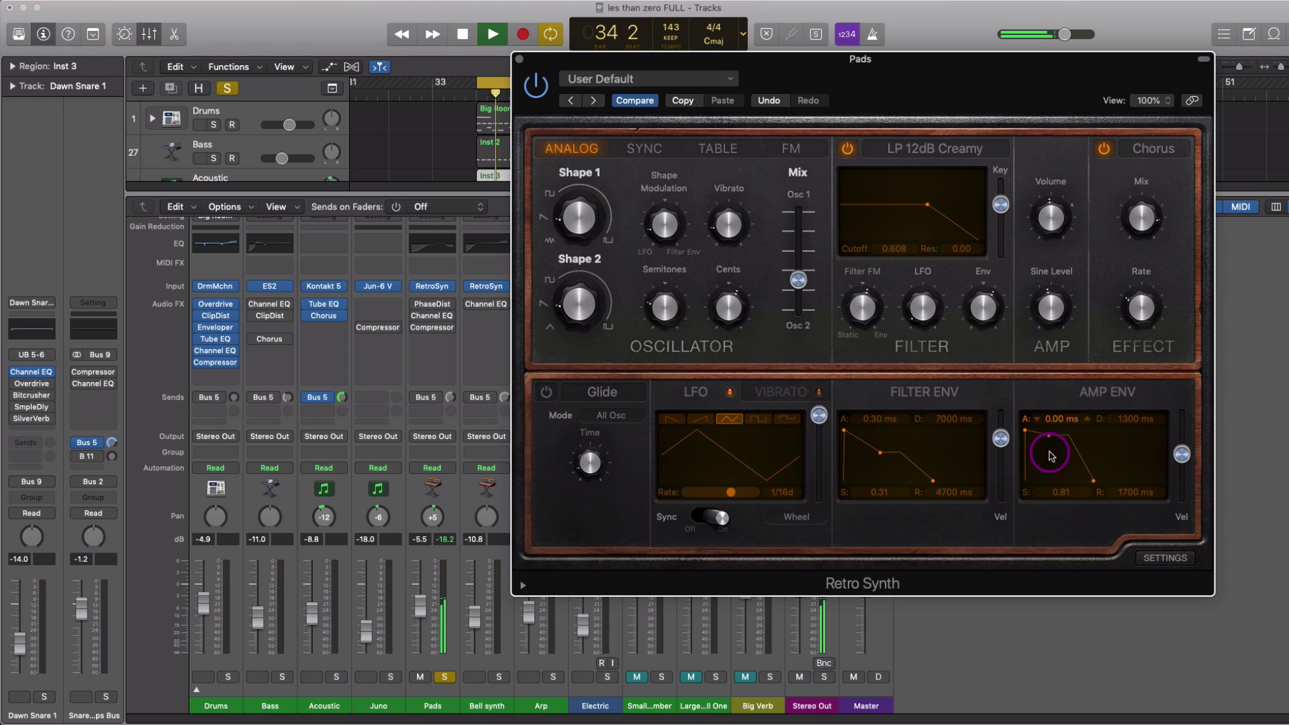
key("space")
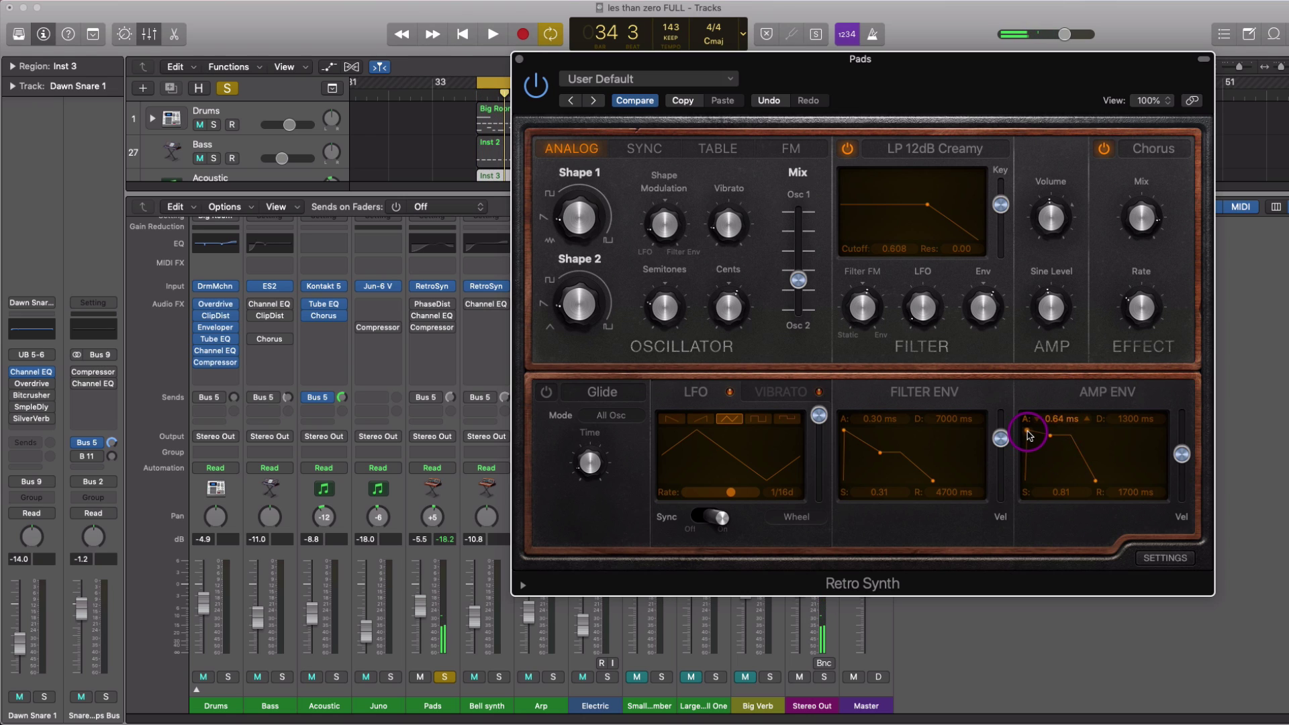
Set the Retro Synth amp envelope attack to 290 ms and its release to 1800 ms
left_click_drag(1032, 435, 1040, 435)
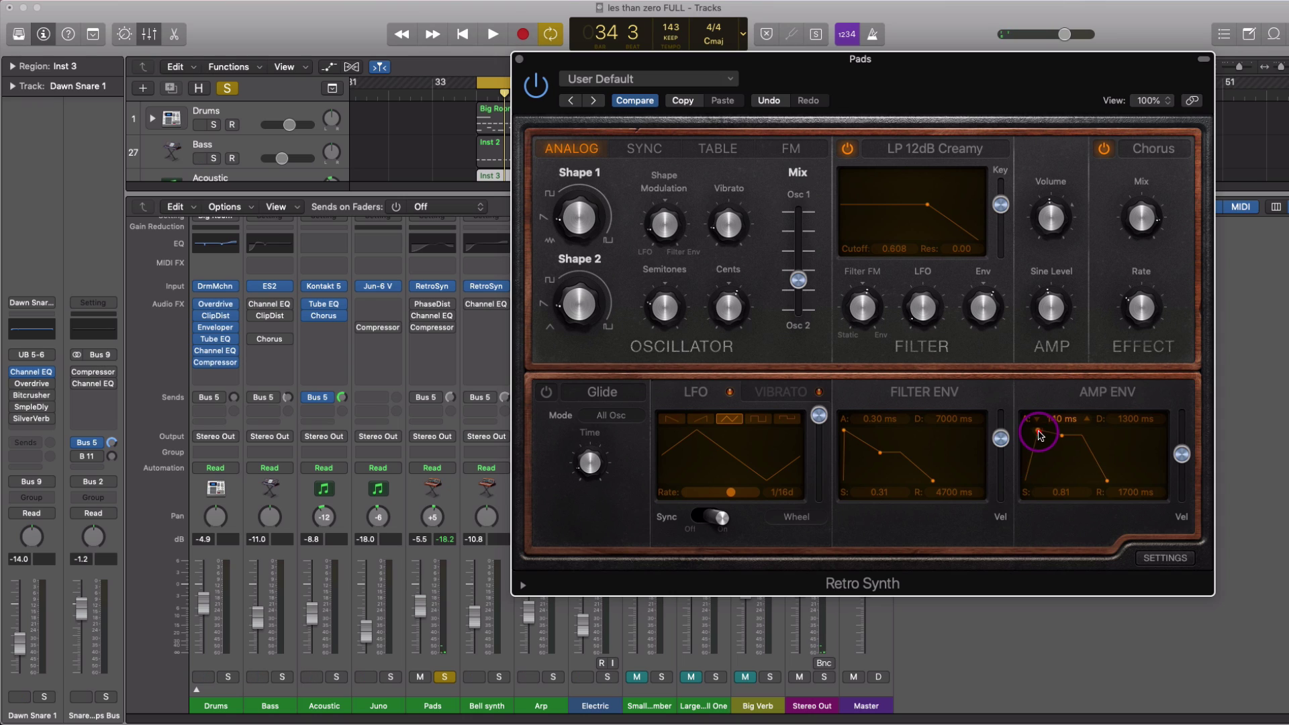
key("space")
key("space")
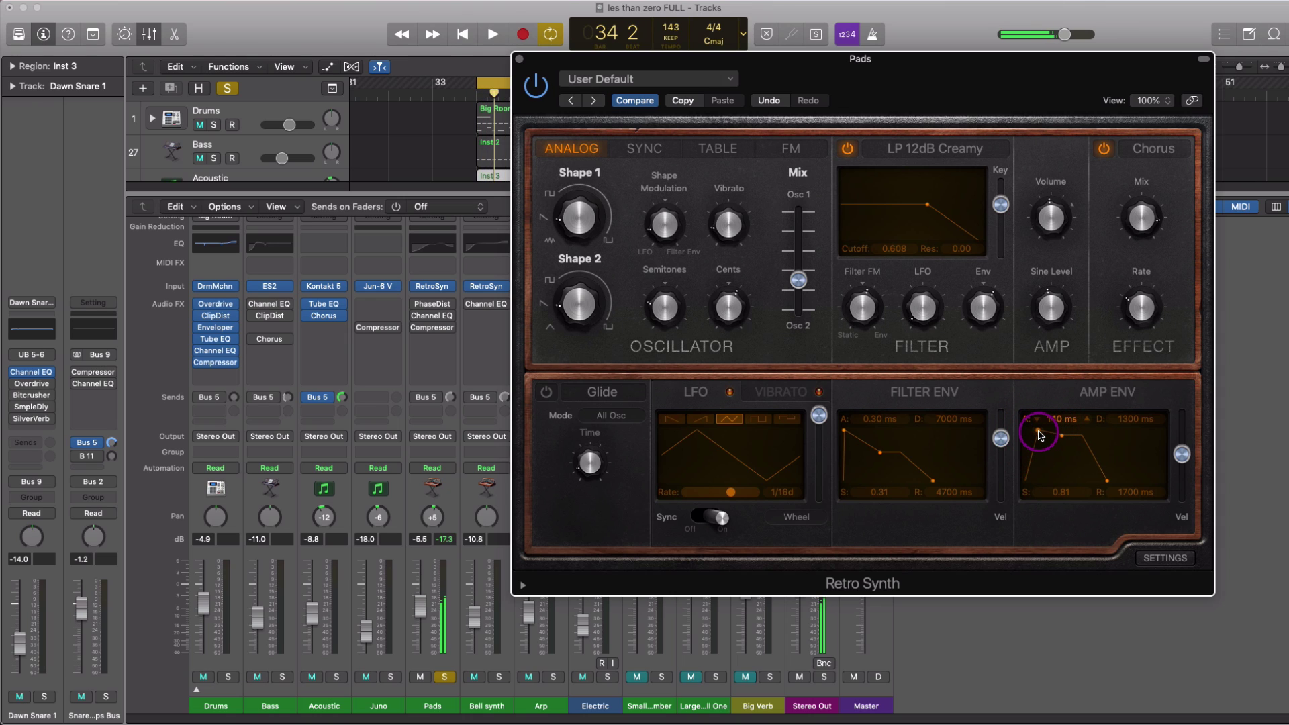
left_click_drag(1042, 432, 1042, 432)
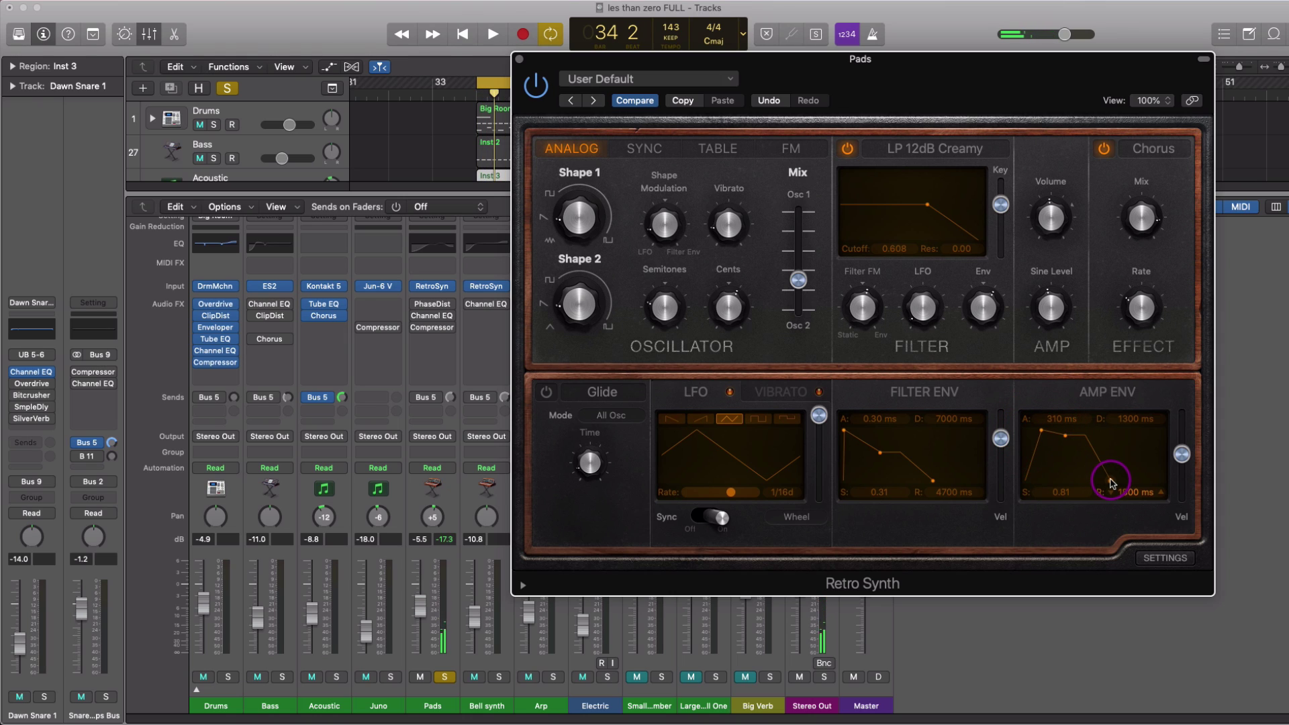
left_click(1112, 484)
Play the pads to check the synth sound, stop playback, and close Retro Synth
key("space")
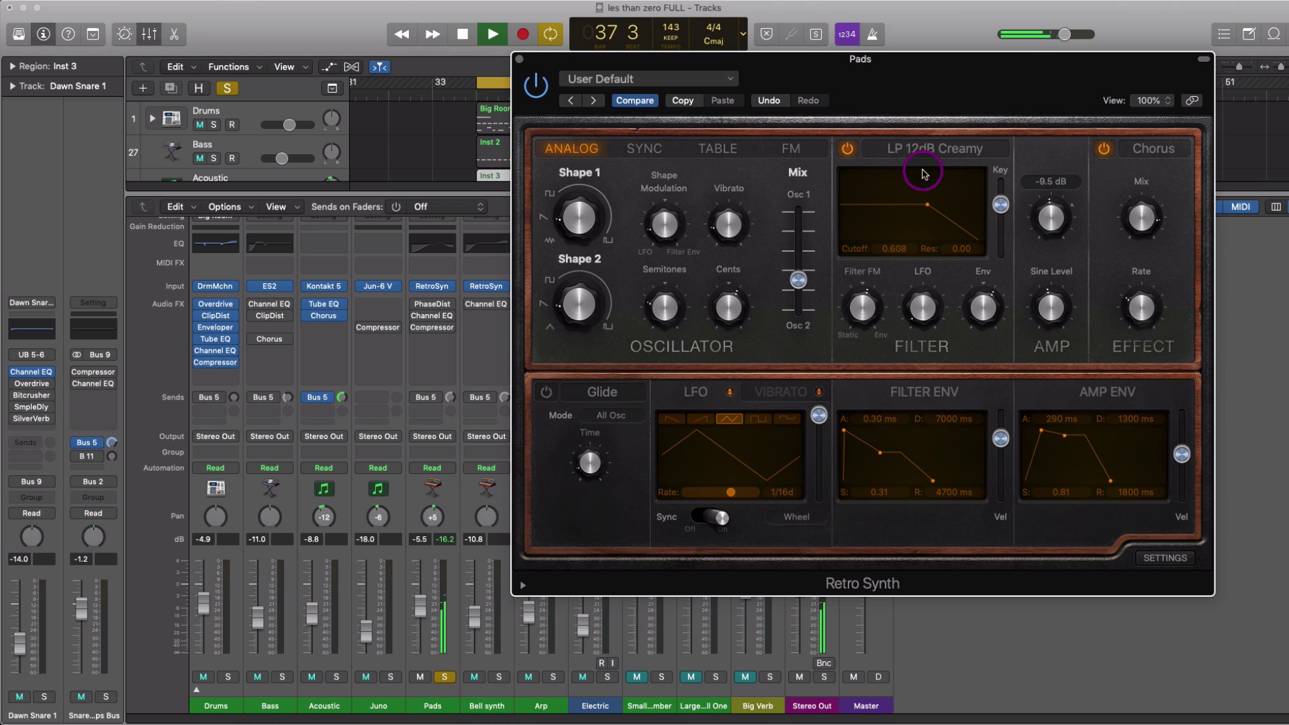
key("space")
left_click(519, 62)
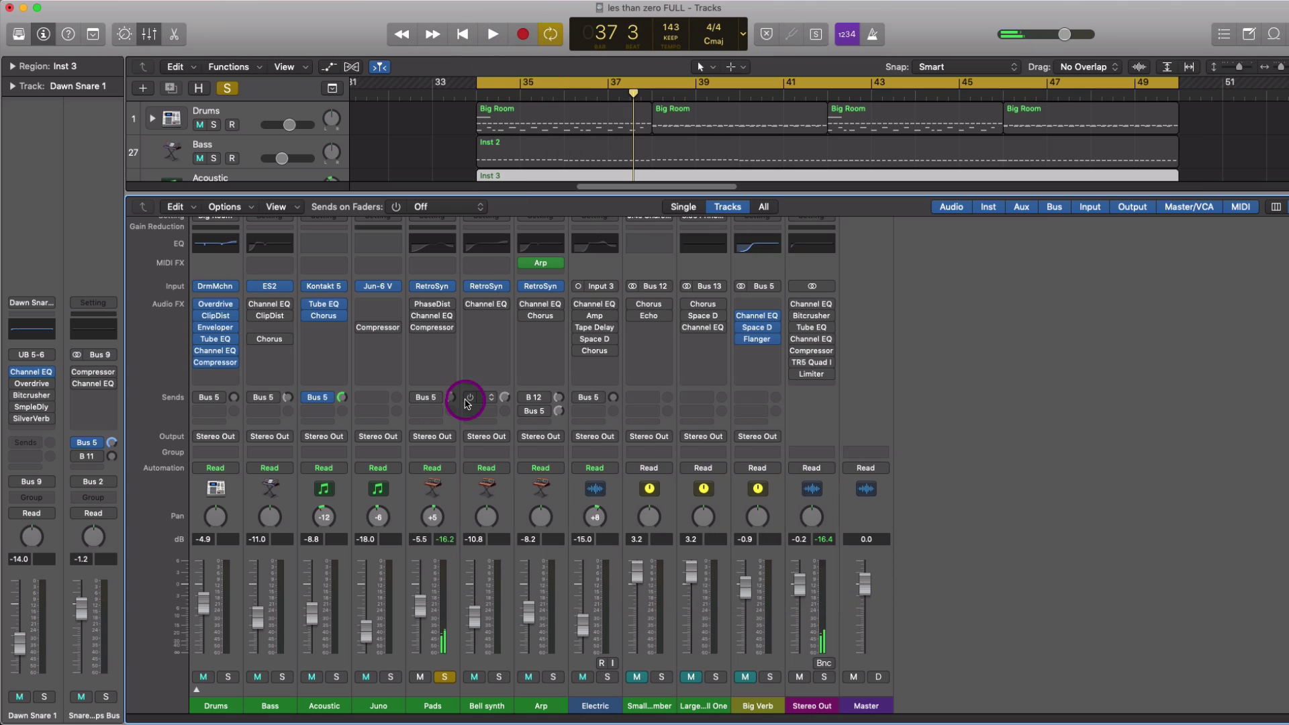
Enable Phase Distortion on the Pads channel and set its intensity to 35% while the pads play
left_click(418, 304)
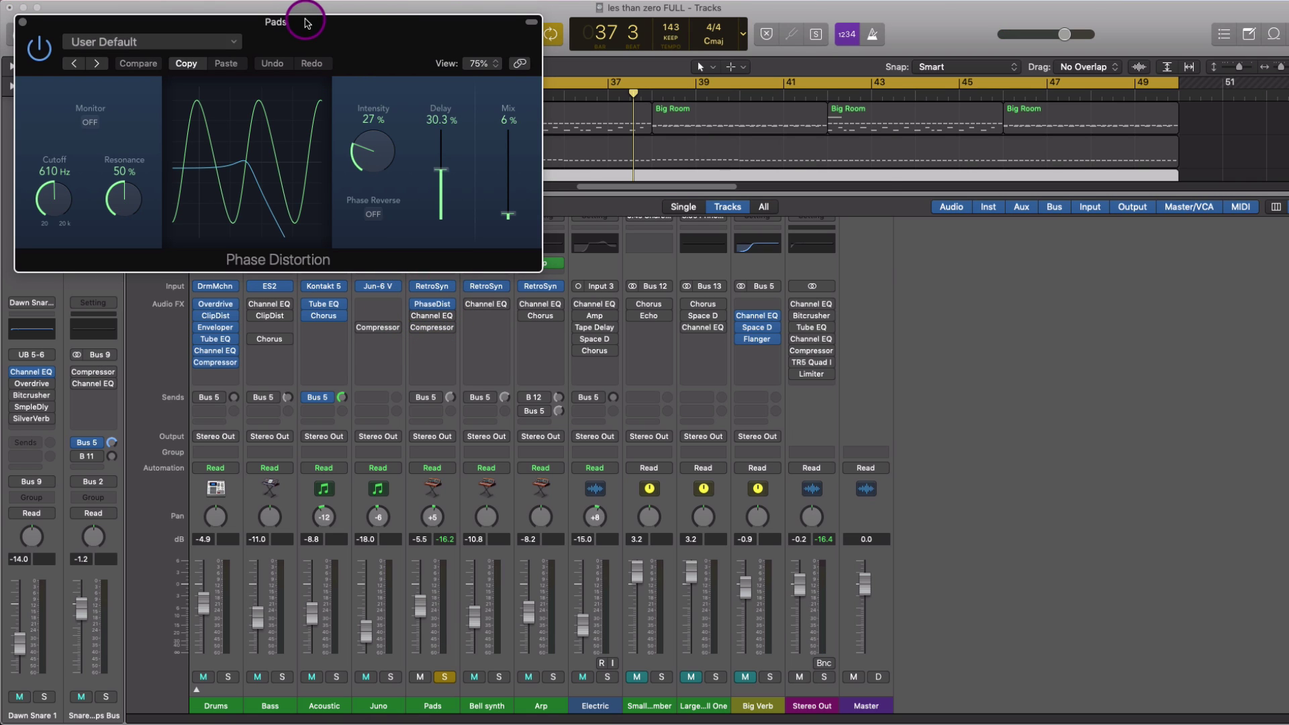
left_click_drag(310, 24, 901, 153)
key("space")
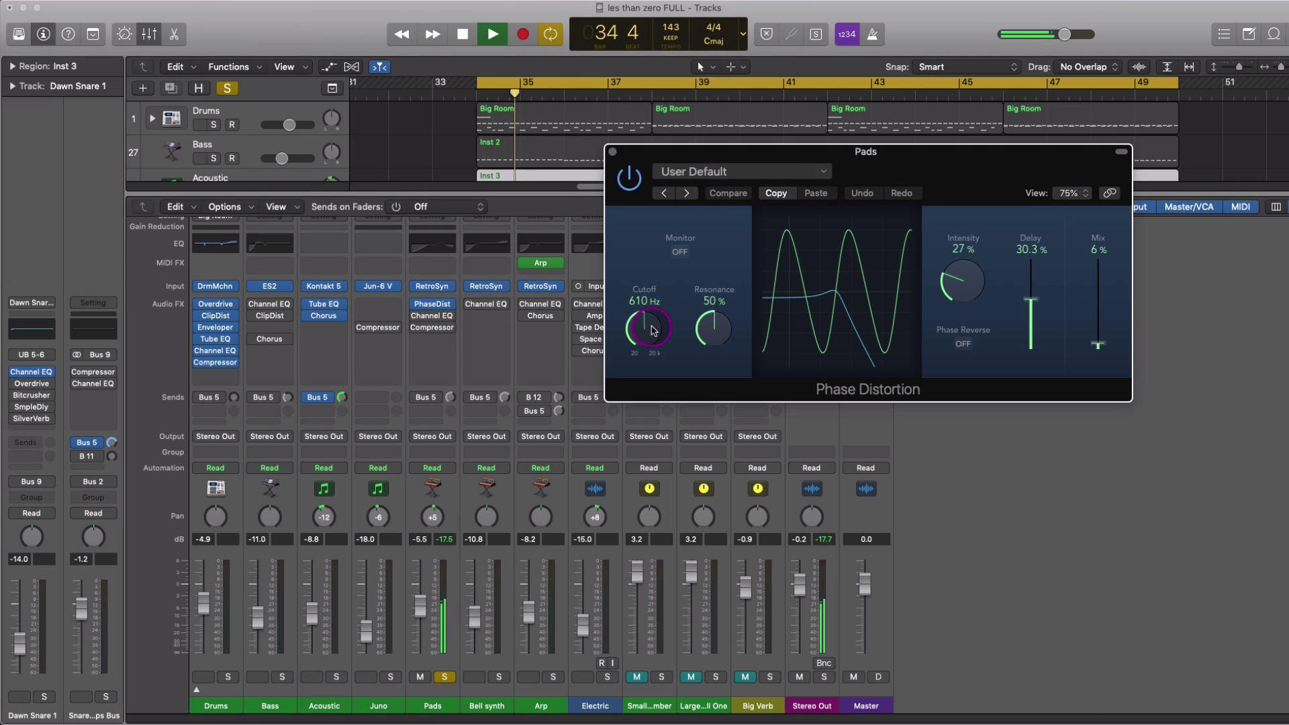
mouse_move(958, 291)
left_mouse_down()
mouse_move(980, 253)
mouse_move(993, 135)
mouse_move(973, 275)
left_mouse_up()
key("space")
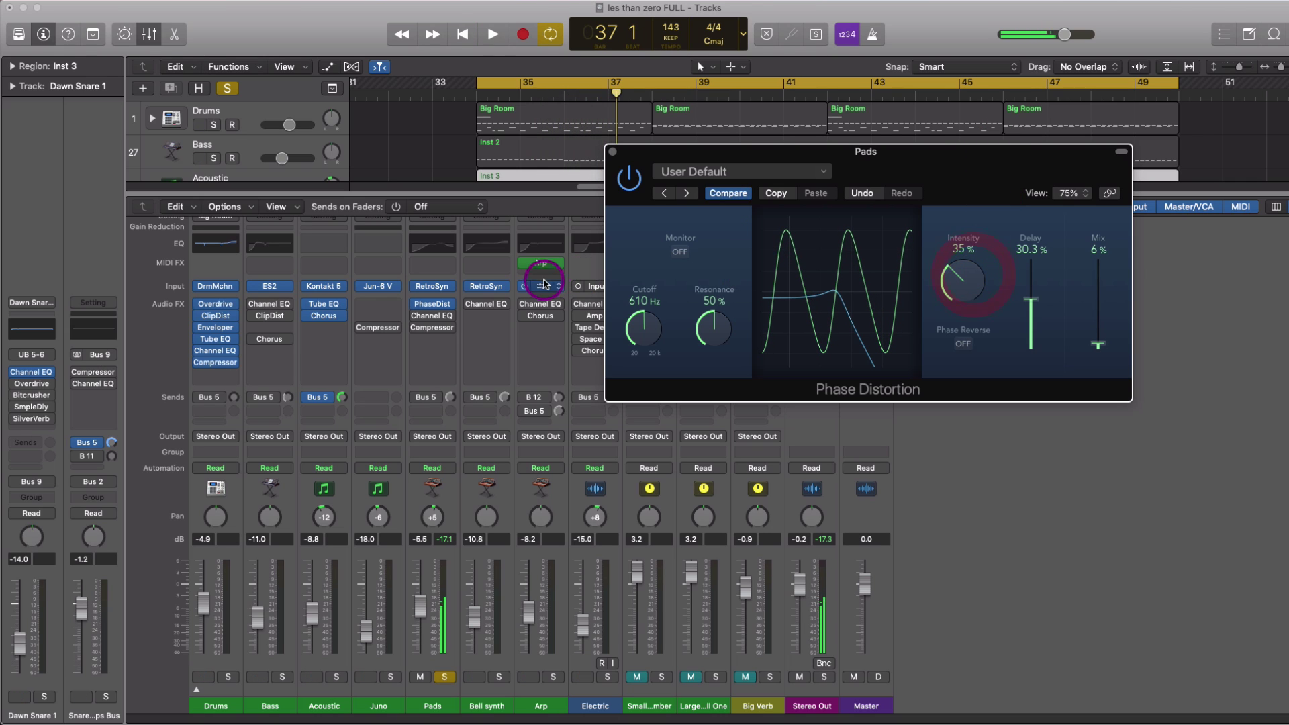
Enable the Pads channel's Channel EQ, set its high shelf to -6.5 dB at 7200 Hz, and close it after listening
left_click(445, 317)
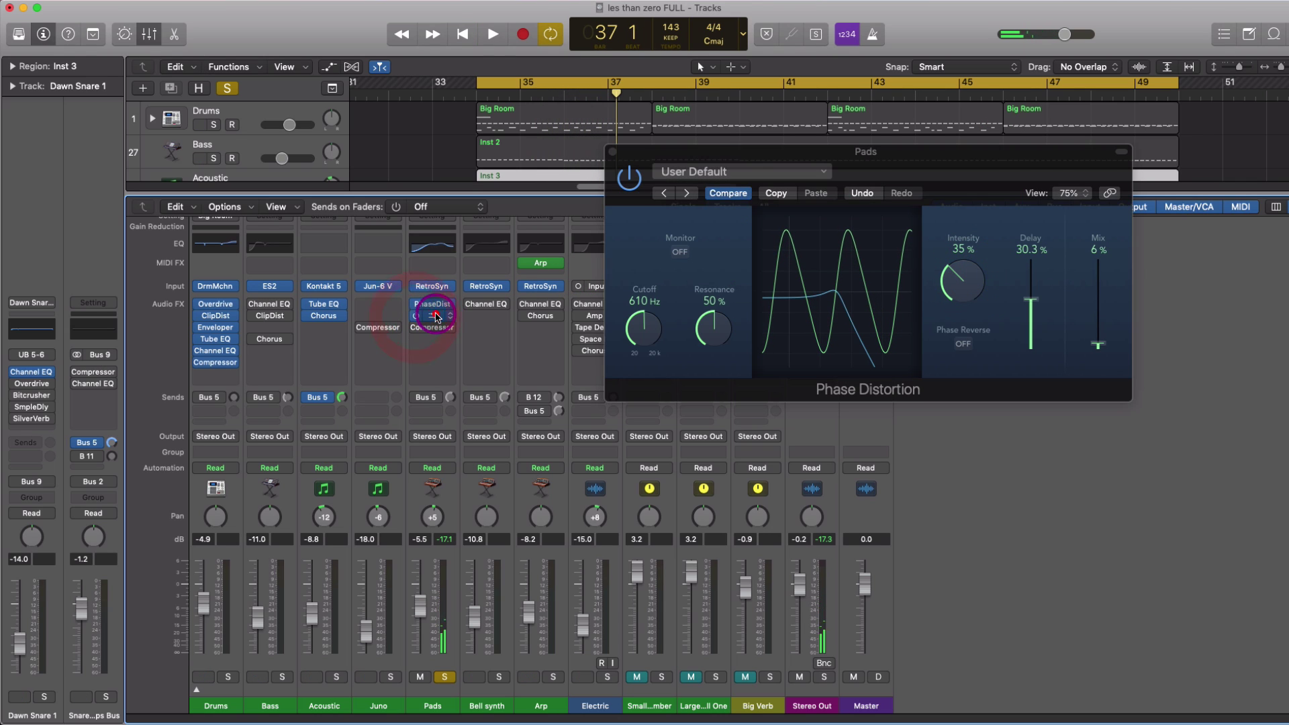
left_click(433, 315)
left_click_drag(555, 178, 565, 225)
key("space")
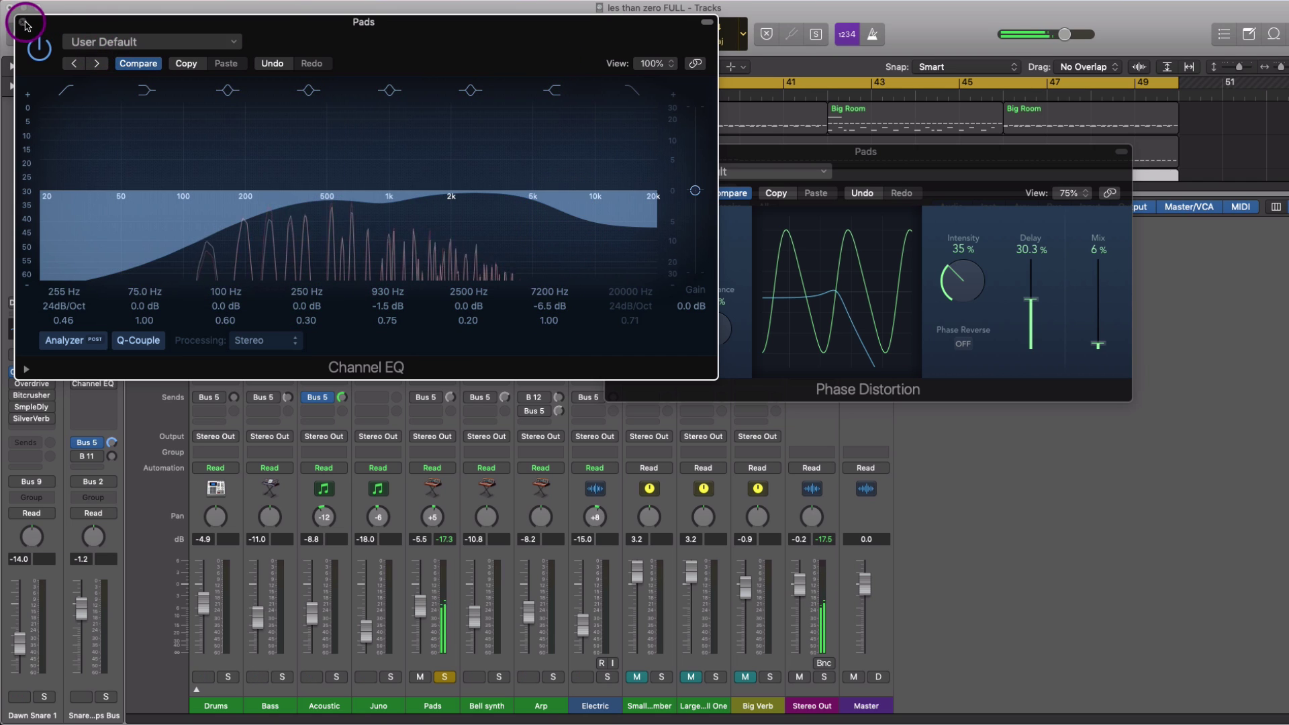
left_click(22, 21)
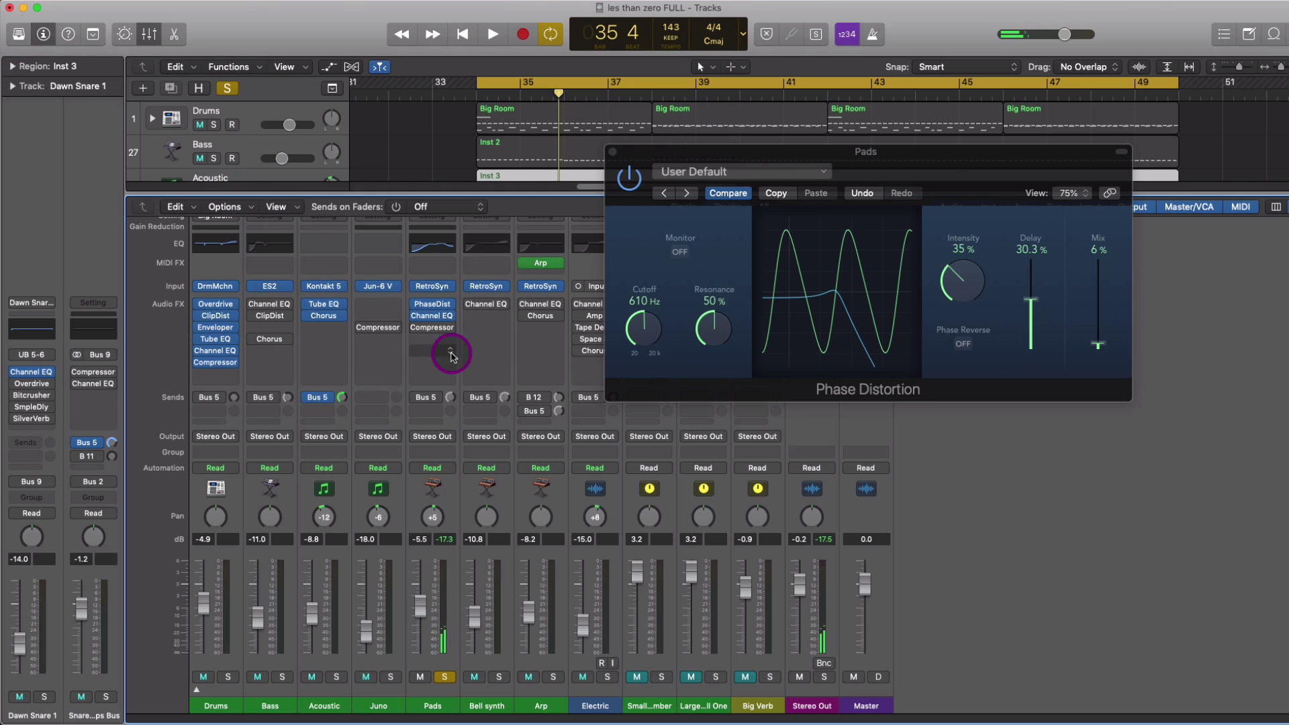
Enable and open the Compressor on the Pads channel and set its side chain source to Dawn Kick 1 (Inst 1)
left_click(424, 331)
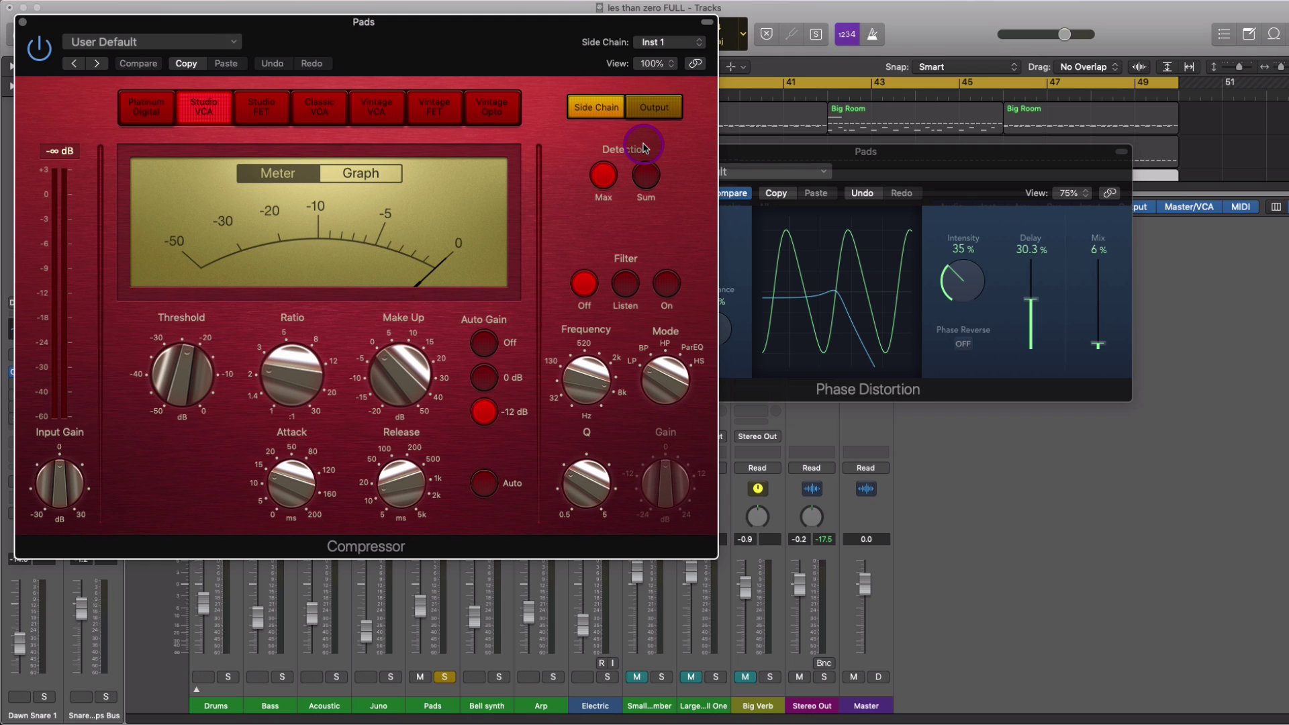
left_click(661, 43)
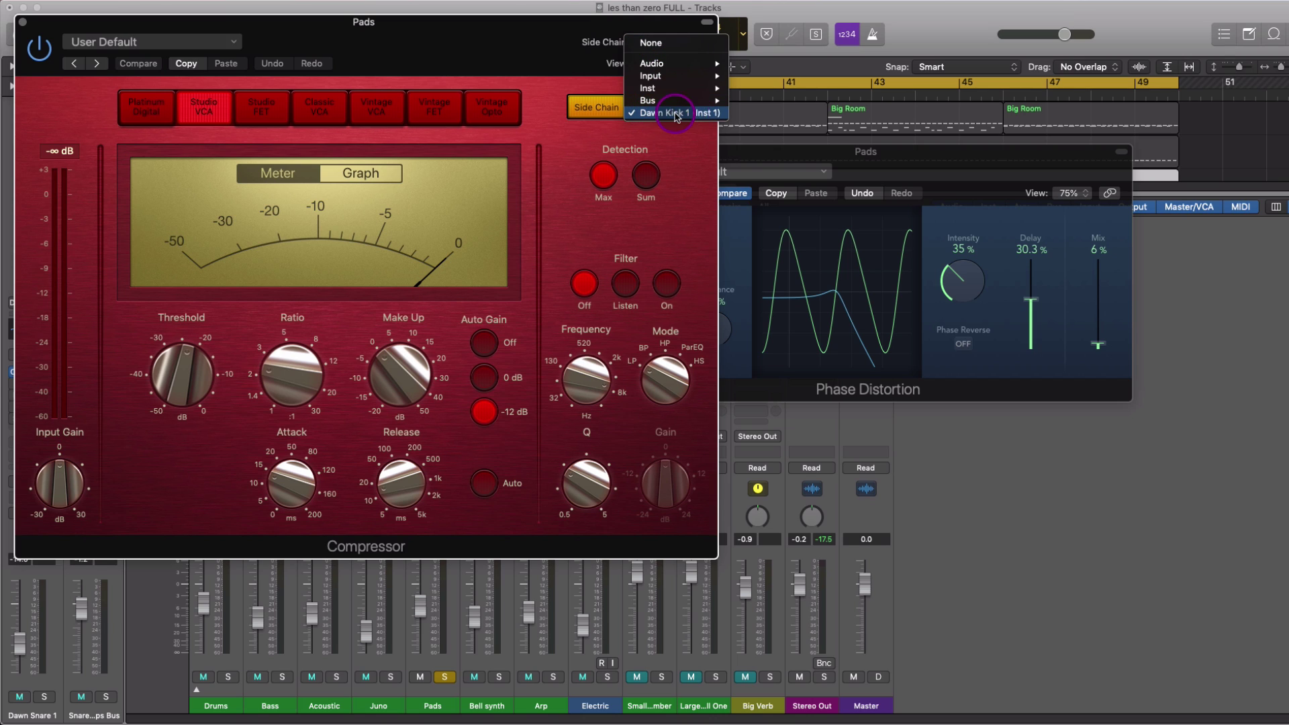
left_click(689, 161)
left_click(597, 108)
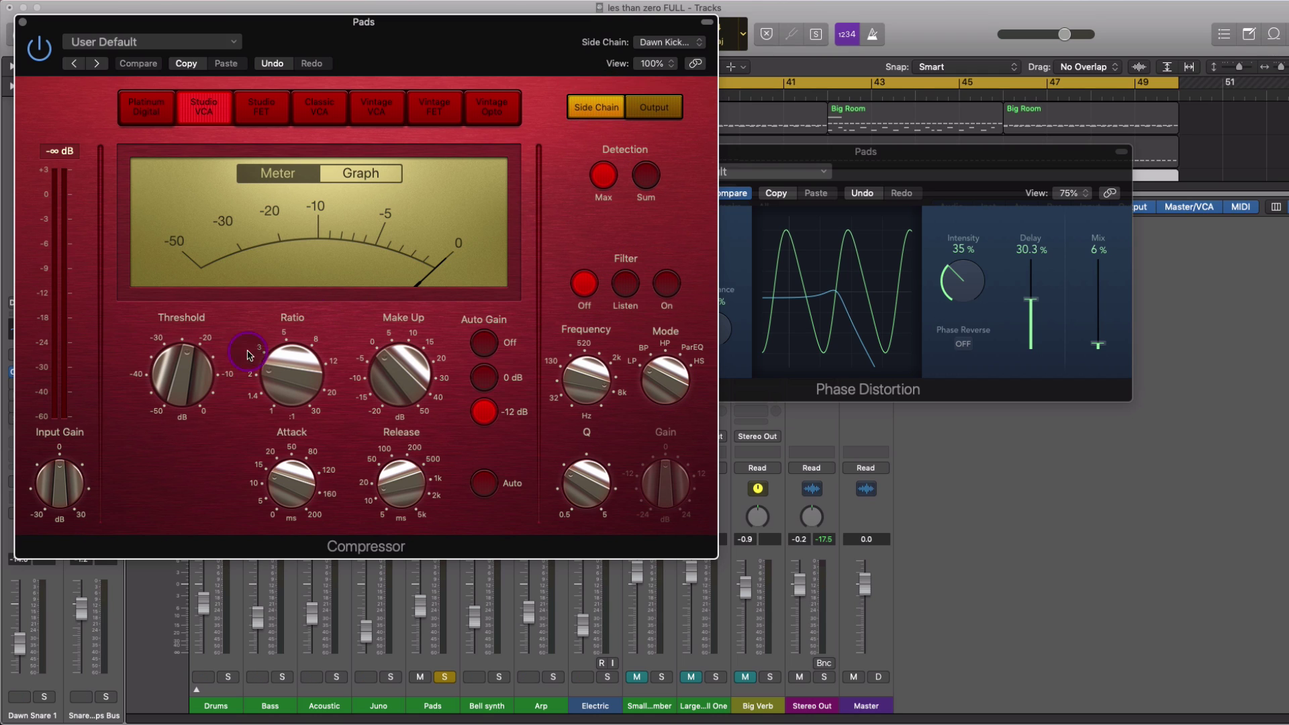
Turn off Auto Gain on the Pads compressor while checking it during playback, and close the Compressor and Phase Distortion windows
left_click(186, 374)
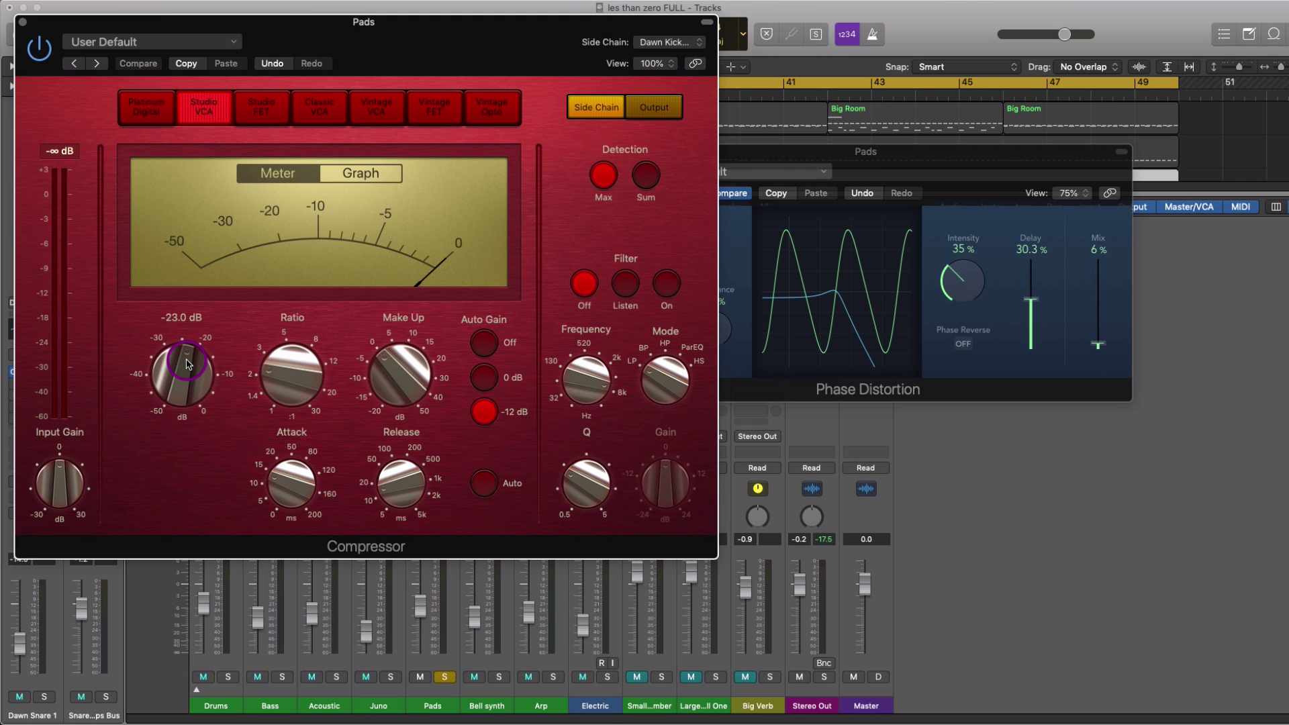
key("space")
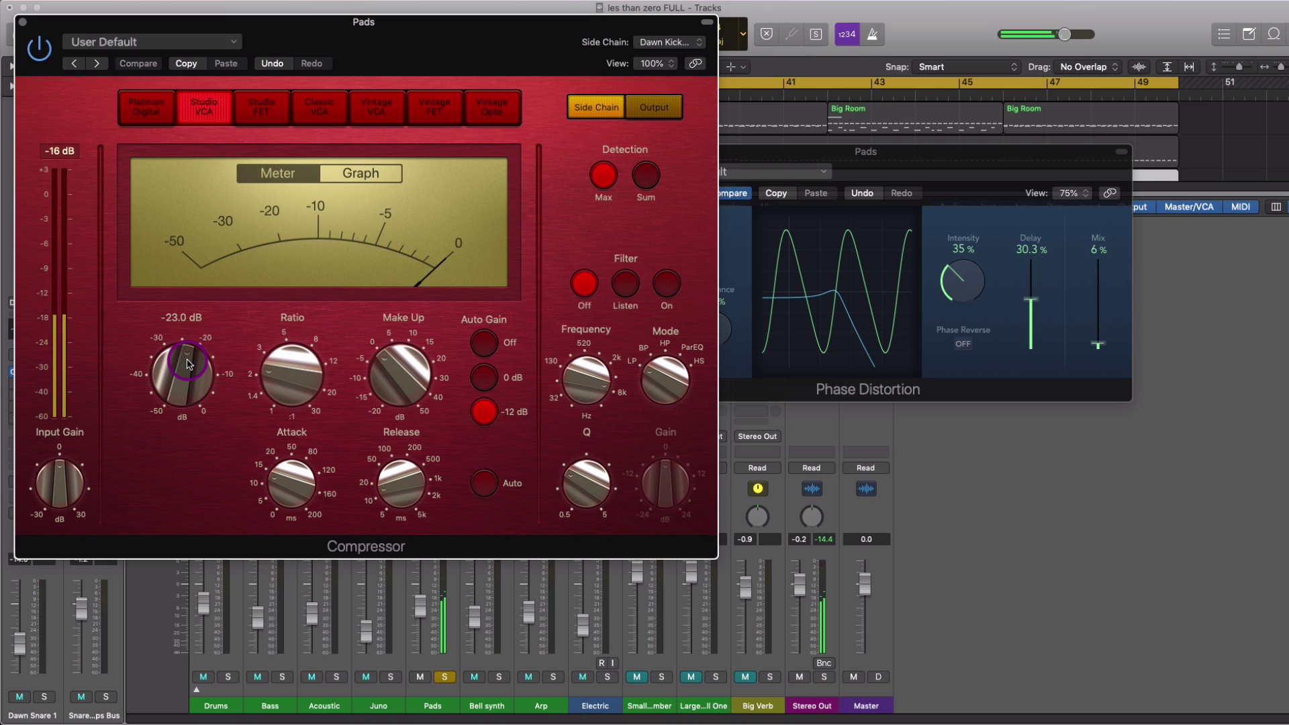
left_click(485, 344)
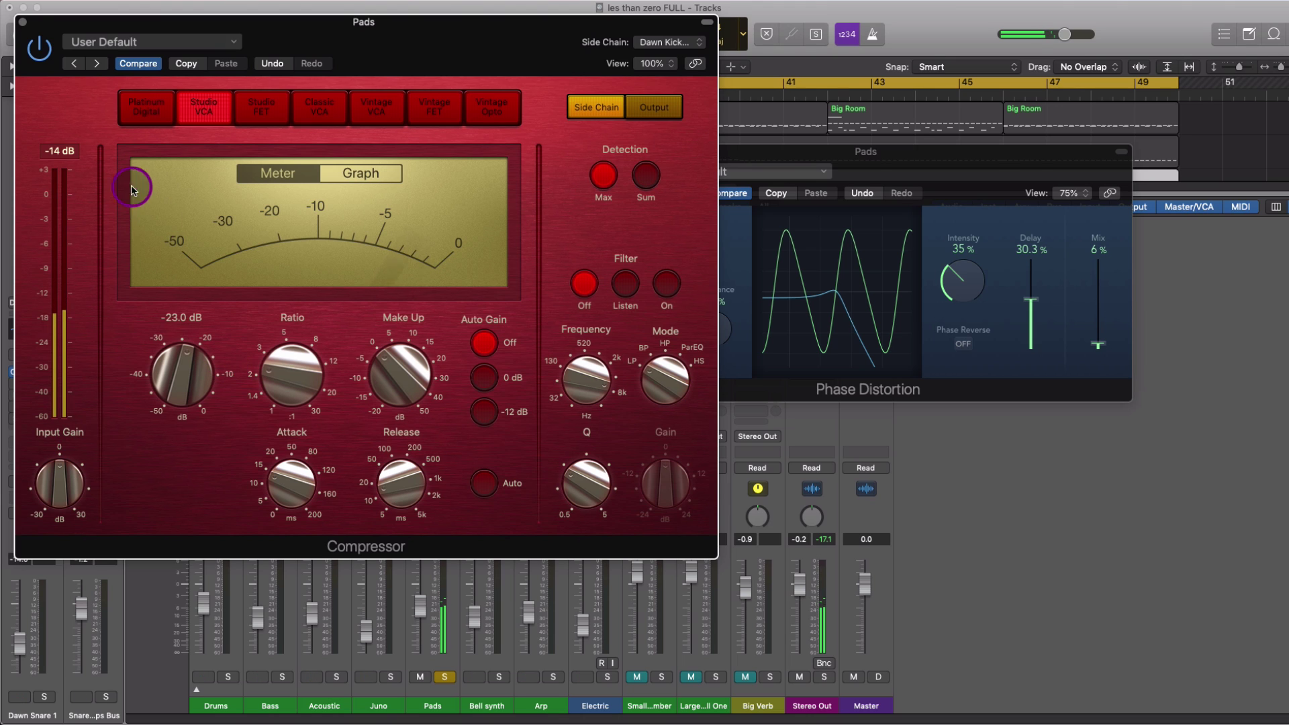
left_click(23, 22)
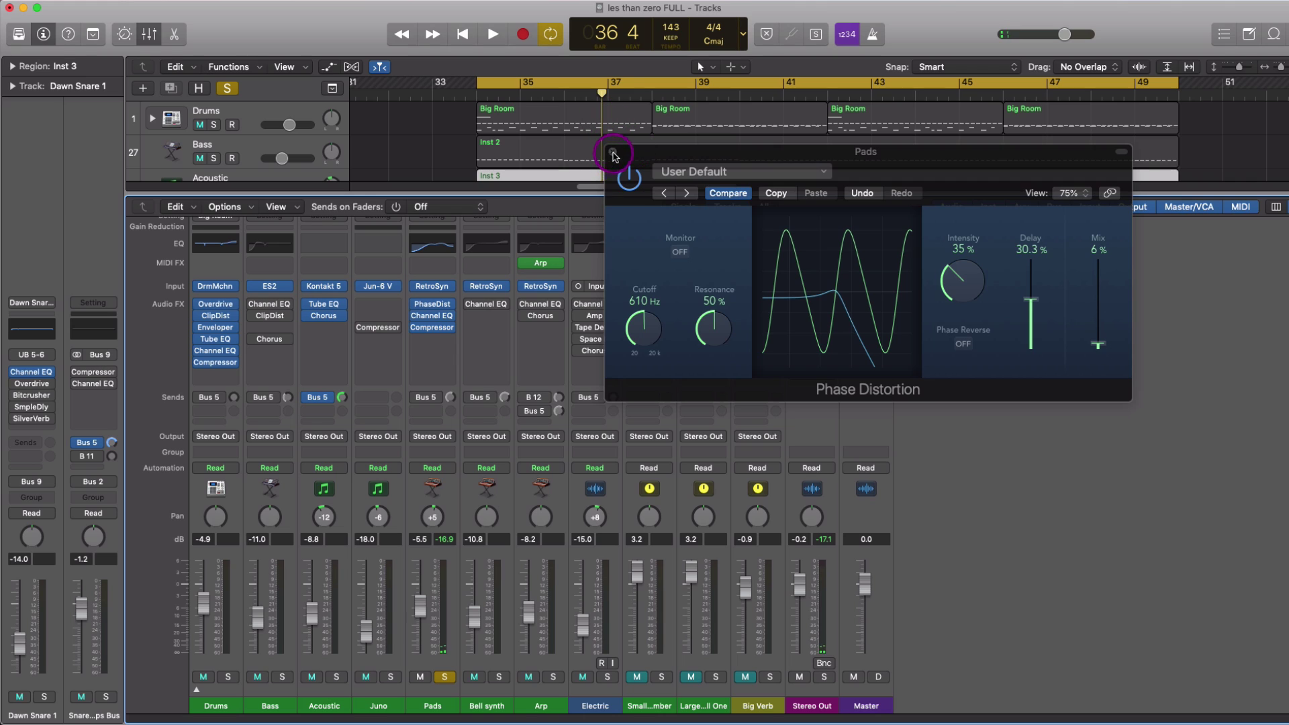
left_click(612, 152)
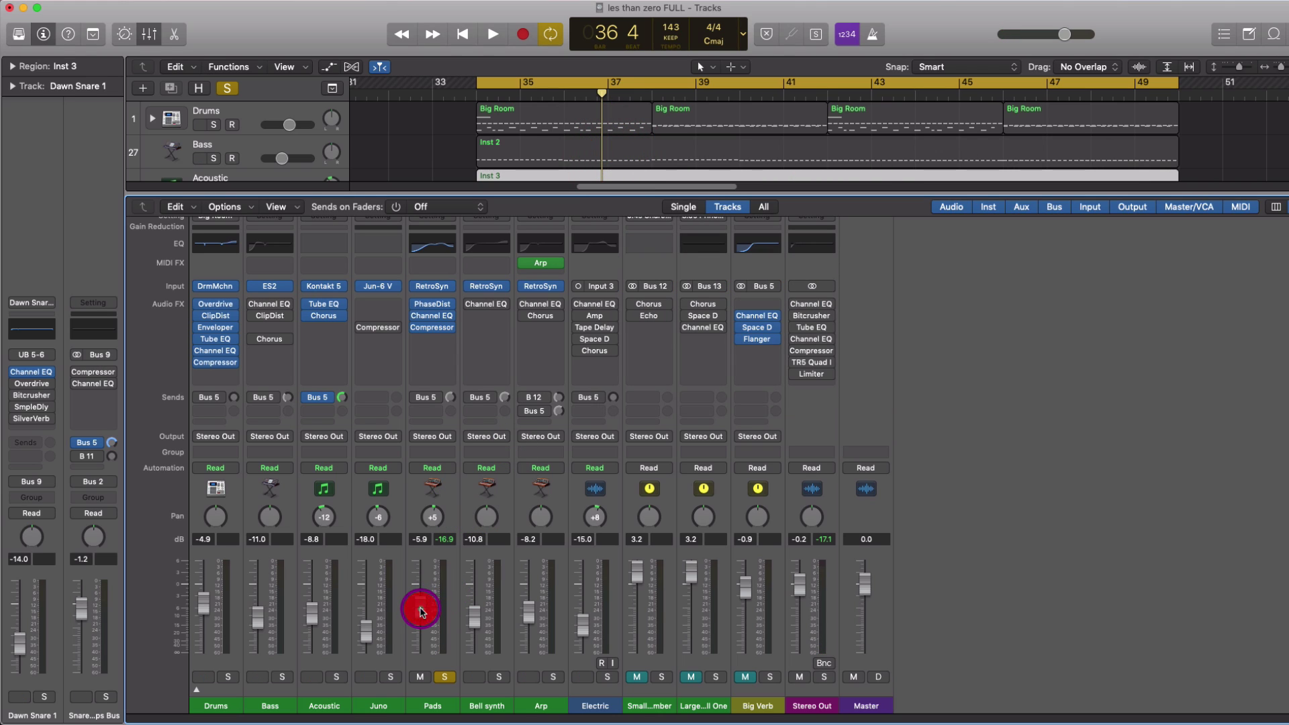
Solo the Juno channel in place of Pads with its Jun-6 V synth open, and raise its fader to -7.0 dB
left_click(393, 677)
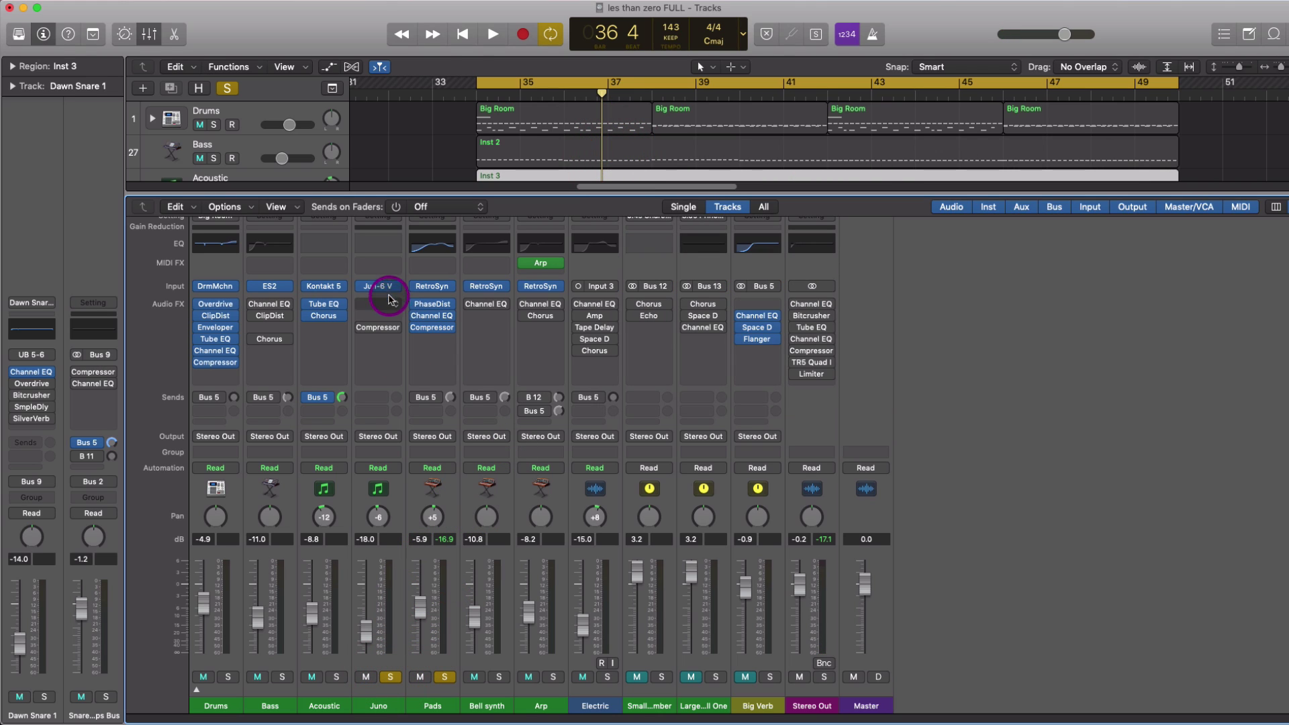
left_click(380, 286)
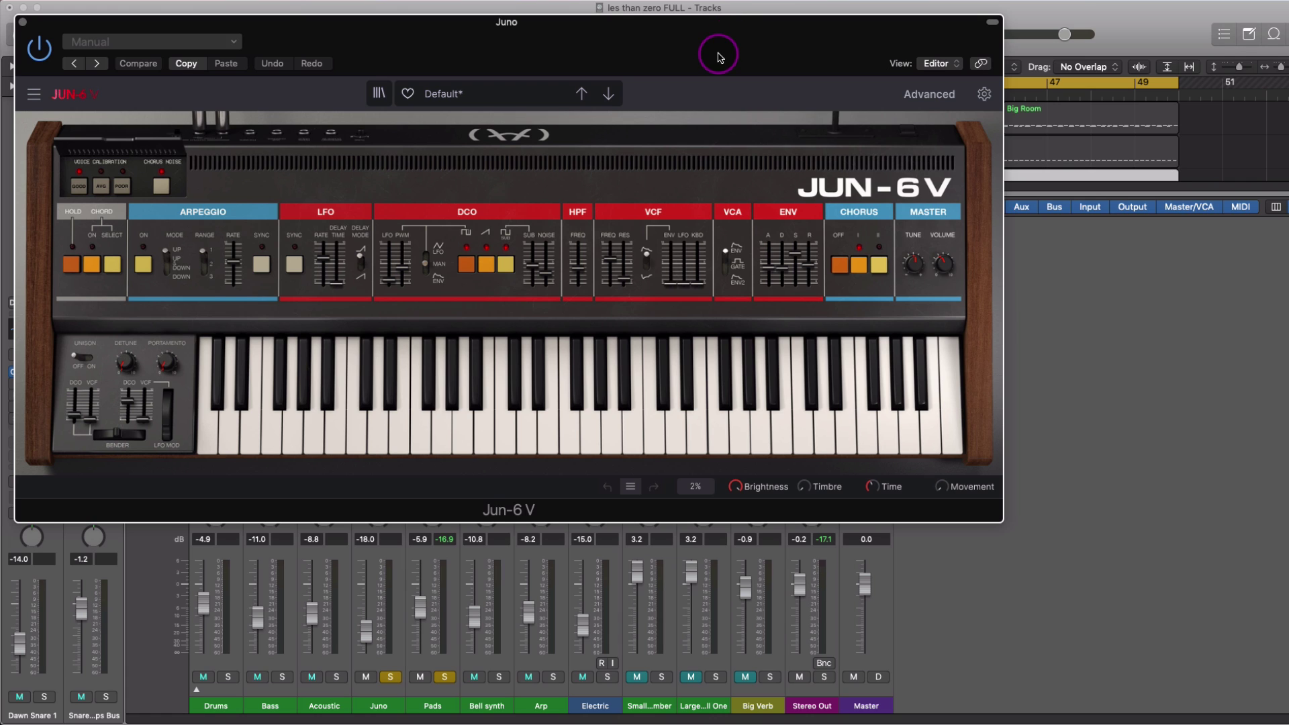
left_click_drag(707, 28, 839, 44)
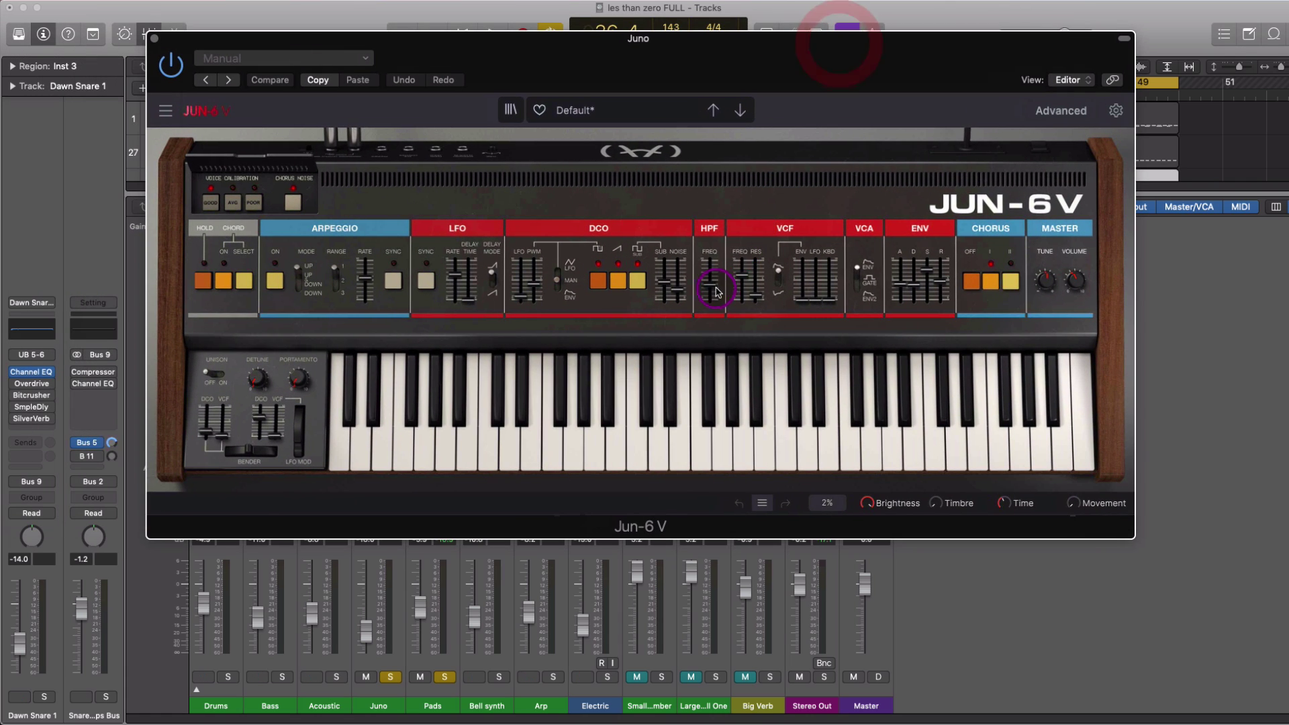
mouse_move(744, 277)
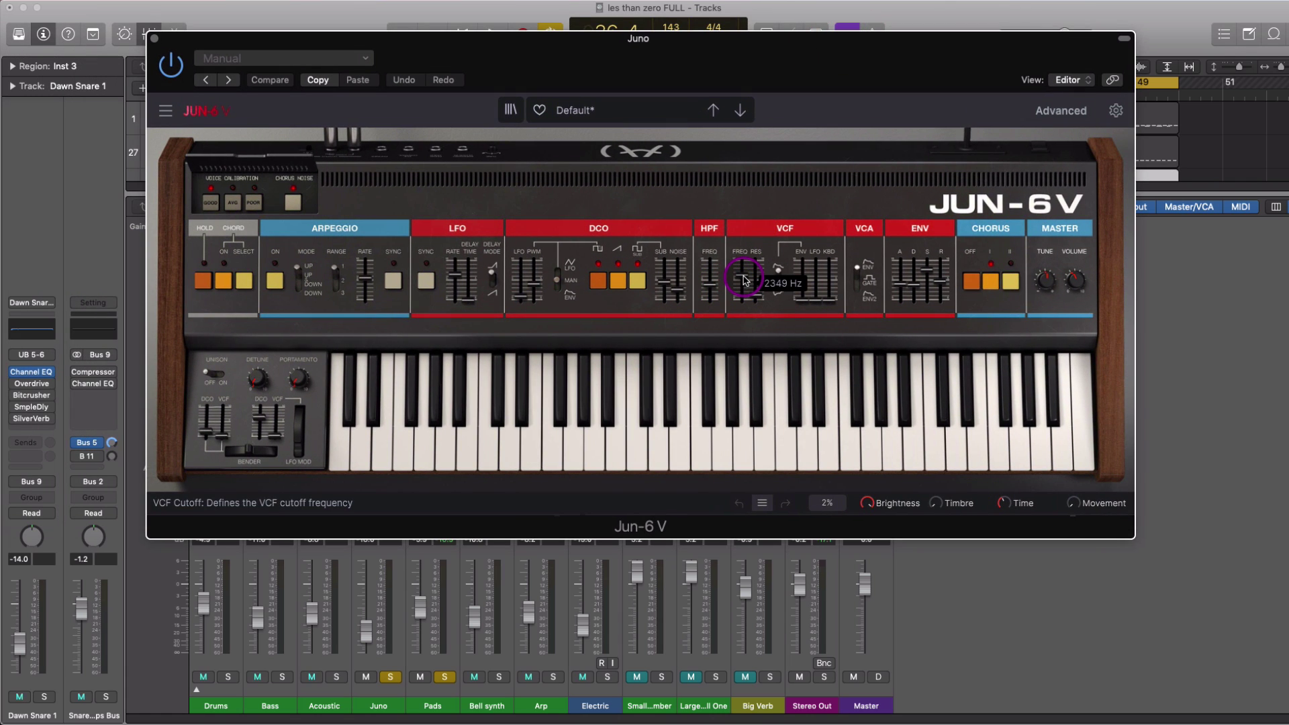
left_click_drag(743, 280, 742, 274)
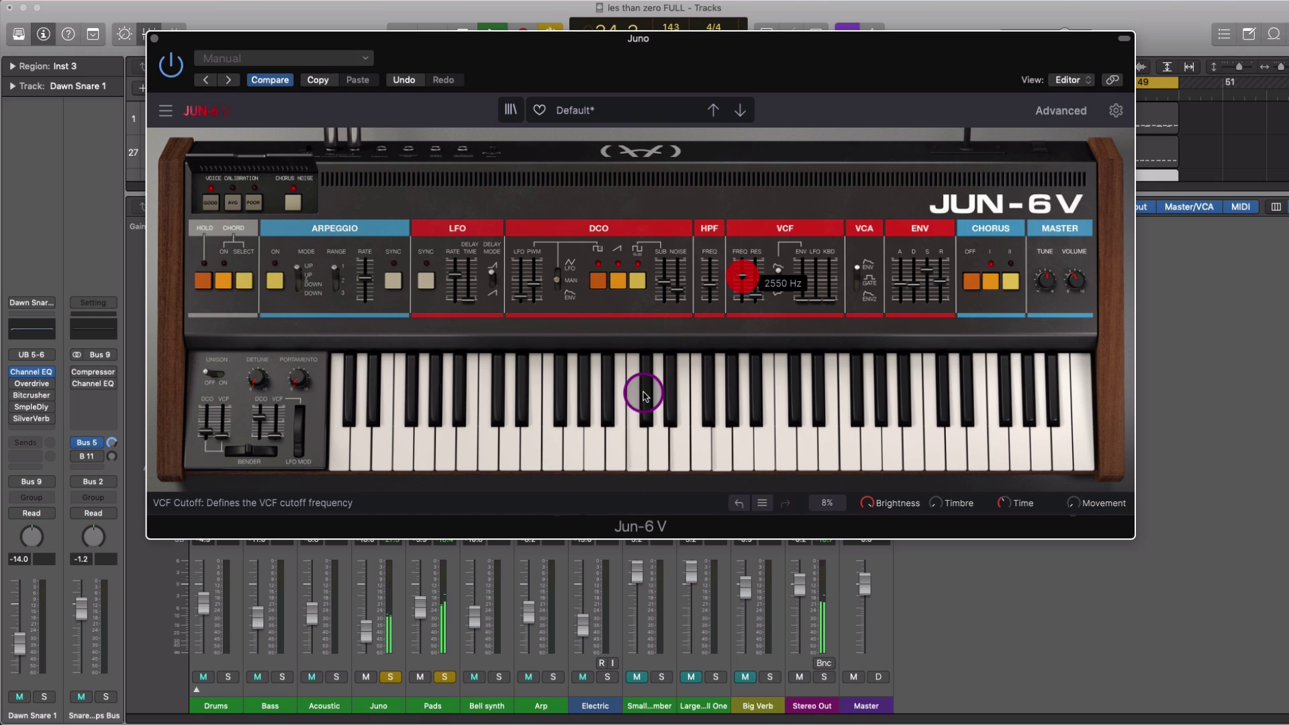
left_click(448, 675)
left_click_drag(367, 625, 372, 587)
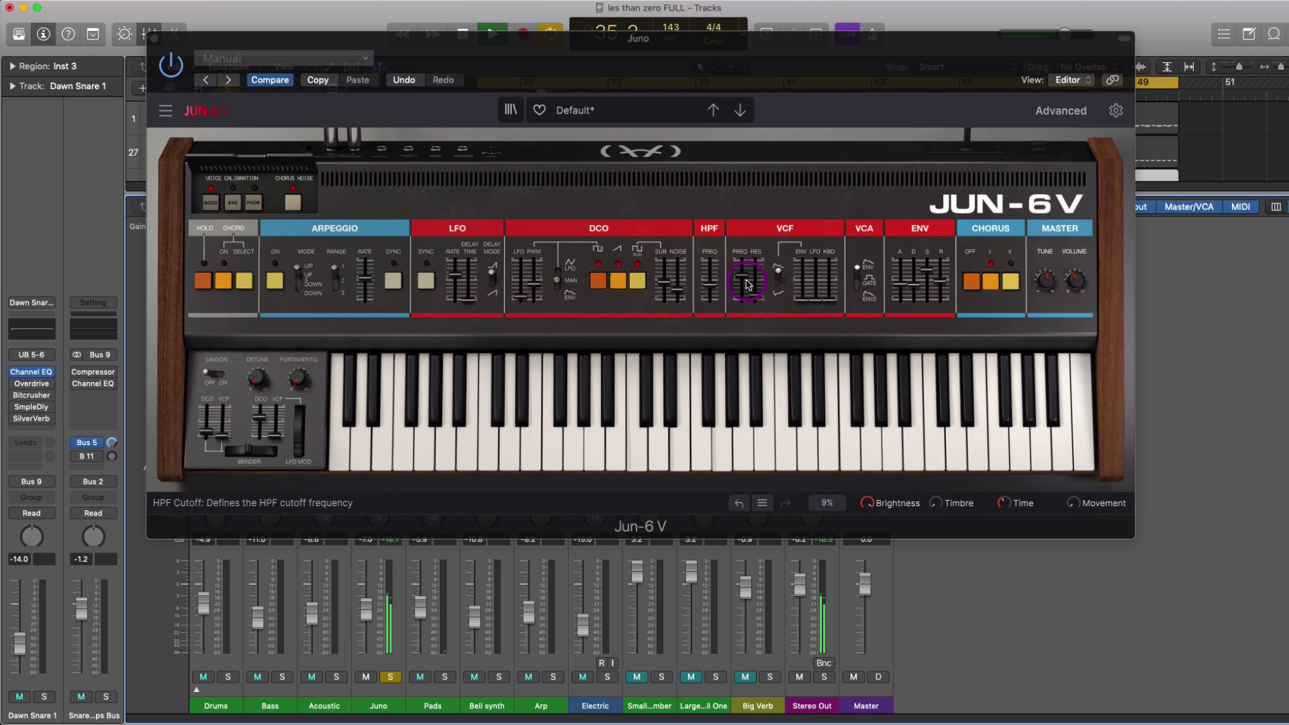
Audition the Jun-6 V's VCF cutoff and examine its DCO waveform settings while the Juno part plays
mouse_move(743, 277)
left_click_drag(744, 277, 748, 256)
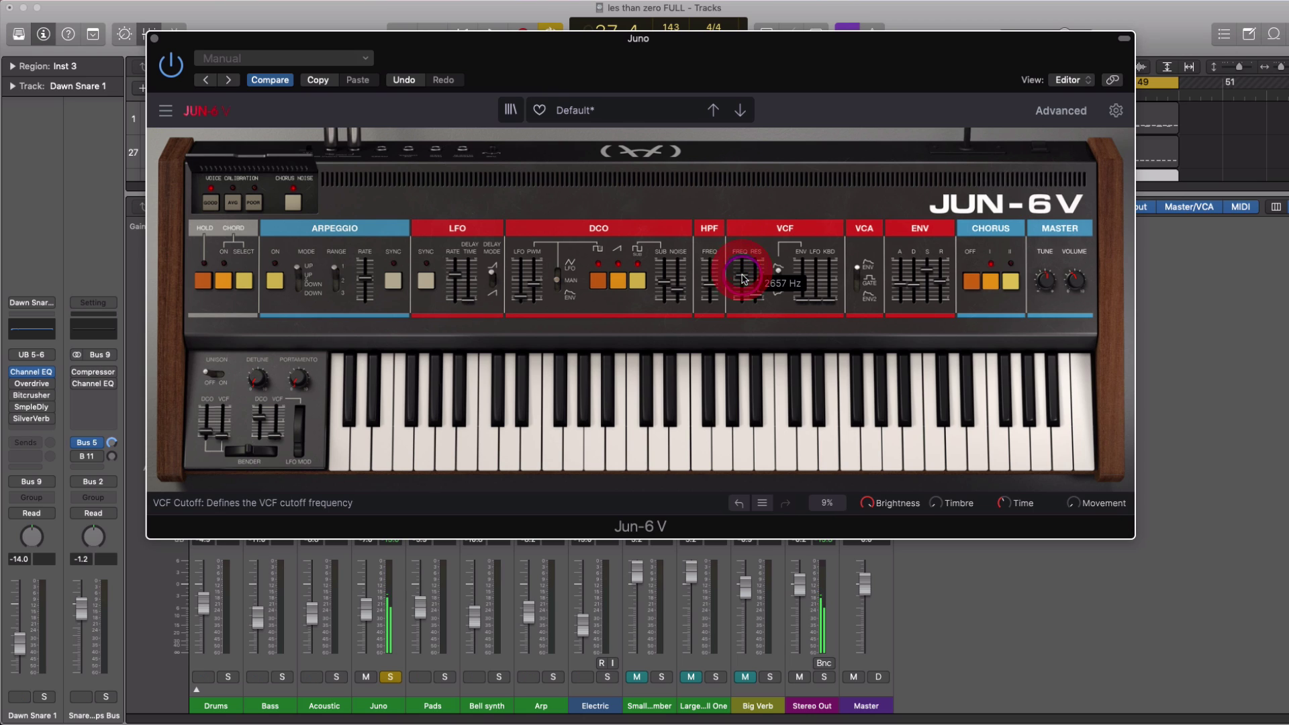
left_click(598, 283)
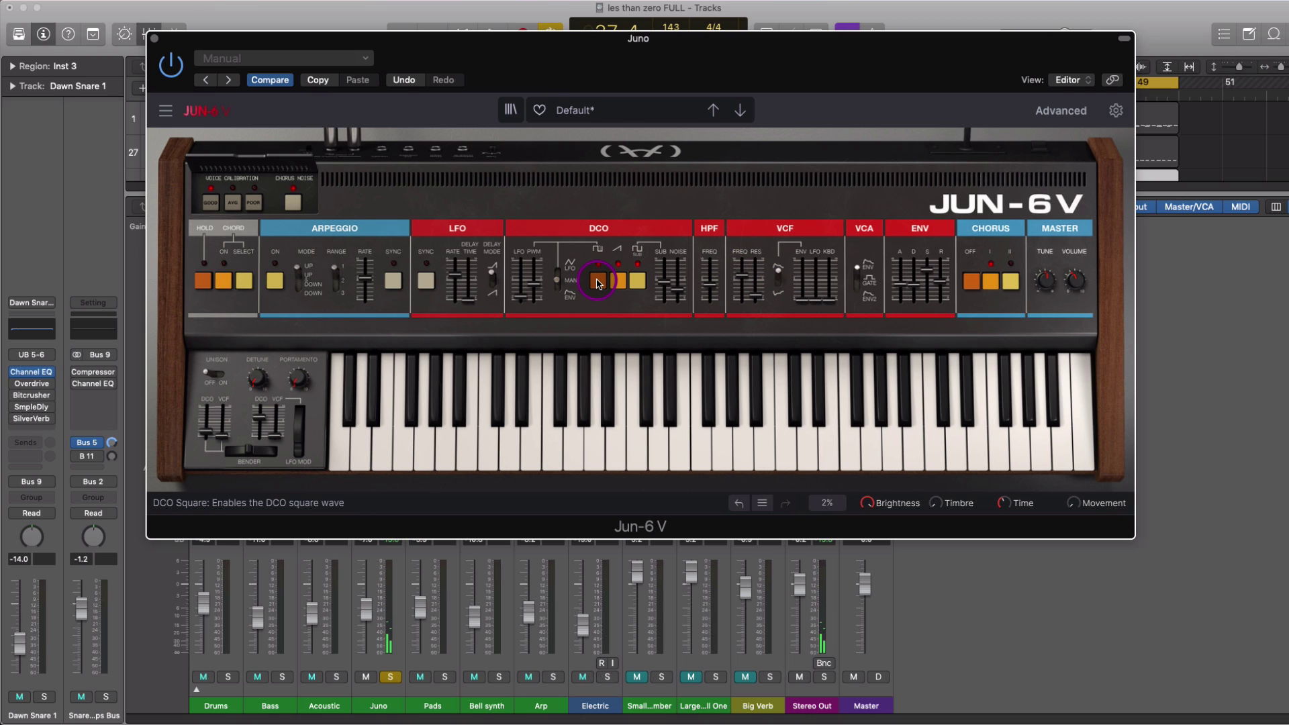
key("space")
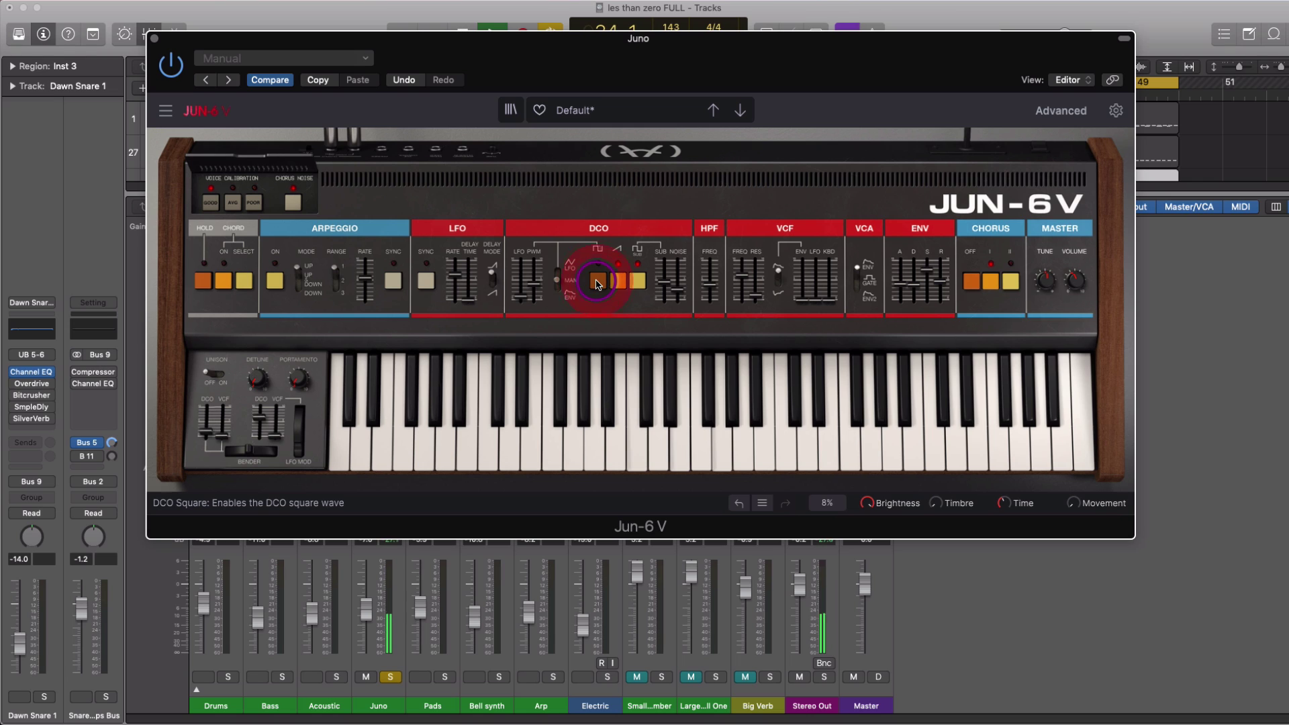
left_click(742, 275)
left_click(636, 290)
left_click(598, 281)
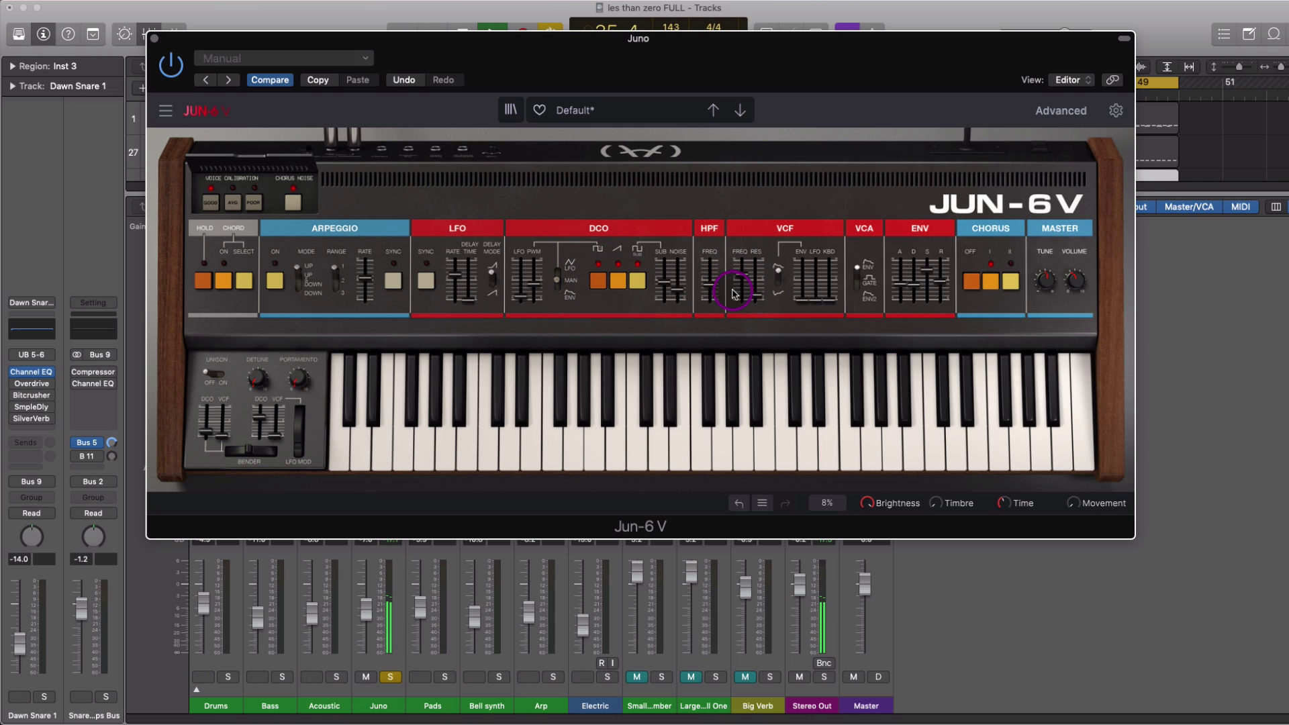
Examine the Jun-6 V's high-pass filter, chorus and envelope attack settings
left_click(709, 283)
left_click_drag(708, 283, 709, 284)
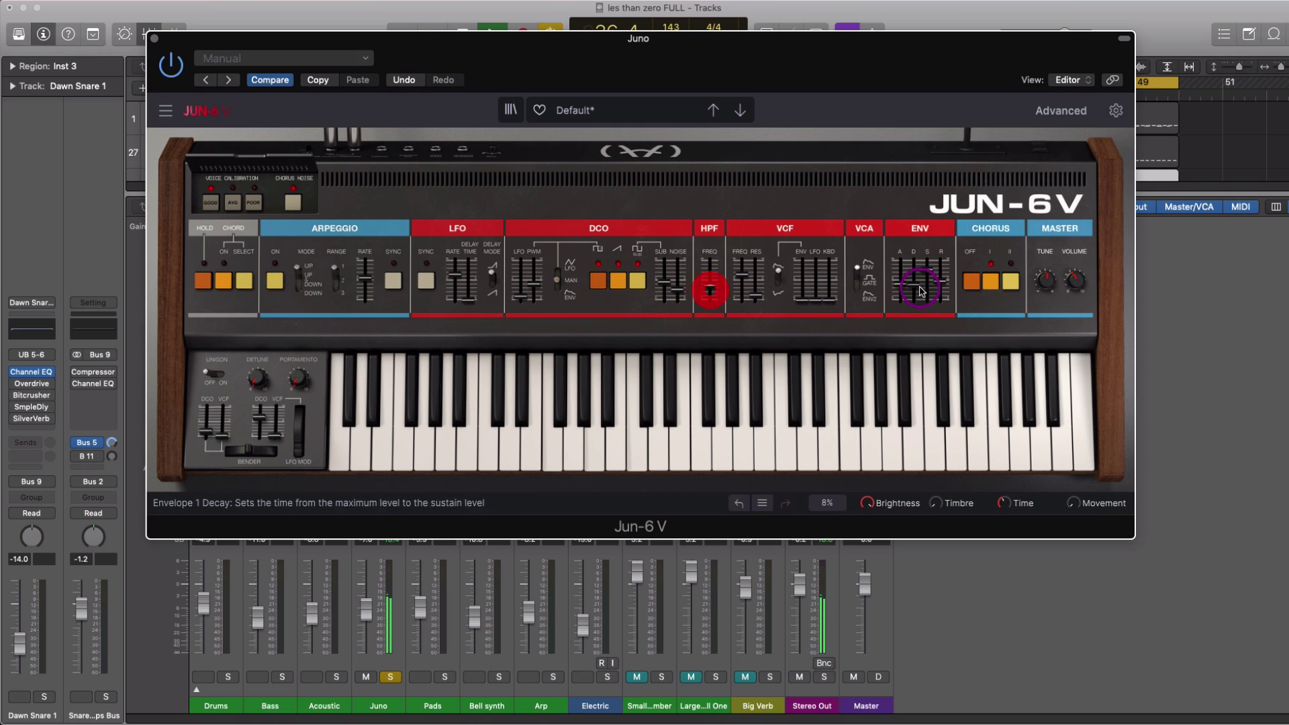
left_click(992, 282)
left_click(902, 288)
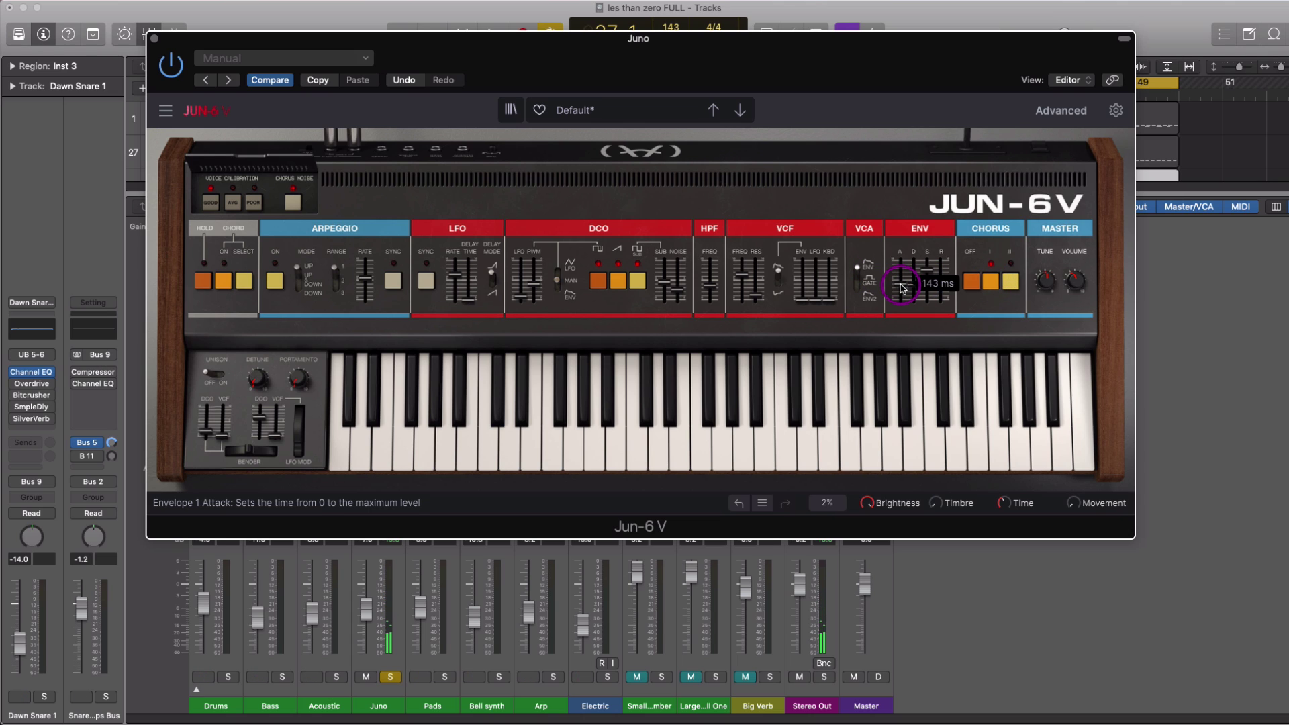
left_click(911, 293)
left_click_drag(901, 290, 911, 293)
Set the Jun-6 V's VCF cutoff to 2349 Hz and close the synth
left_click(746, 282)
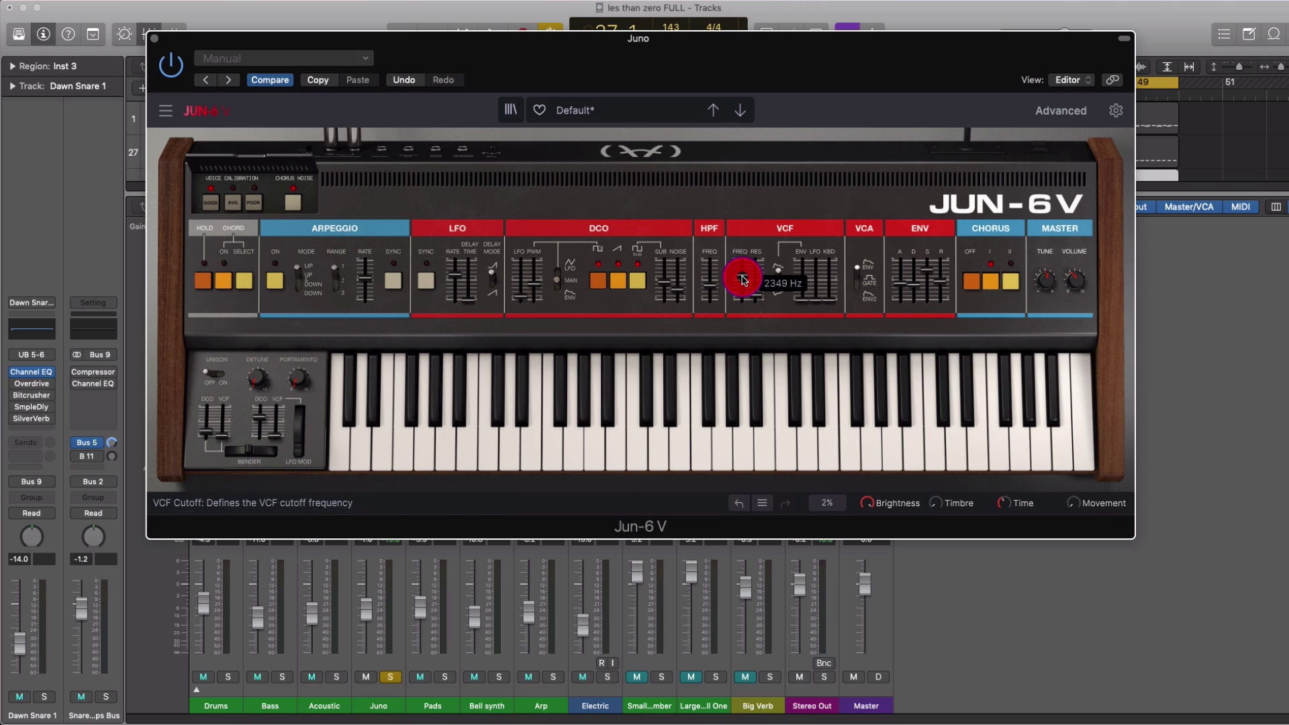
left_click_drag(742, 279, 744, 279)
left_click(1026, 76)
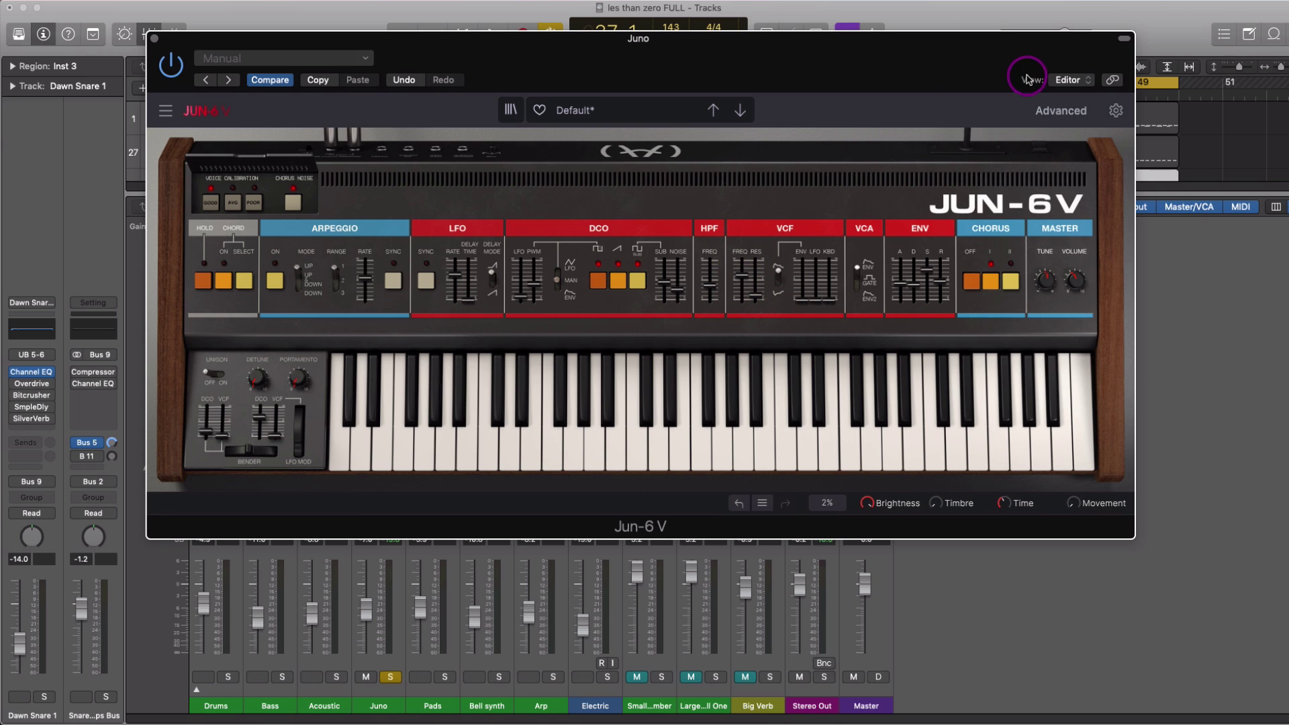
left_click(154, 42)
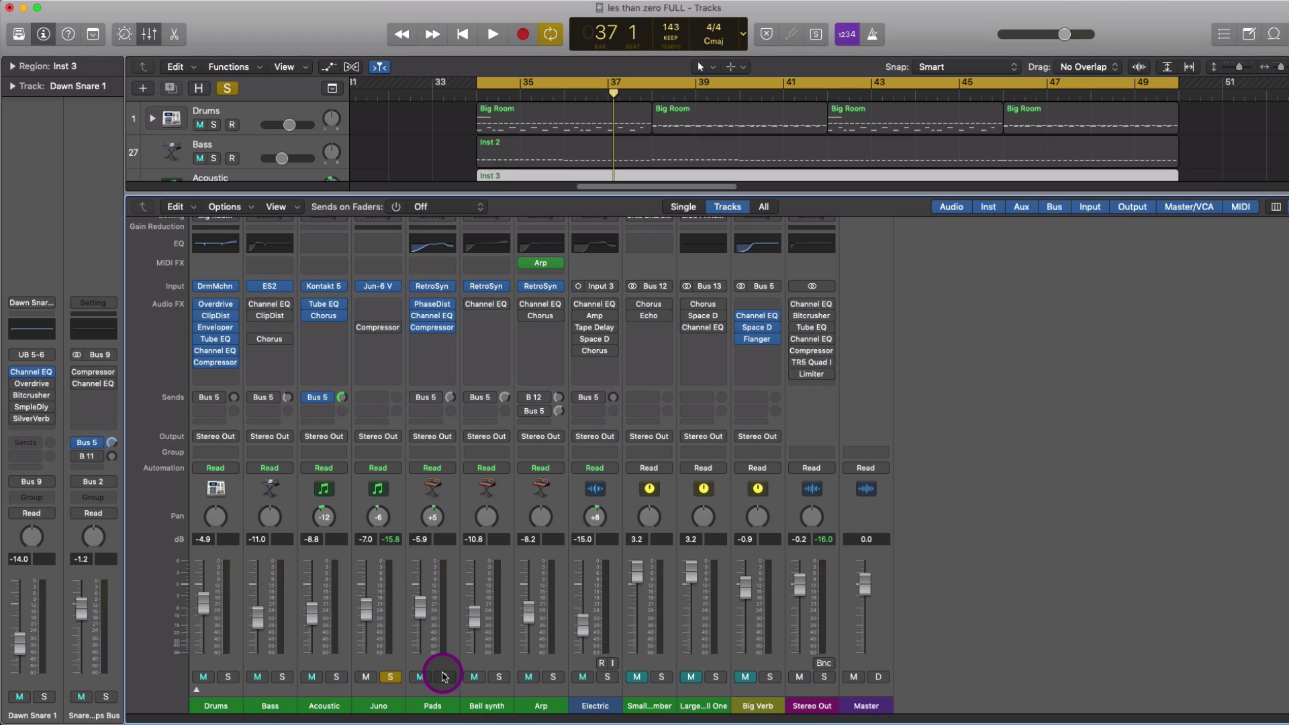
Enable the Juno channel's Compressor and add Pads, Acoustic, Bass and Drums to the soloed channels
left_click(443, 677)
left_click(369, 328)
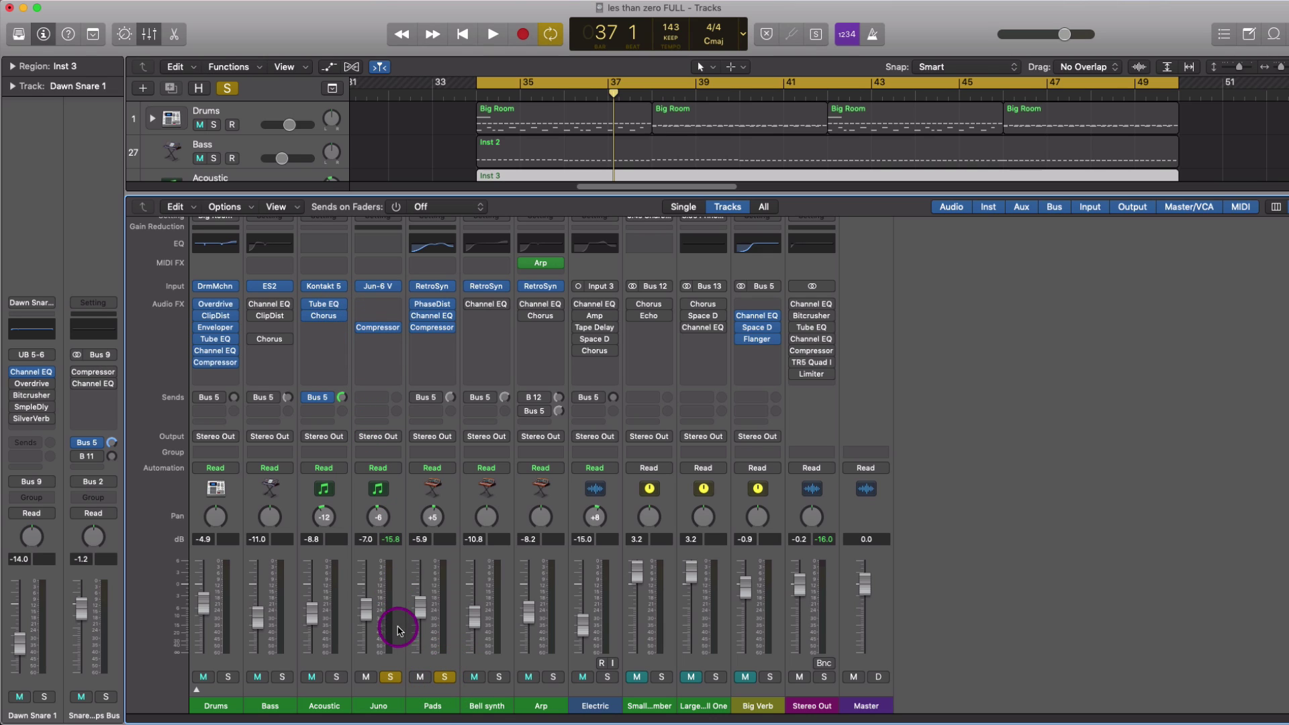
left_click_drag(336, 676, 229, 680)
Set the faders to -16.8 dB for Juno, -14.0 dB for Pads and -8.2 dB for Acoustic while the mix plays
left_click_drag(367, 610, 418, 631)
key("space")
left_click_drag(311, 617, 311, 611)
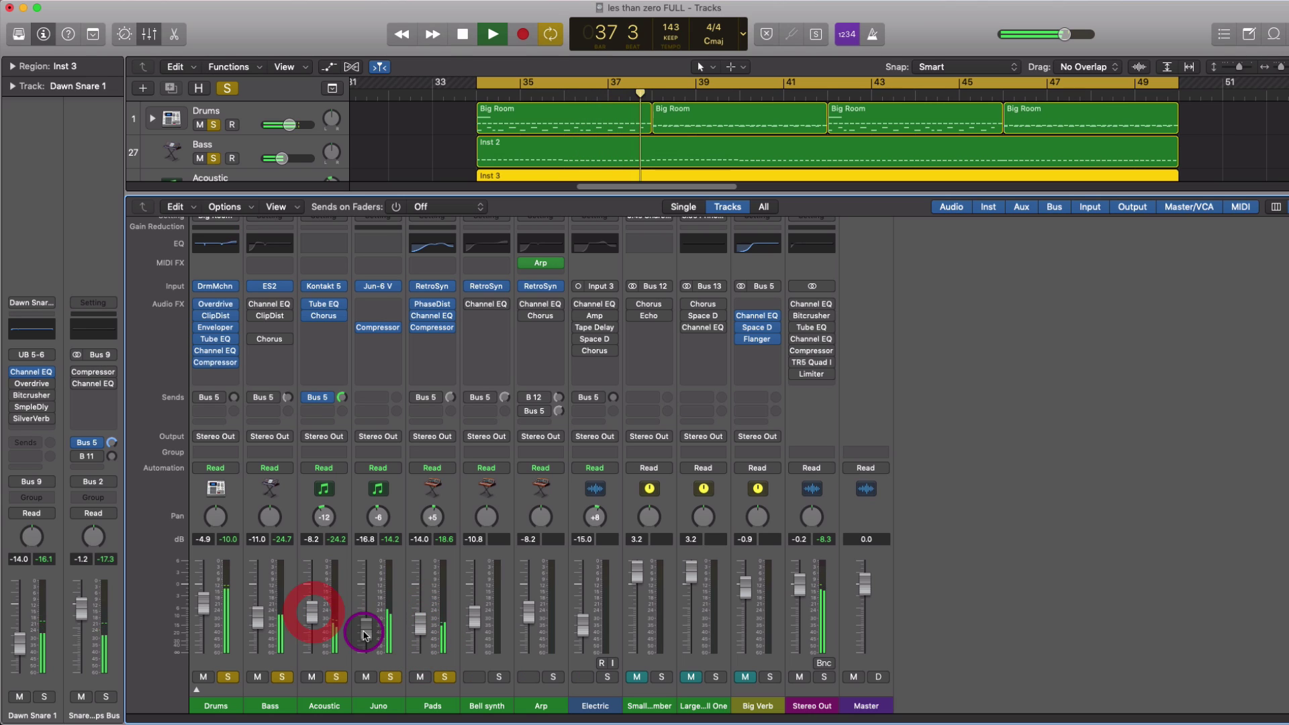
key("space")
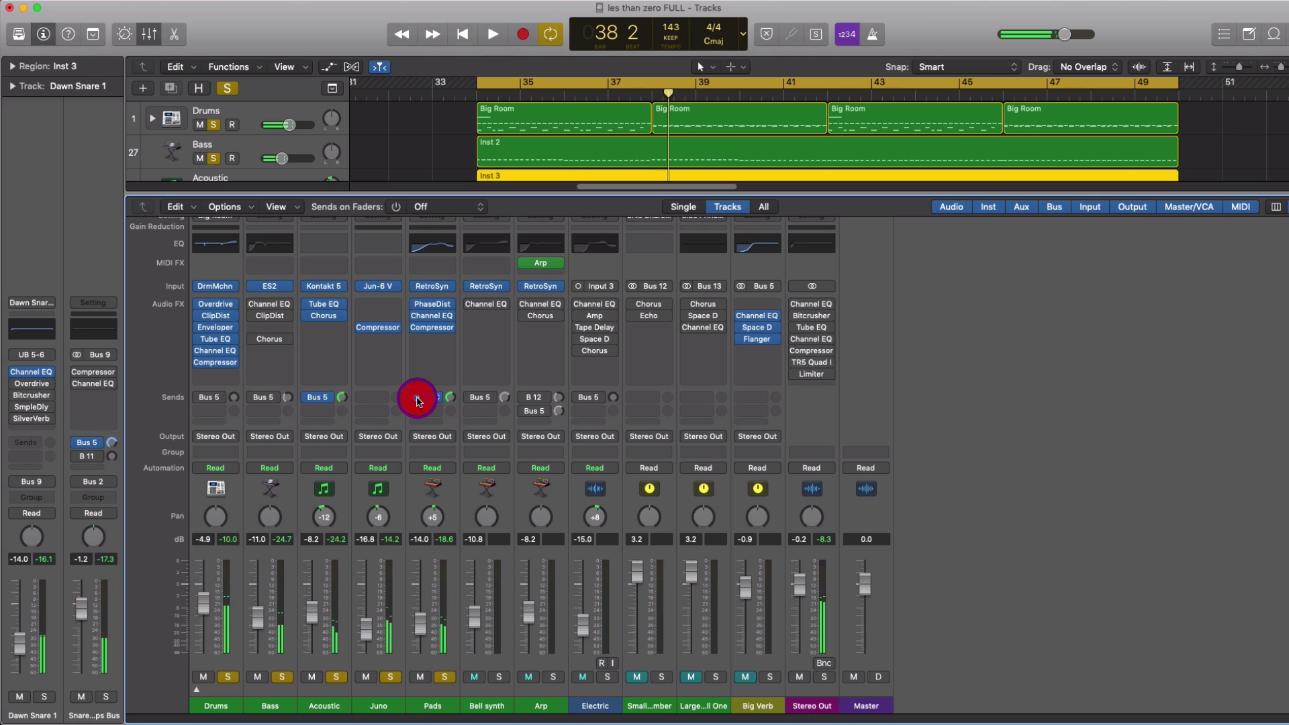
Enable the Pads channel's Bus 5 send and rebalance the faders to -13.2 dB for Pads and -8.8 dB for Acoustic
left_click(417, 401)
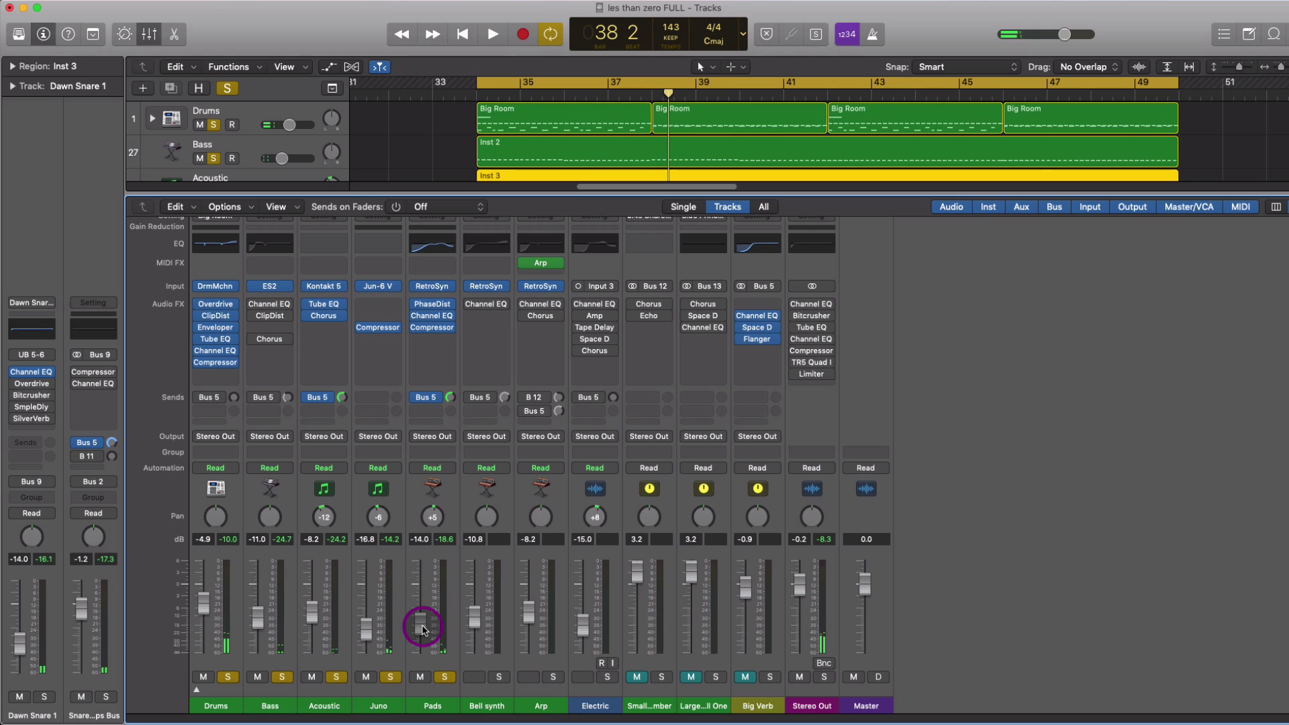
key("space")
mouse_move(422, 629)
left_mouse_down()
mouse_move(366, 627)
mouse_move(366, 641)
mouse_move(440, 616)
mouse_move(421, 613)
left_mouse_up()
left_click_drag(331, 613, 312, 618)
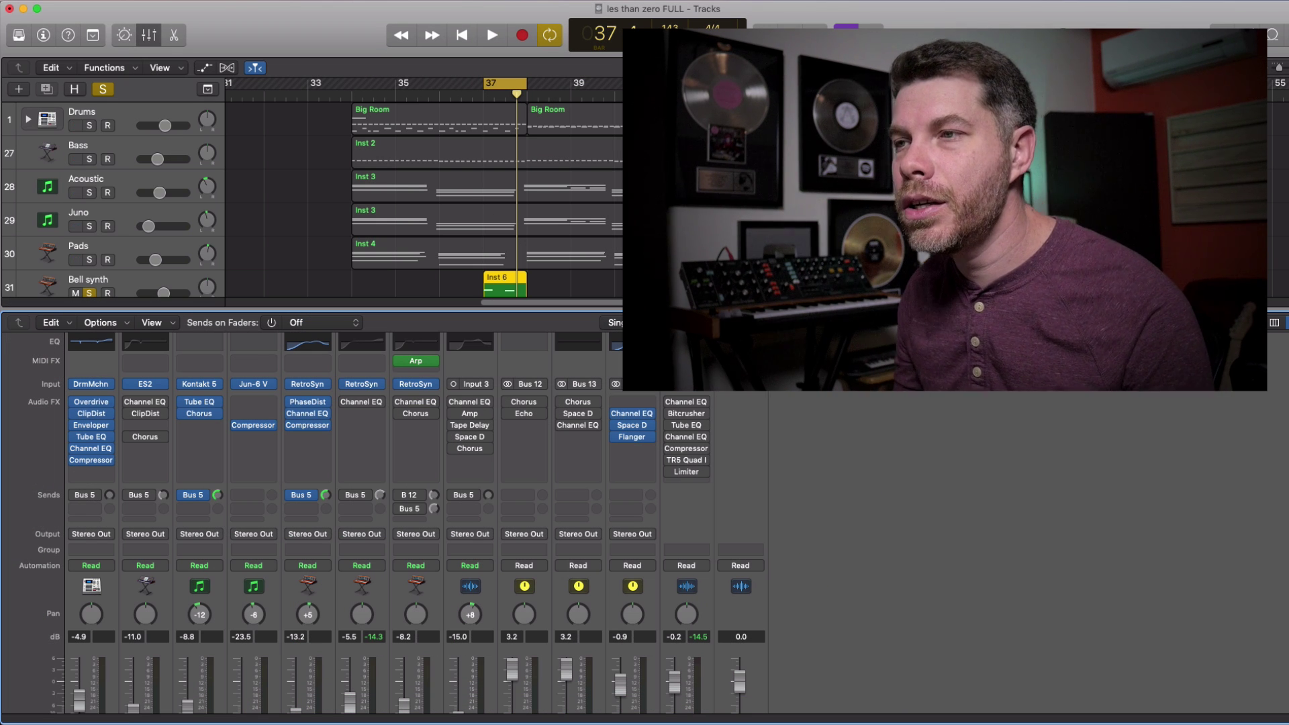
Open the Bell synth's Retro Synth, set its oscillator mix fully to Osc 2, and try out the chorus mix
left_click(376, 383)
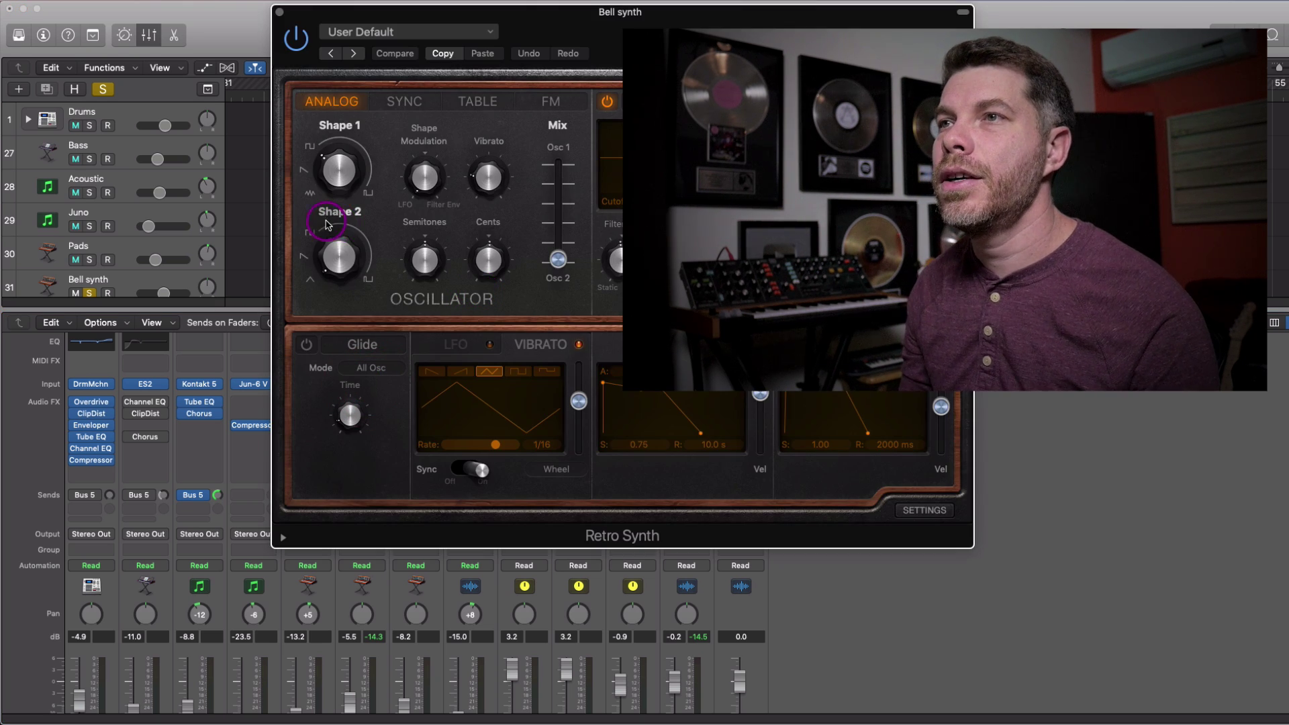
mouse_move(339, 248)
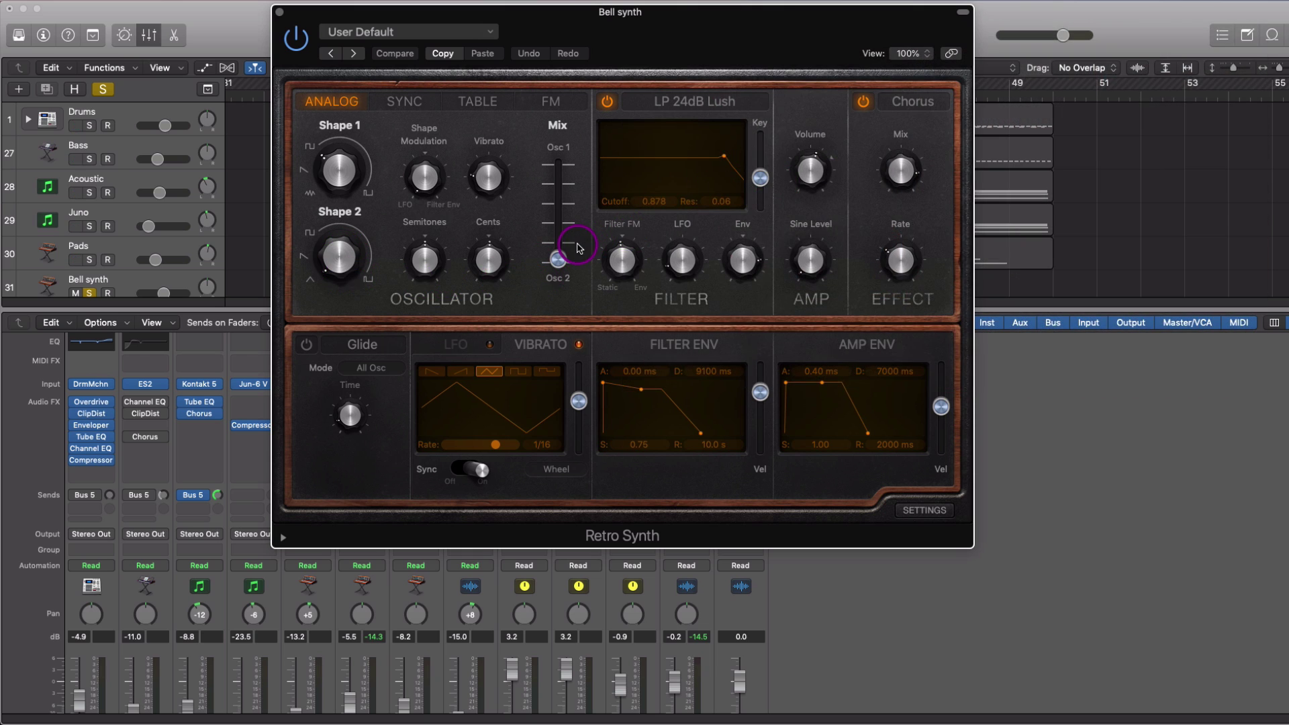
left_click_drag(576, 248, 561, 258)
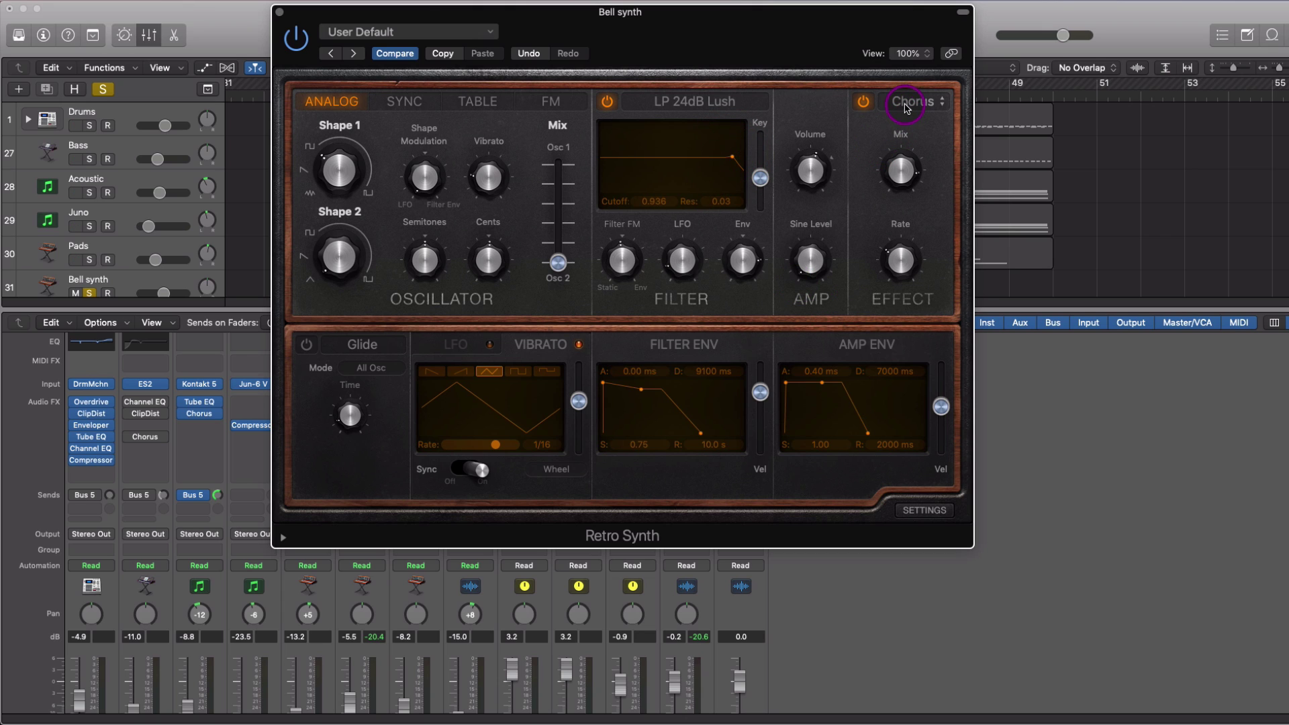
left_click_drag(894, 160, 893, 178)
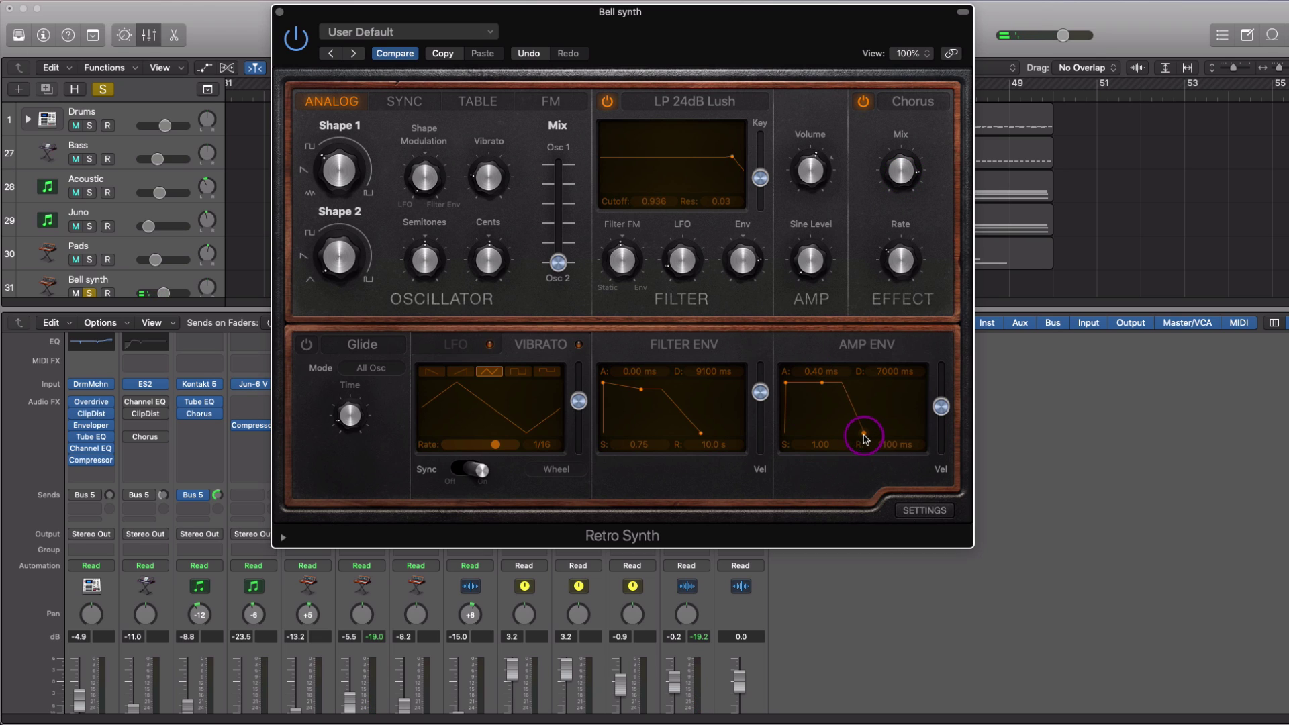
Audition shorter amp envelope releases on the Bell synth and set the release to 880 ms
left_click_drag(867, 441, 869, 442)
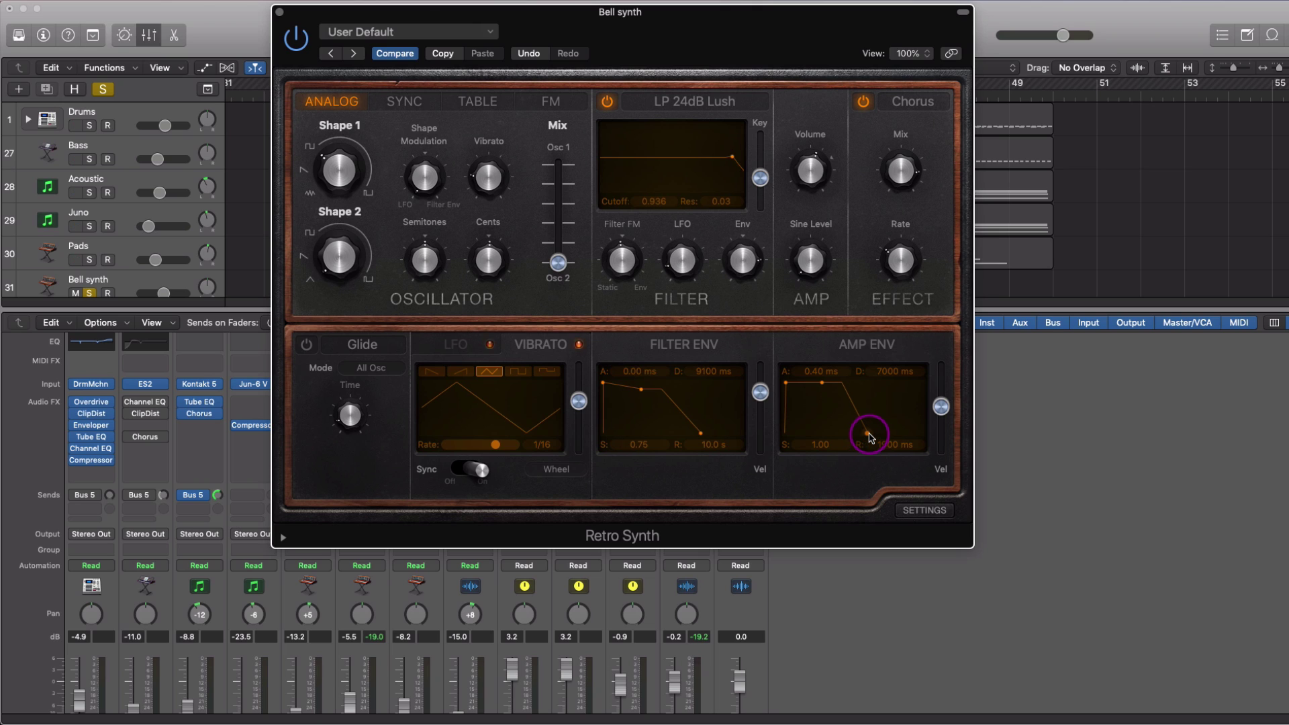
left_click_drag(865, 435, 844, 440)
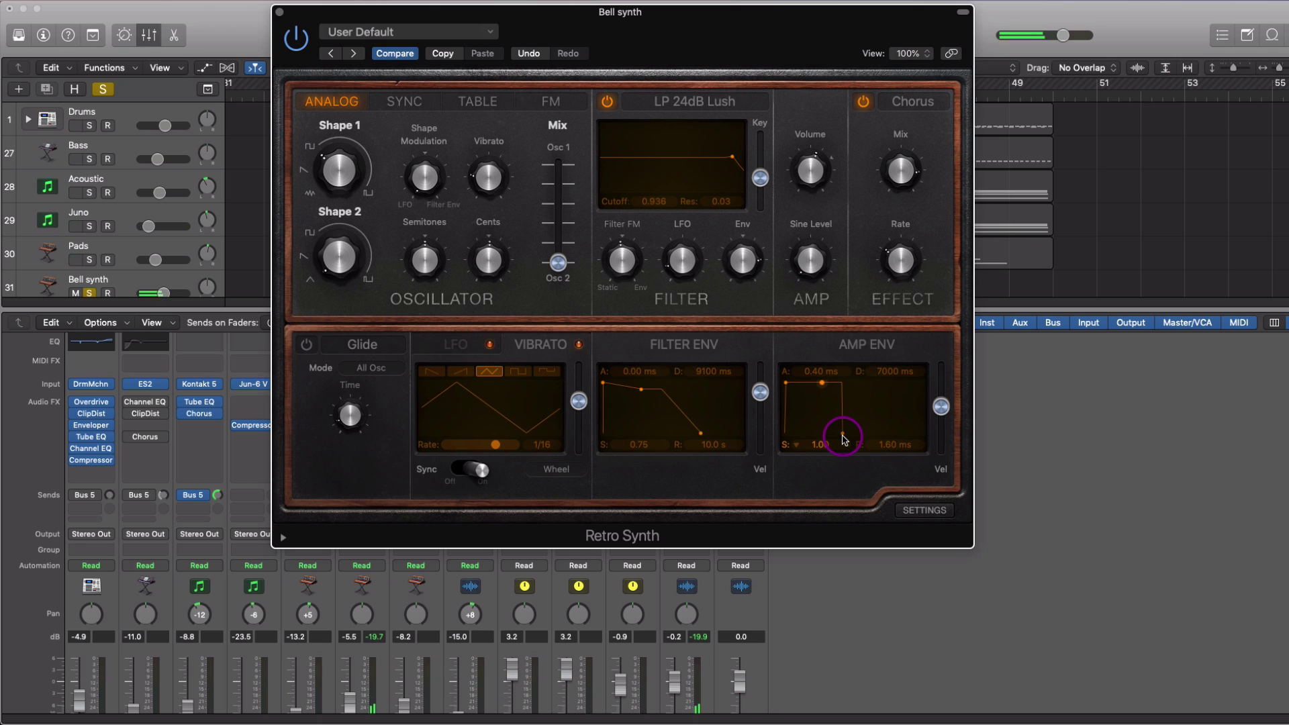
left_click_drag(844, 438, 860, 438)
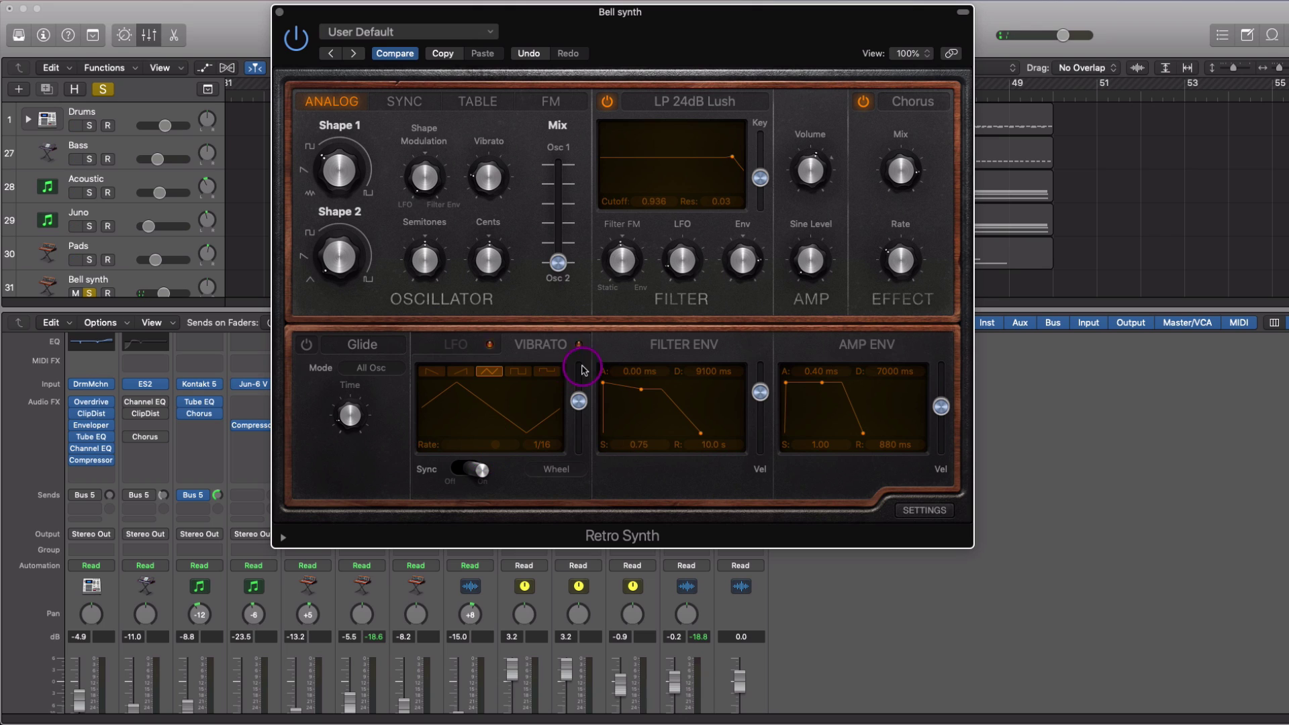
Adjust the vibrato amount of the Bell synth's Retro Synth, trying about 0.61
left_click(542, 346)
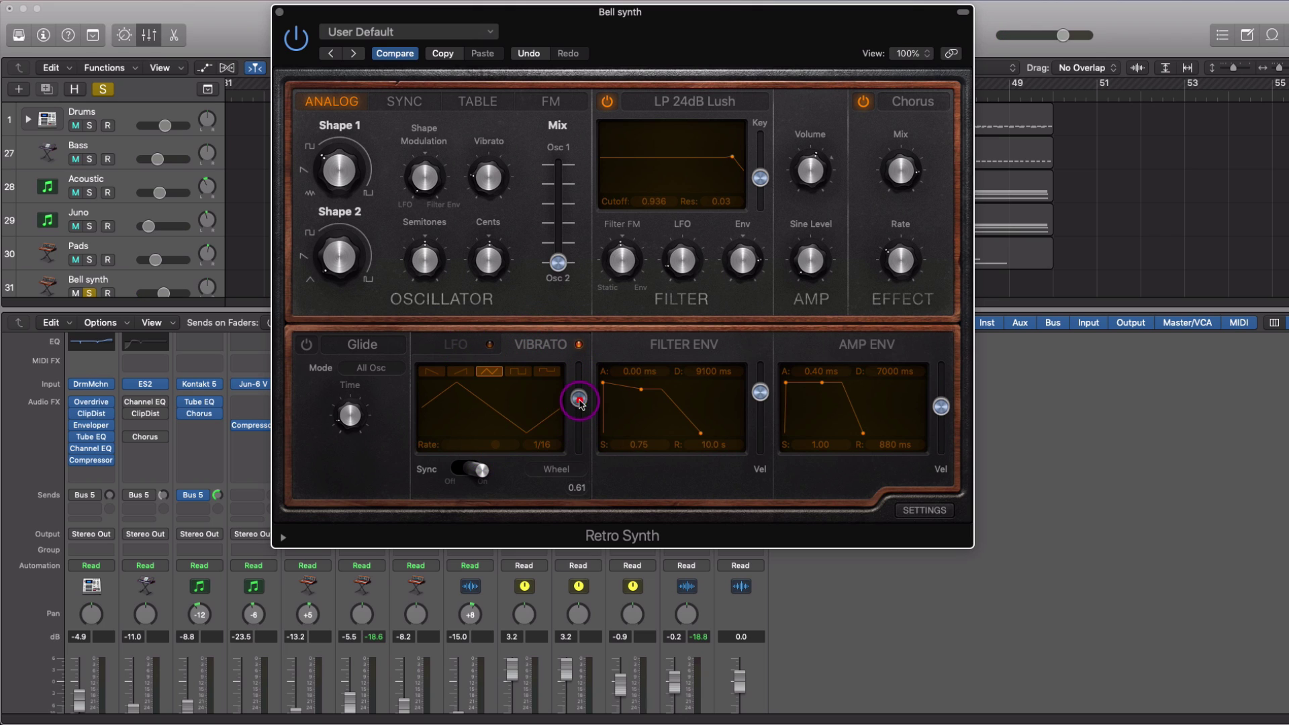
mouse_move(581, 403)
left_mouse_down()
mouse_move(578, 363)
mouse_move(582, 437)
mouse_move(582, 422)
left_mouse_up()
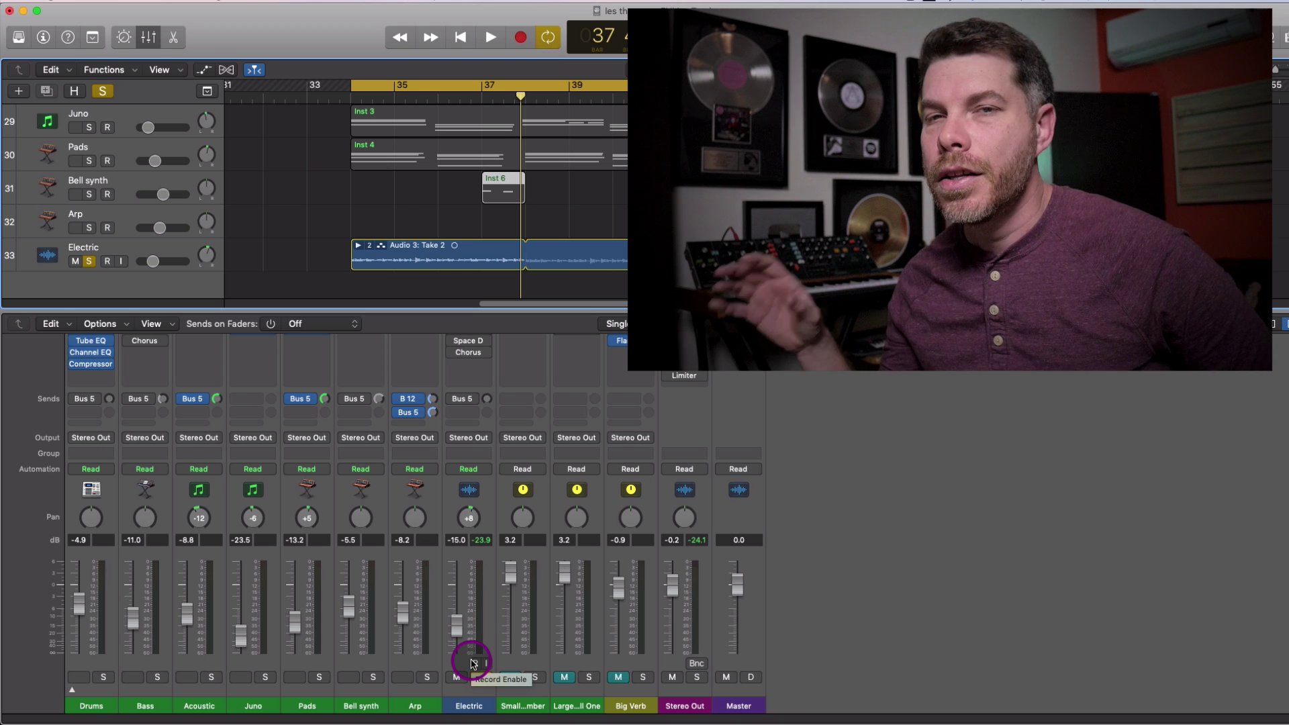
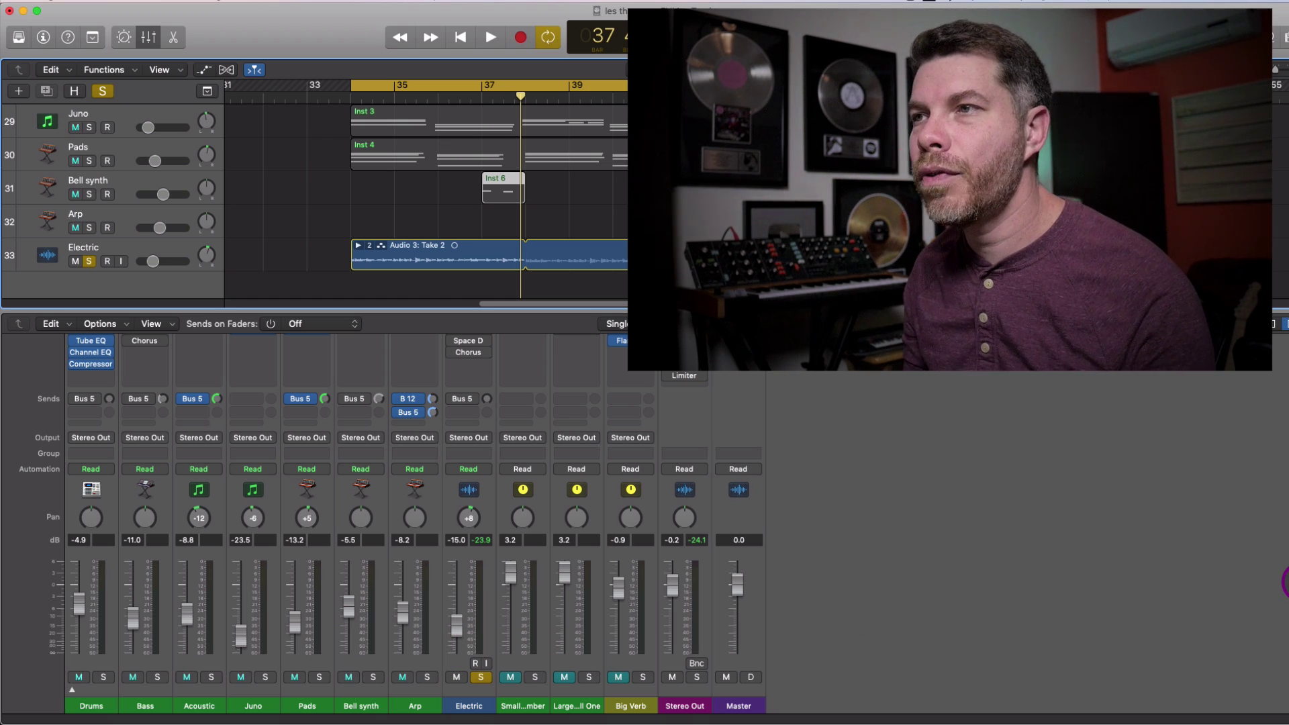
Raise the soloed Electric channel's fader to -0.6 dB while listening to the guitar
mouse_move(1288, 582)
left_mouse_down()
mouse_move(1287, 547)
mouse_move(1287, 567)
left_mouse_up()
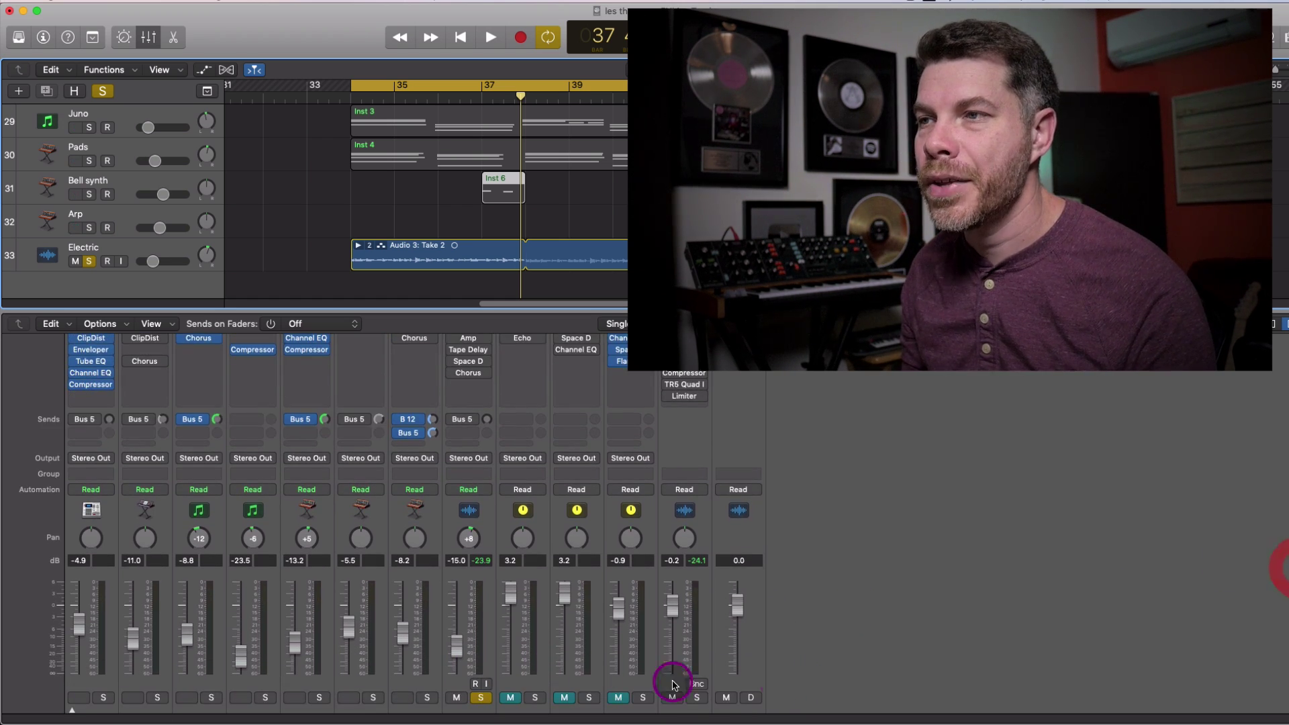
left_click_drag(456, 646, 460, 578)
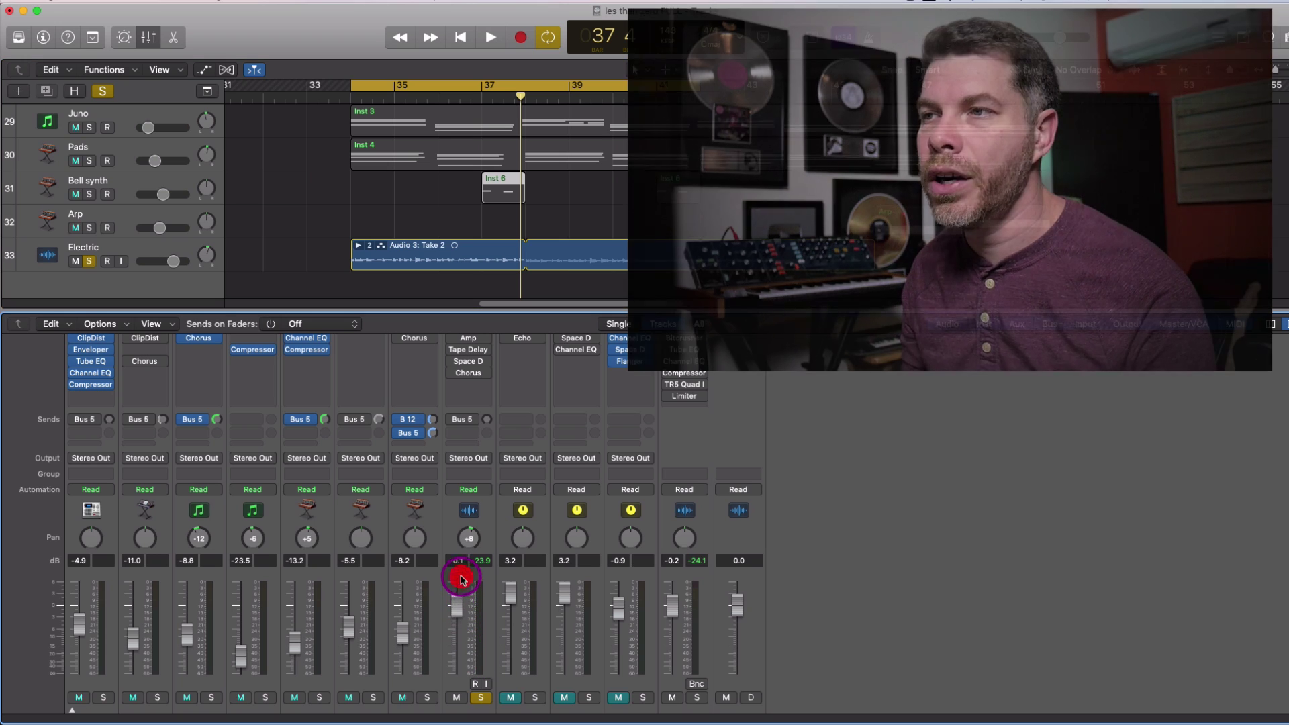
key("space")
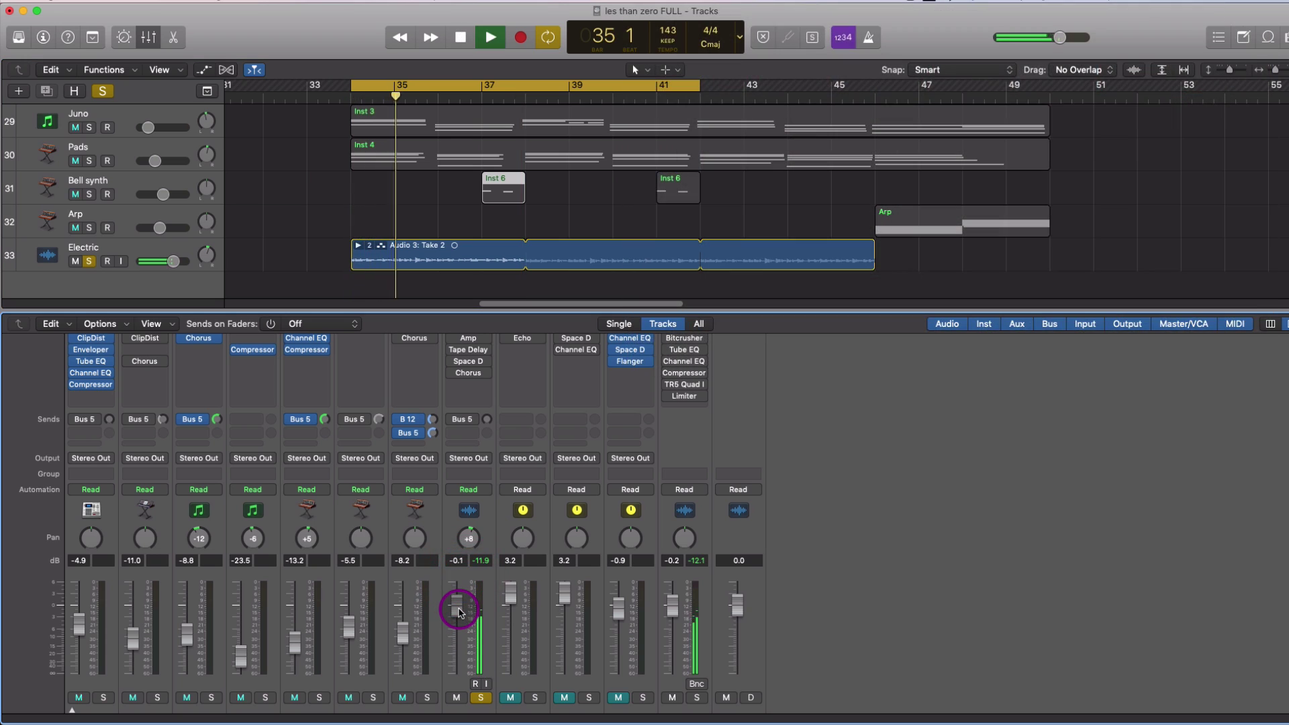
left_click_drag(459, 609, 460, 612)
key("space")
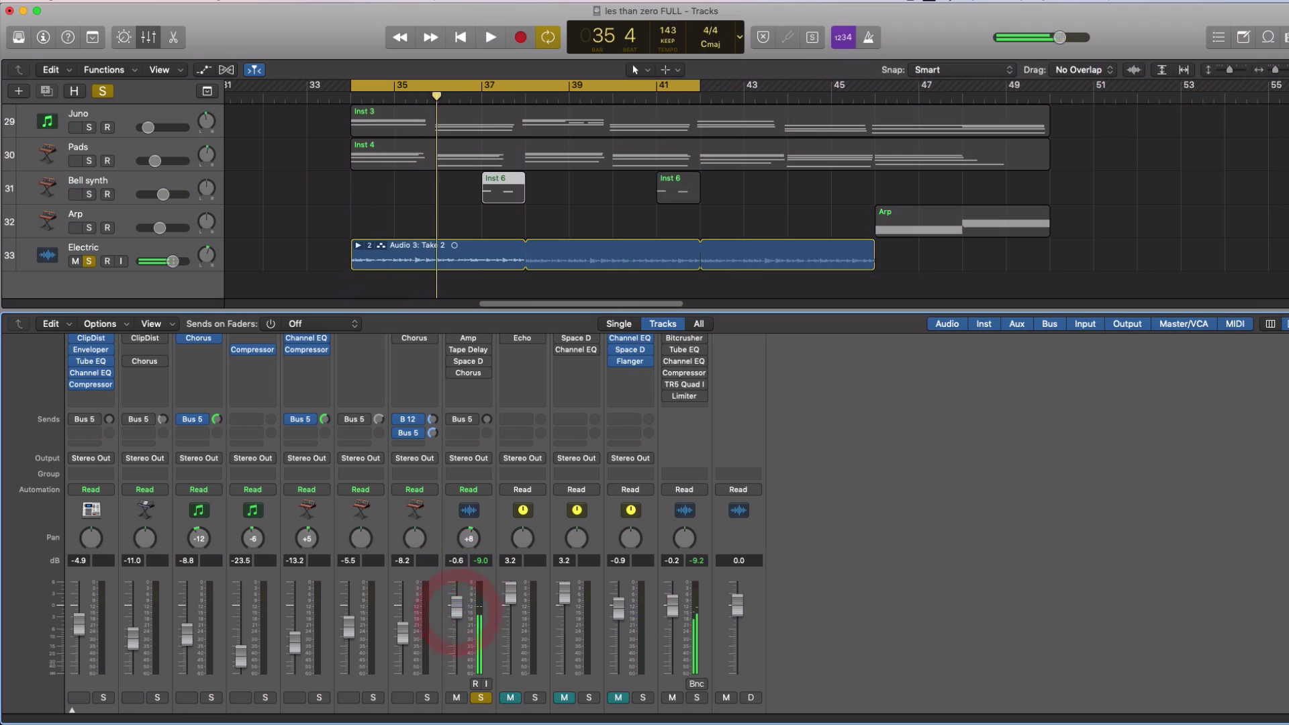
Enable the Electric channel's EQ, set its low cut to 215 Hz and boost the 2400 Hz band to +3.5 dB
scroll(1269, 430, "up", 5)
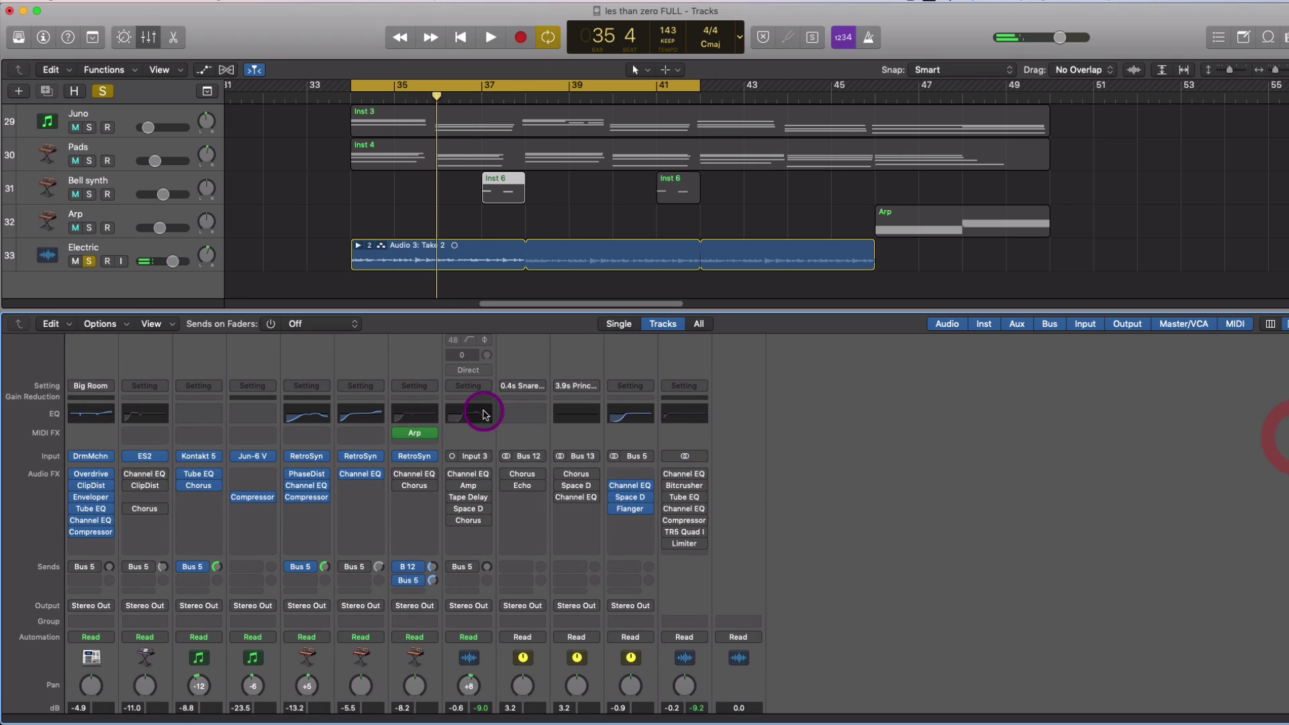
left_click(469, 475)
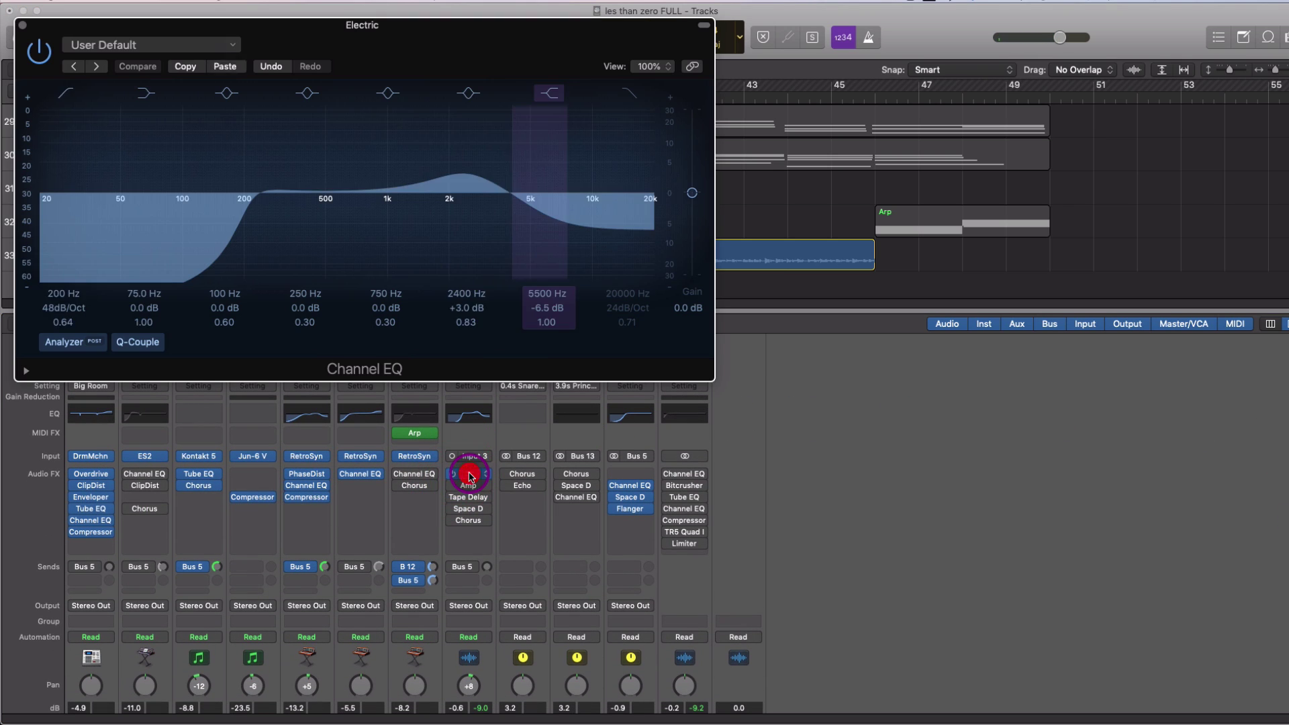
left_click(247, 215)
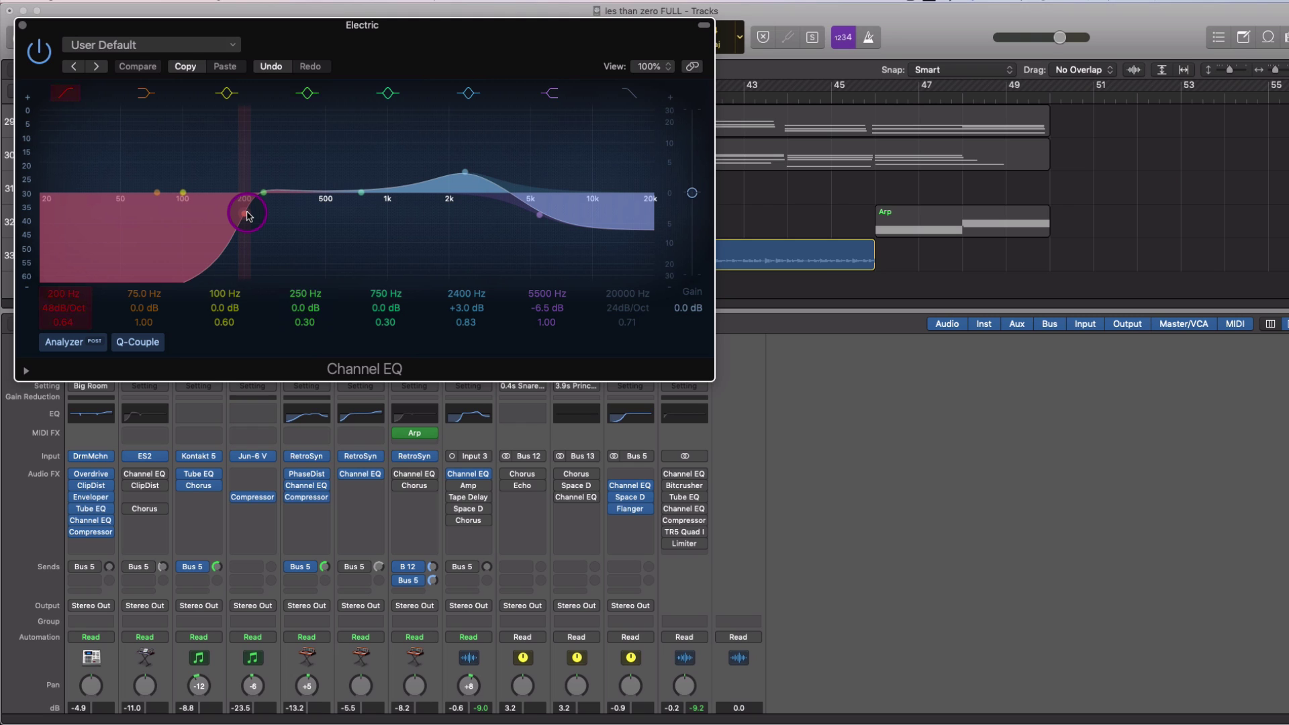
left_click_drag(246, 214, 253, 215)
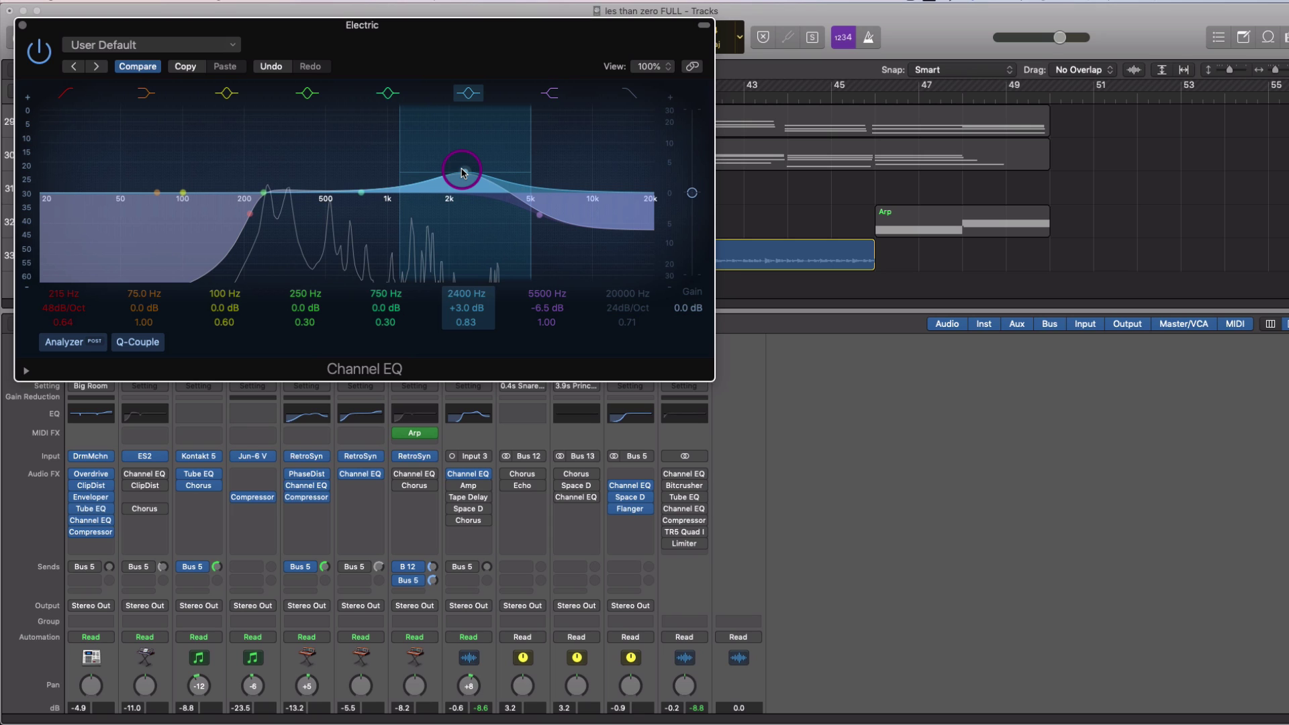
left_click_drag(462, 172, 465, 169)
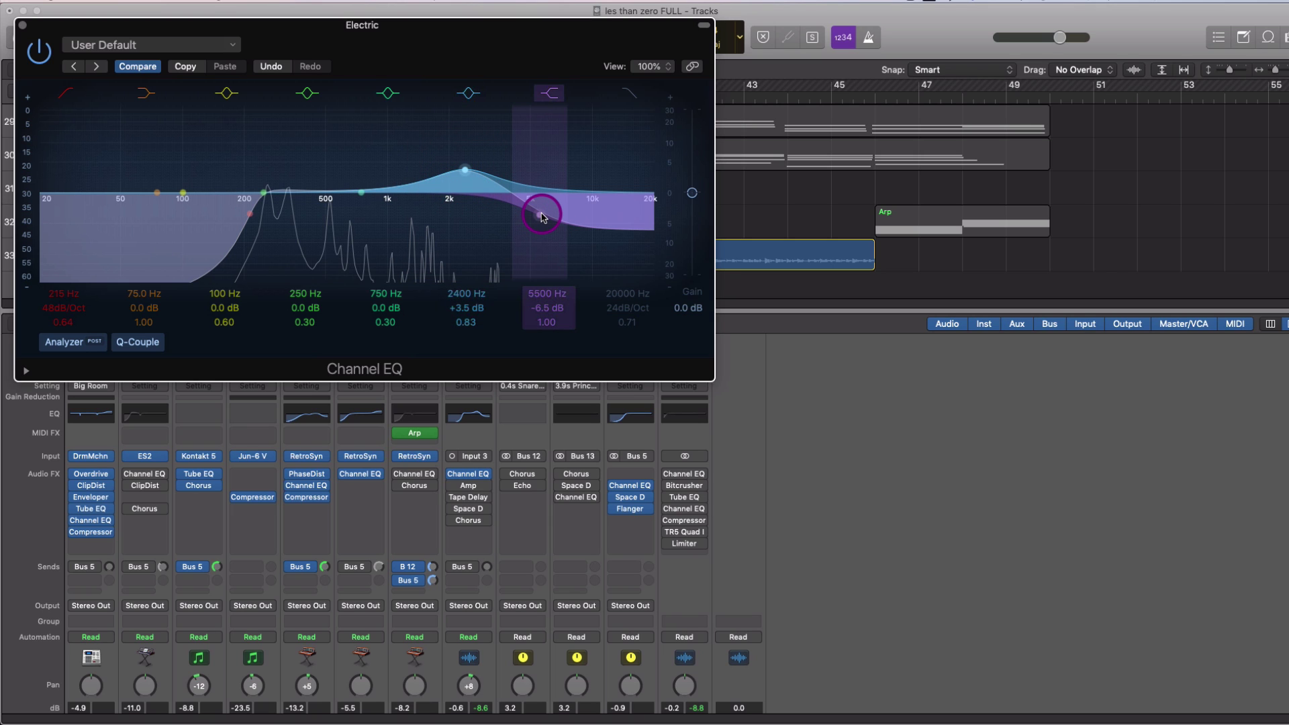
left_click(22, 25)
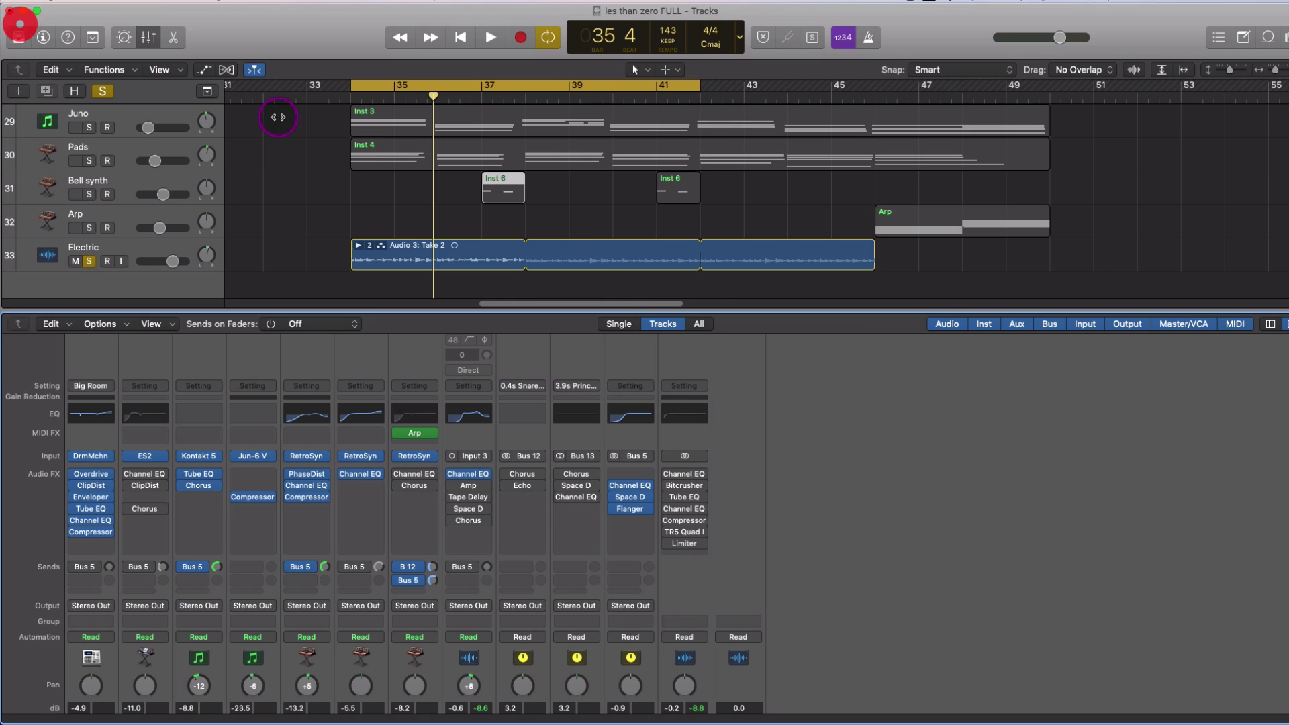
Enable the Amp Designer on the Electric channel and fine-tune its gain during playback
left_click(451, 485)
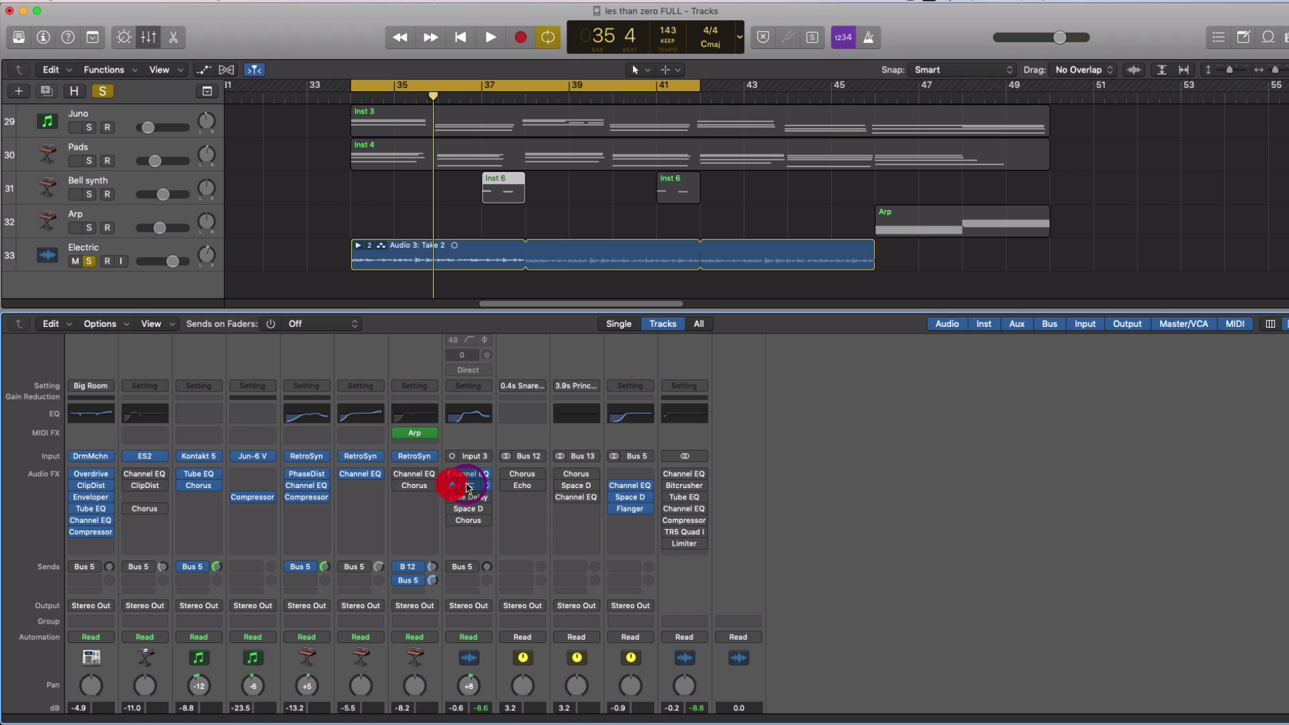
left_click(469, 487)
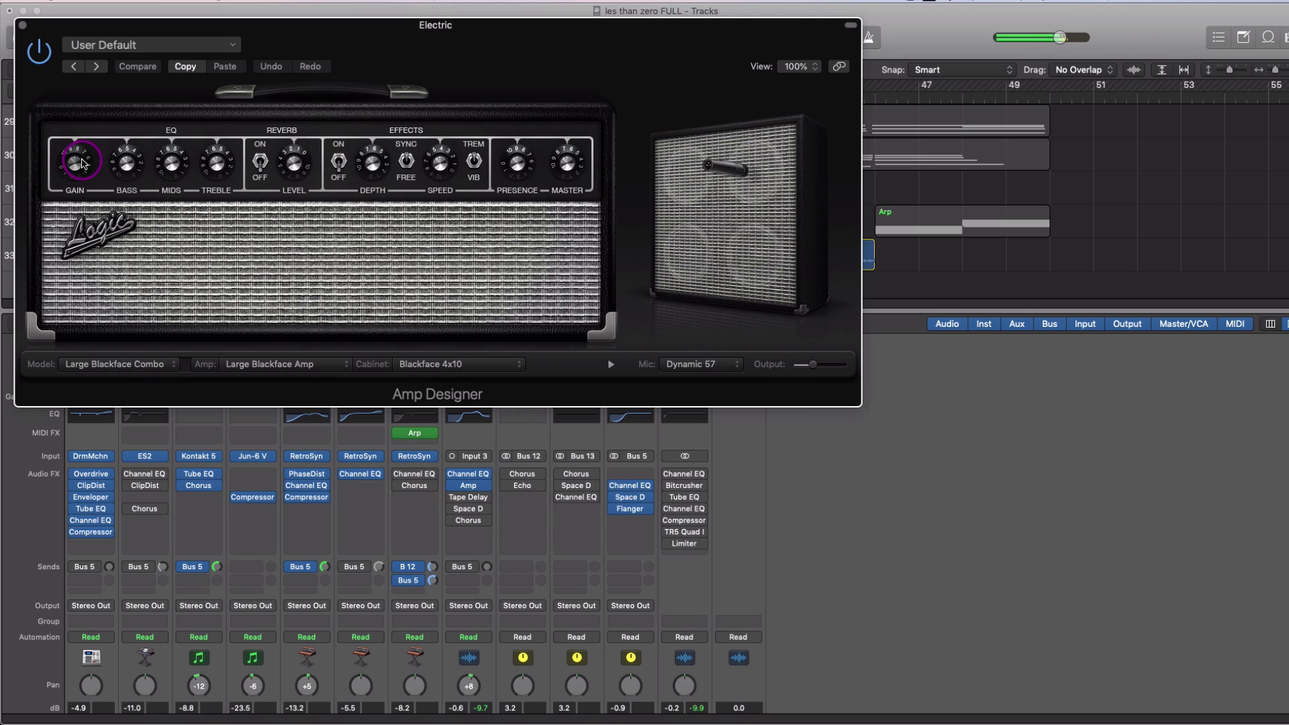
left_click_drag(82, 163, 83, 168)
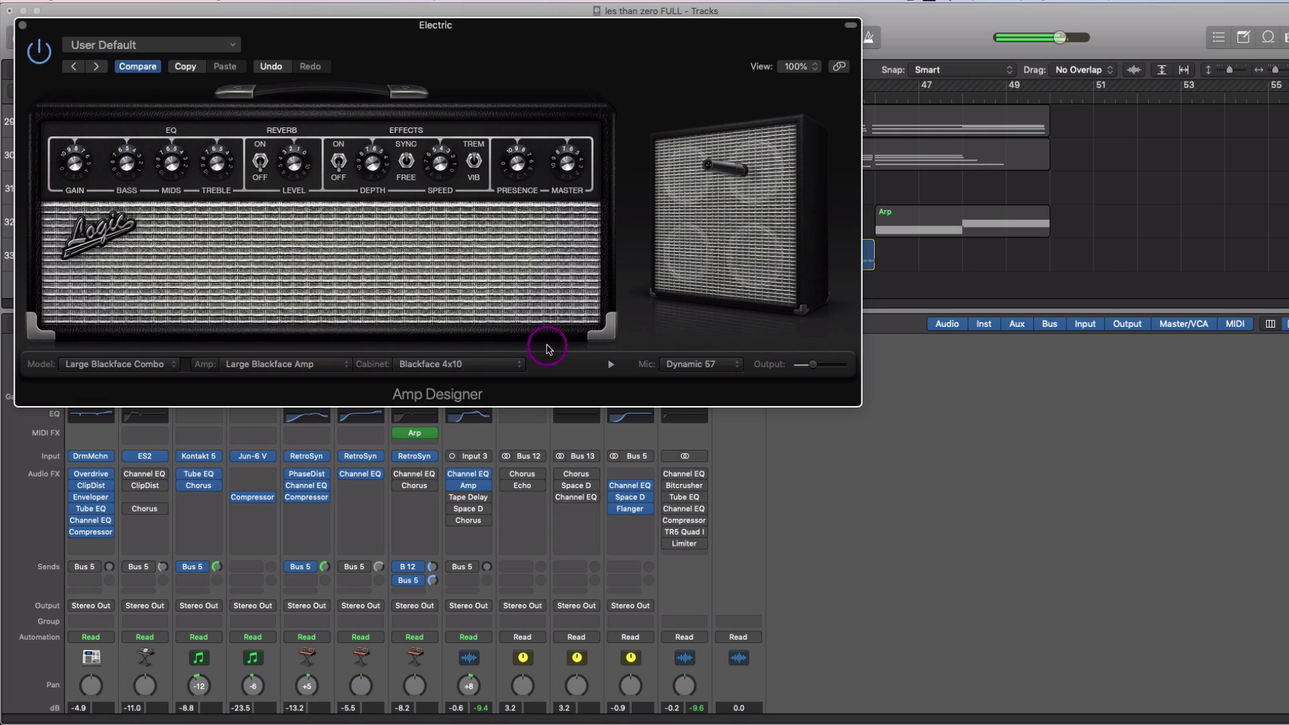
mouse_move(757, 225)
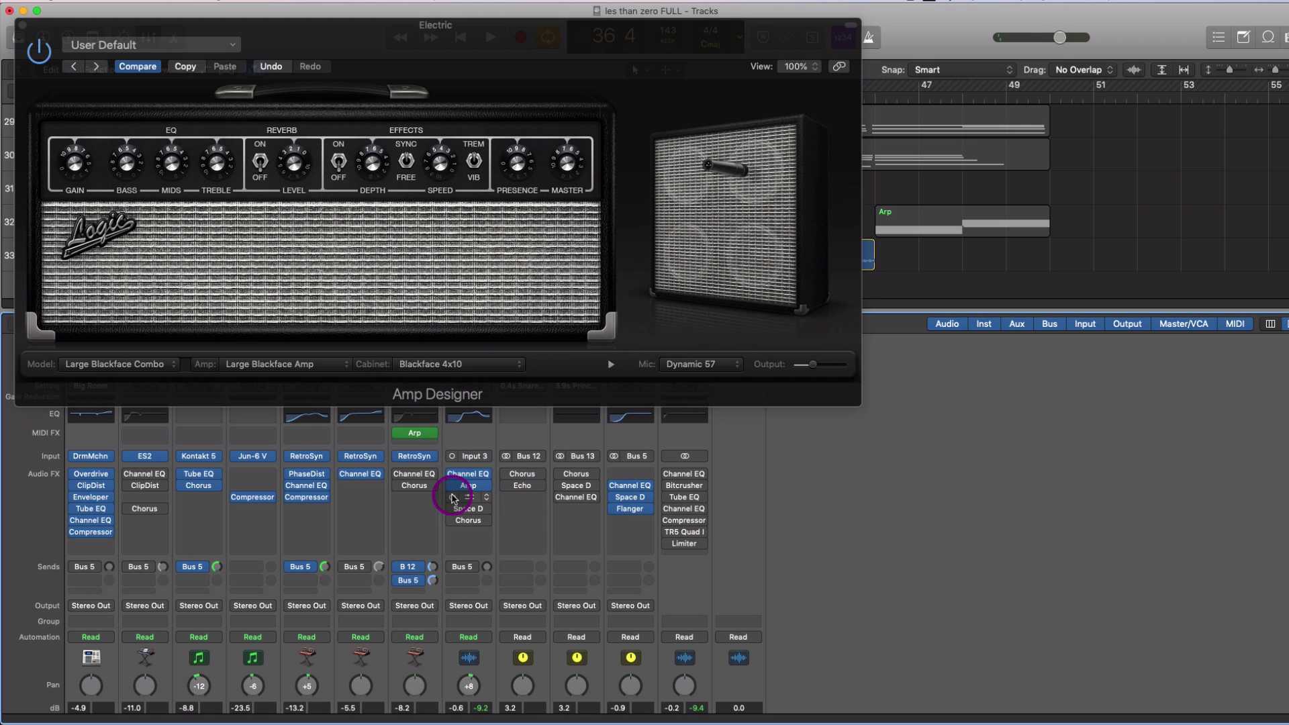
Enable the Electric channel's Tape Delay and set its wet output to 51% while the guitar plays
left_click(454, 497)
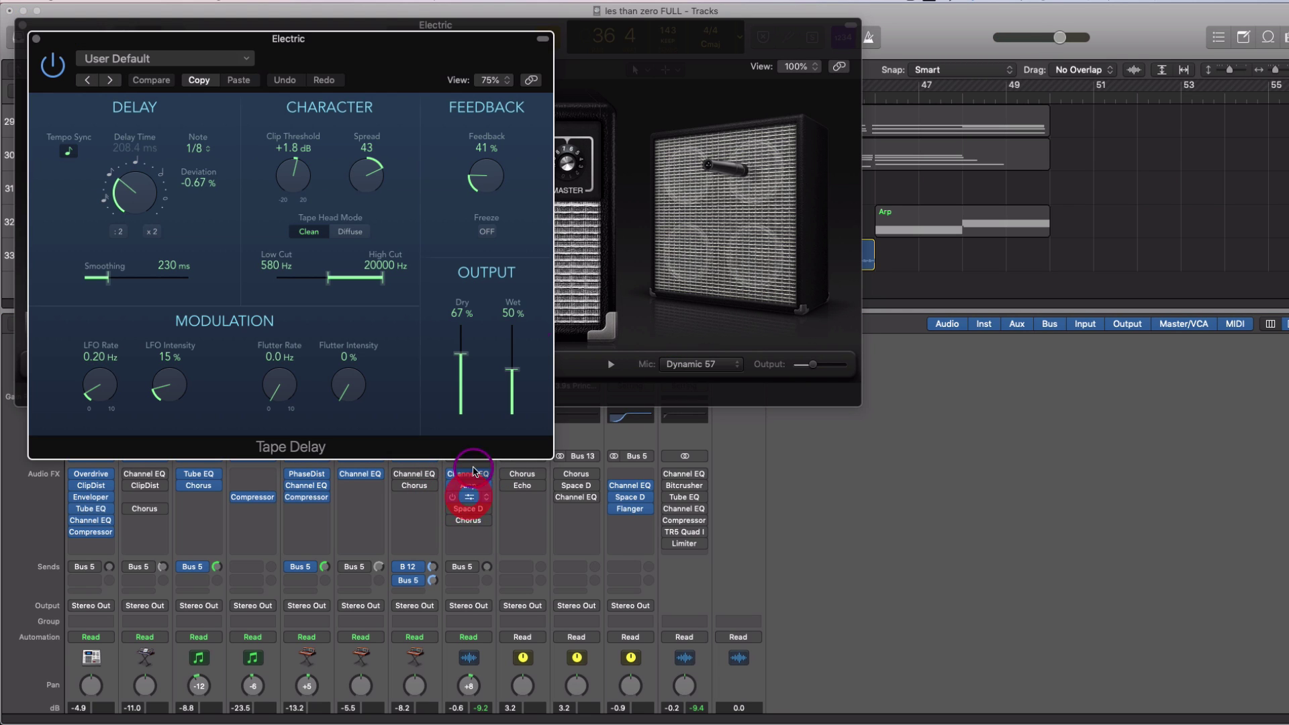
left_click_drag(649, 153, 1105, 311)
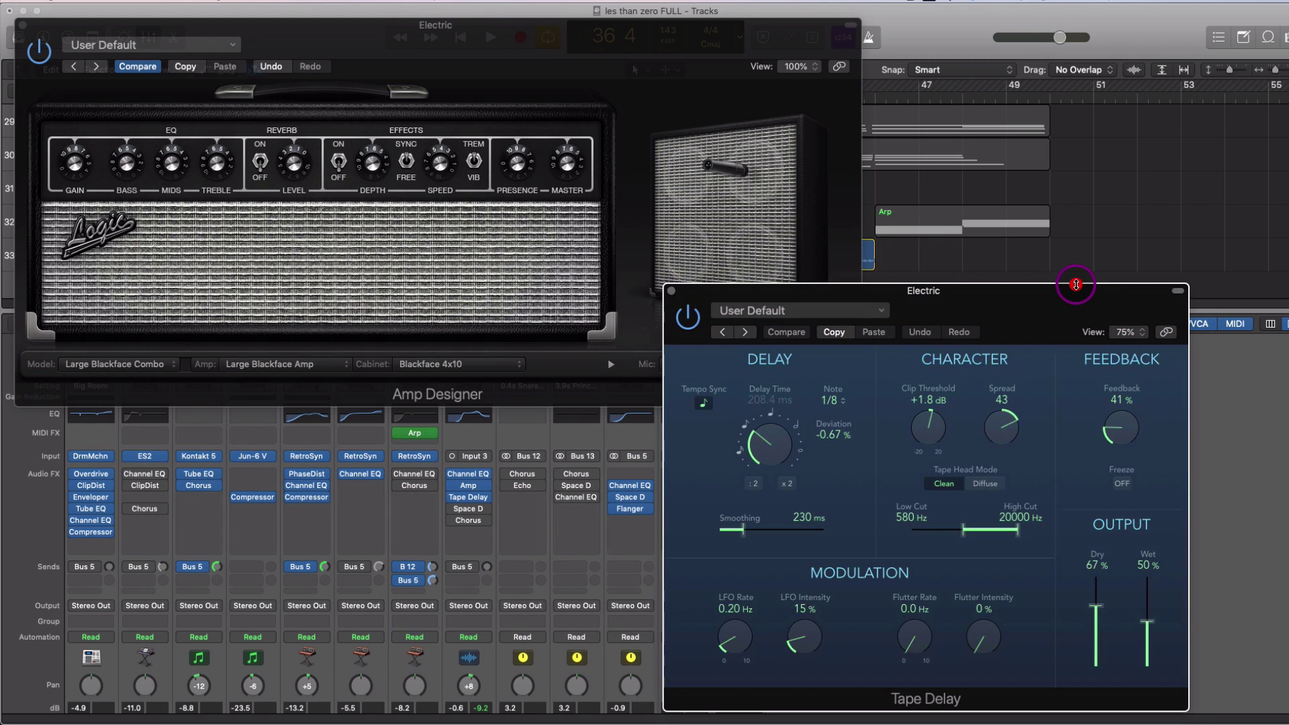
key("space")
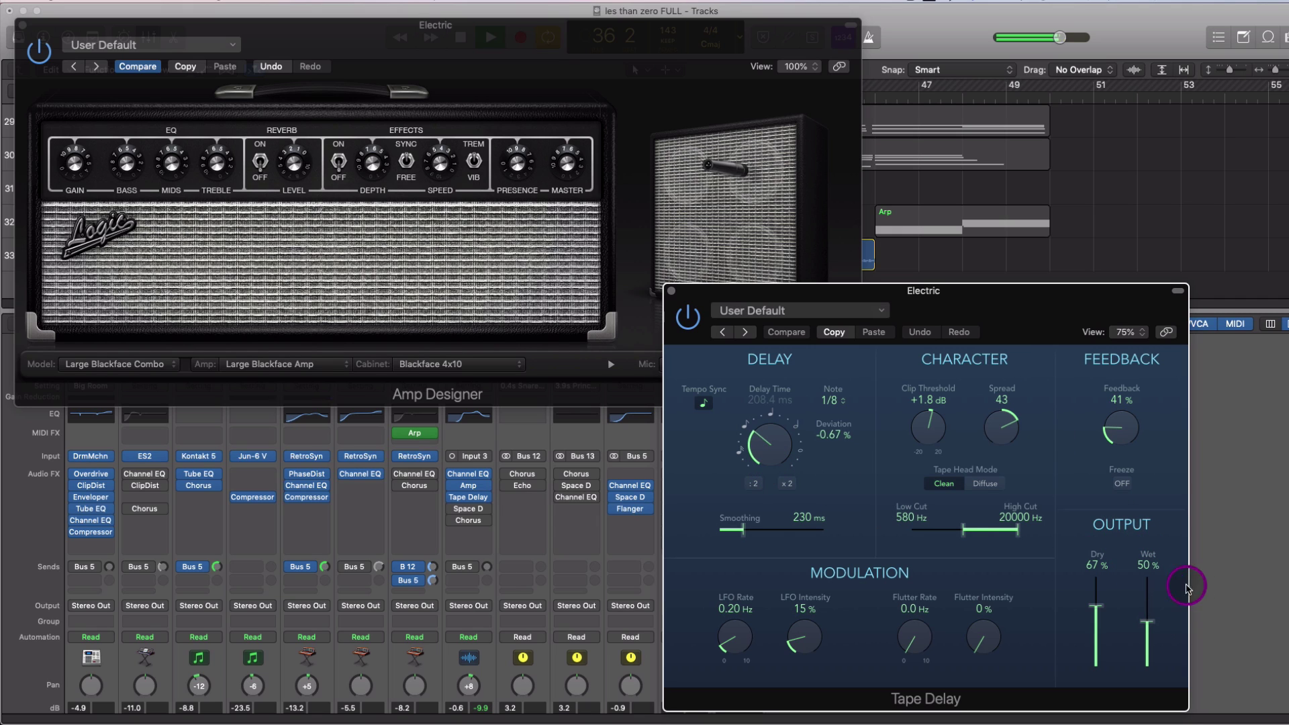
left_click(1150, 623)
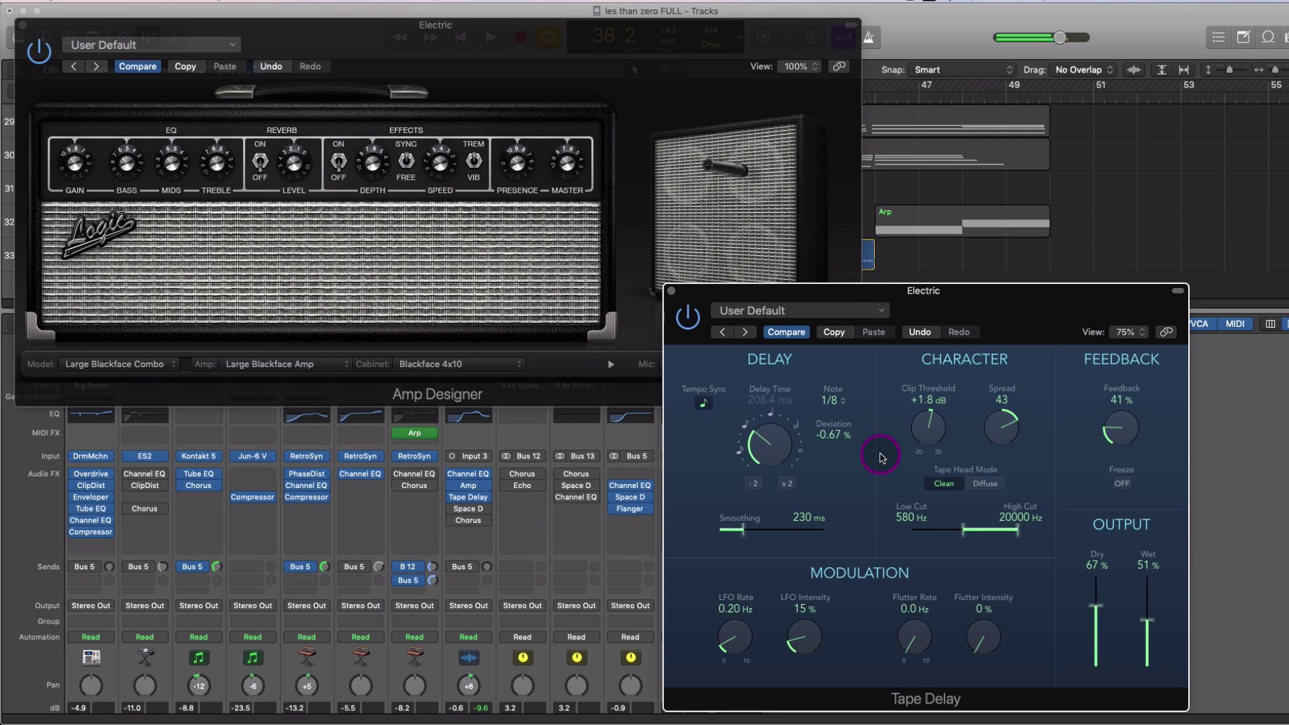
left_click_drag(877, 291, 949, 143)
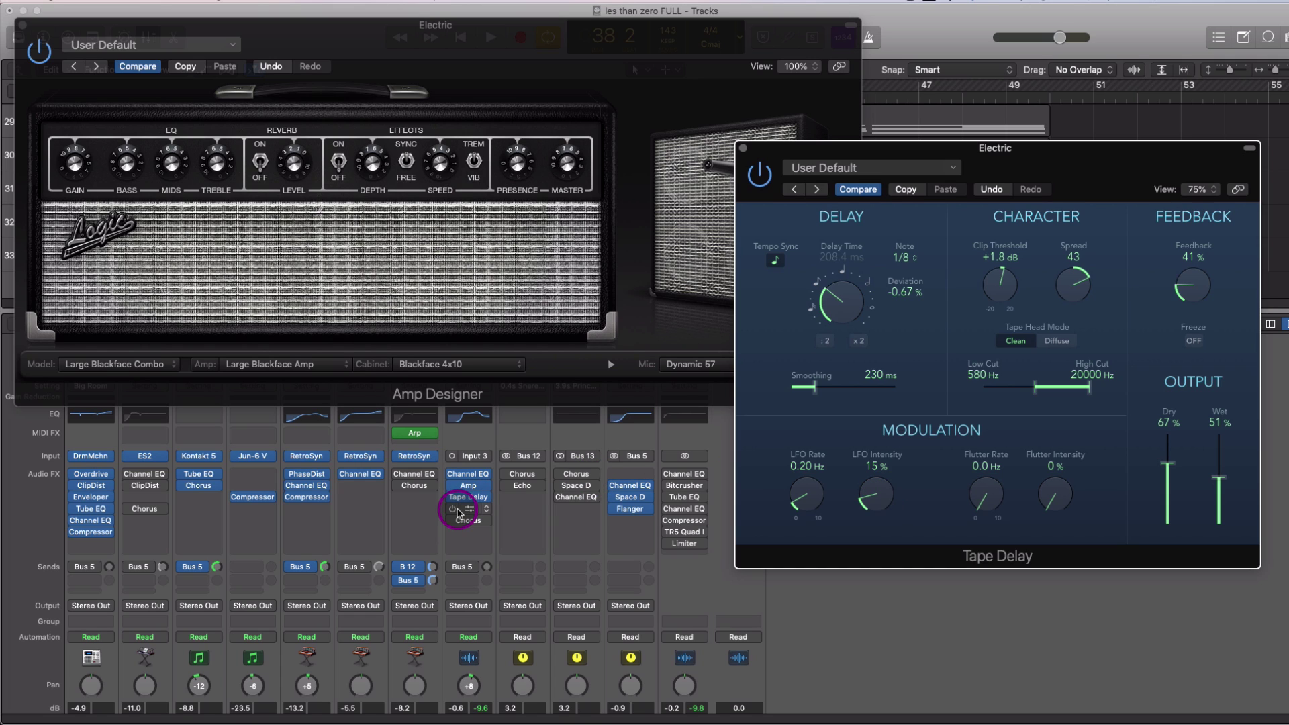
Enable Space Designer on the Electric channel, audition its wet level, set it to -16.5 dB, and review the output EQ
left_click(450, 512)
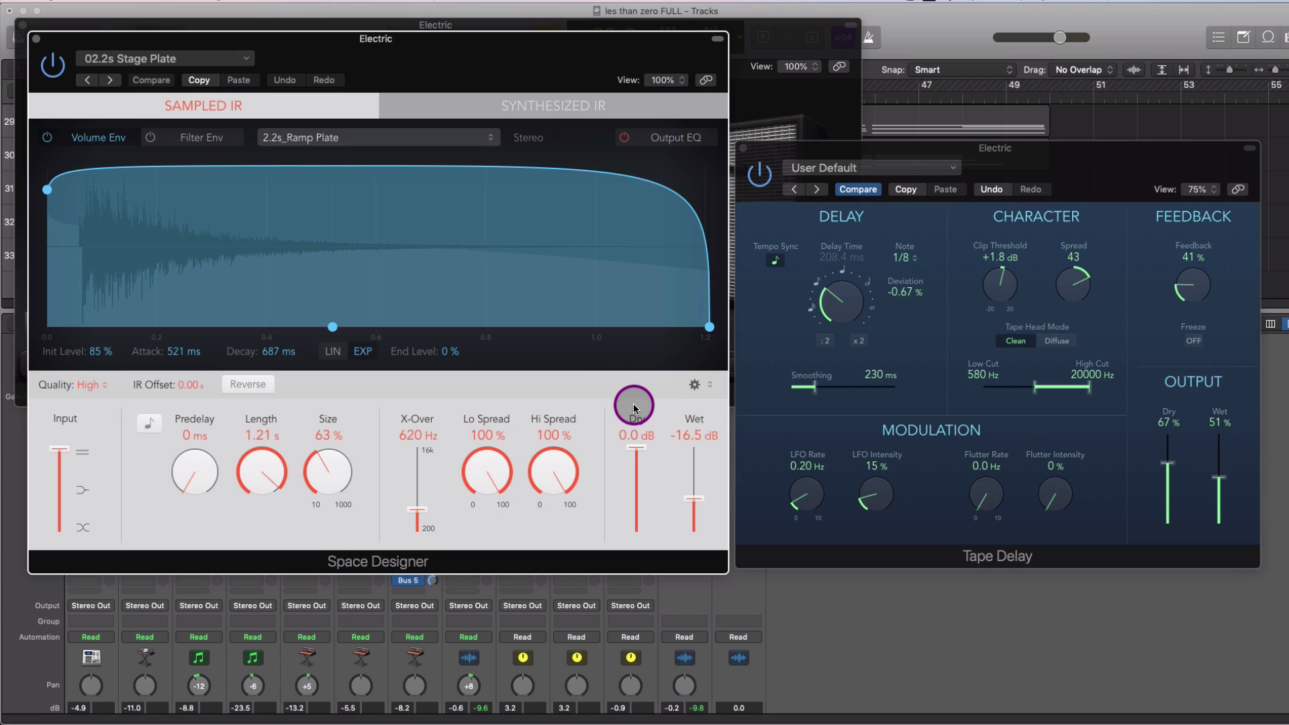
left_click_drag(698, 498, 698, 496)
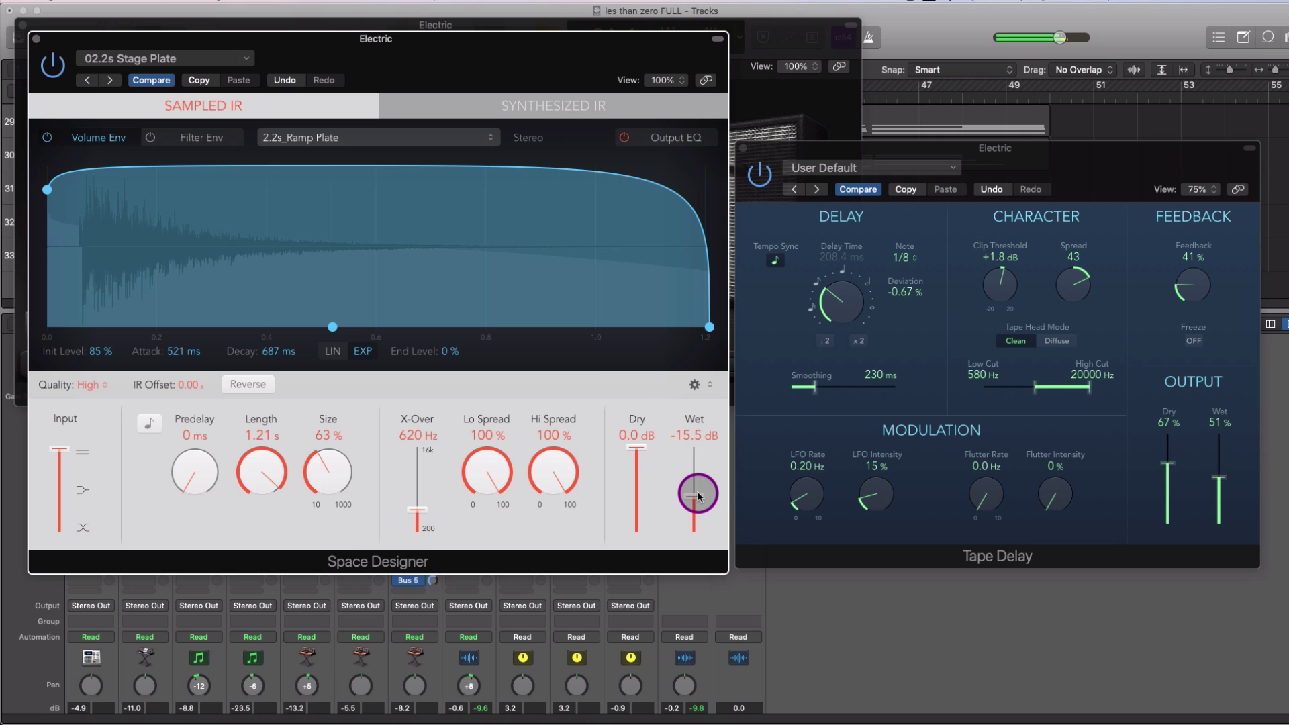
left_click(699, 498)
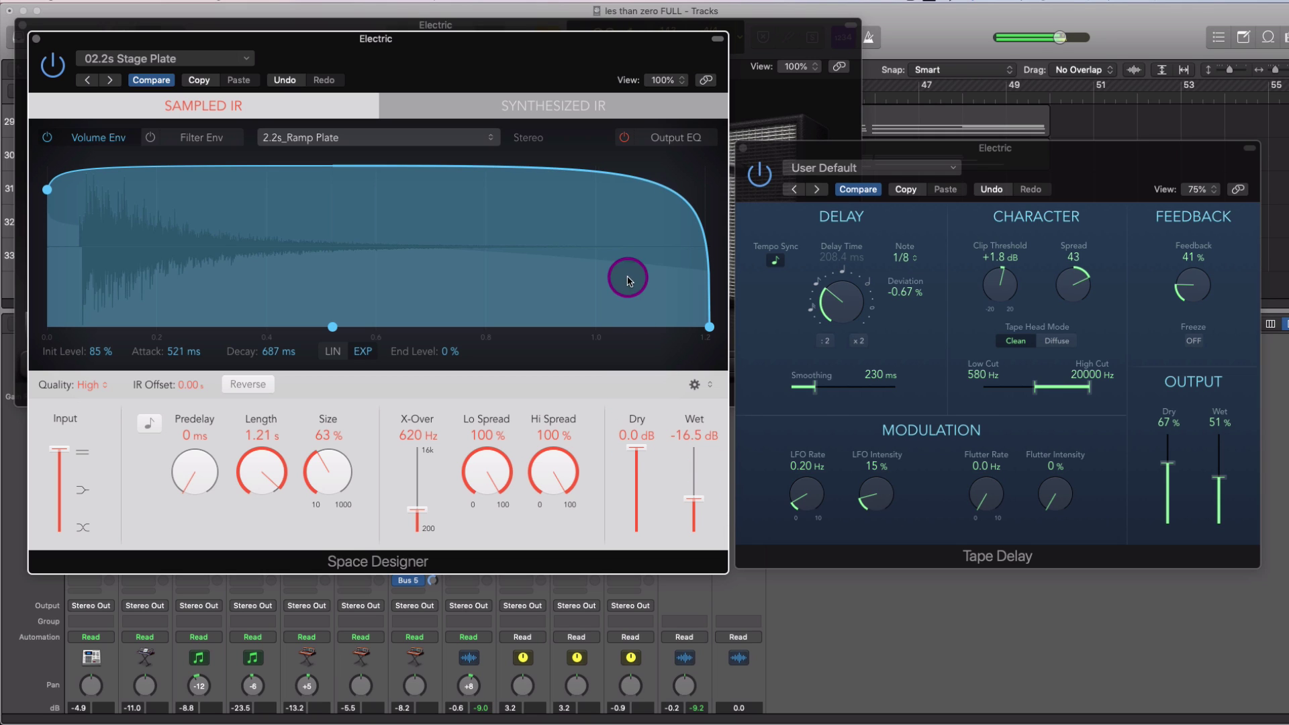
left_click(666, 137)
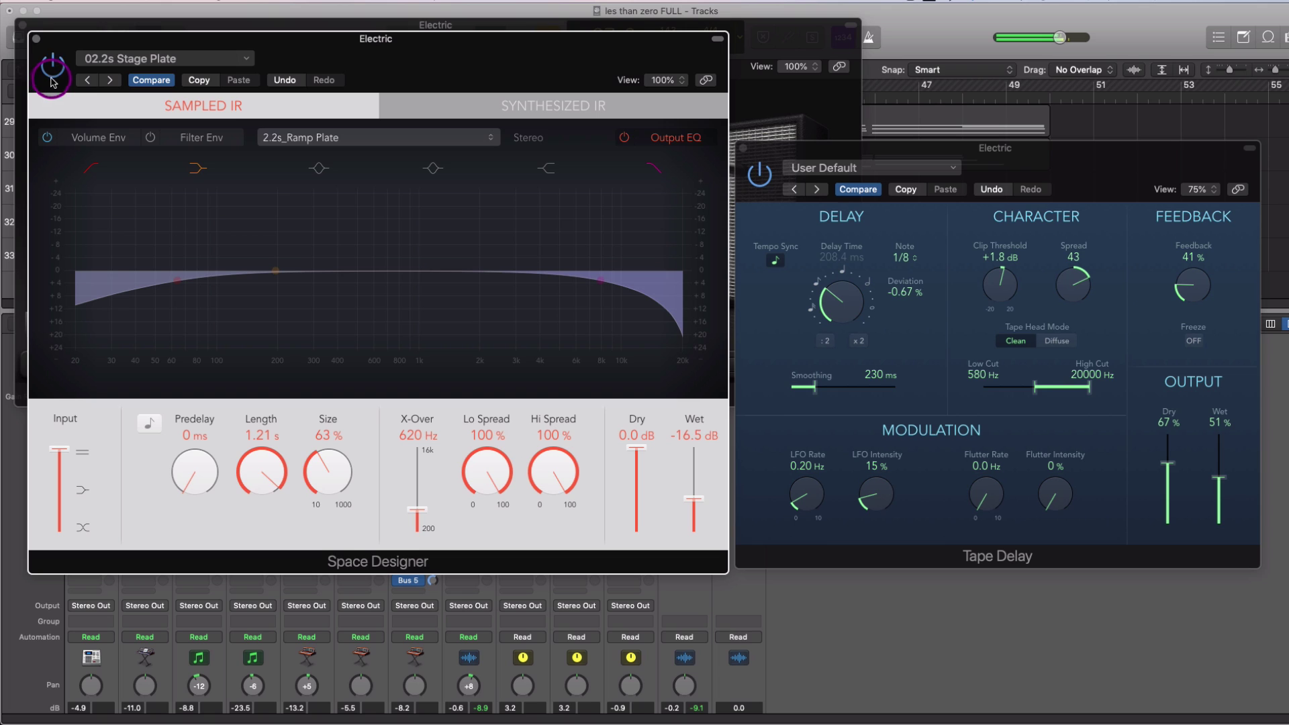
left_click(36, 40)
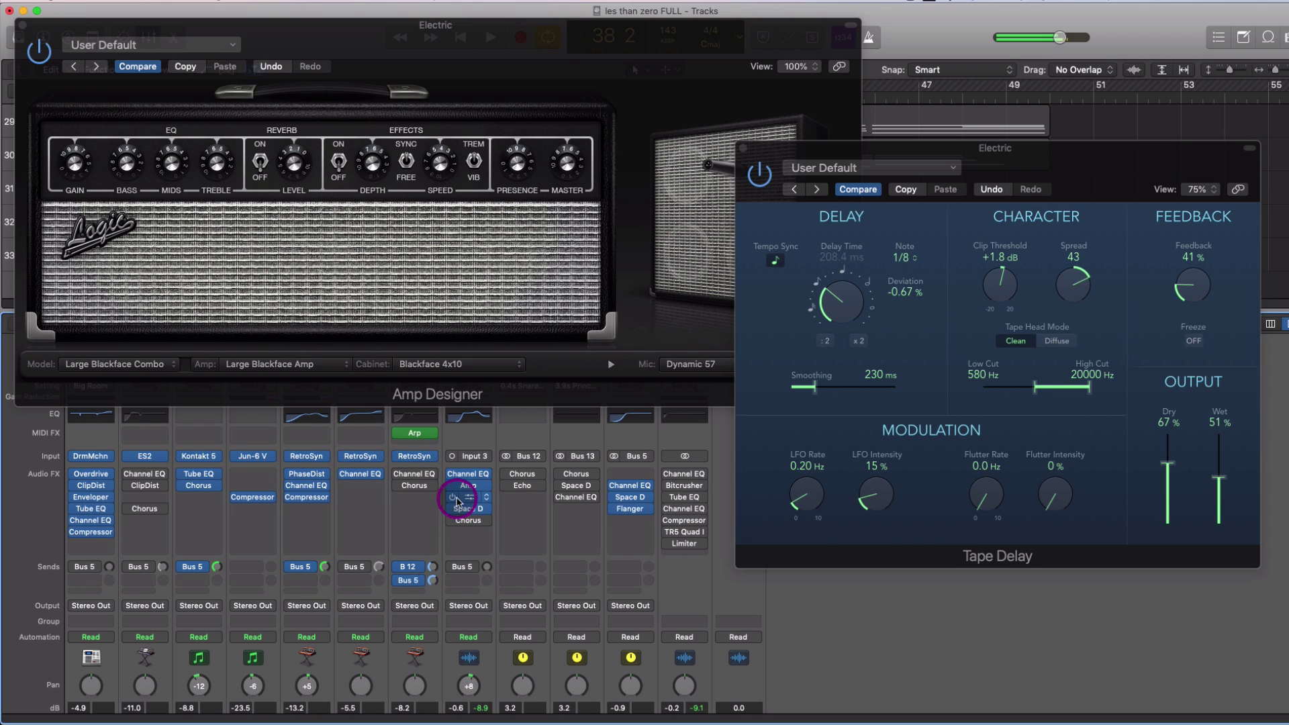
Enable the Electric channel's Chorus, set its mix to 54%, and close all open effect windows
left_click(454, 522)
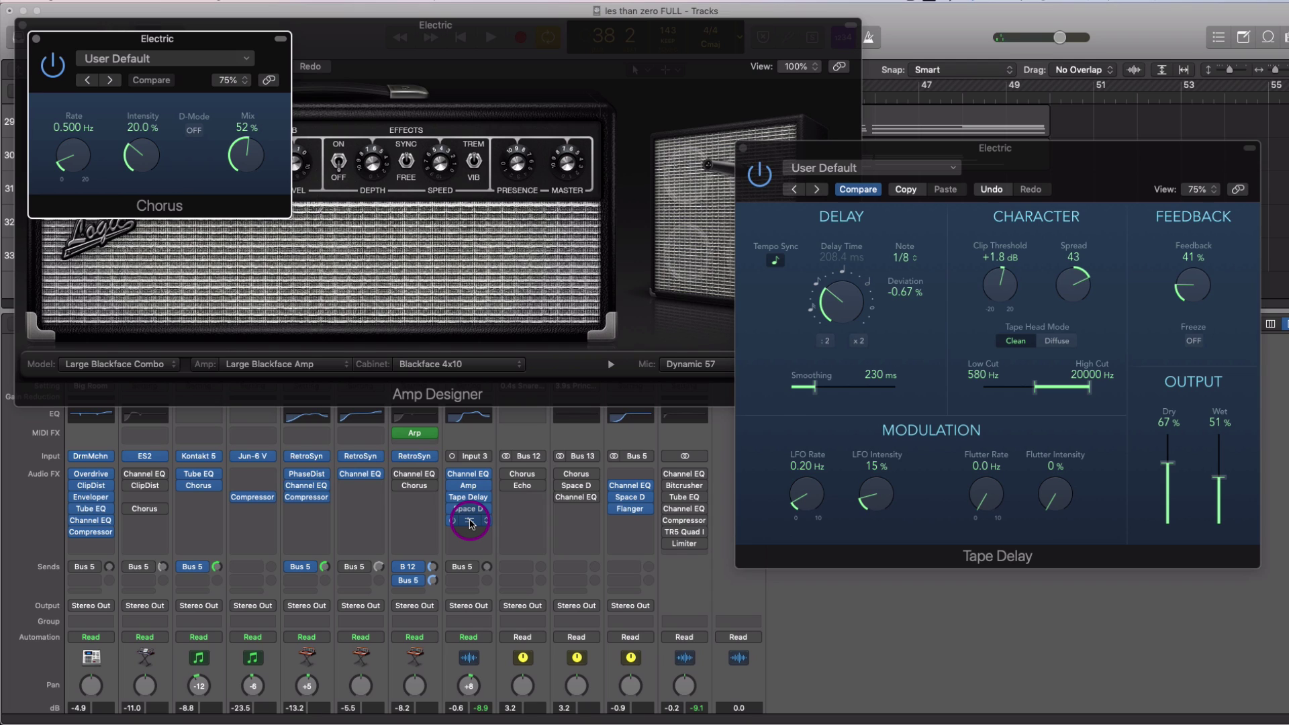
key("space")
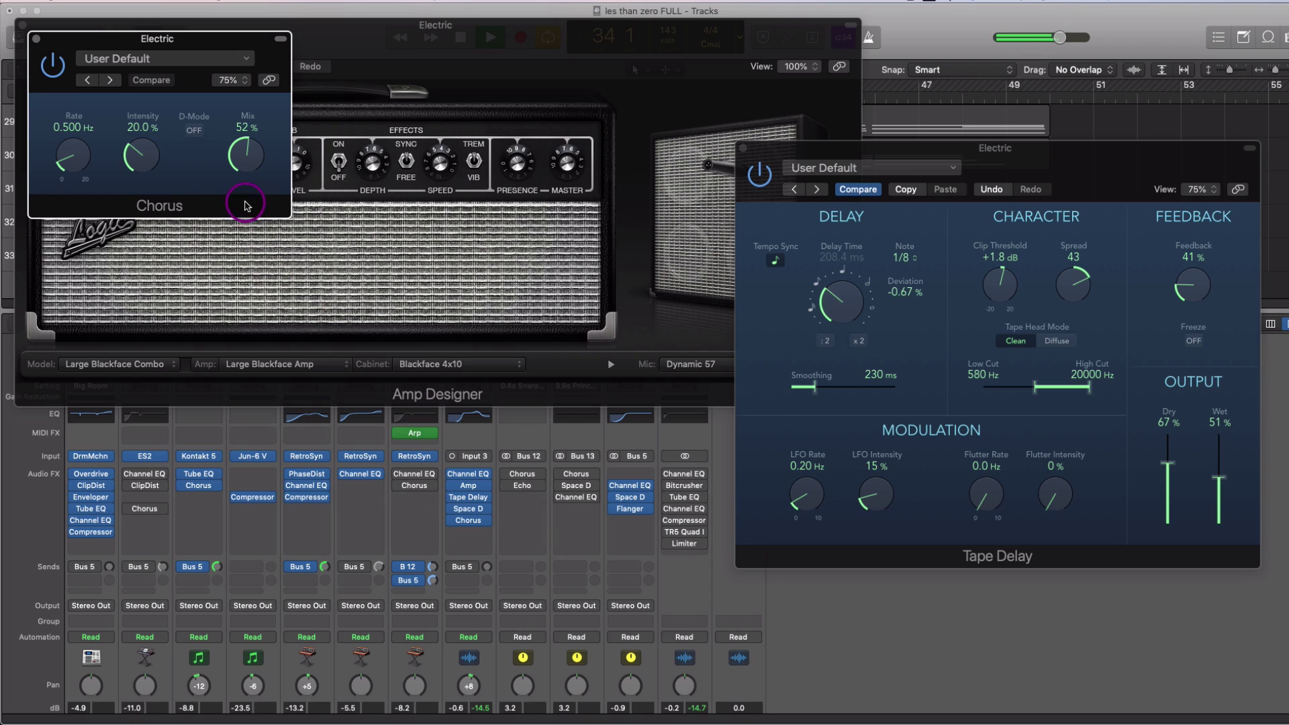
left_click(242, 159)
left_click_drag(243, 159, 243, 155)
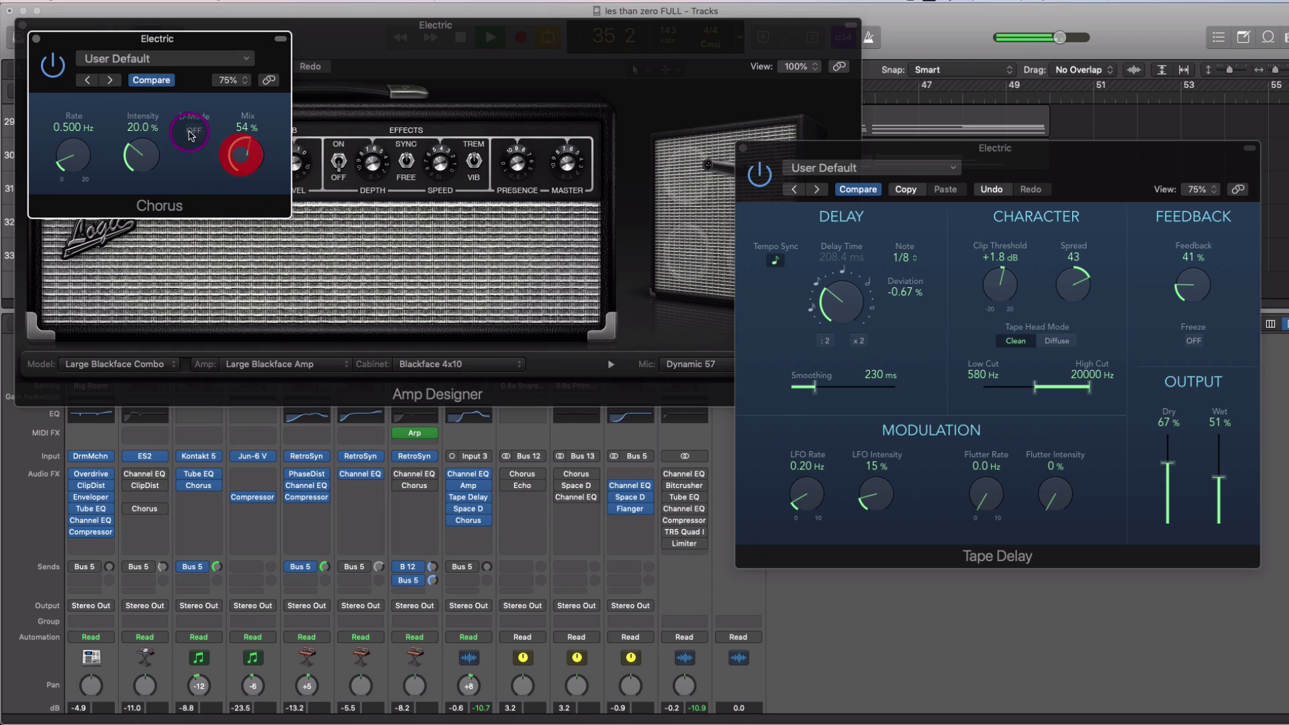
left_click(36, 39)
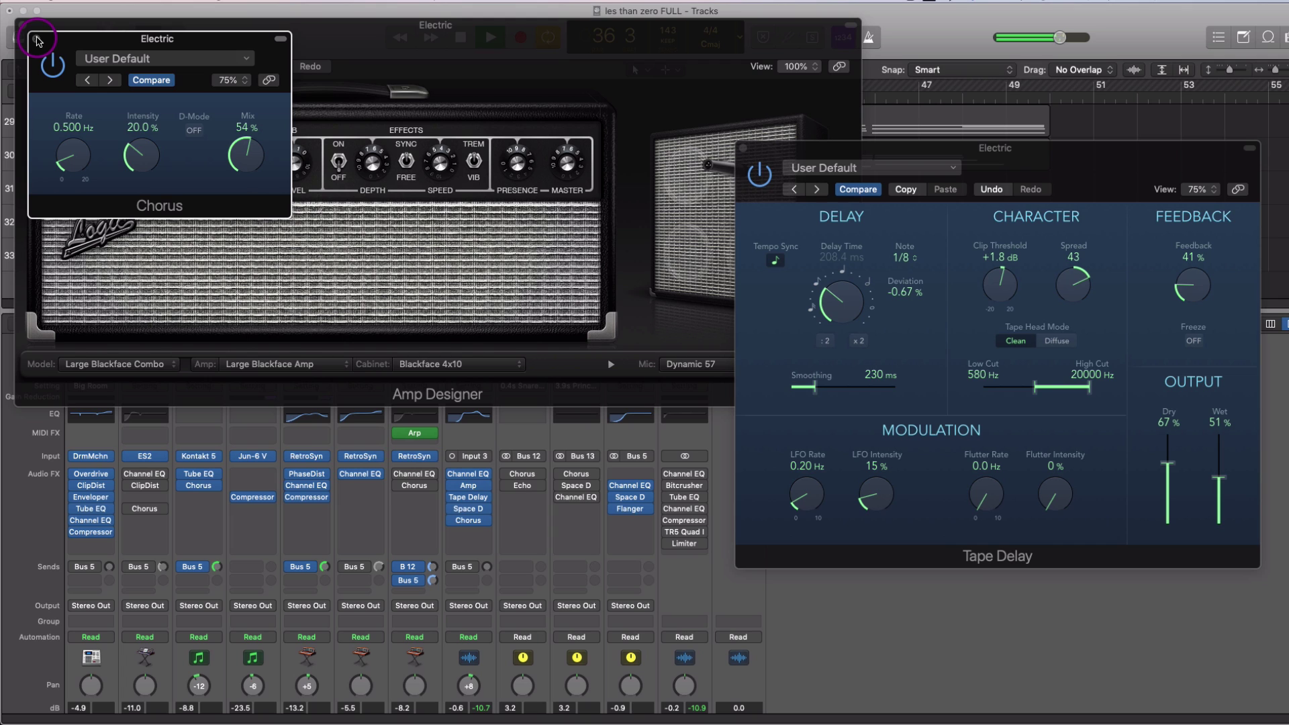
left_click(23, 26)
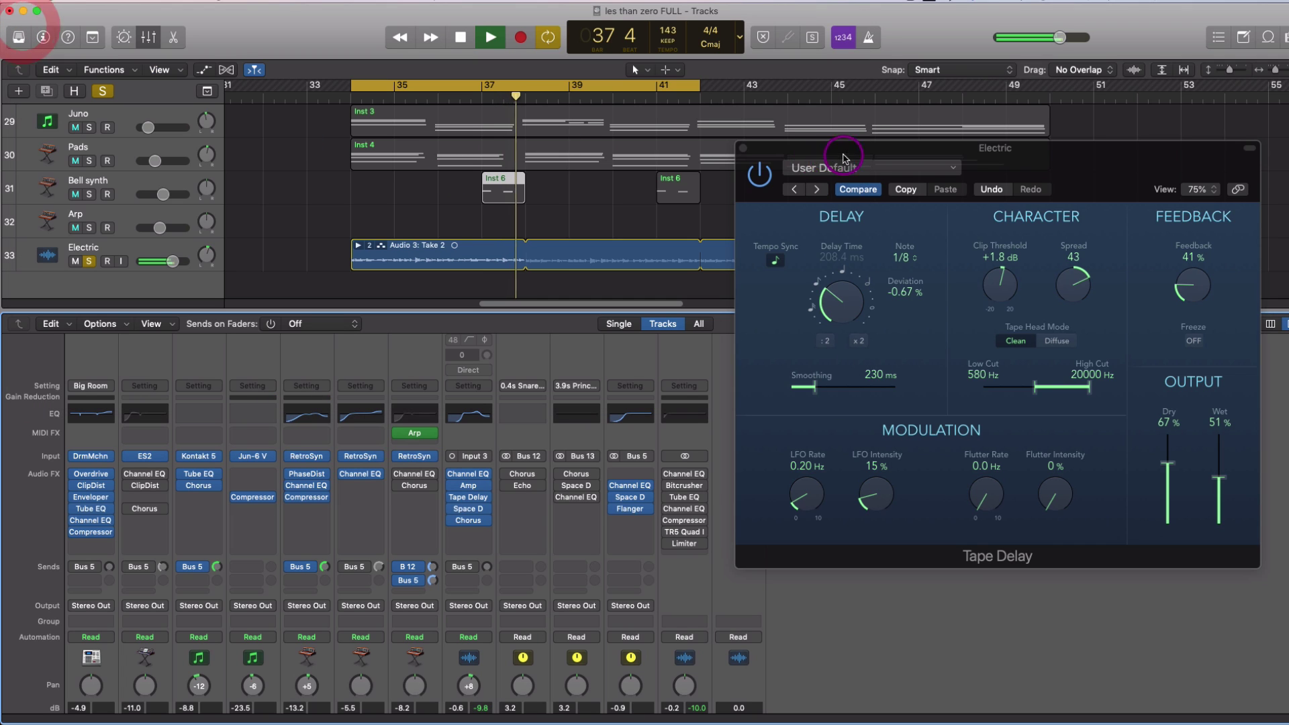
left_click(743, 148)
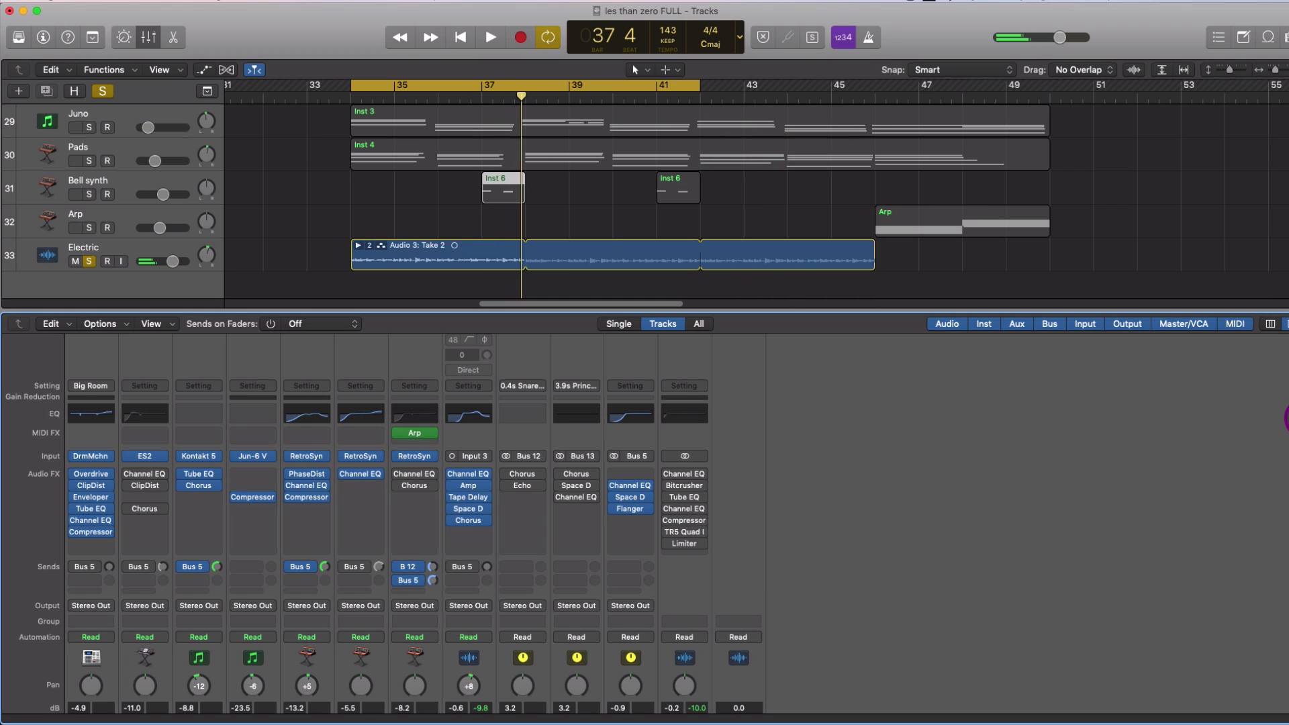
Solo all instrument channels from Arp to Drums alongside Electric and lower the Electric fader to -7.6 dB
left_click_drag(1284, 418, 1281, 556)
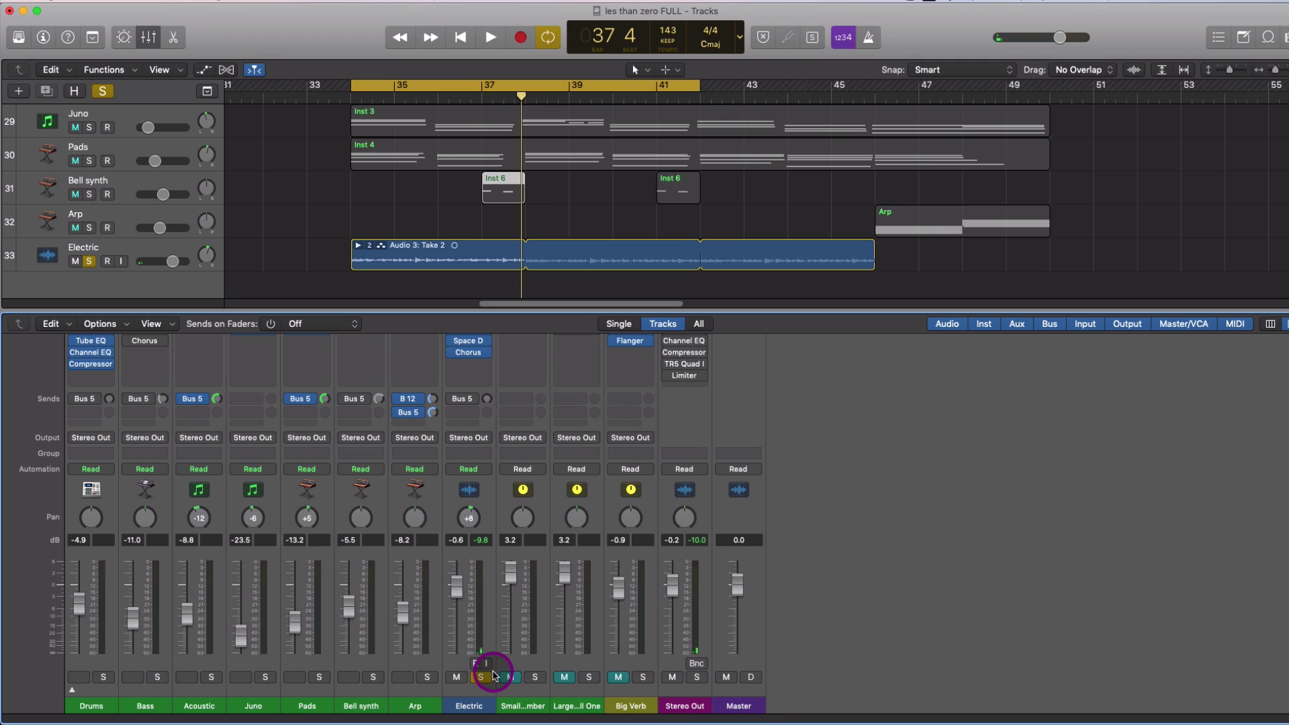
left_click_drag(427, 677, 100, 678)
left_click_drag(454, 581, 458, 614)
With the mix playing, set the faders to -5.1 dB for Drums and -8.8 dB for Bell synth, and solo Big Verb
key("space")
left_click_drag(78, 603, 79, 609)
left_click_drag(361, 612, 360, 618)
left_click(618, 676)
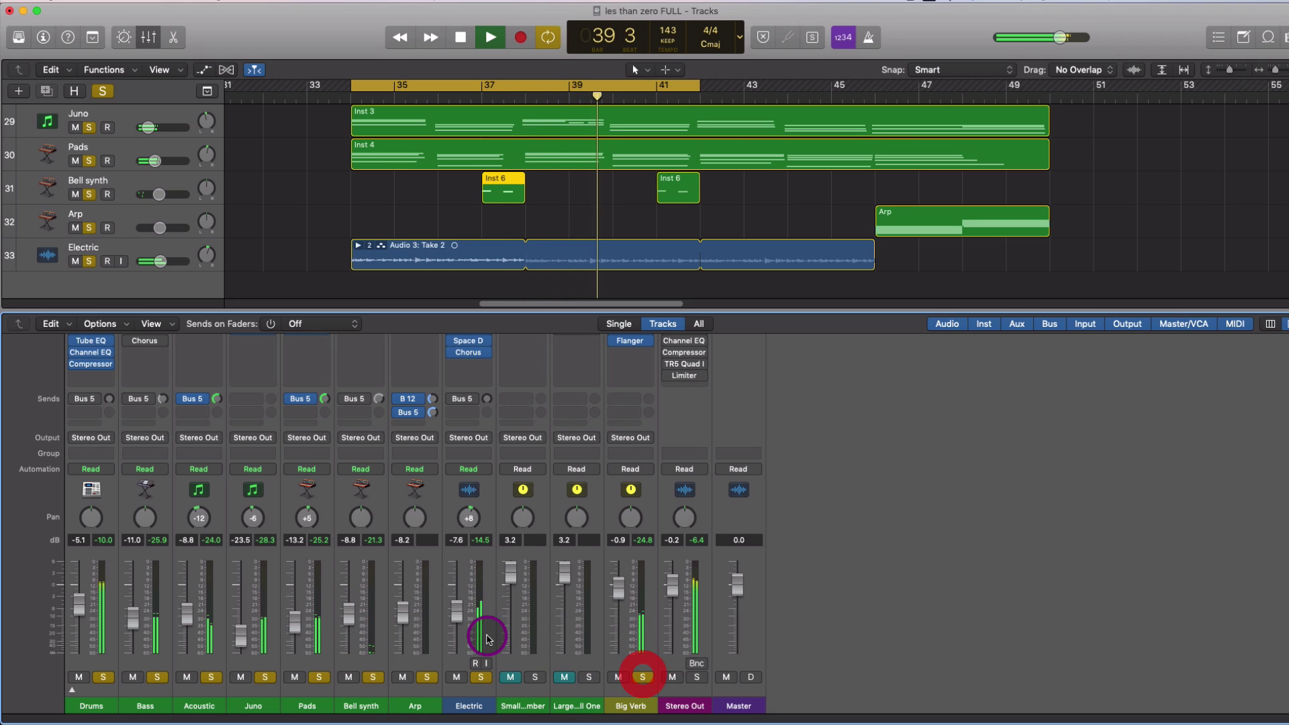
Lower the Electric fader to -8.8 dB and the Big Verb fader to -1.4 dB while checking playback
left_click_drag(456, 611, 456, 615)
left_click_drag(619, 589, 624, 596)
key("space")
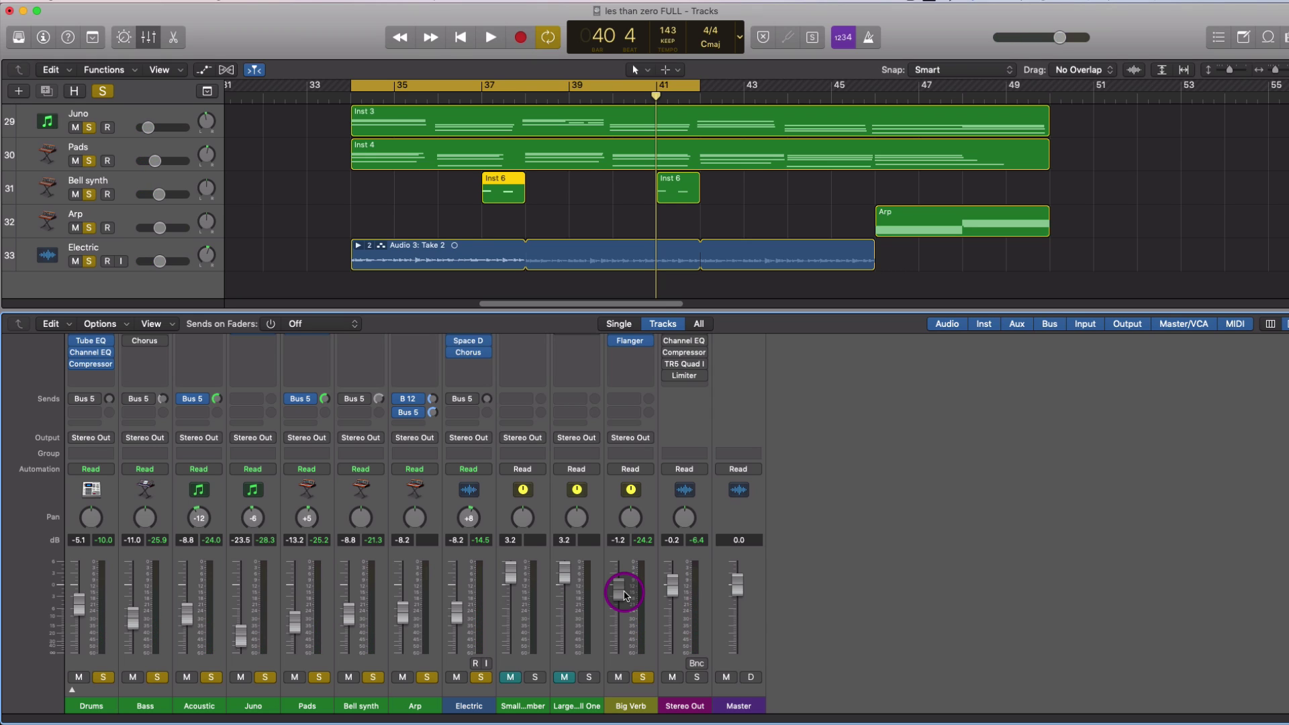
left_click_drag(619, 594, 618, 593)
left_click(459, 614)
left_click_drag(457, 617, 458, 619)
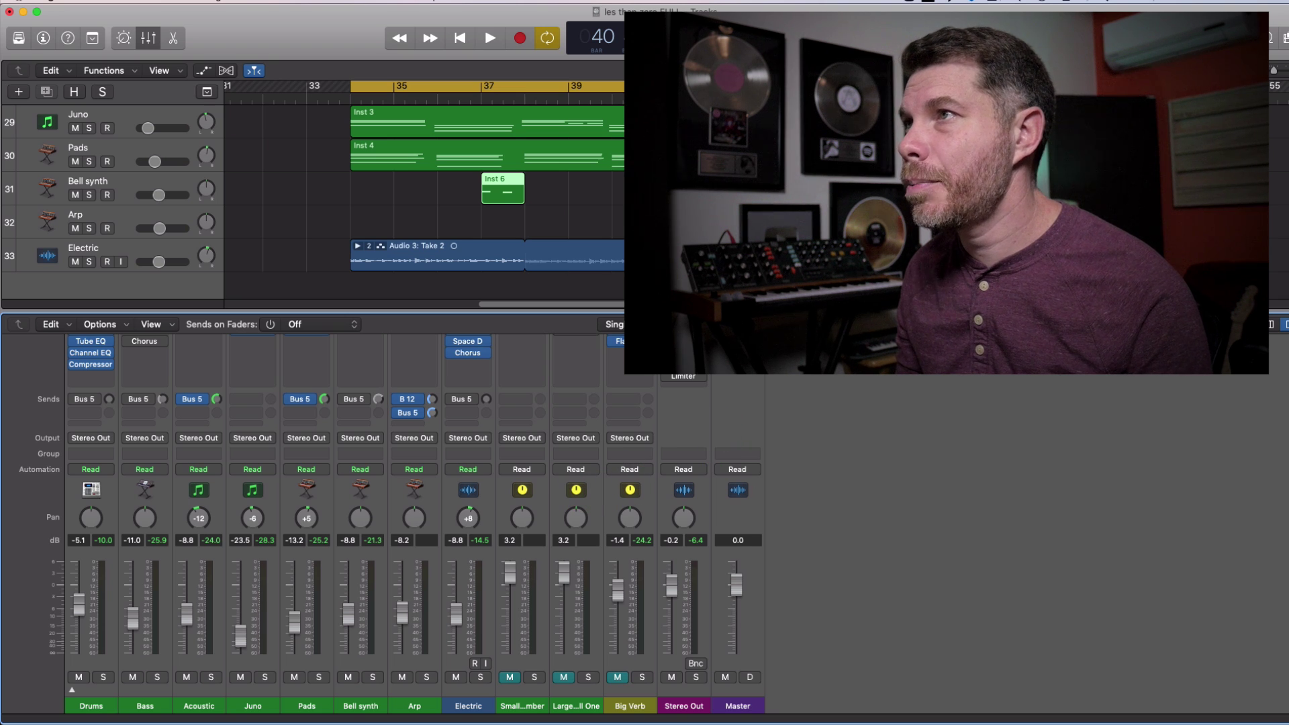
Cycle the Arp region from bar 46 to 50, solo the Arp track, and raise its fader to -4.1 dB
left_click_drag(707, 86, 1057, 86)
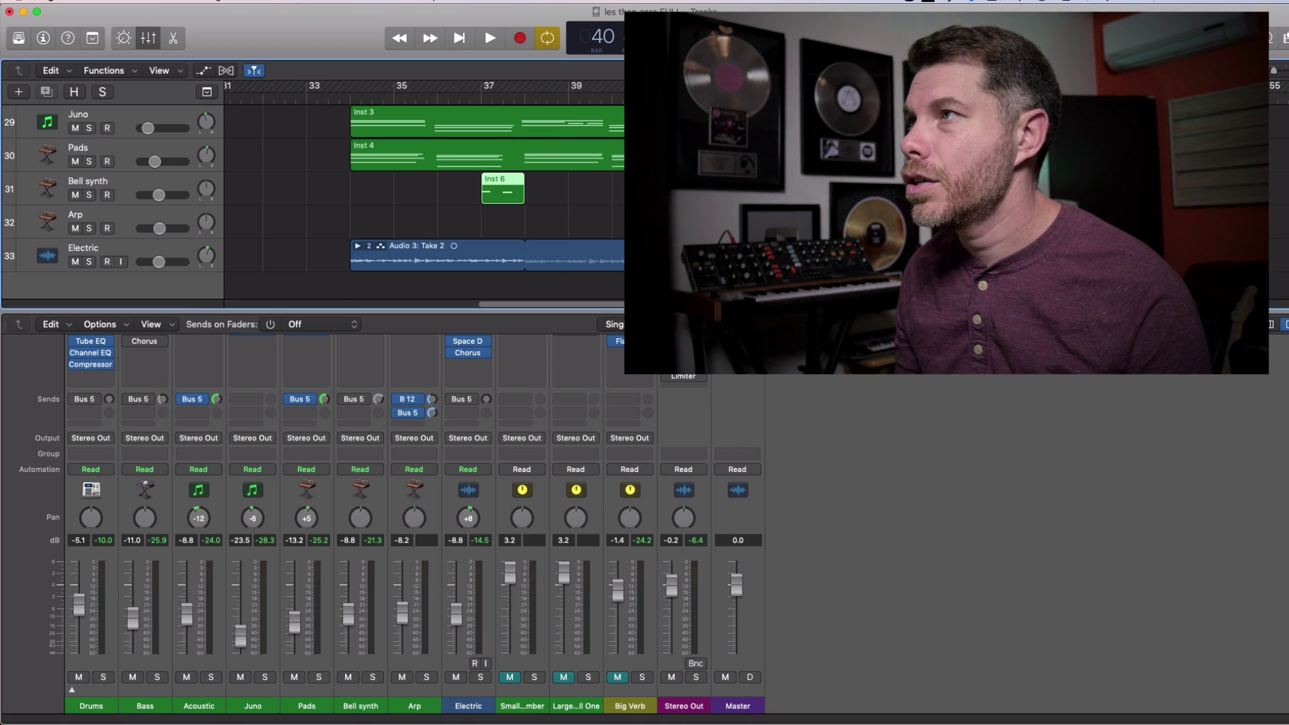
left_click(89, 228)
key("space")
left_click_drag(402, 611, 404, 598)
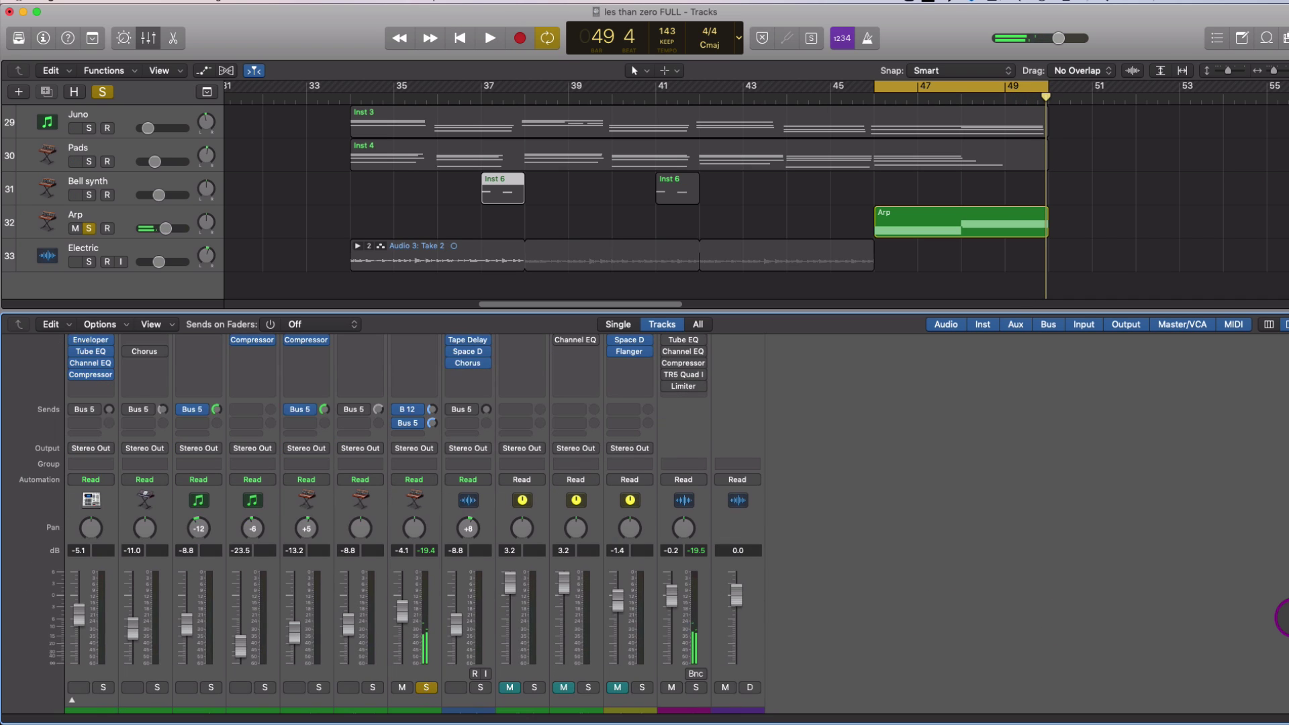
Open the Arp region in the Piano Roll, play its chord notes, and enlarge the track area to show all tracks
double_click(935, 217)
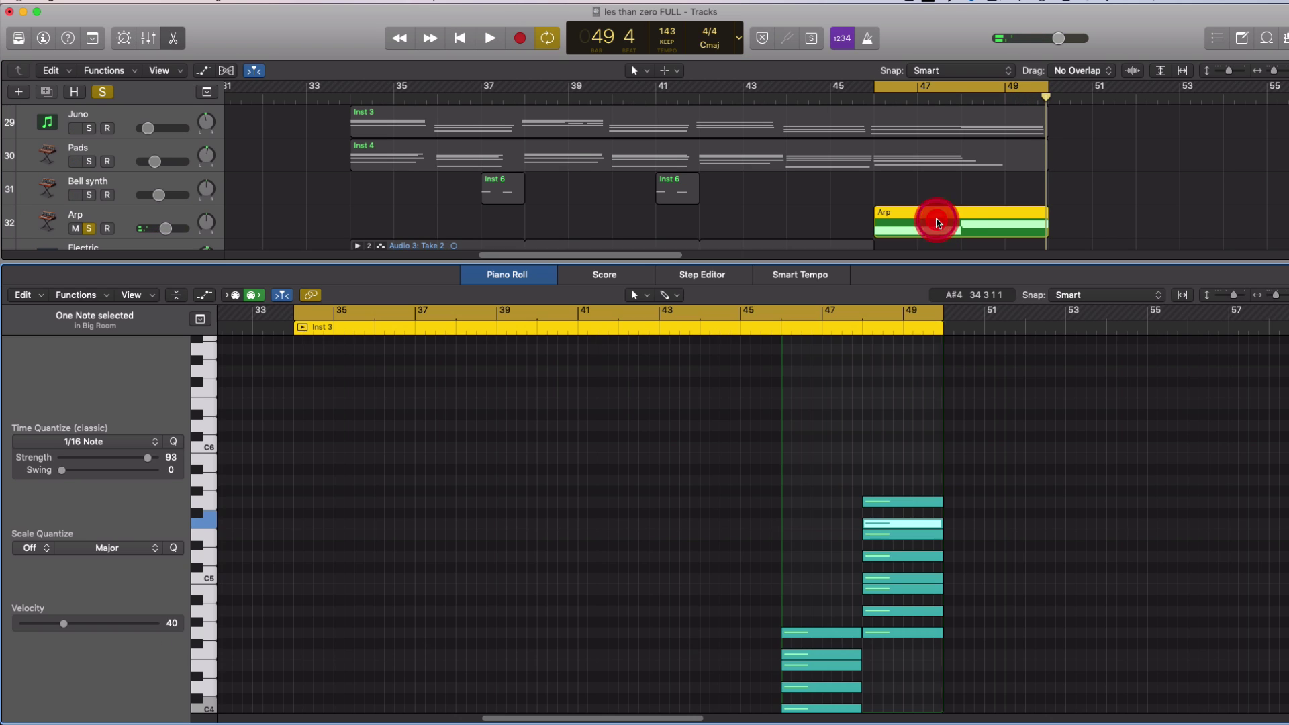
scroll(1284, 445, "down", 5)
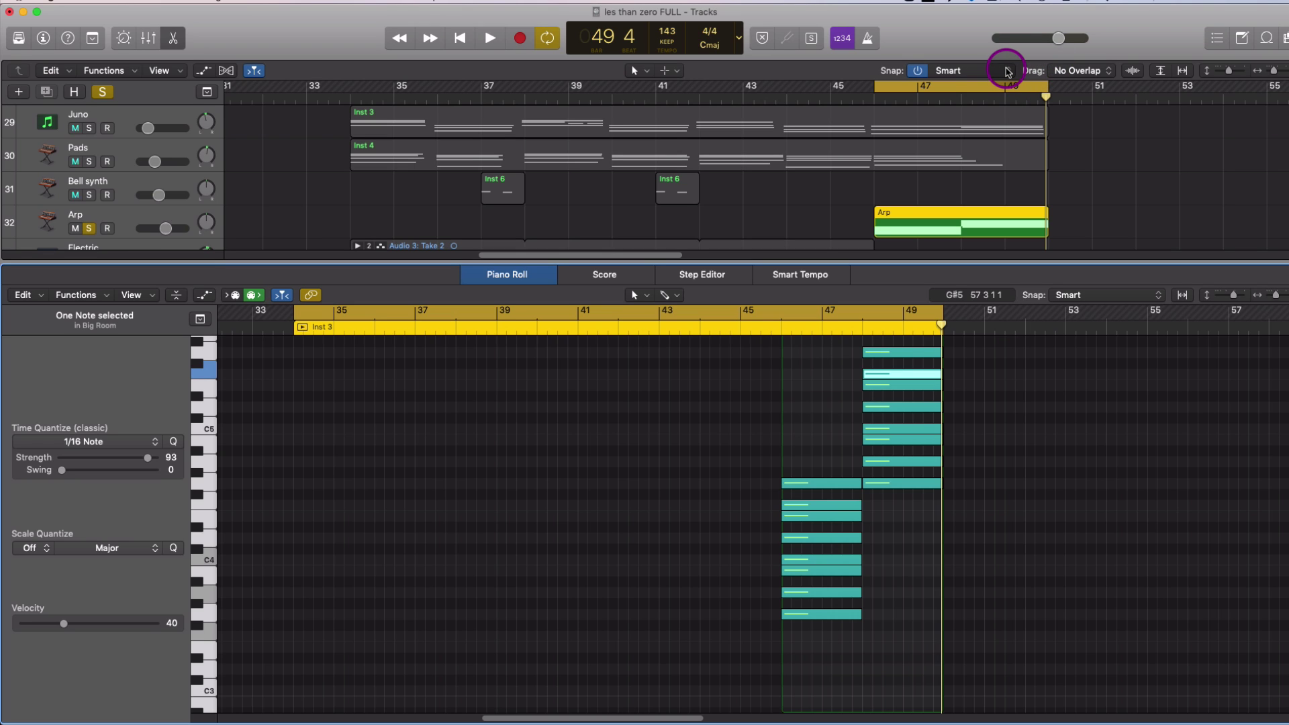
key("space")
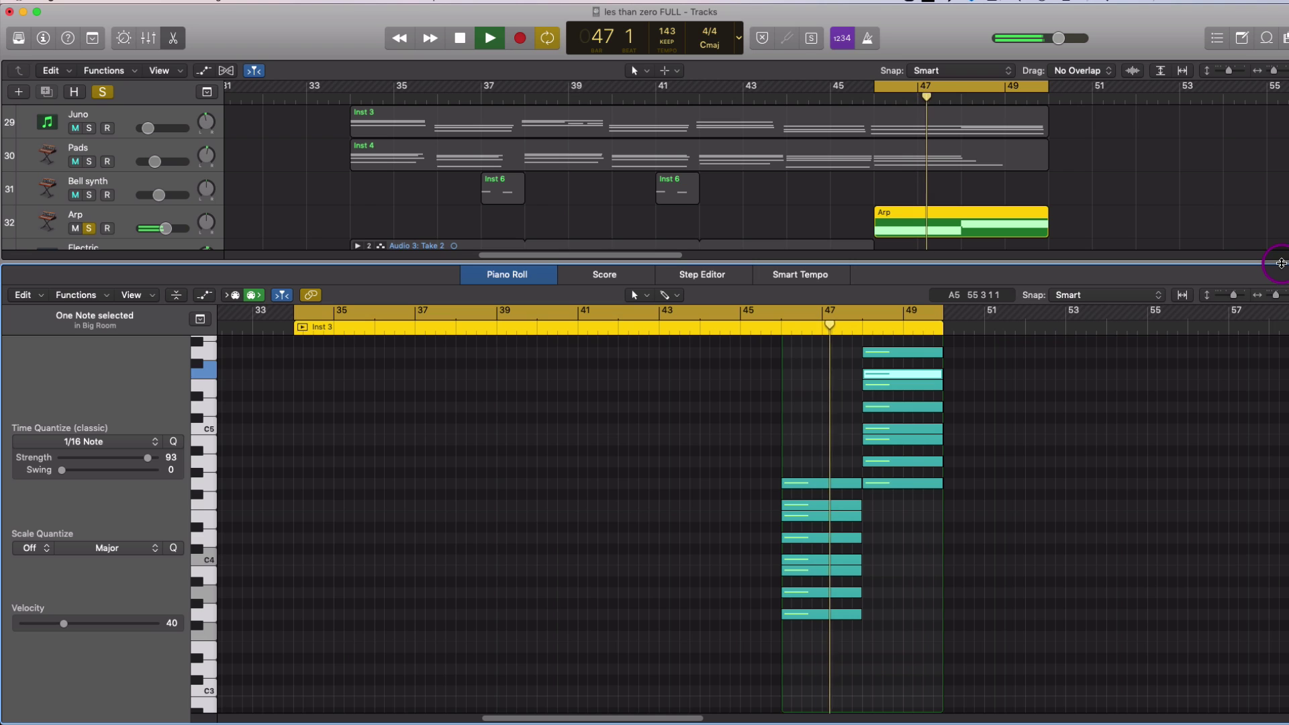
left_click_drag(1275, 265, 1221, 416)
key("space")
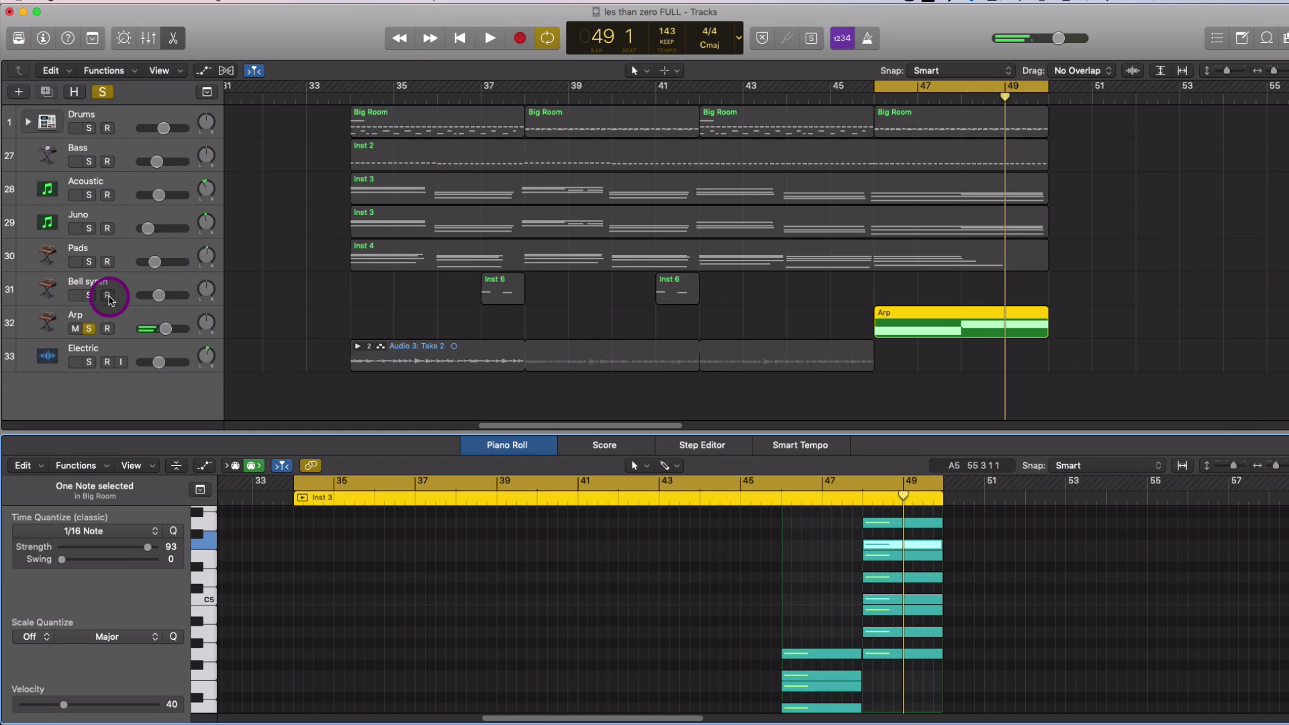
Select the Arp track, show its channel strip in the inspector, and review the Arpeggiator's rate and note order settings
left_click(107, 293)
left_click(115, 312)
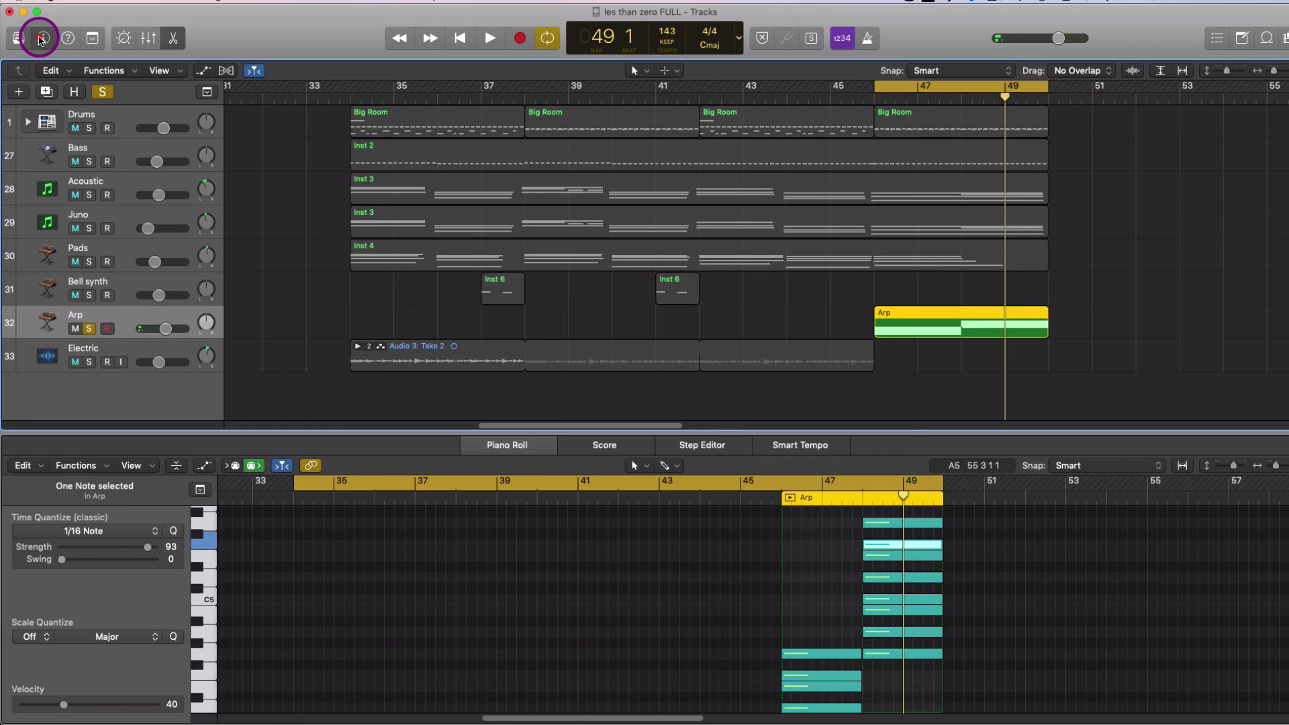
left_click(43, 38)
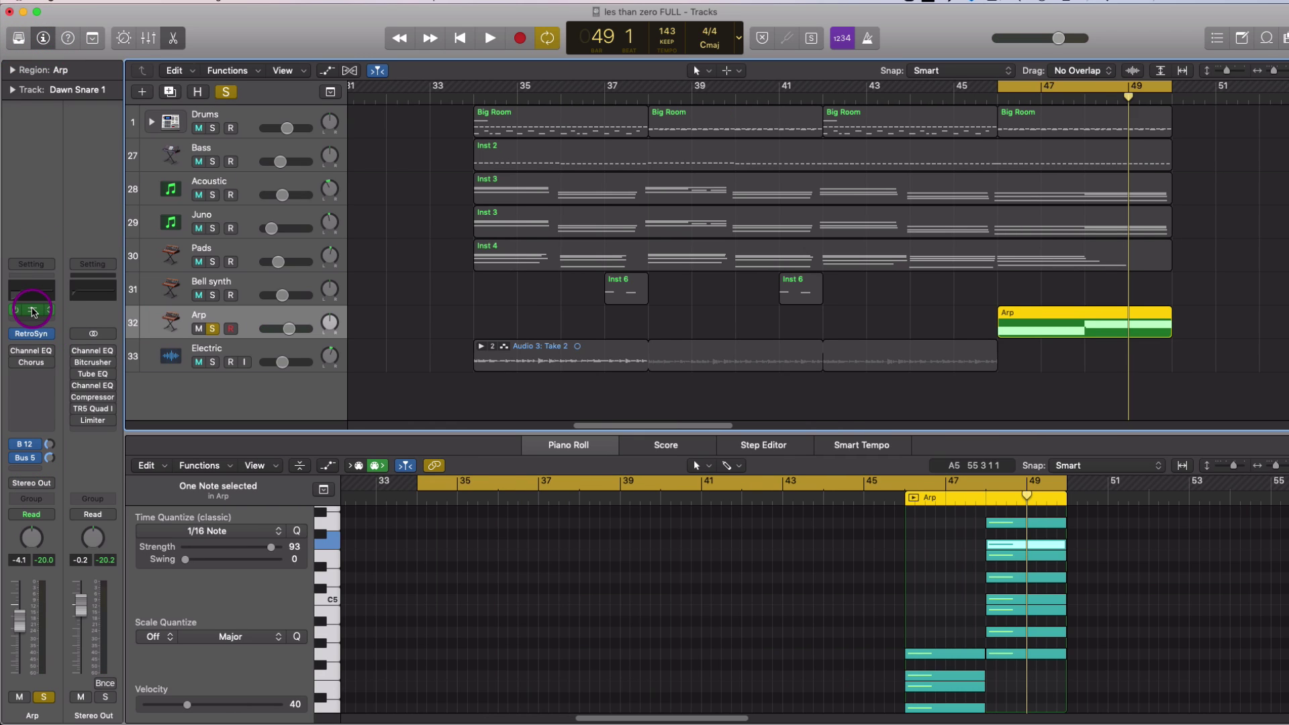
left_click(32, 310)
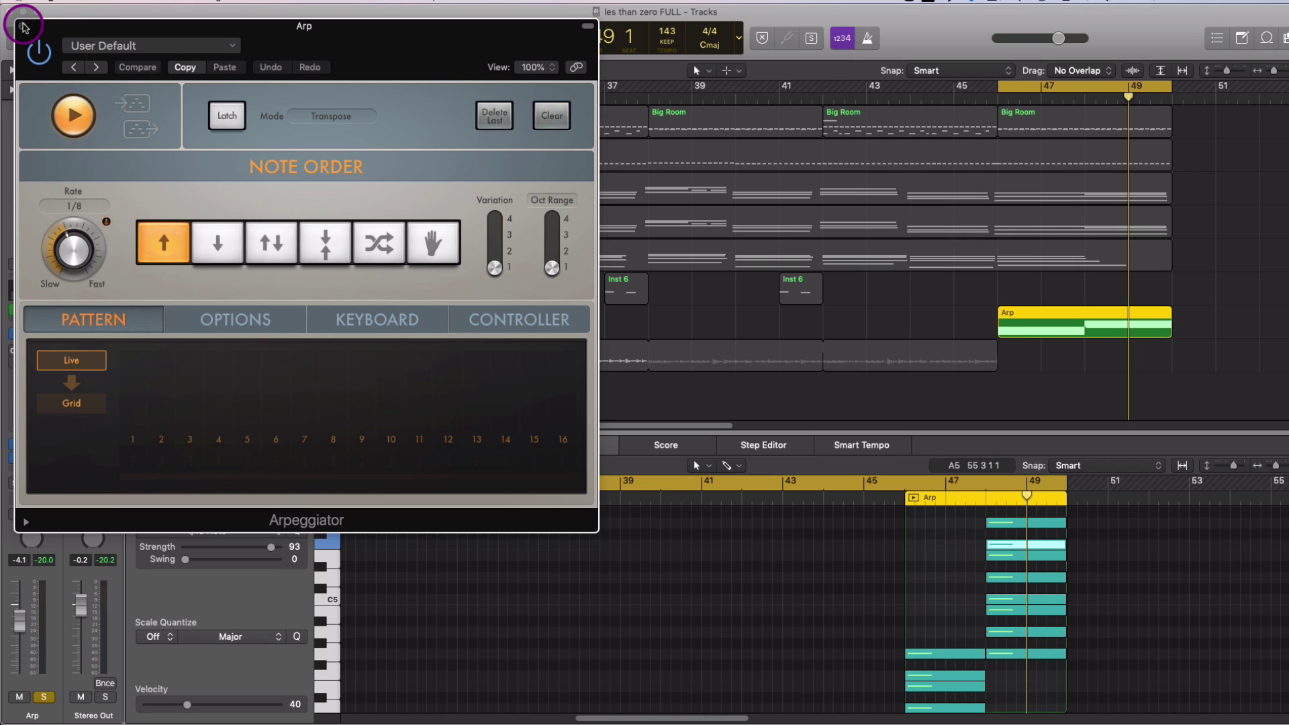
left_click(24, 27)
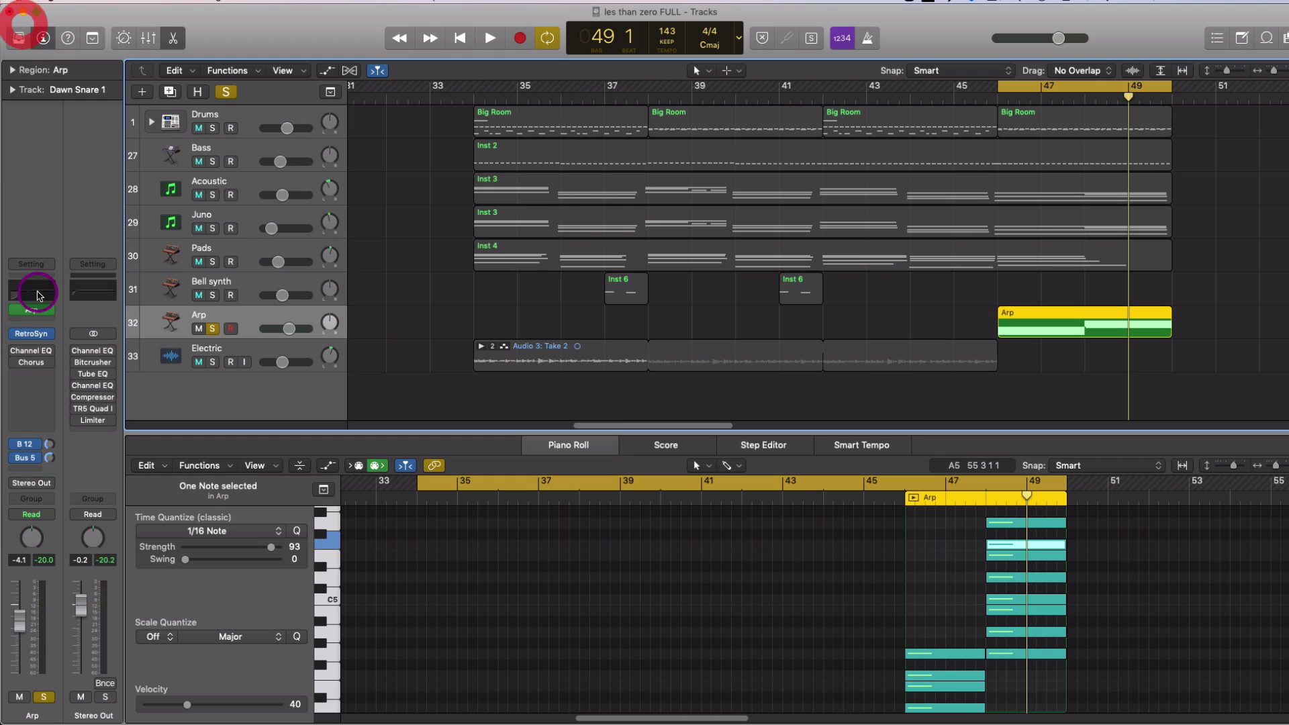
Open the Arp track's Retro Synth and set the filter cutoff to 0.560 with resonance 0.00 while auditioning
left_click(31, 336)
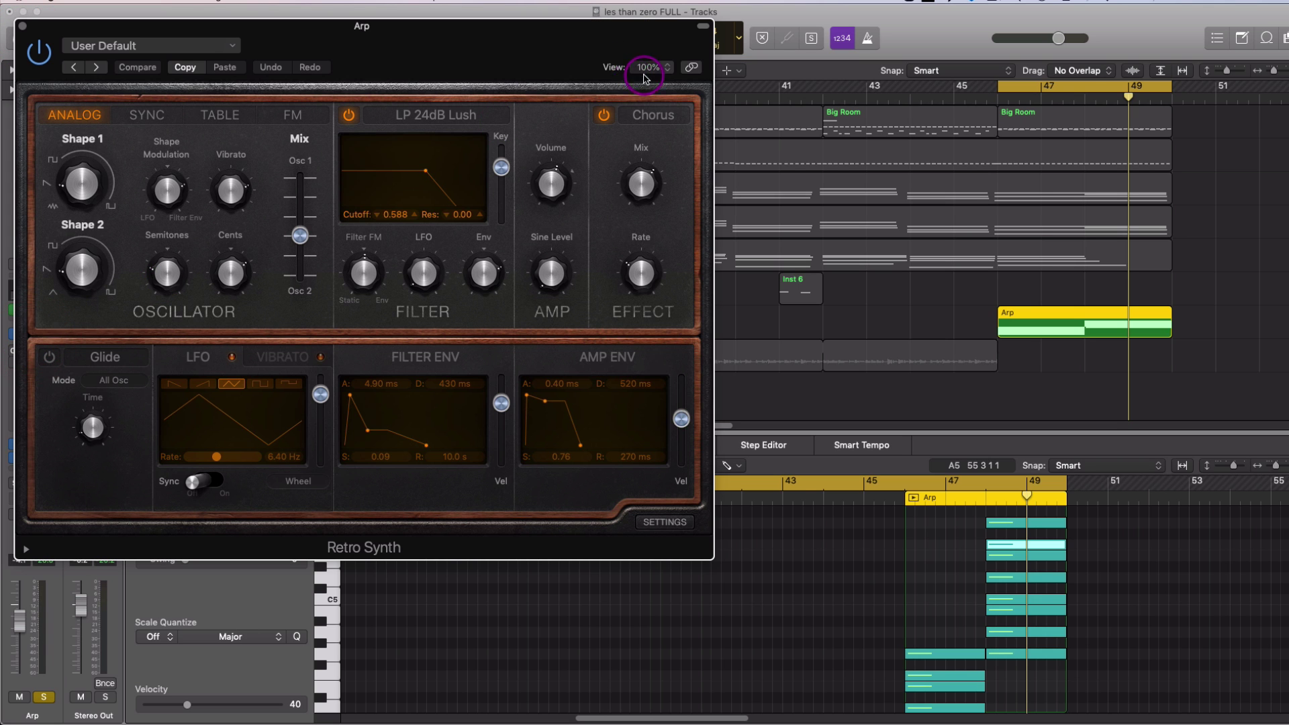
left_click_drag(595, 26, 733, 74)
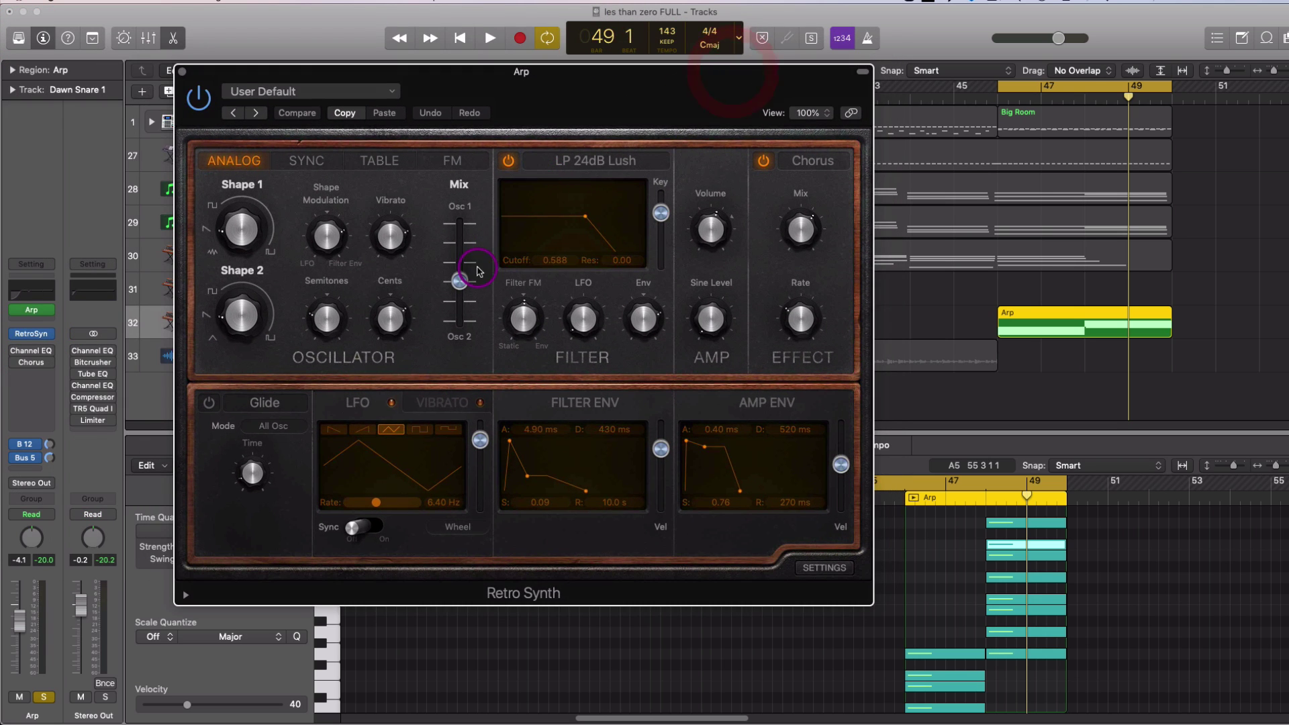
mouse_move(265, 299)
mouse_move(249, 255)
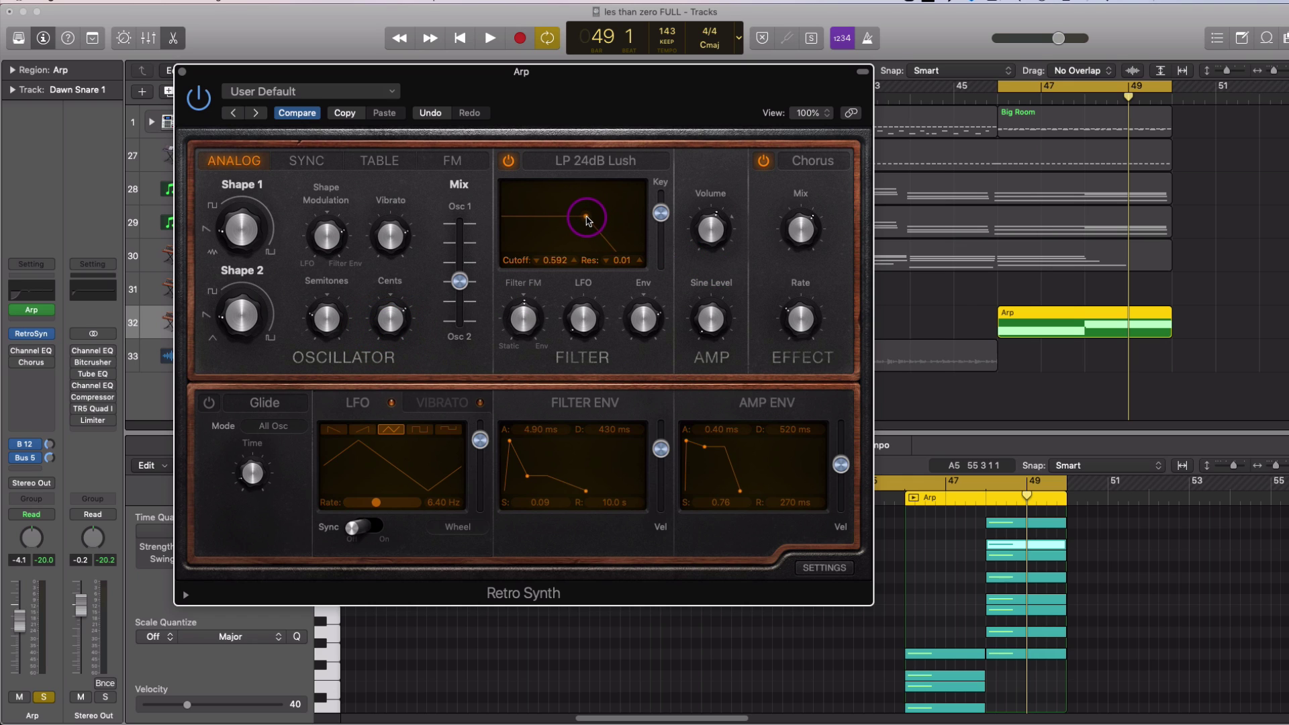
key("space")
left_click_drag(617, 219, 579, 225)
key("space")
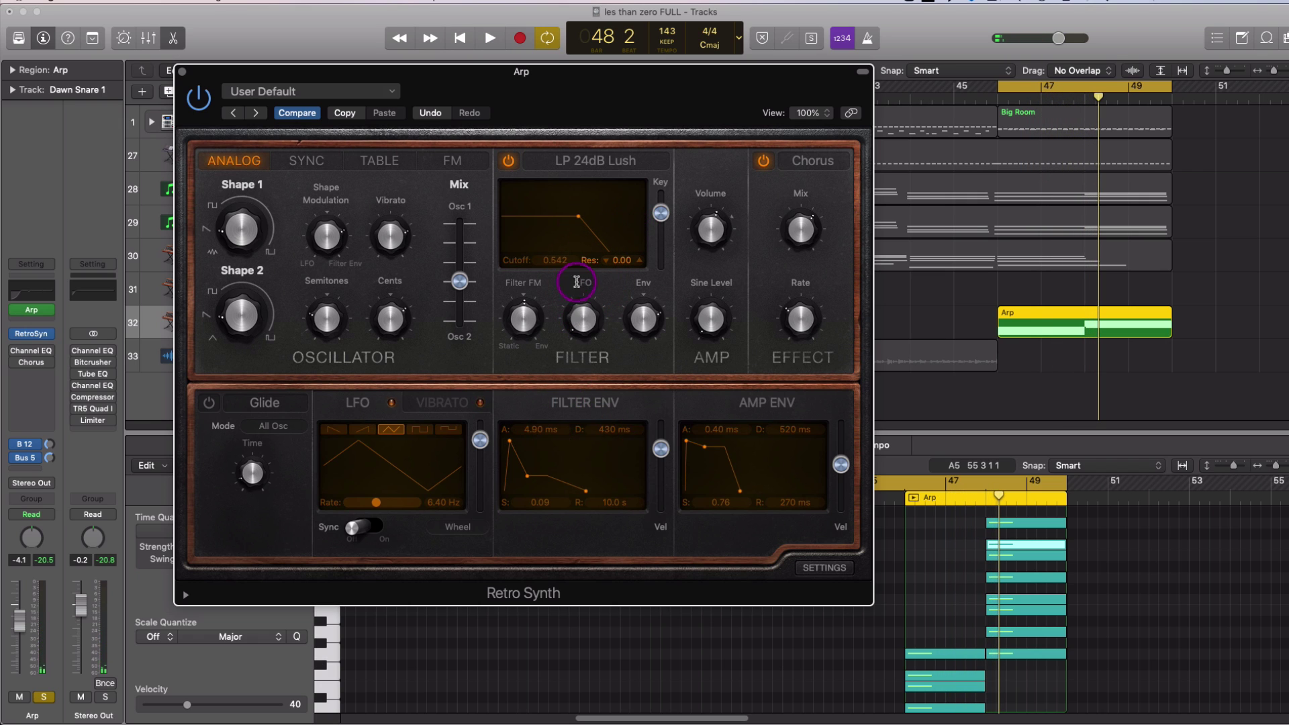
left_click_drag(583, 223, 580, 223)
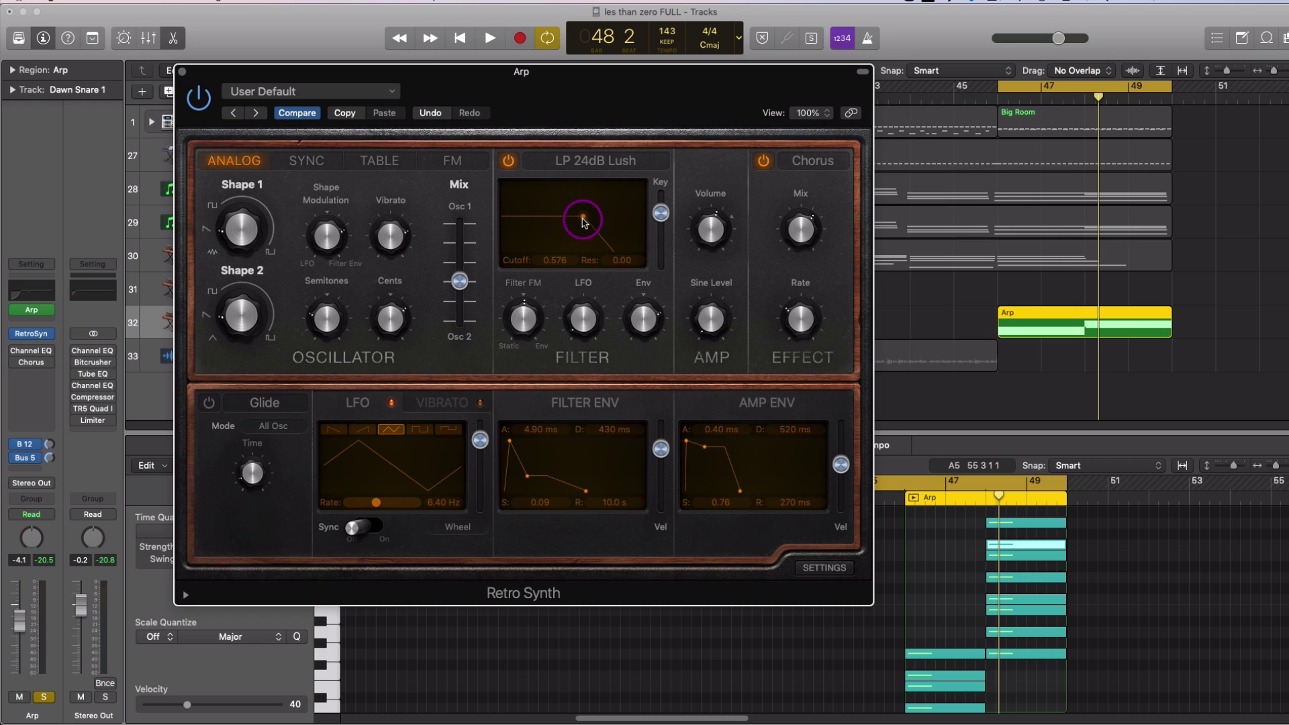
key("space")
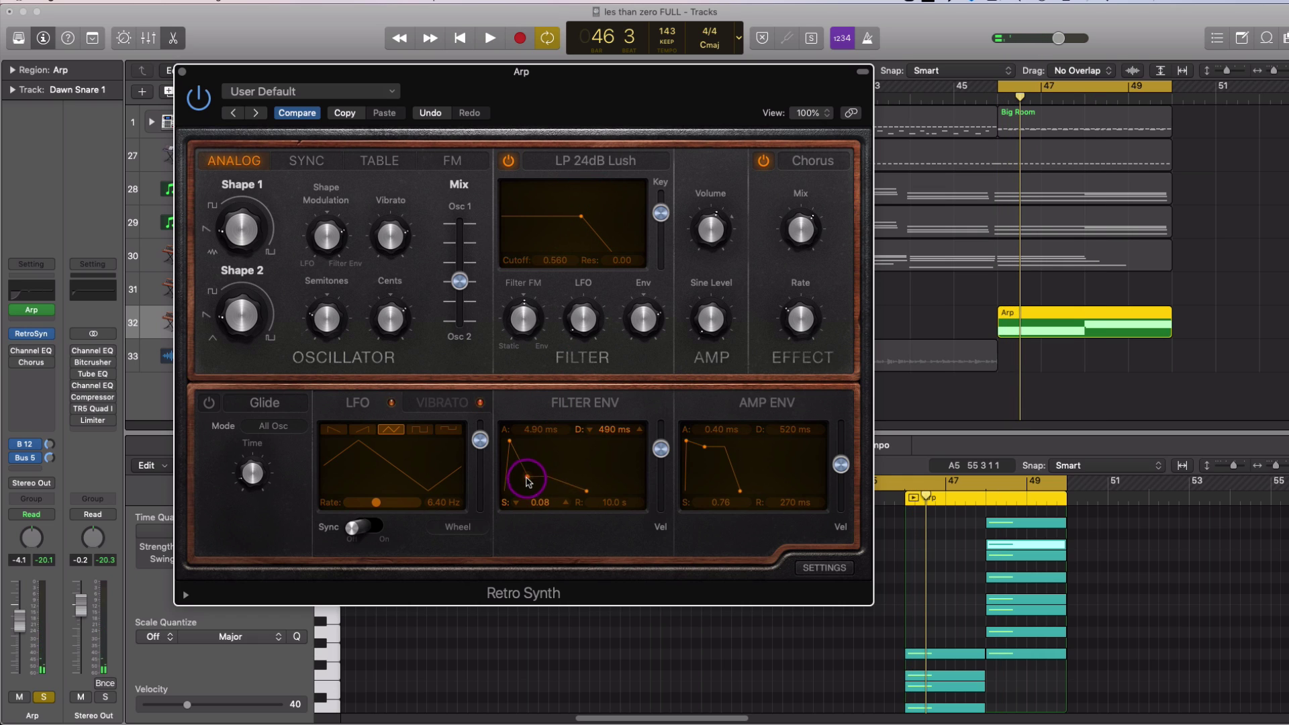
Set Retro Synth's filter envelope to 1700 ms decay and 0.04 sustain while auditioning, and close the synth window
left_click_drag(528, 481, 590, 495)
key("space")
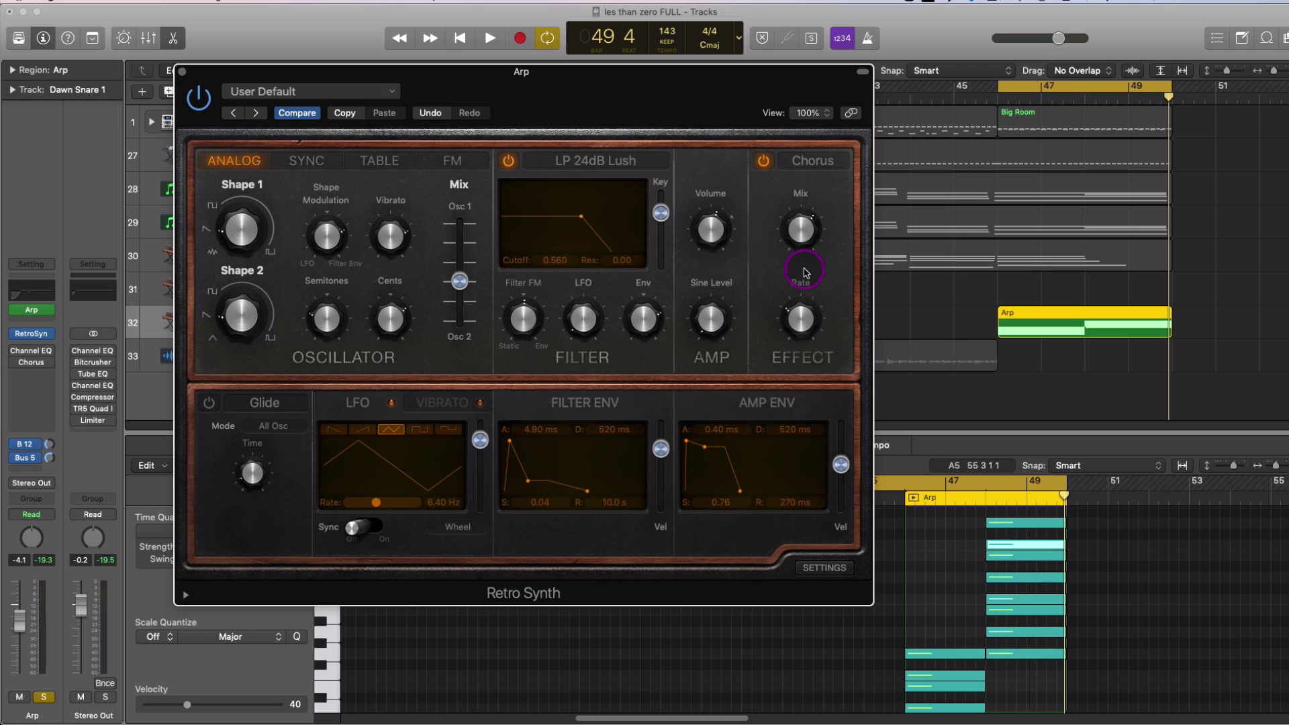
left_click_drag(811, 239, 806, 194)
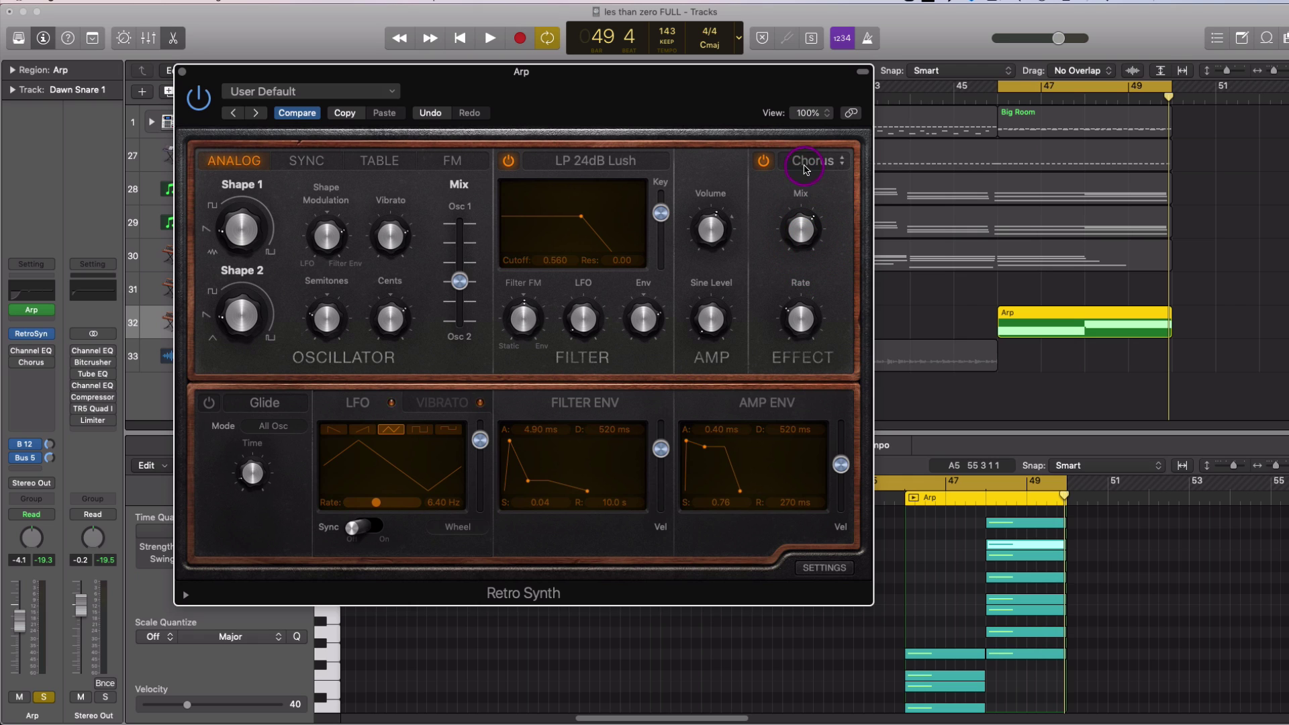
key("space")
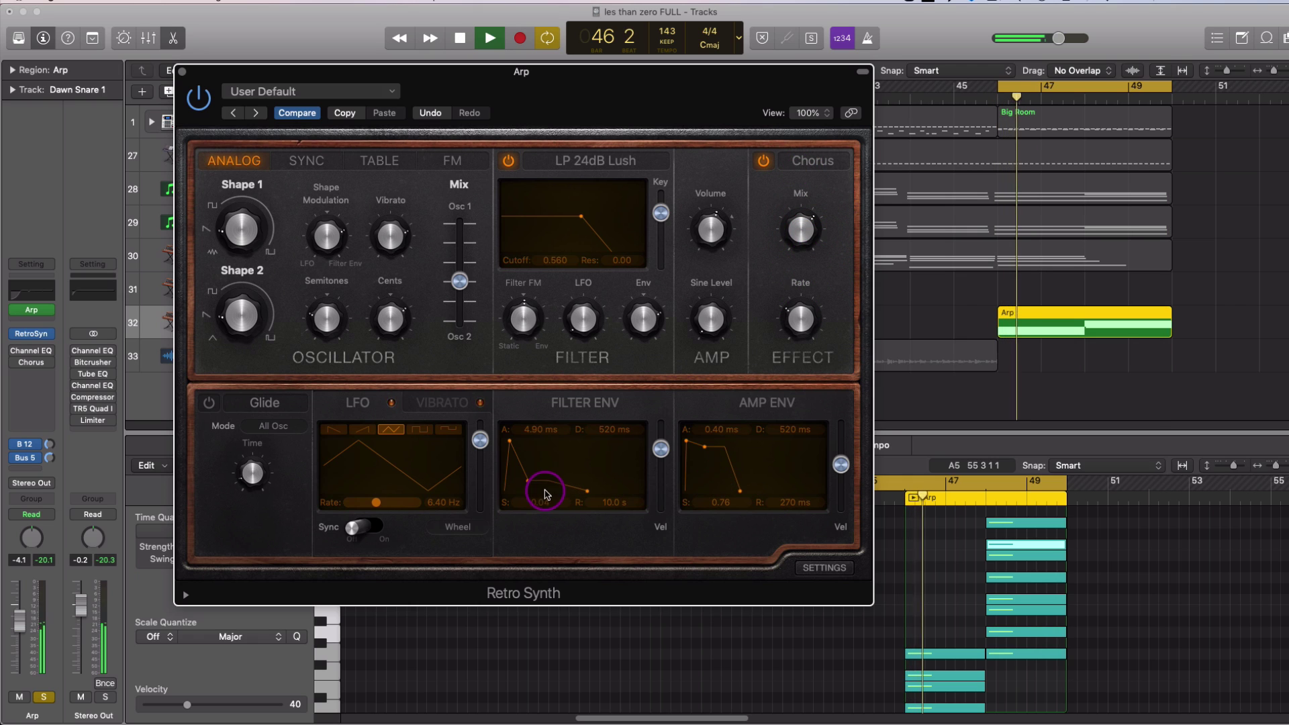
left_click_drag(529, 482, 528, 480)
key("space")
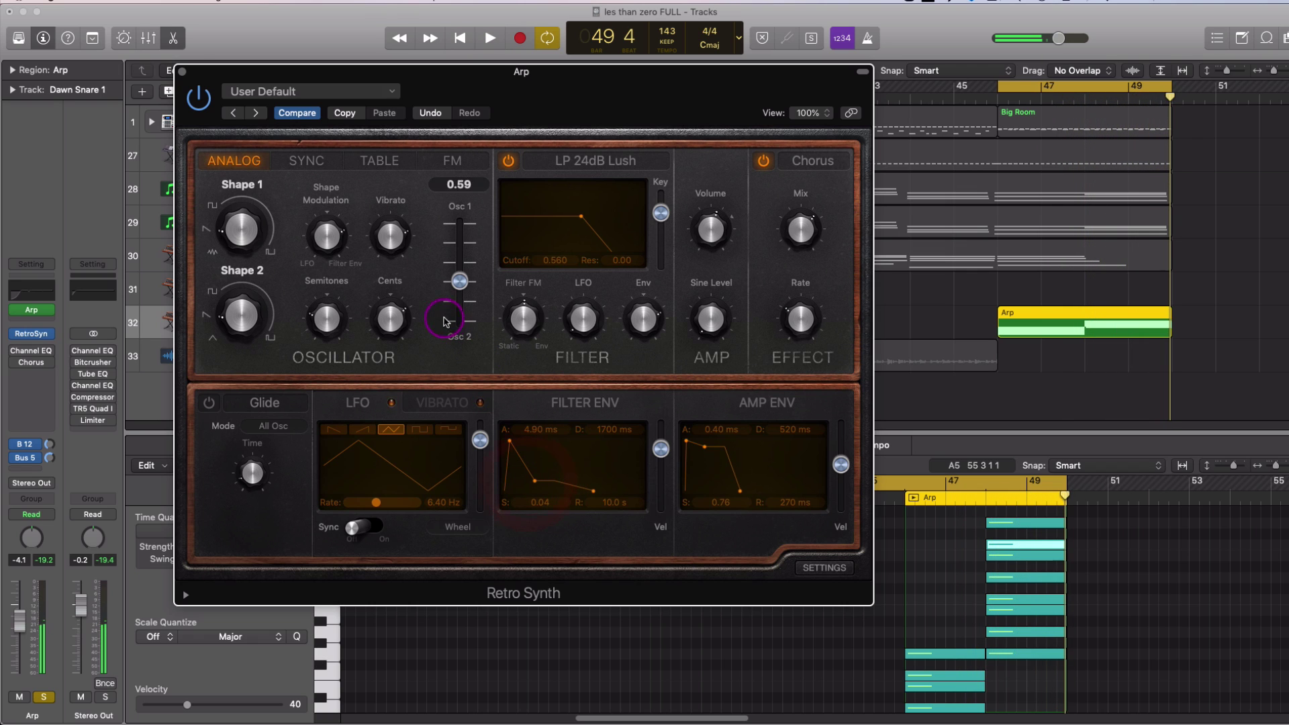
left_click(183, 73)
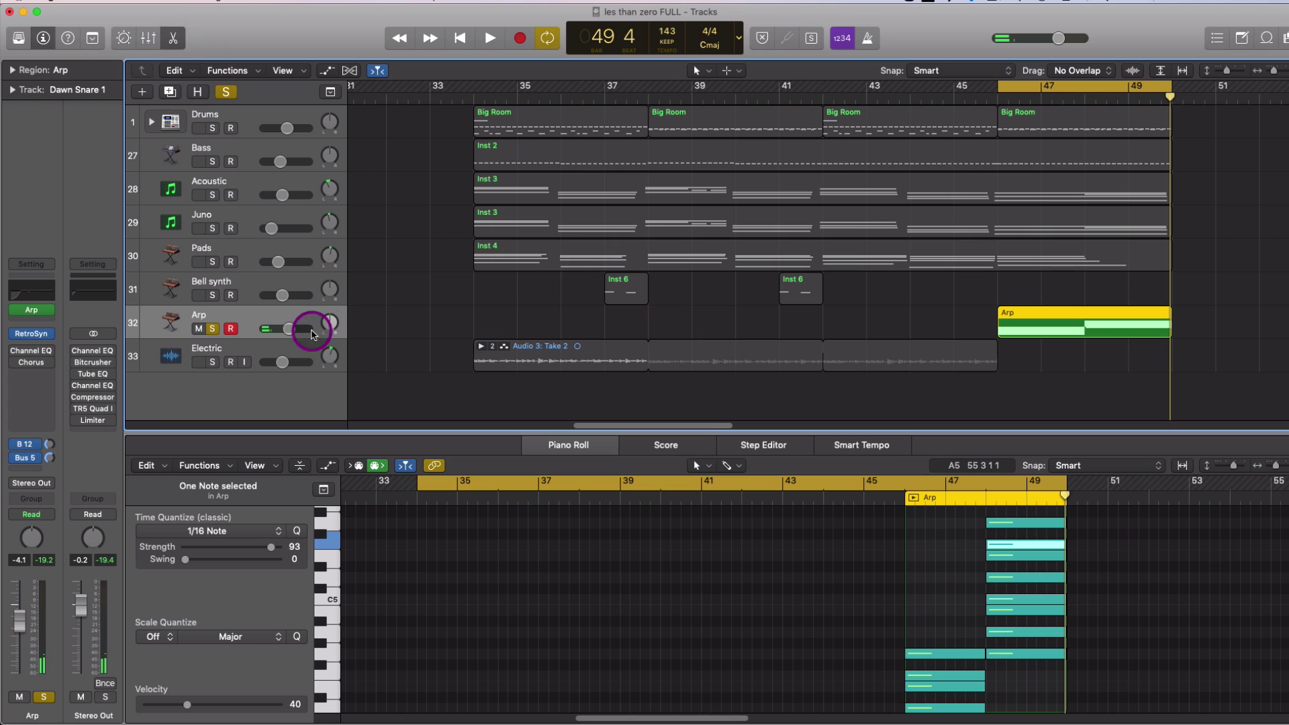
Return to the mixer, enable the first Channel EQ on Stereo Out, and review its 27.5 Hz low cut
key("x")
scroll(1286, 433, "down", 5)
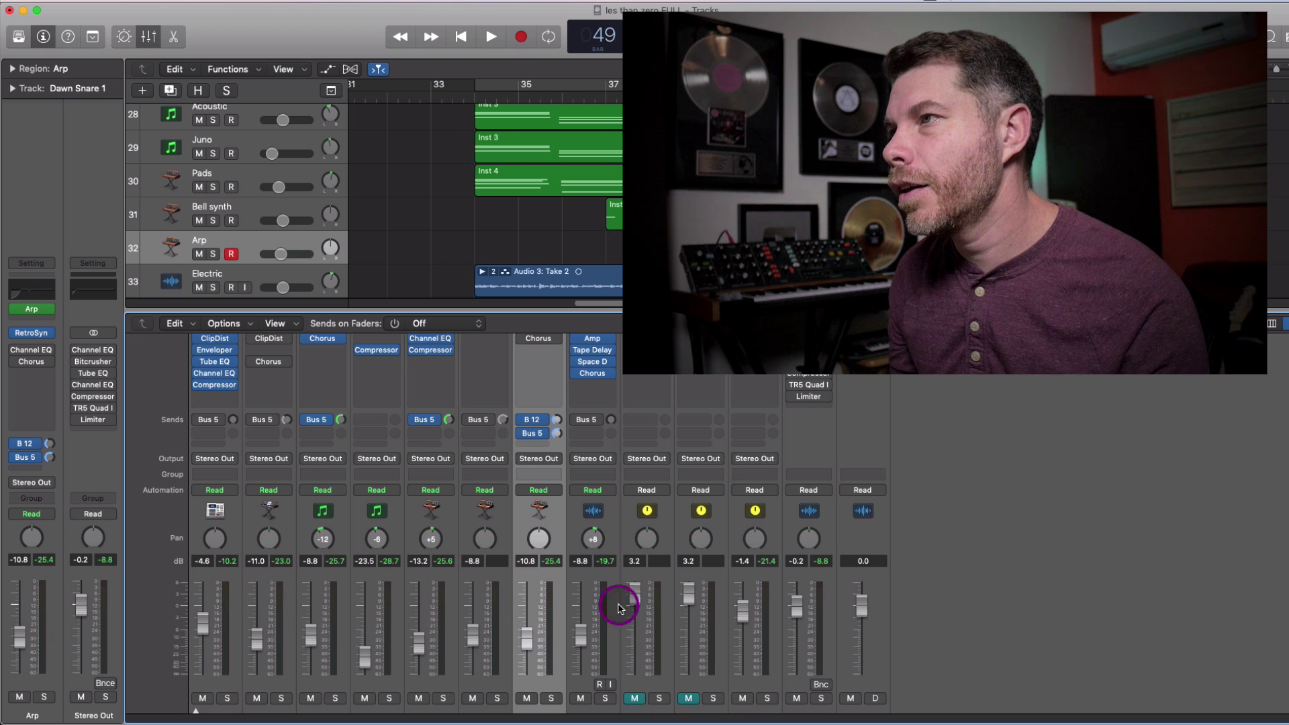
scroll(1287, 512, "up", 5)
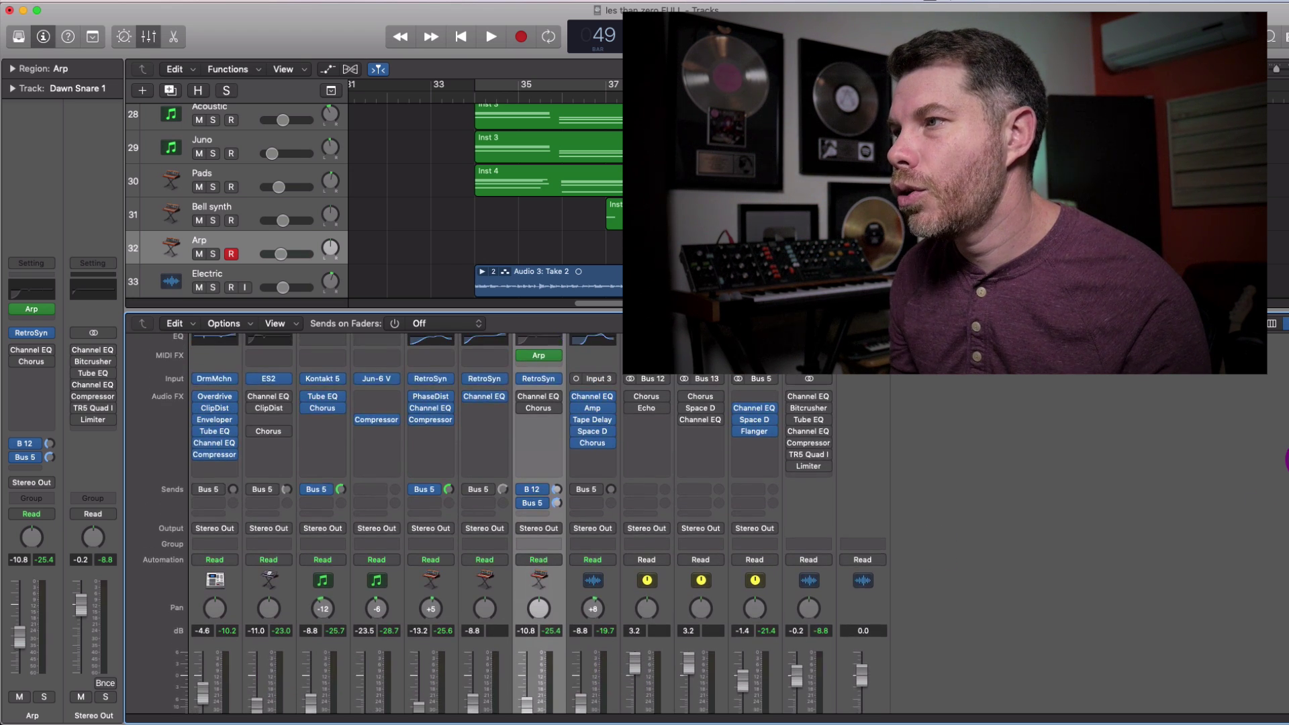
left_click(808, 524)
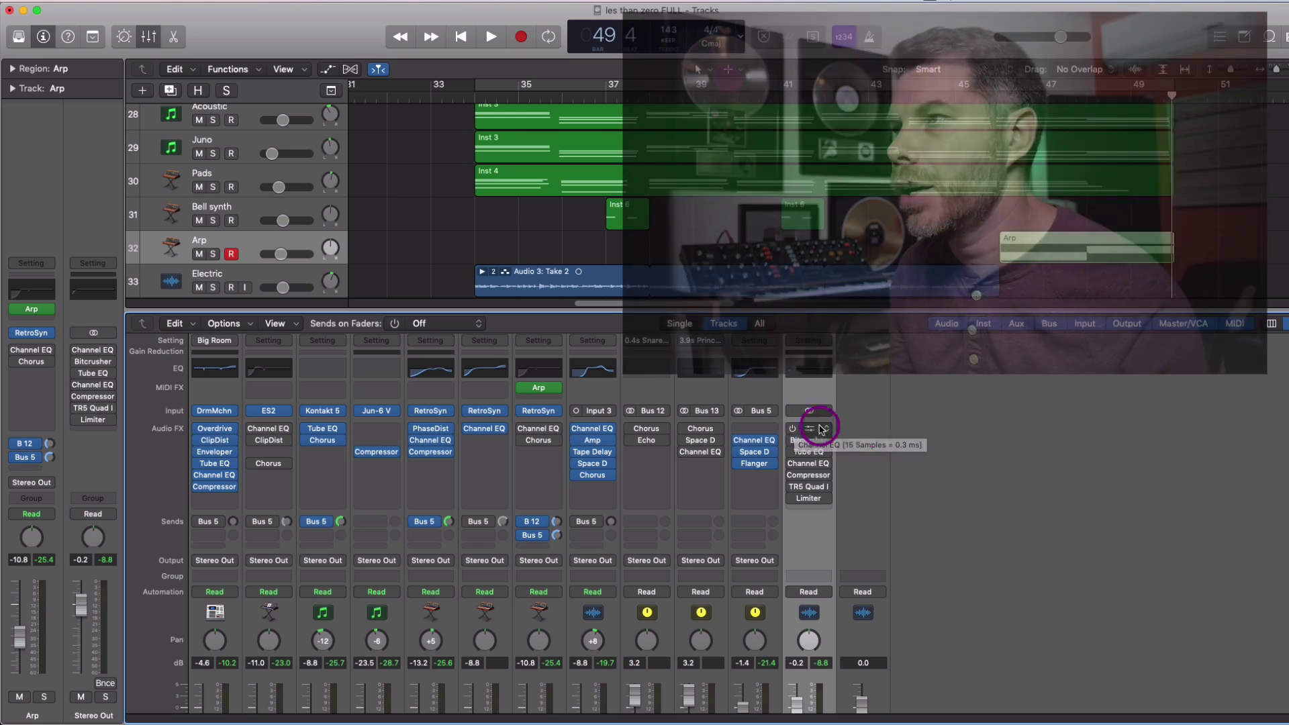
left_click(793, 429)
left_click(805, 433)
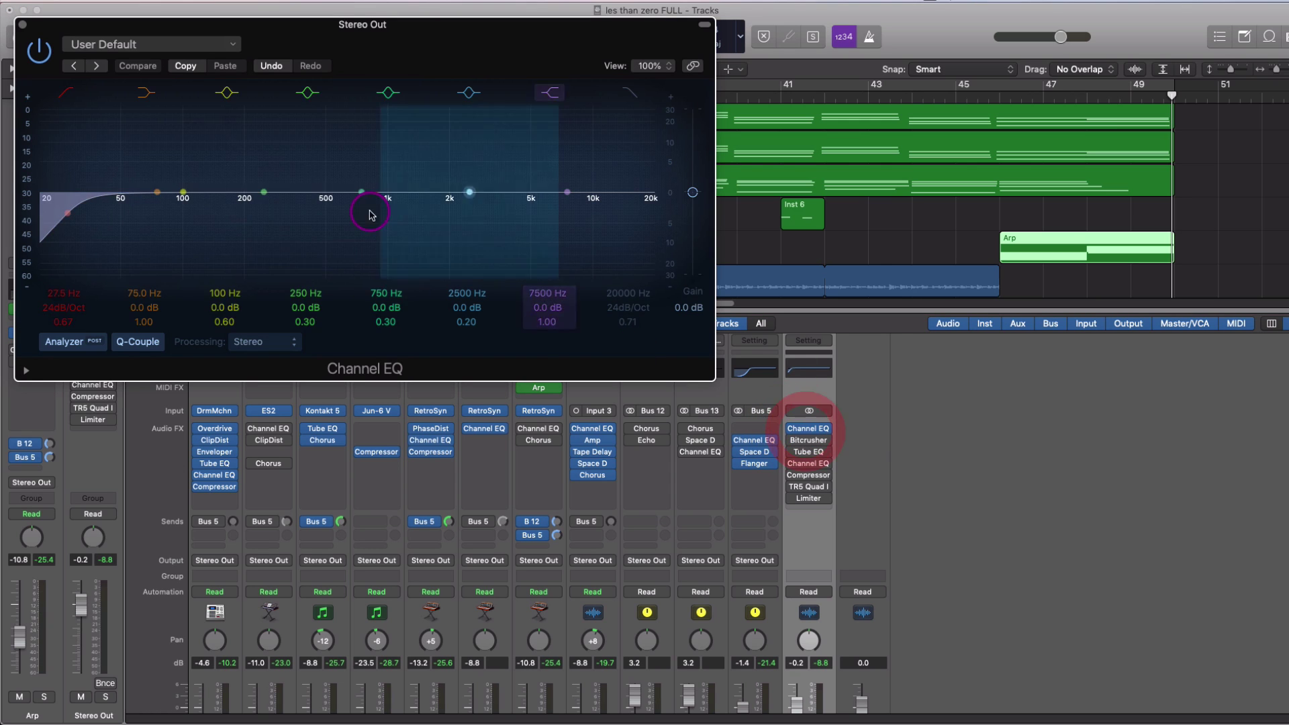
mouse_move(68, 195)
left_mouse_down()
mouse_move(72, 165)
mouse_move(70, 218)
left_mouse_up()
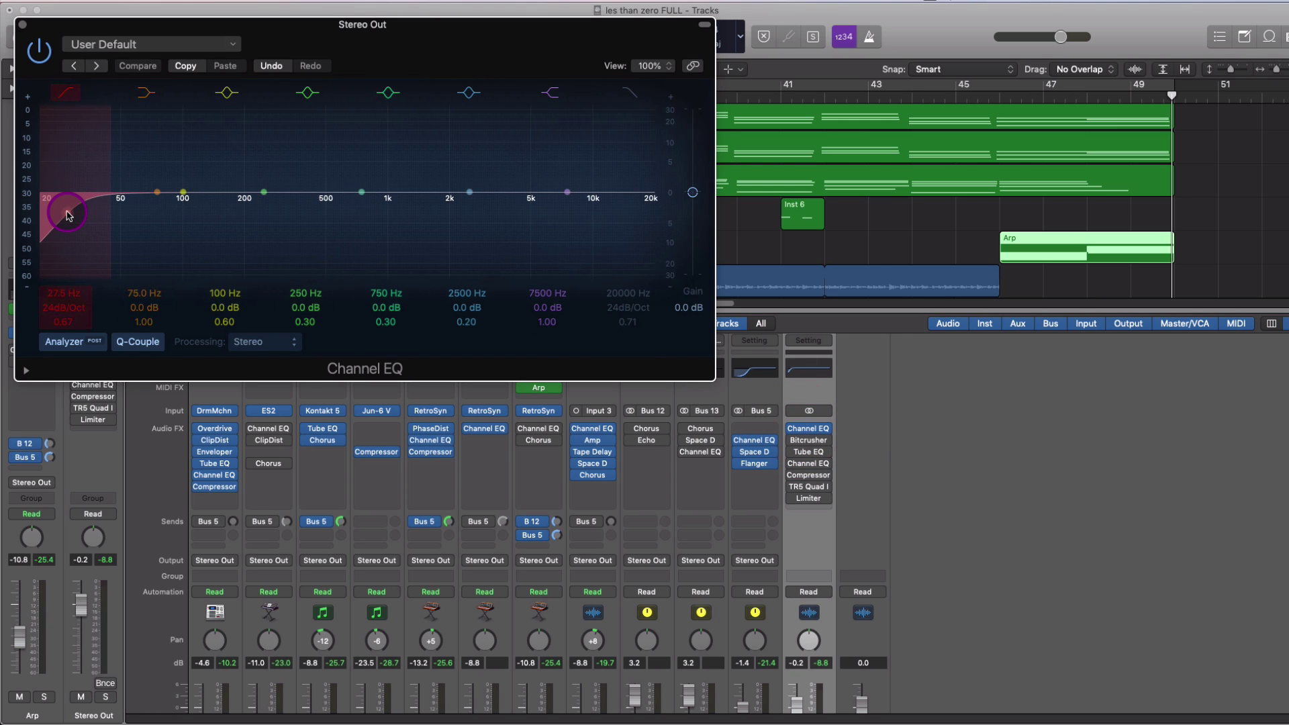
left_click(23, 26)
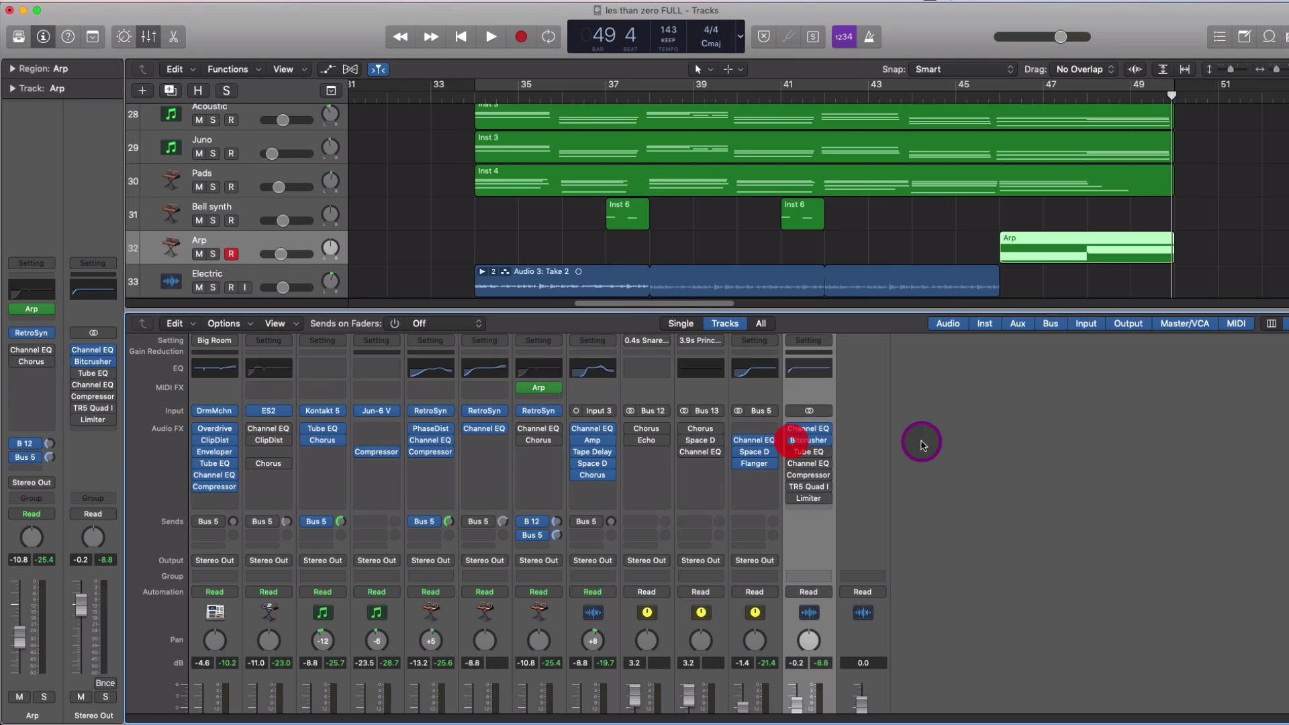
Open the Bitcrusher on Stereo Out and compare the playing mix with the effect bypassed and enabled
scroll(1285, 445, "down", 1)
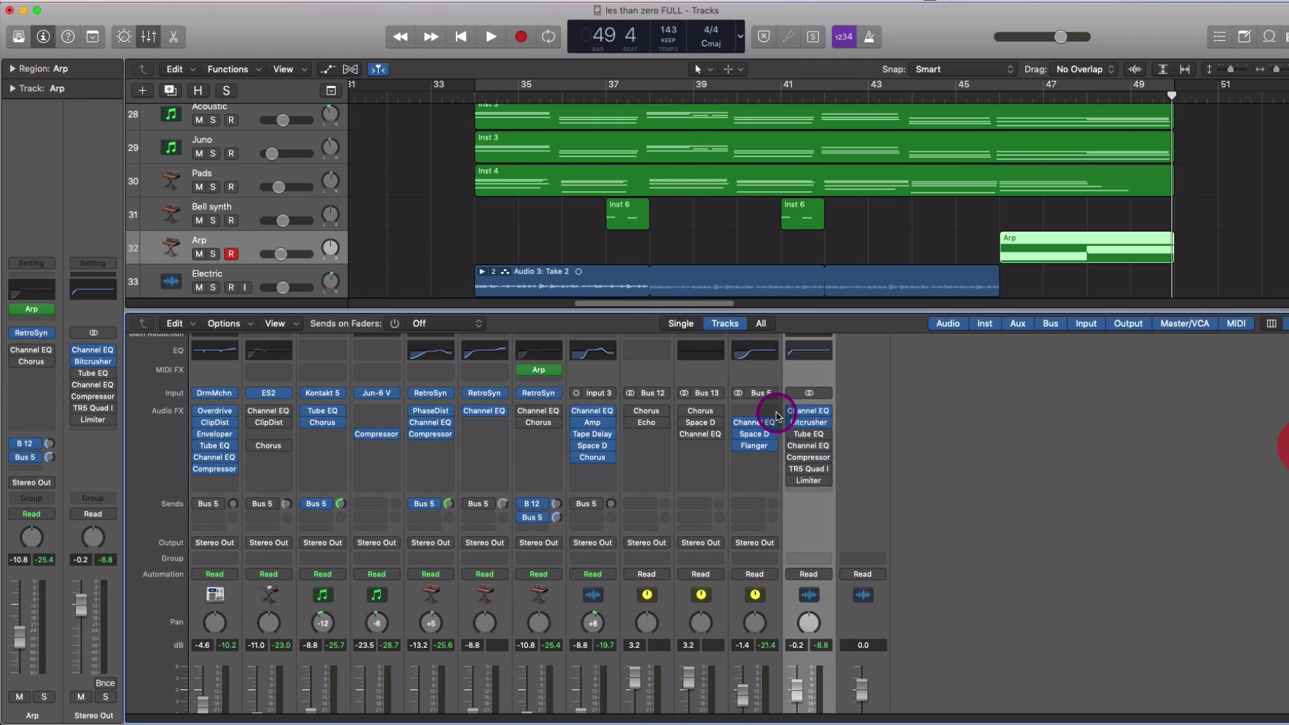
left_click(809, 422)
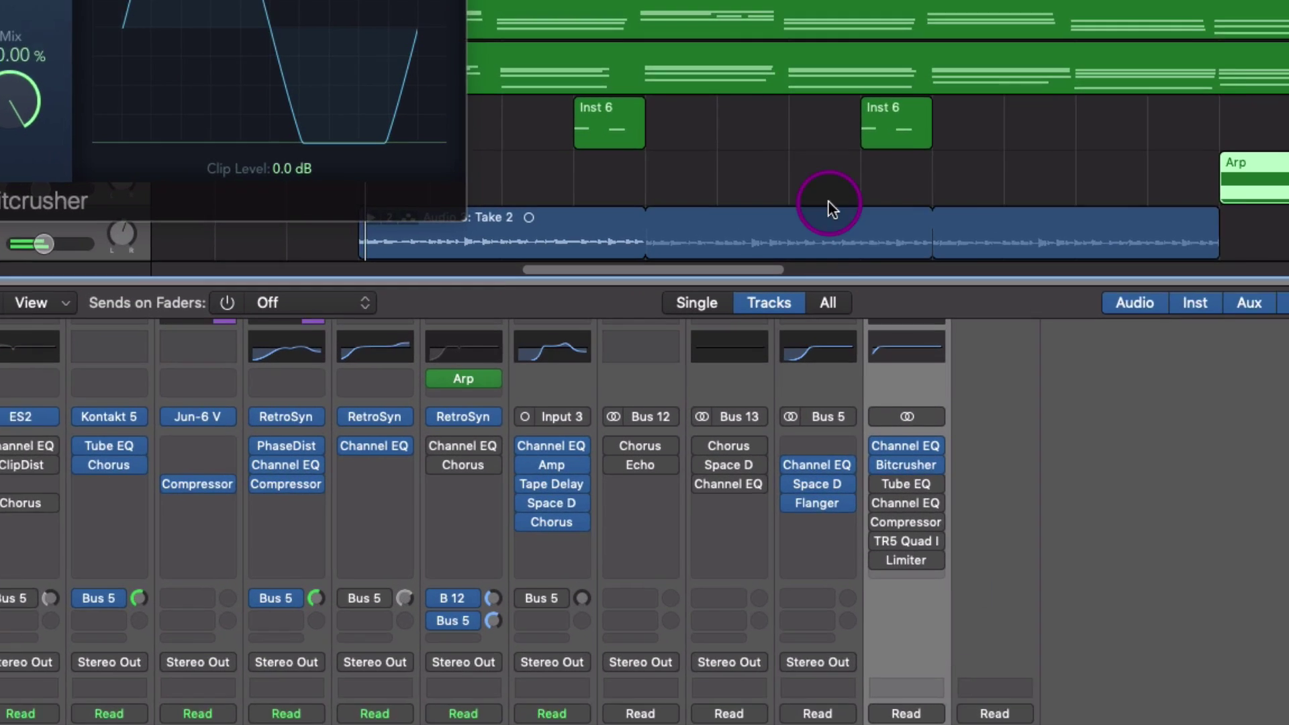
mouse_move(787, 420)
left_click(949, 501)
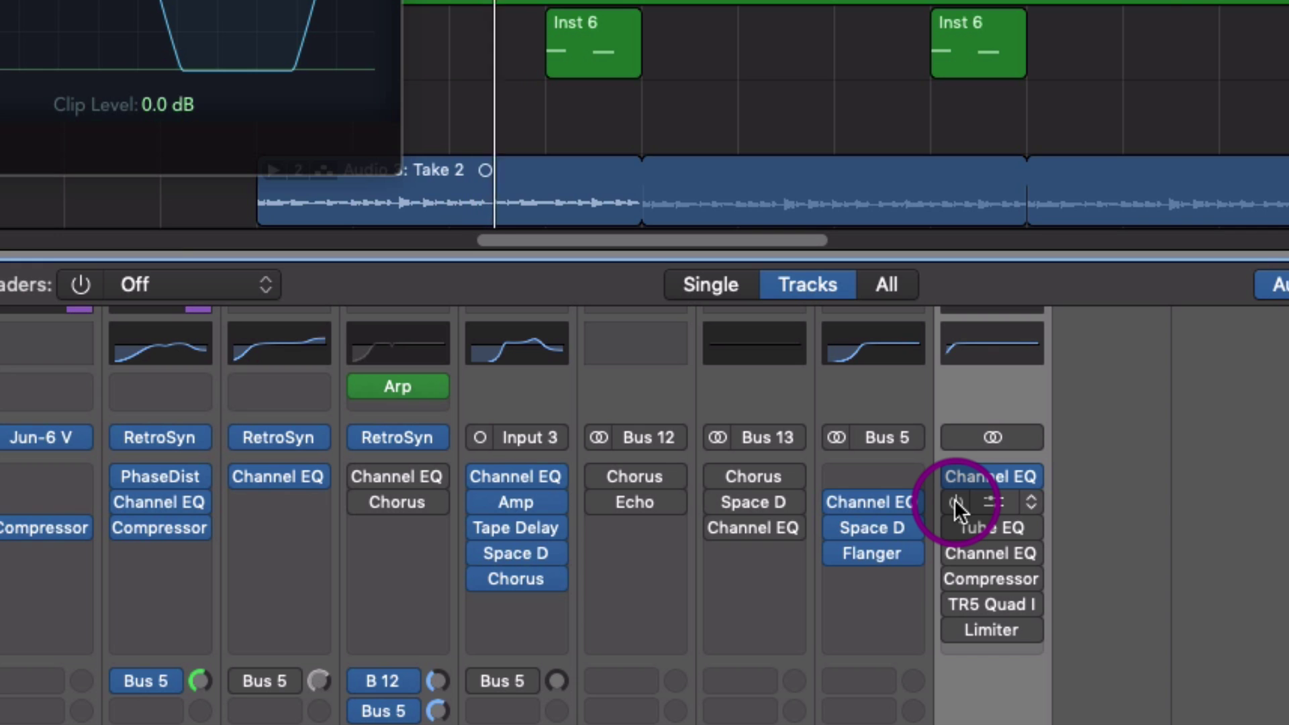
left_click(955, 502)
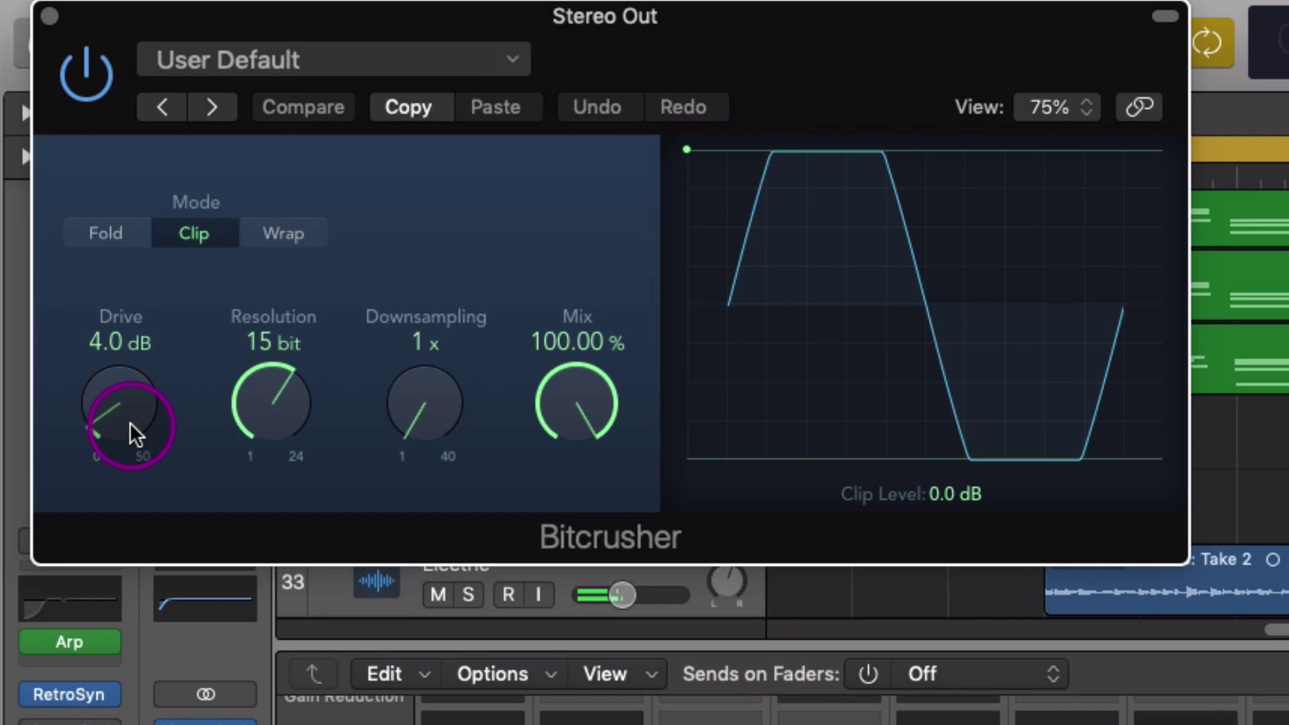
Check the Bitcrusher's drive on Stereo Out and lower its resolution to 9 bit
left_click(133, 419)
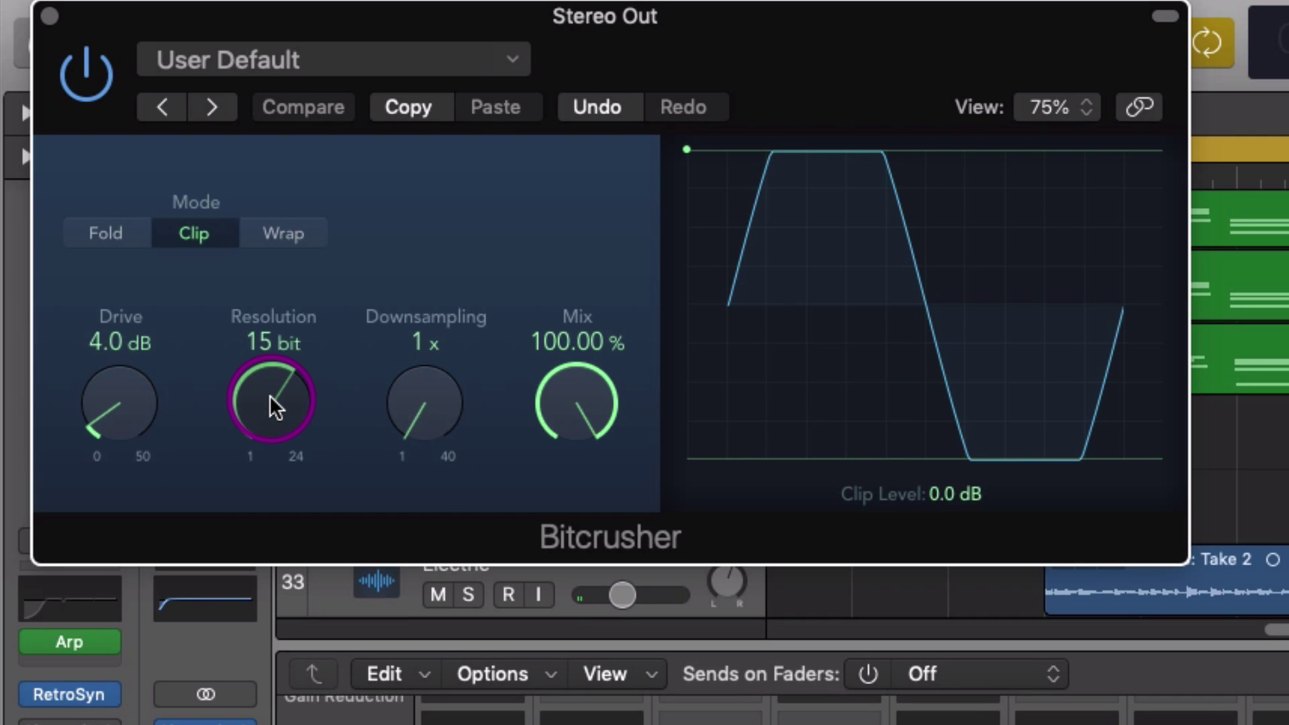
left_click_drag(268, 394, 255, 494)
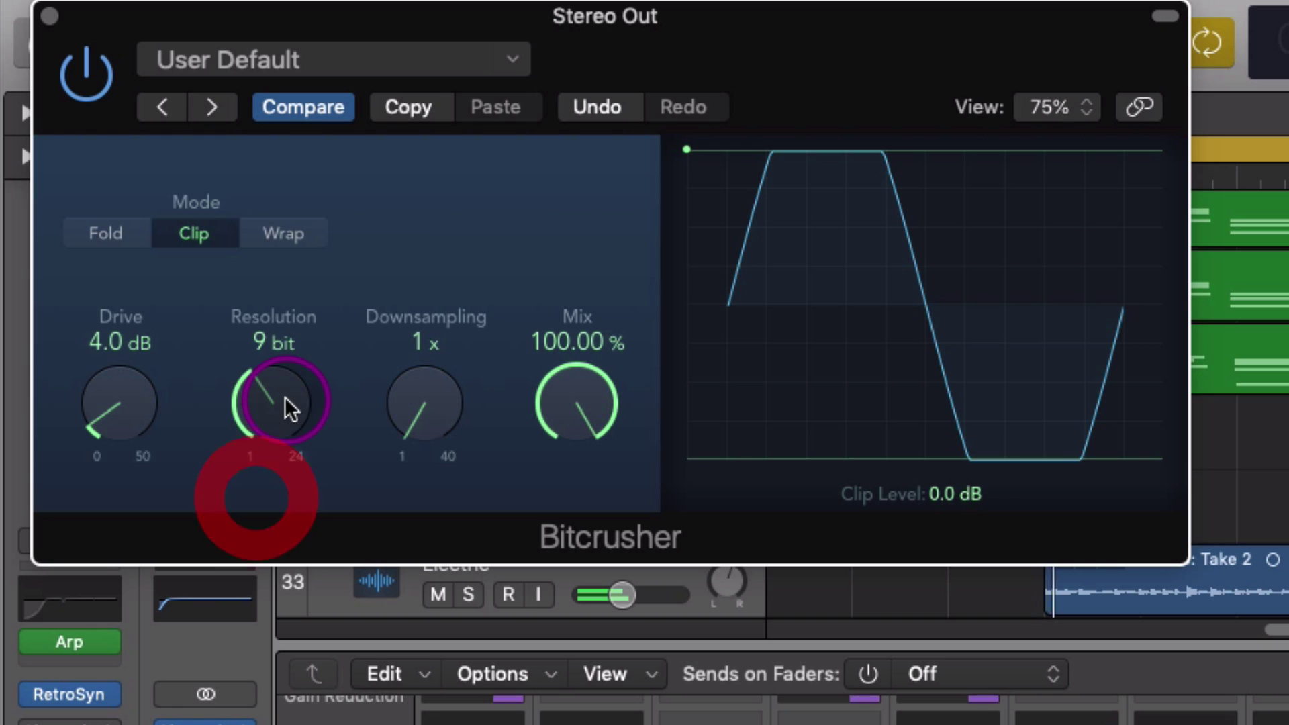
Raise the Bitcrusher's resolution on Stereo Out to 15 bit
mouse_move(284, 397)
left_mouse_down()
mouse_move(274, 436)
mouse_move(290, 381)
left_mouse_up()
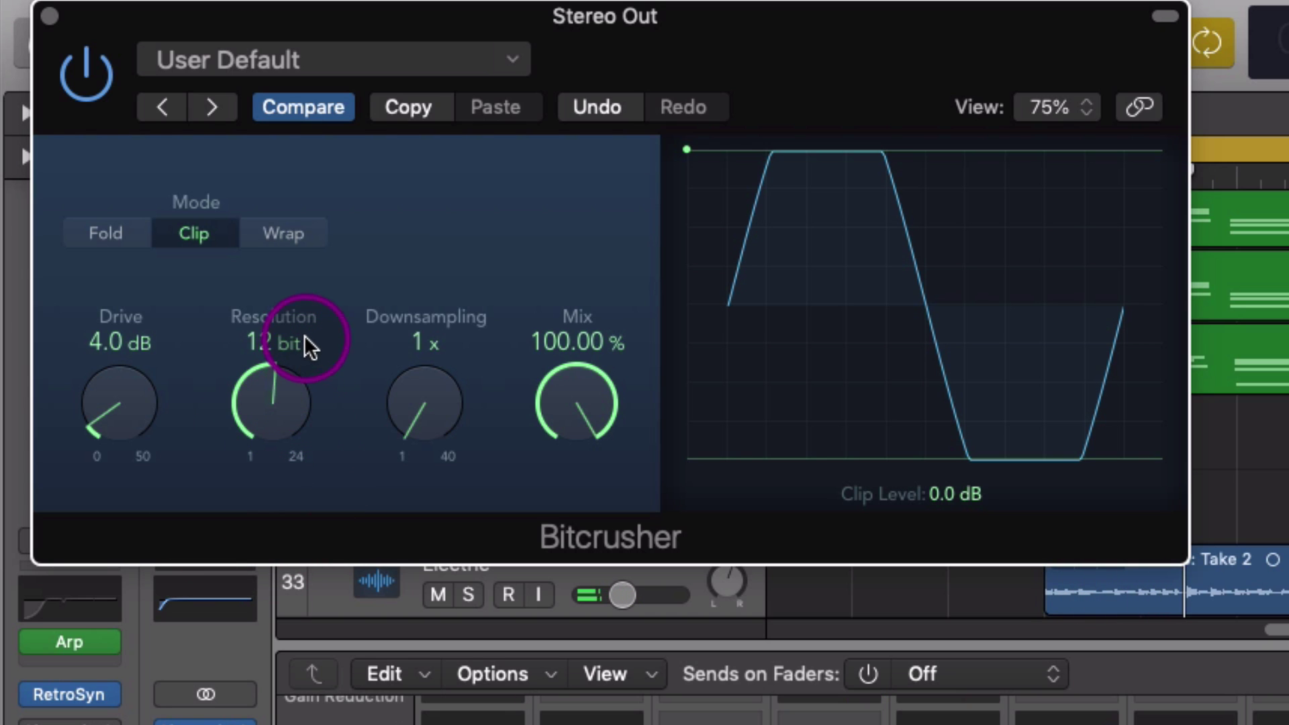
left_click_drag(313, 322, 310, 272)
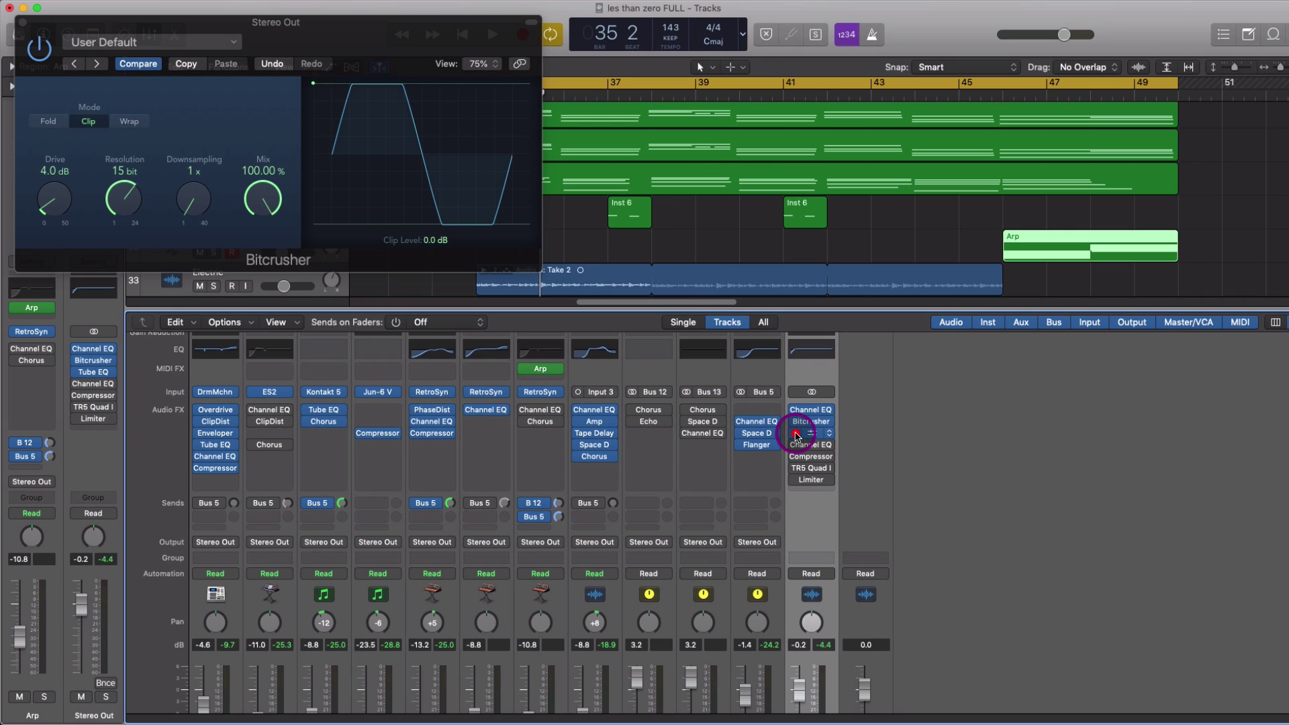
Enable the Tube EQ on Stereo Out and review its low boost, high boost and dip settings
left_click(797, 433)
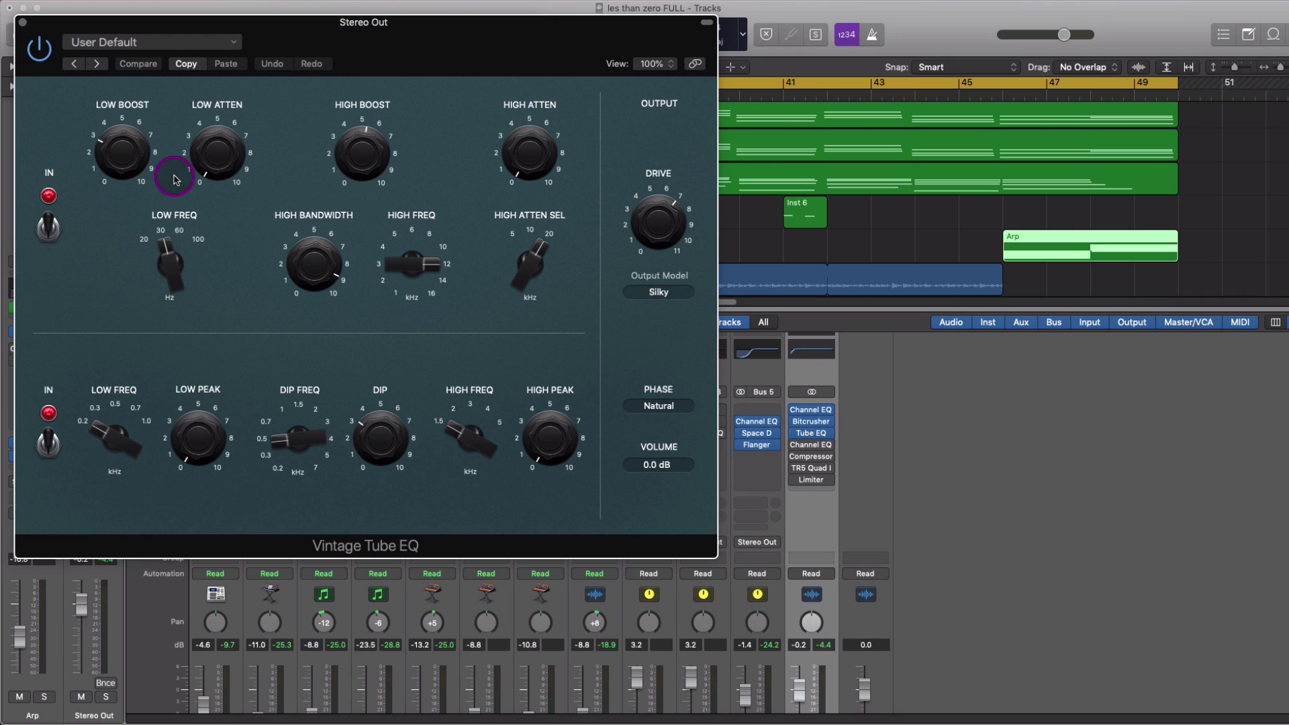
left_click_drag(127, 155, 129, 161)
mouse_move(374, 162)
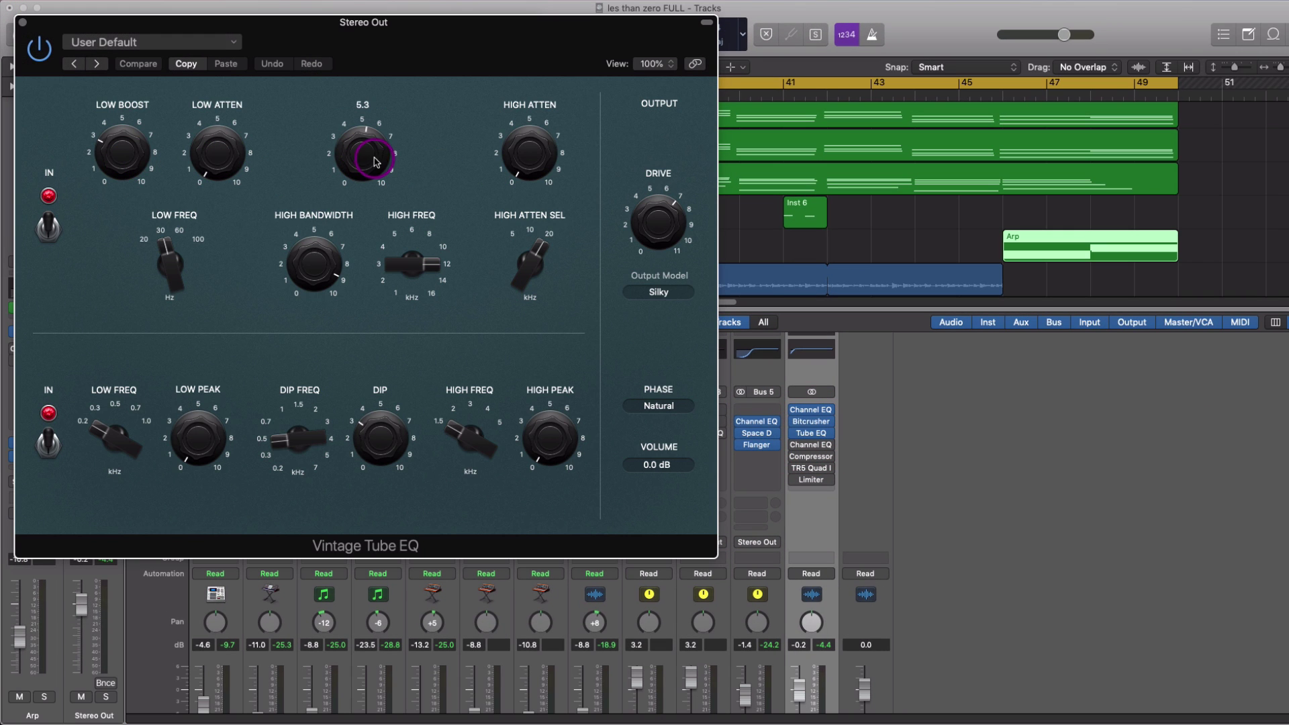
mouse_move(296, 437)
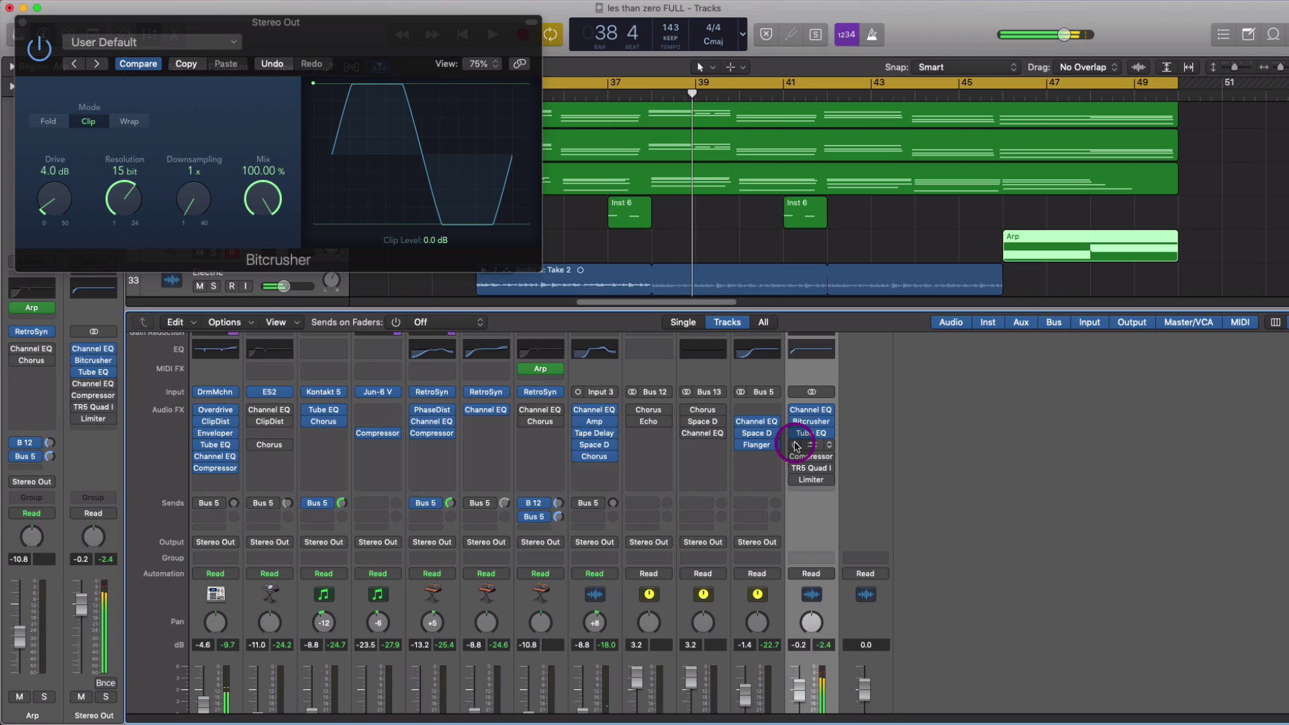
Enable the second Channel EQ on Stereo Out, set its 5000 Hz band to +3.0 dB, and audition the mix
left_click(794, 445)
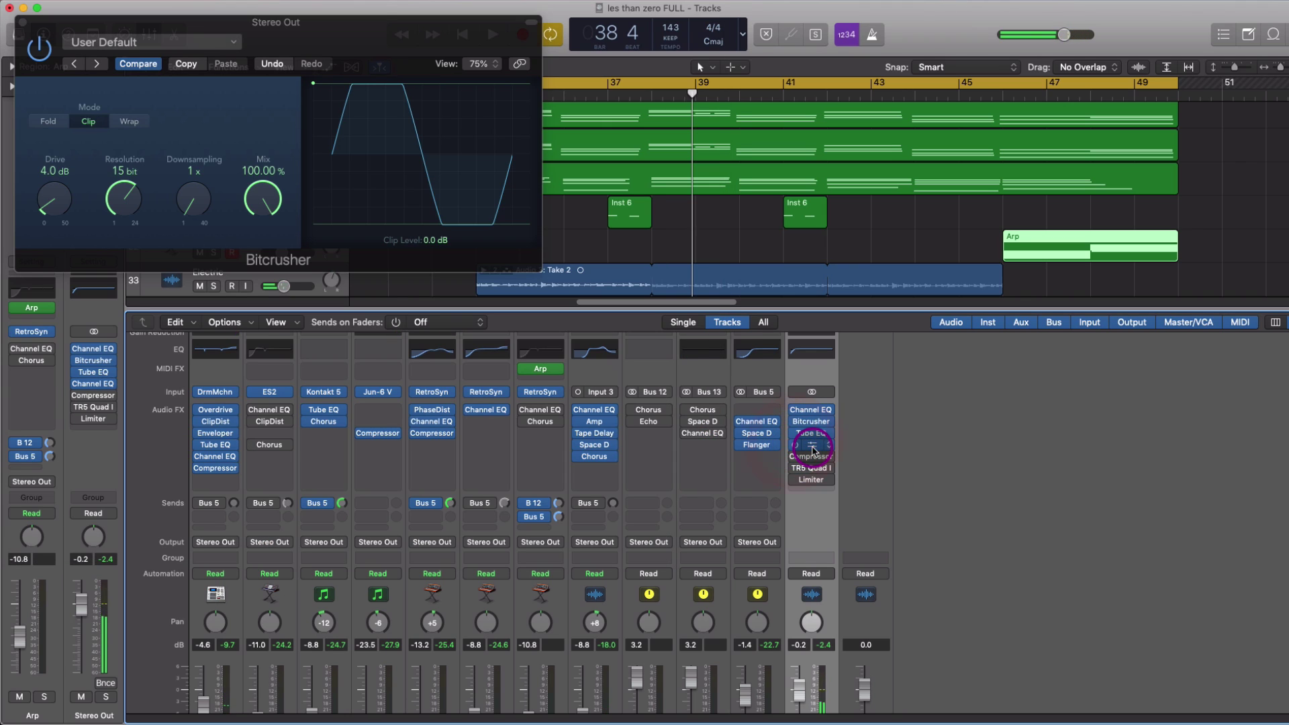
left_click(813, 446)
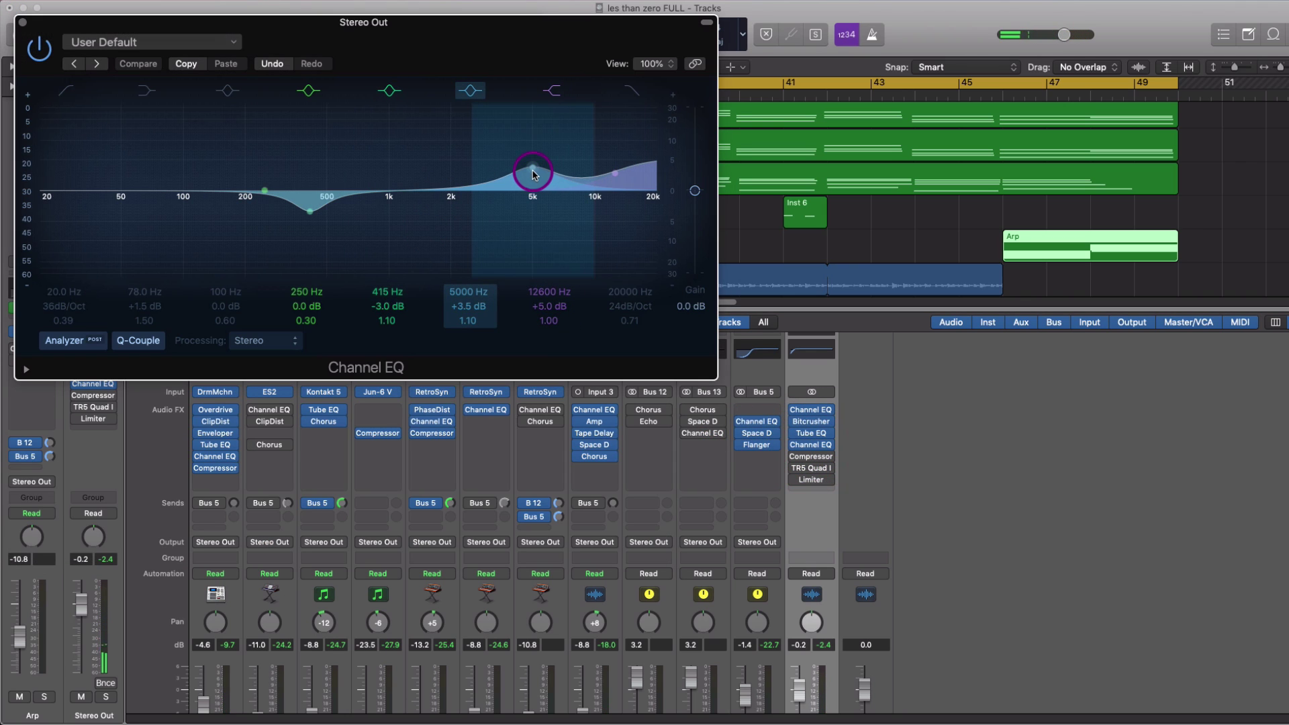
left_click_drag(532, 170, 533, 171)
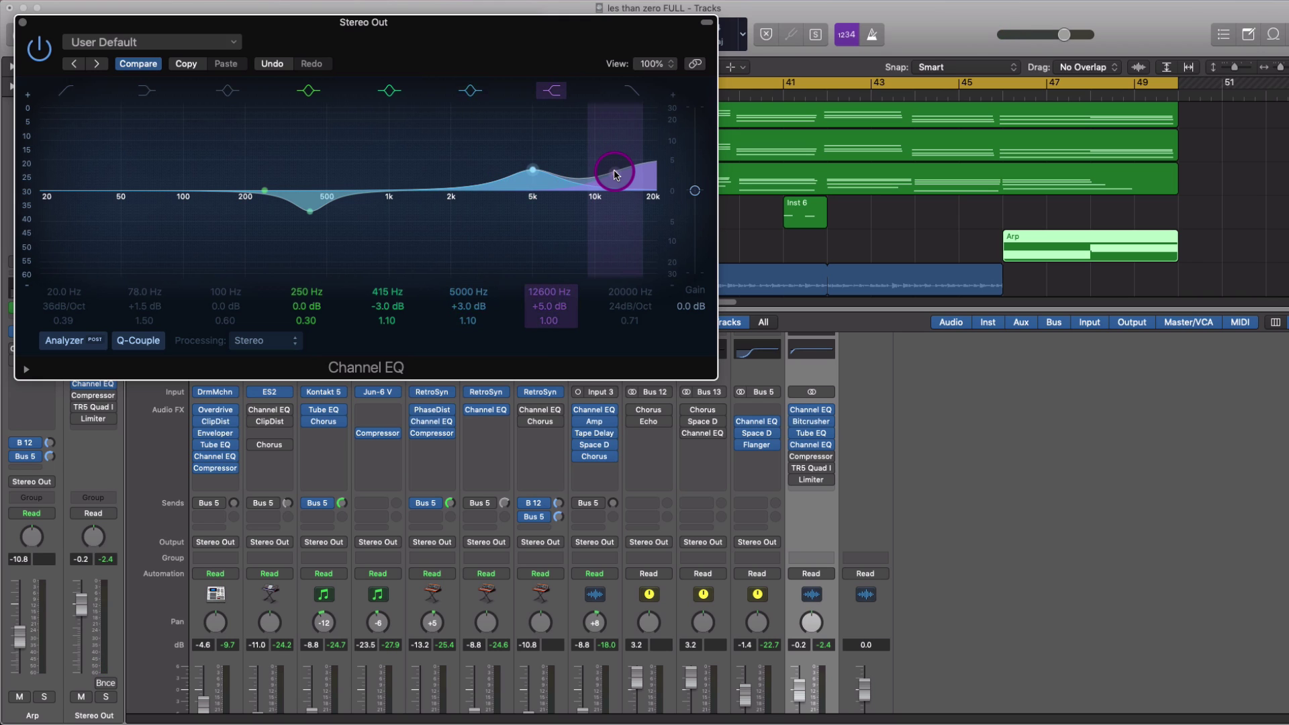
left_click(311, 212)
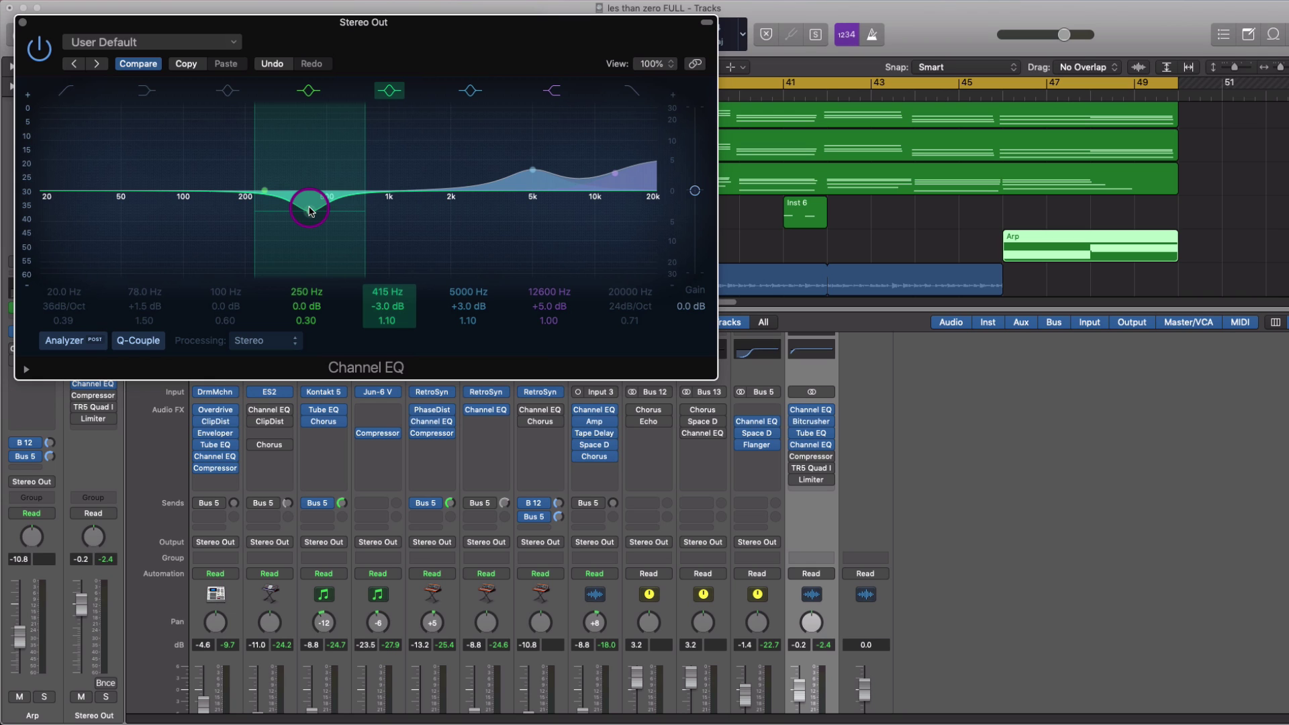
key("space")
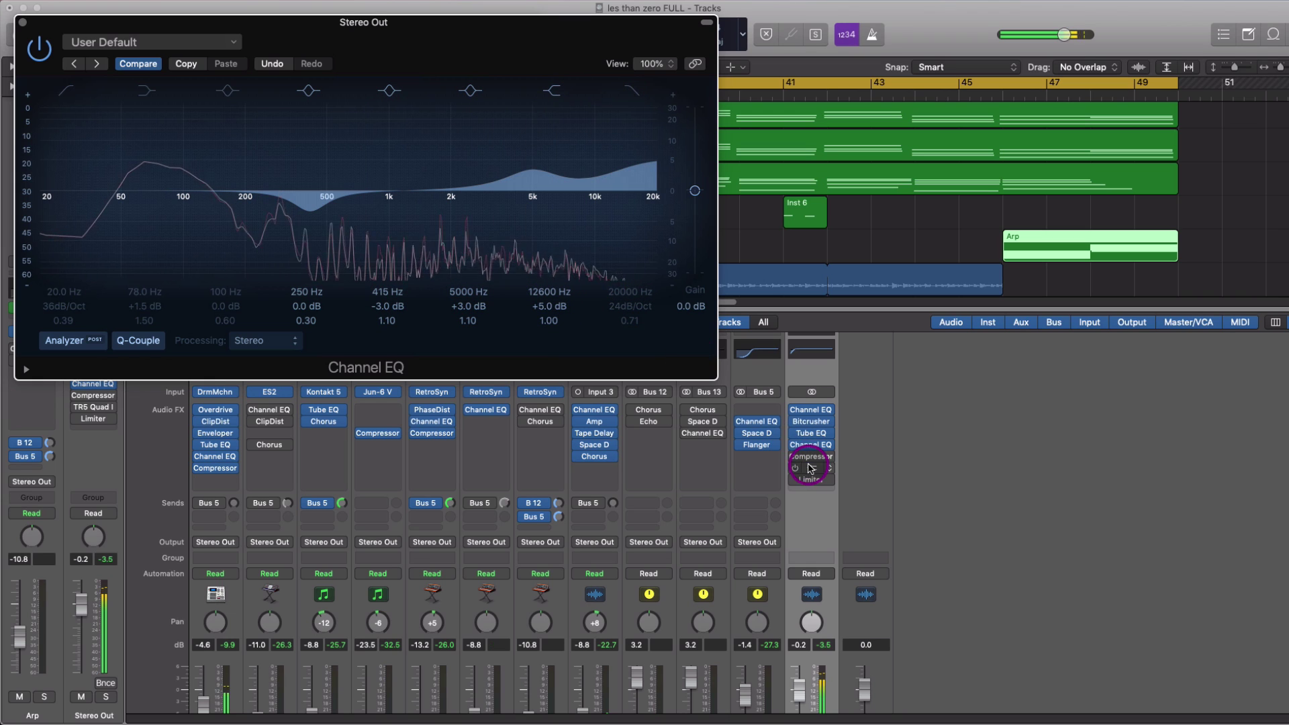
Enable the Compressor on Stereo Out and review its Vintage VCA model, threshold and ratio
mouse_move(800, 459)
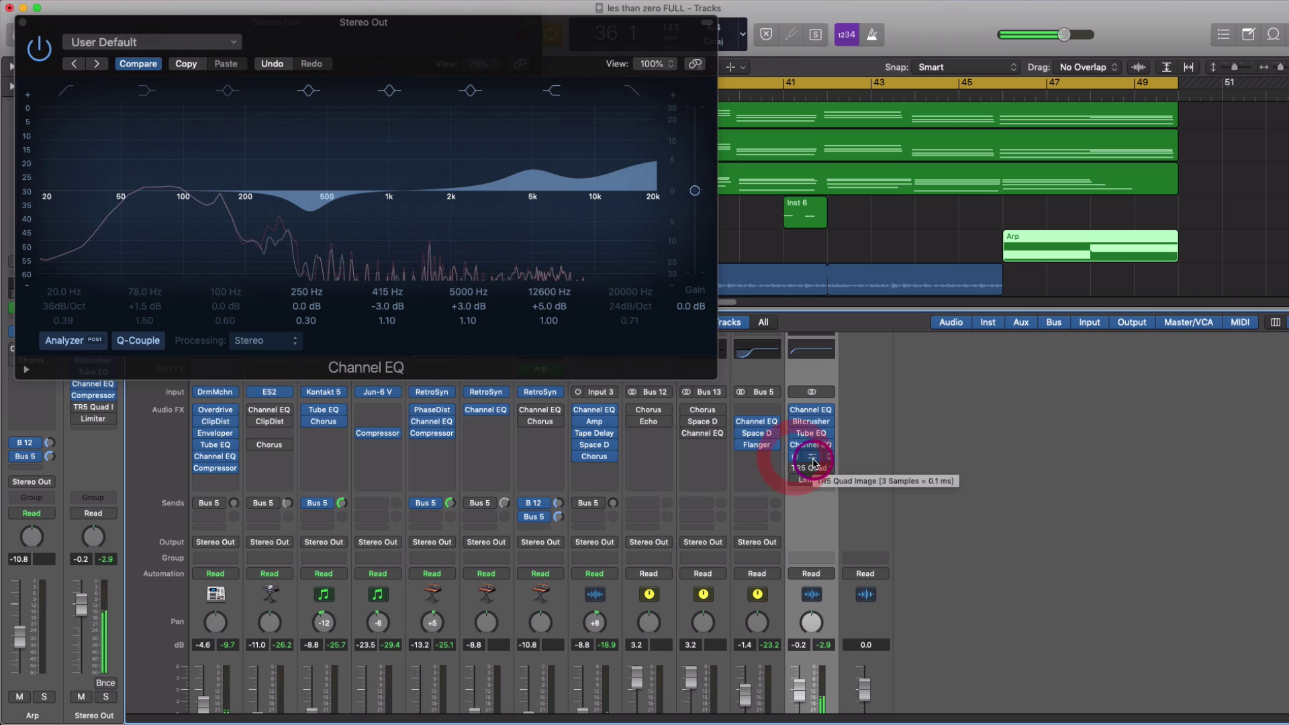
left_click(811, 457)
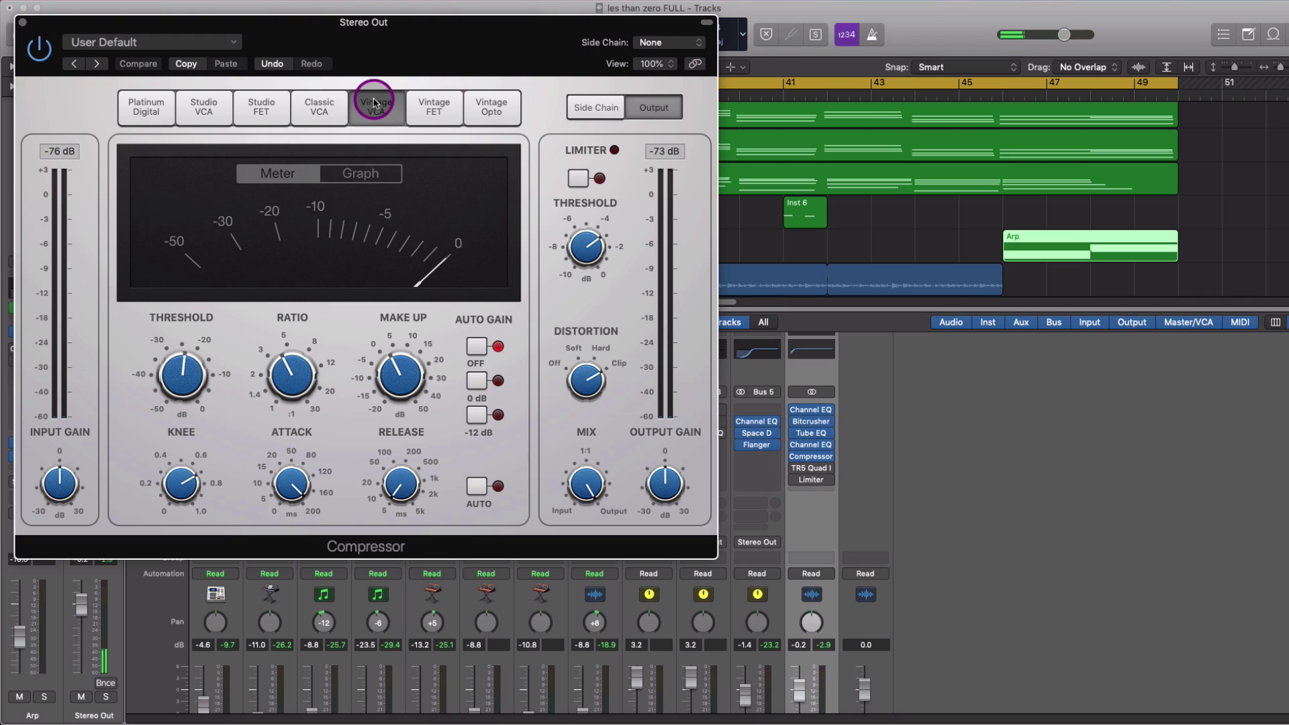
left_click_drag(419, 19, 421, 3)
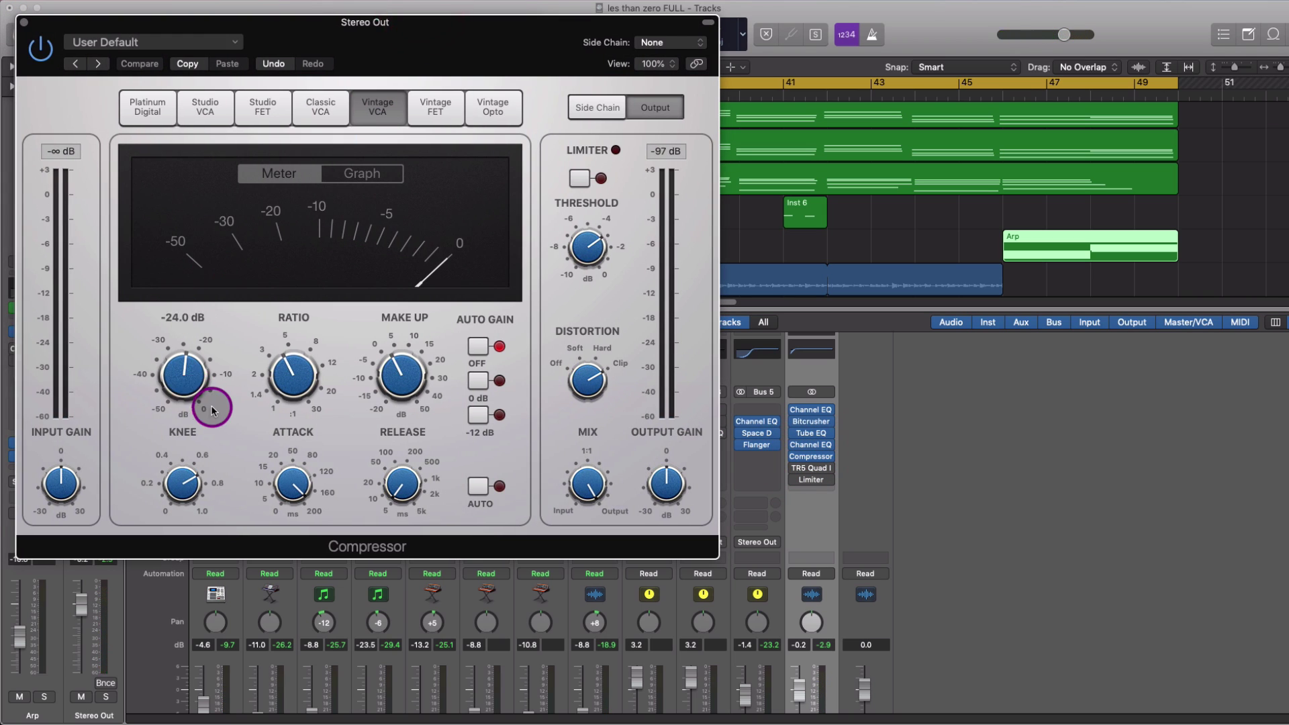
mouse_move(289, 390)
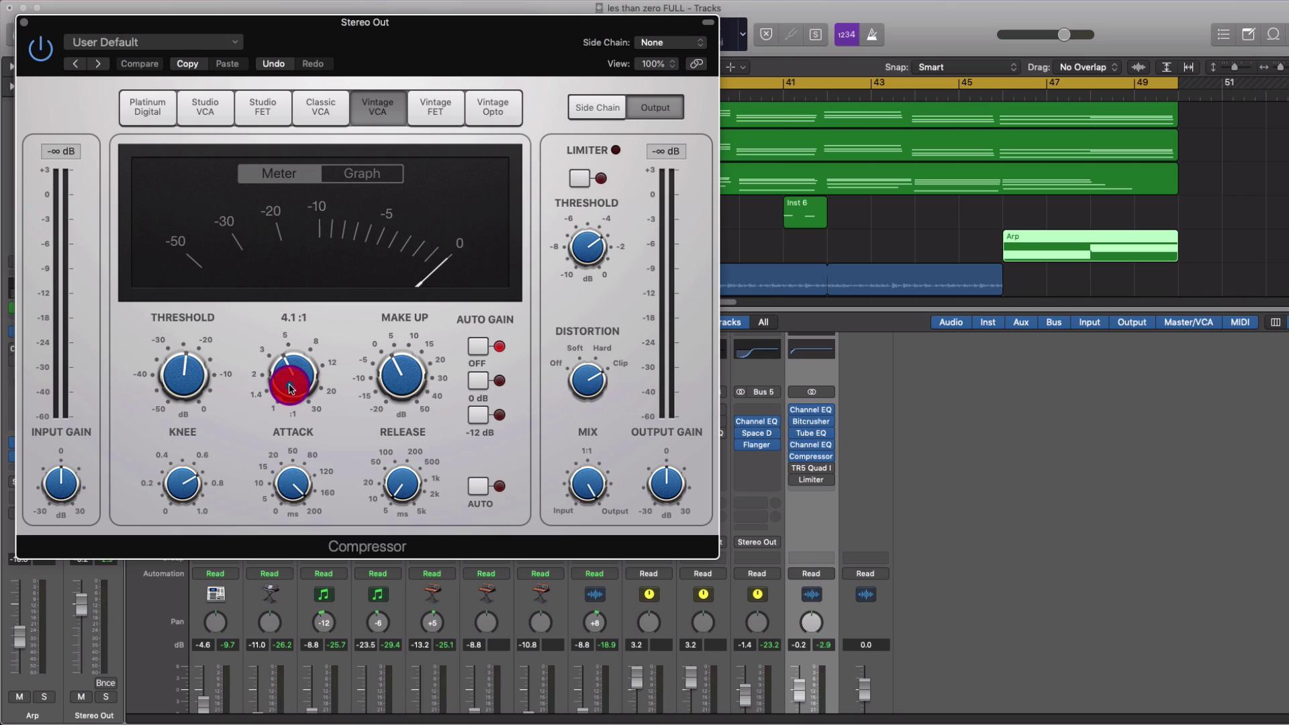
left_click(289, 388)
Set the Compressor's attack to 194 ms, audition it on the playing mix, and close its window
left_click(284, 498)
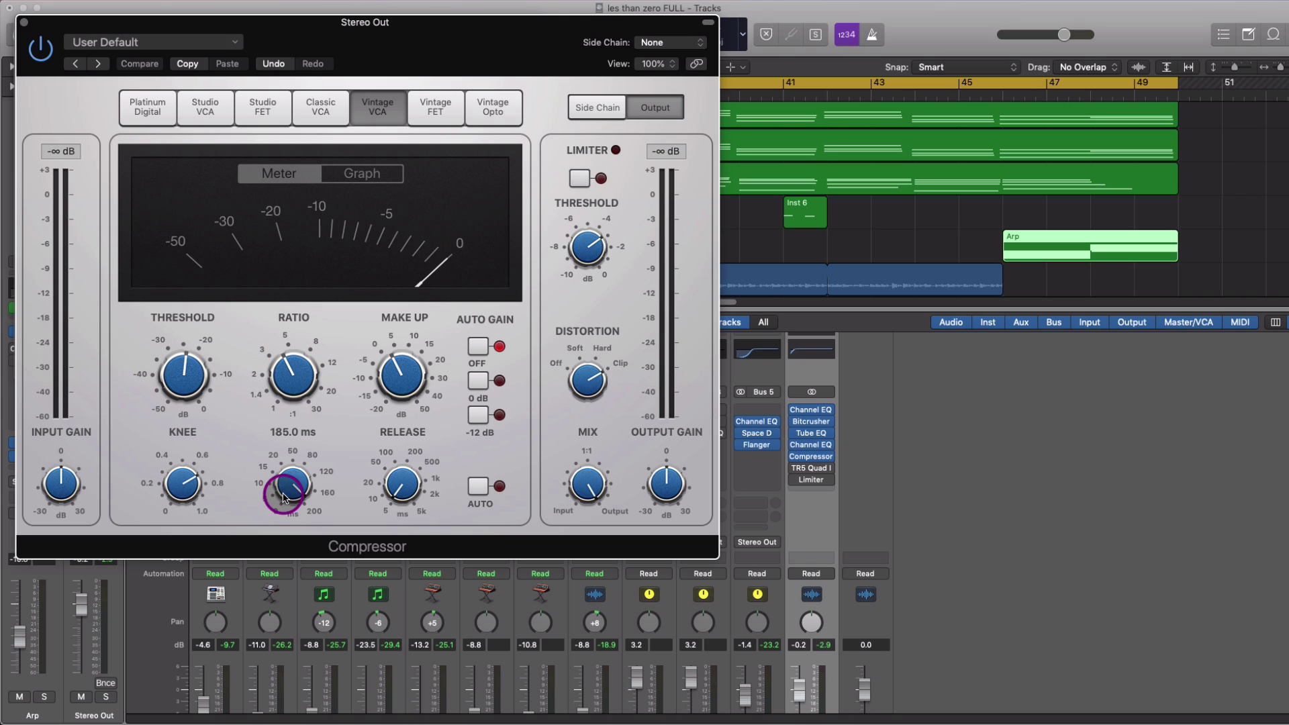
left_click(289, 493)
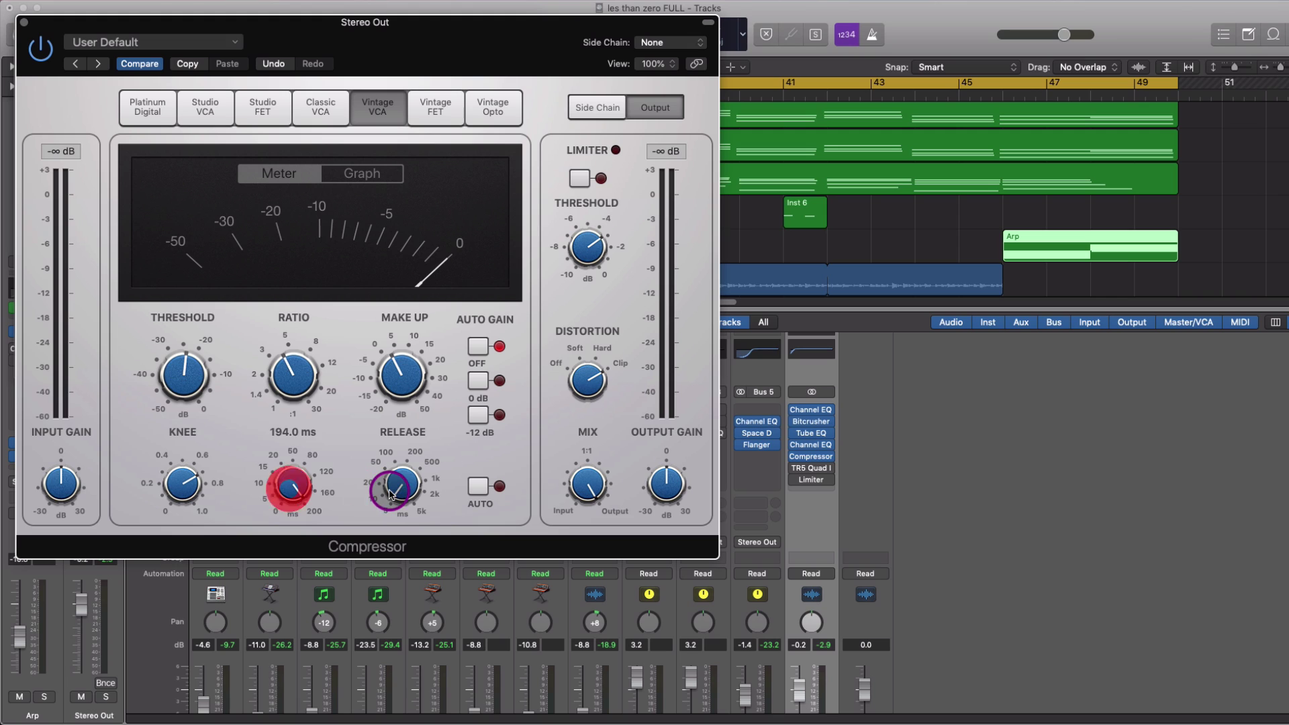
mouse_move(192, 378)
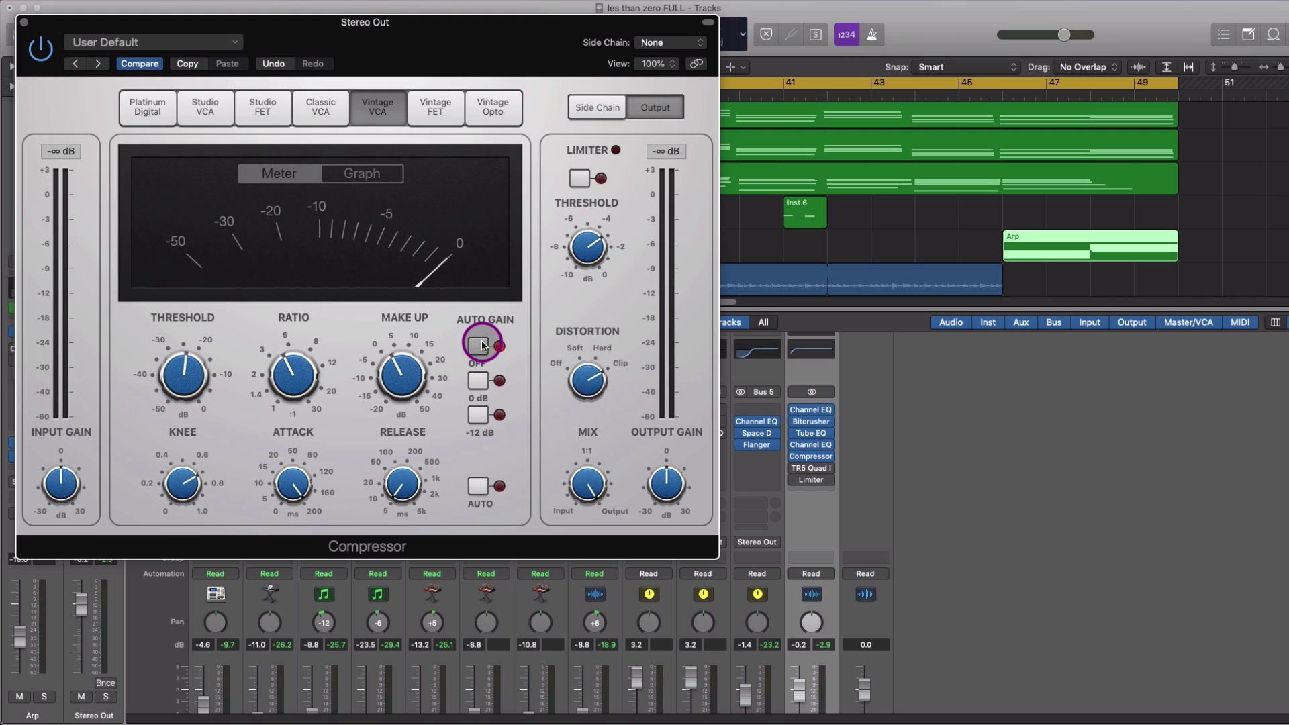
key("space")
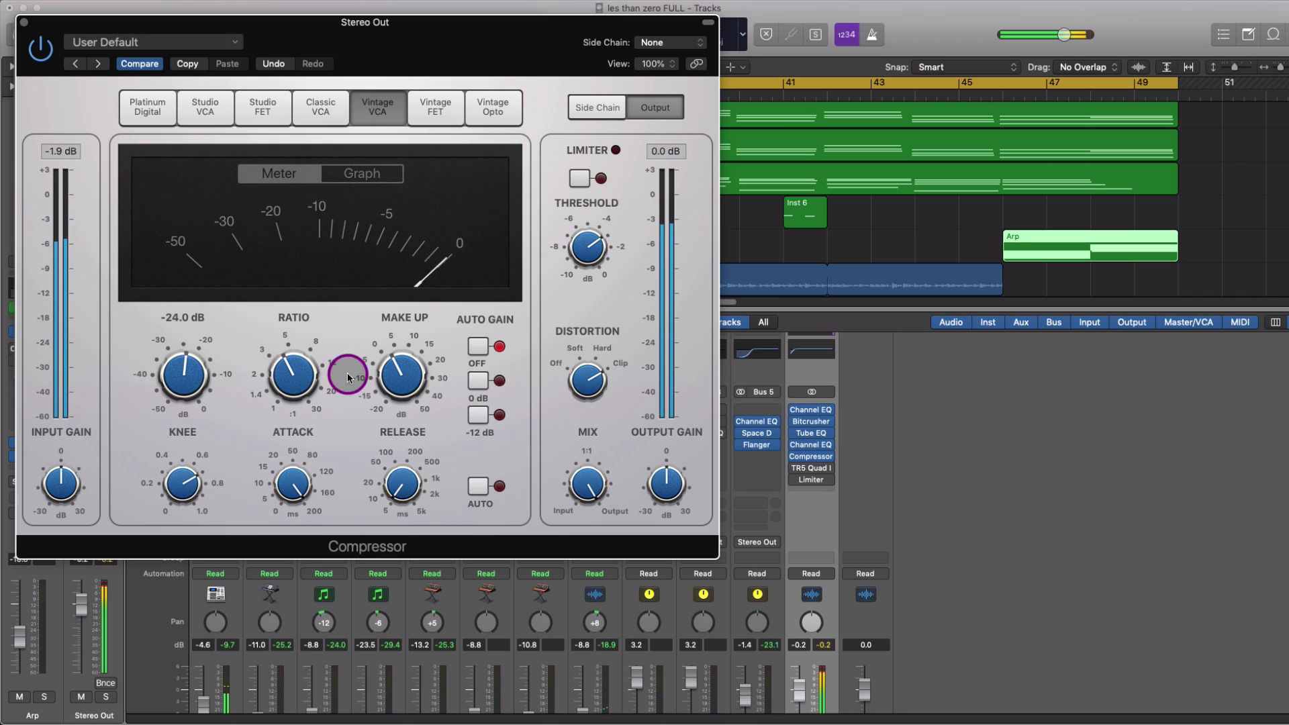
left_click(22, 26)
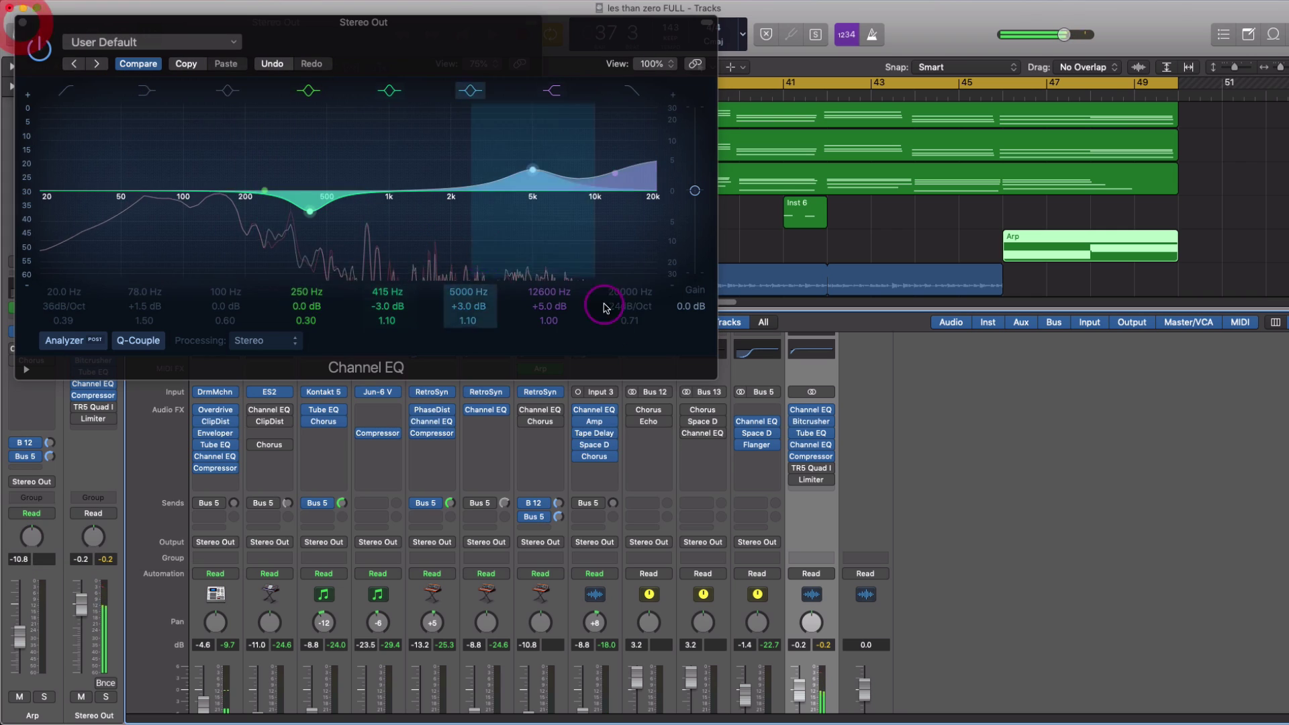
Enable and open the TR5 Quad Image on Stereo Out, and close the leftover Channel EQ and Bitcrusher windows
left_click(806, 468)
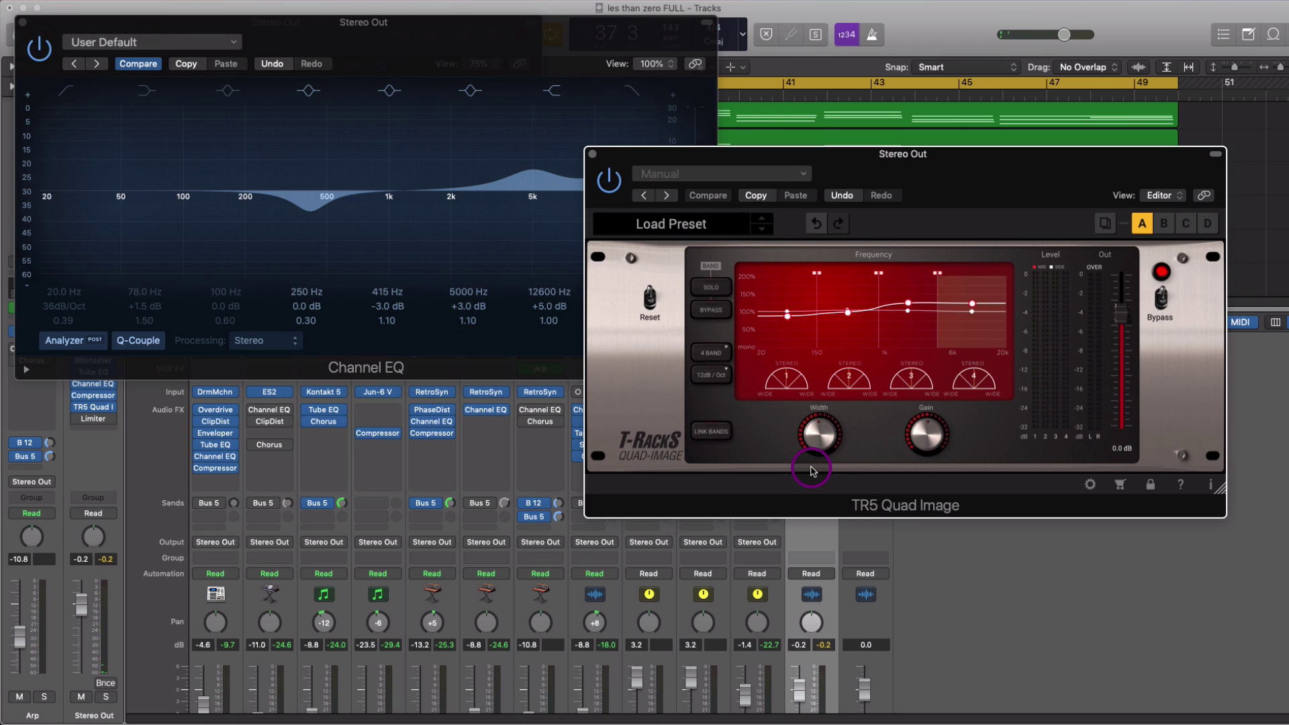
left_click(22, 25)
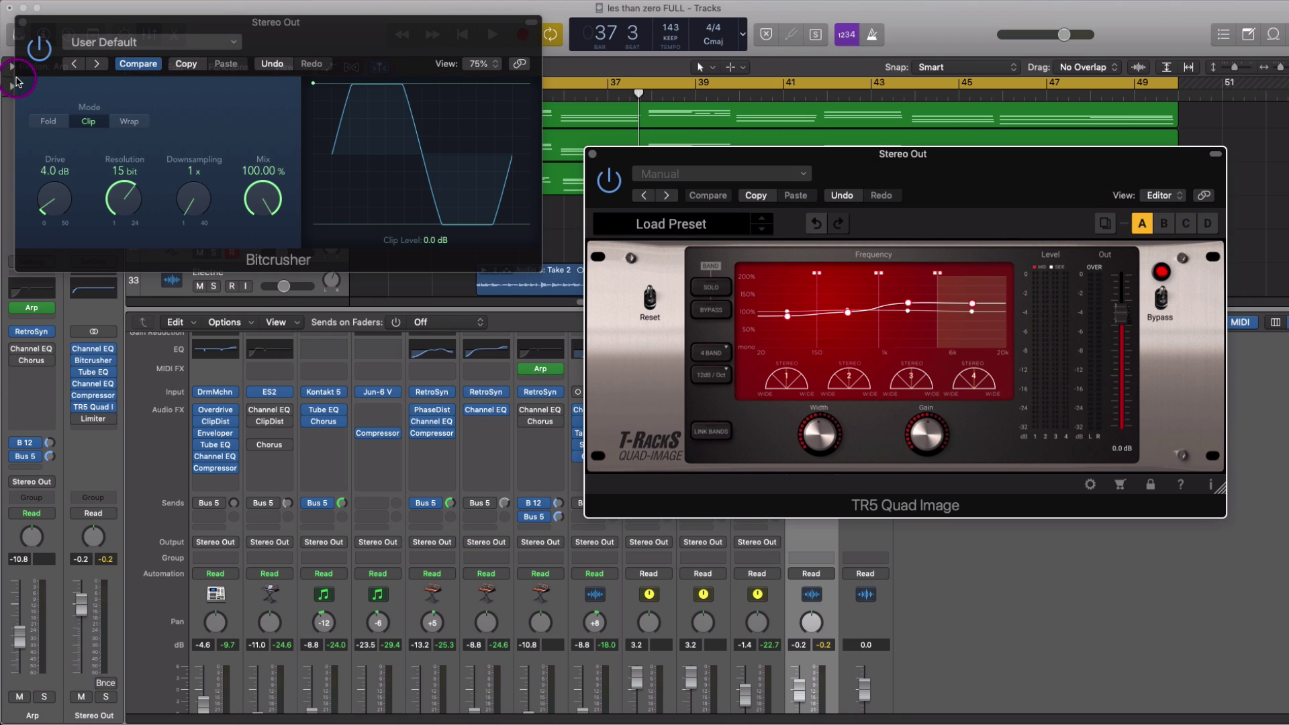
left_click(22, 26)
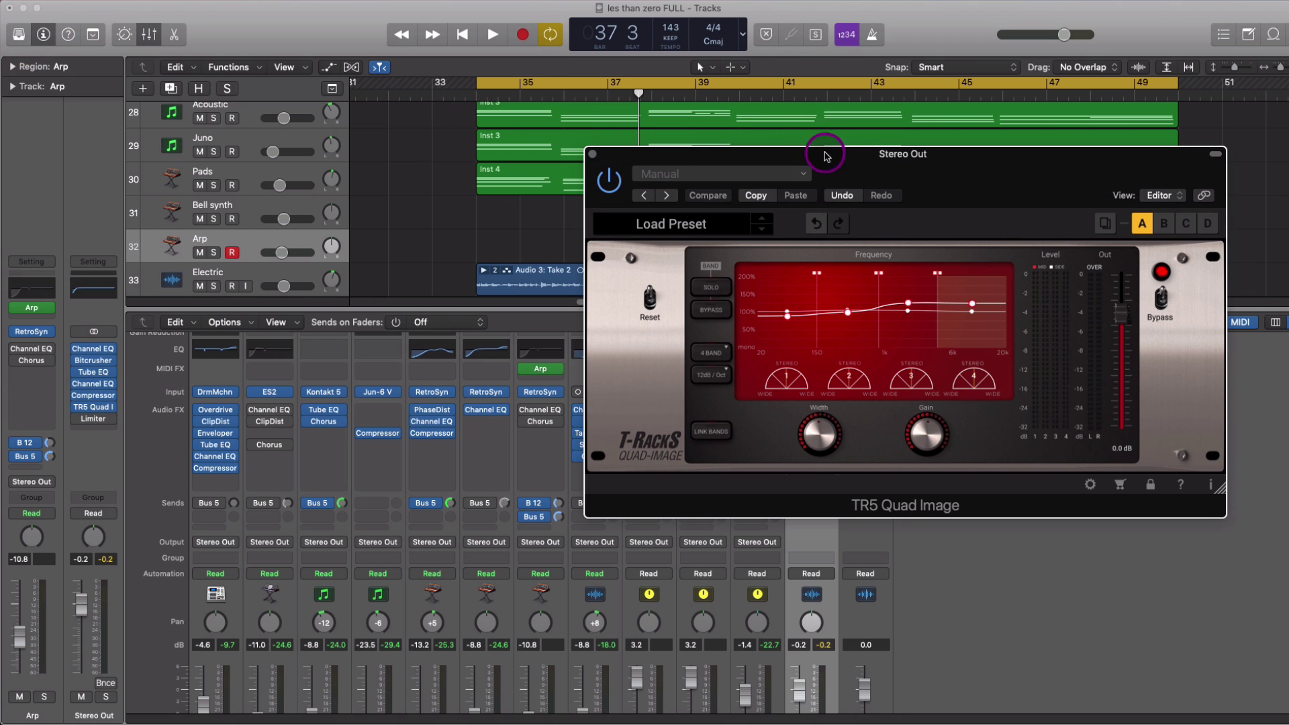
left_click_drag(826, 155, 619, 109)
Review the Quad Image's stereo width on the low band and the upper-mid band
left_click(700, 255)
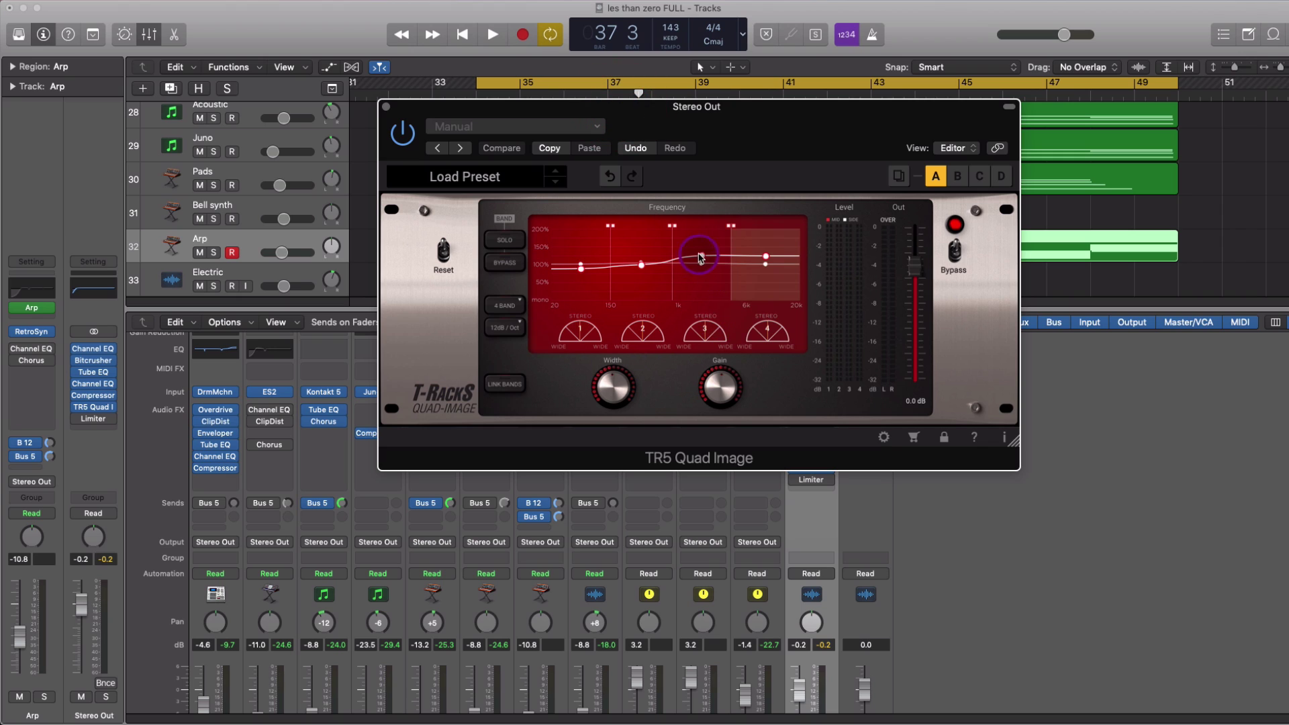
left_click(586, 286)
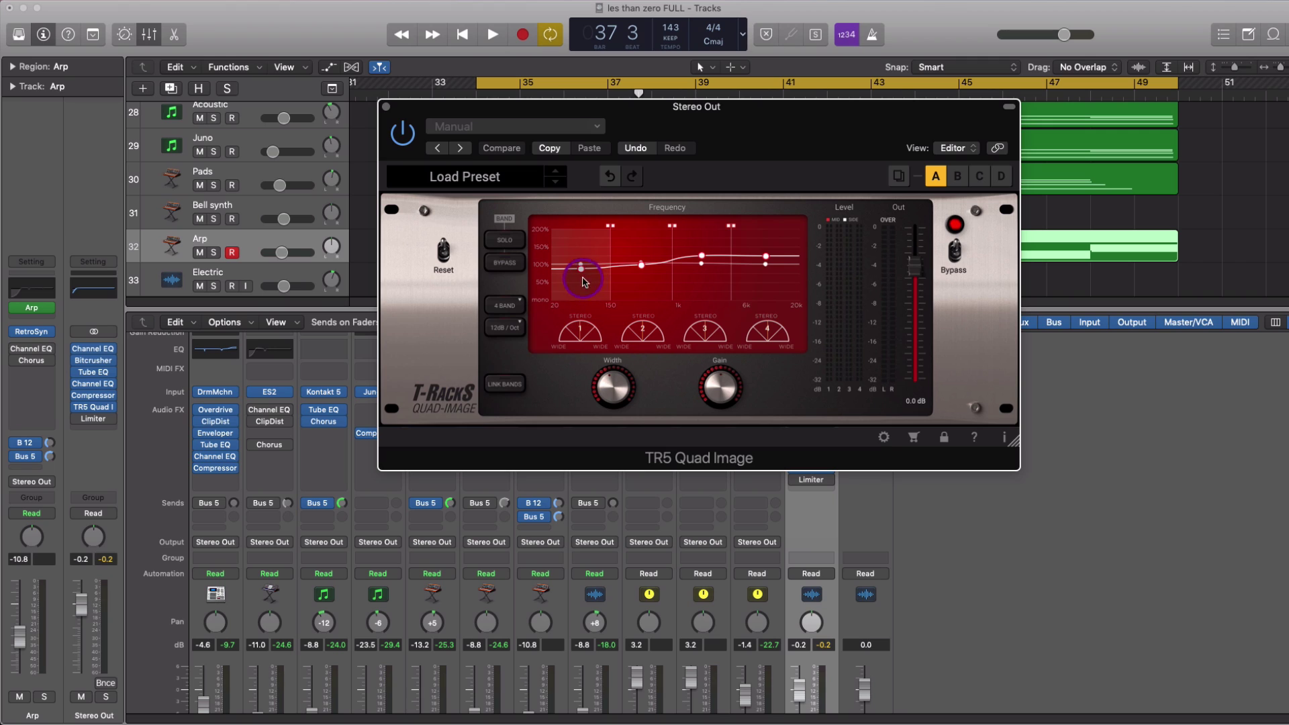
left_click(710, 253)
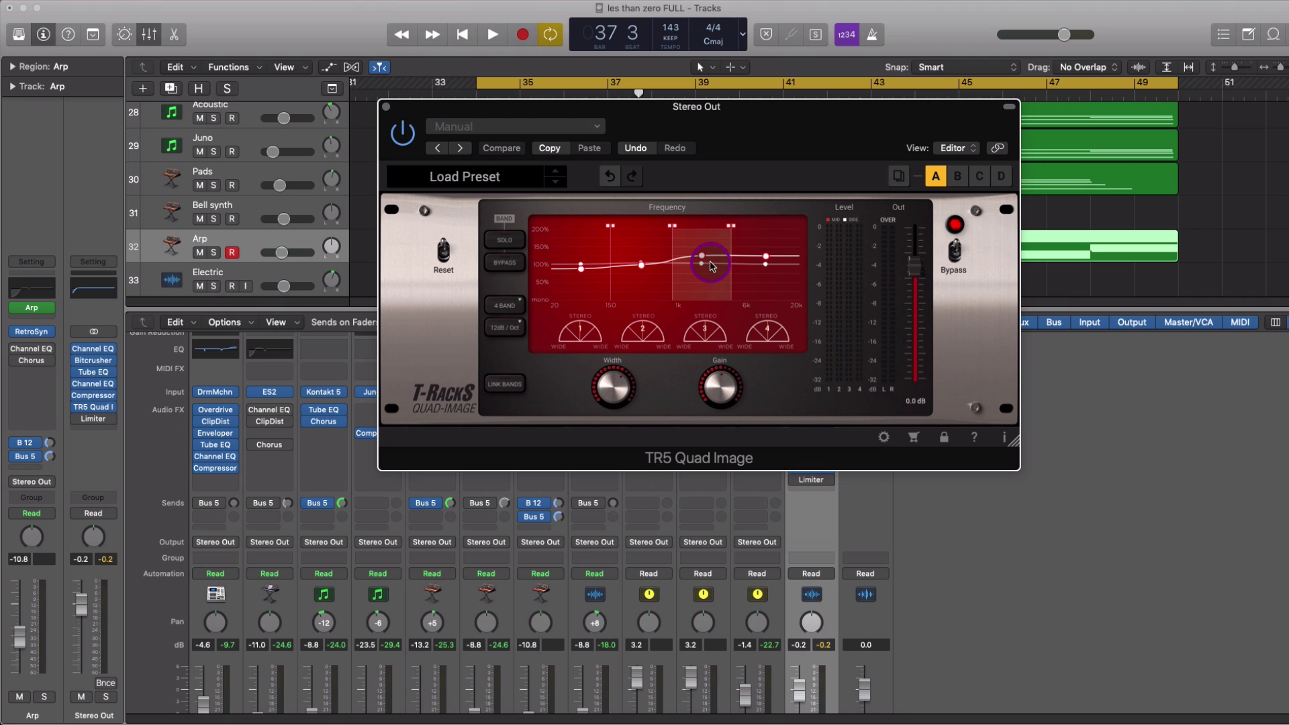
Play the mix and compare it with the Quad Image bypassed and enabled, leaving the effect on
key("space")
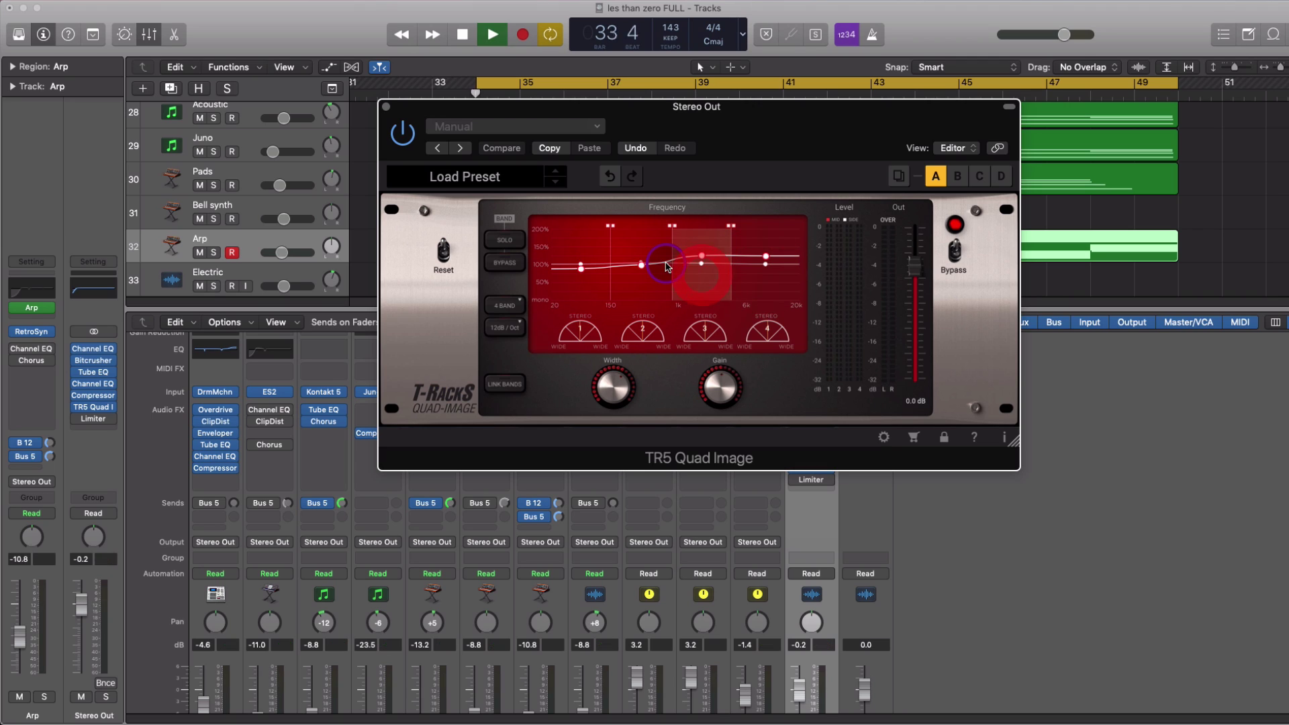
left_click_drag(646, 107, 568, 65)
left_click(323, 94)
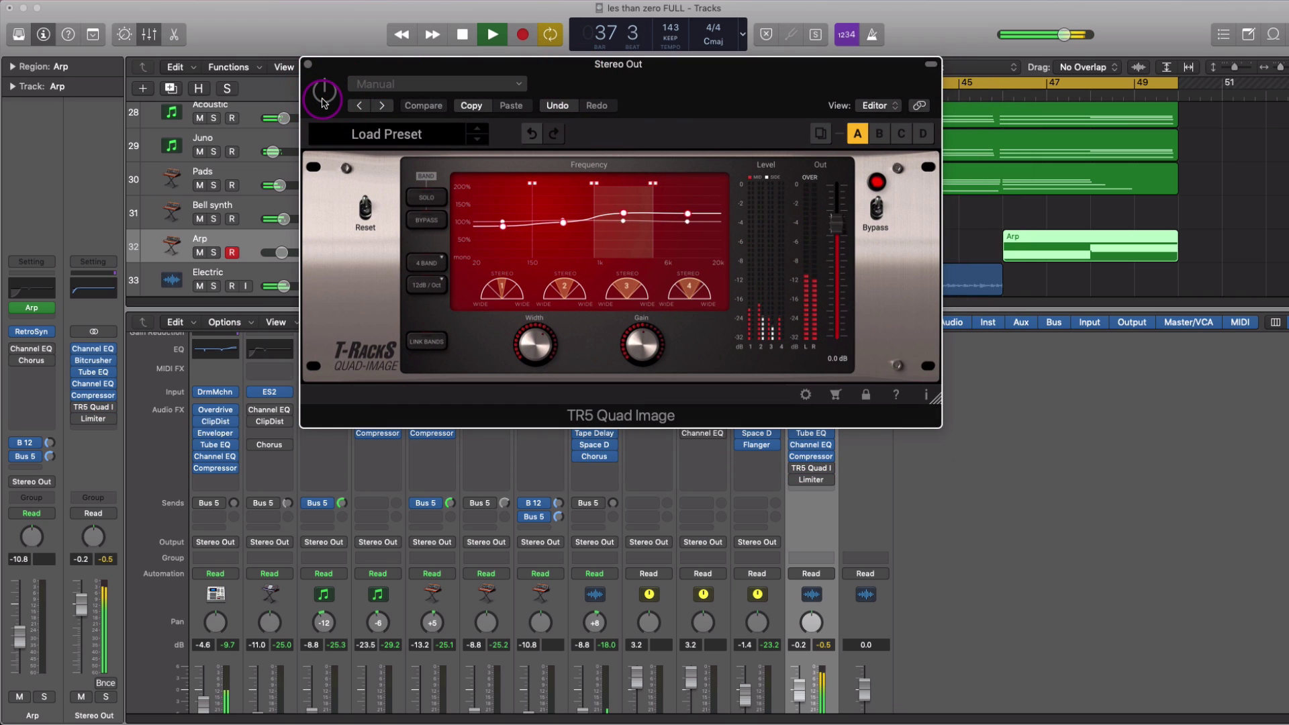
left_click(323, 100)
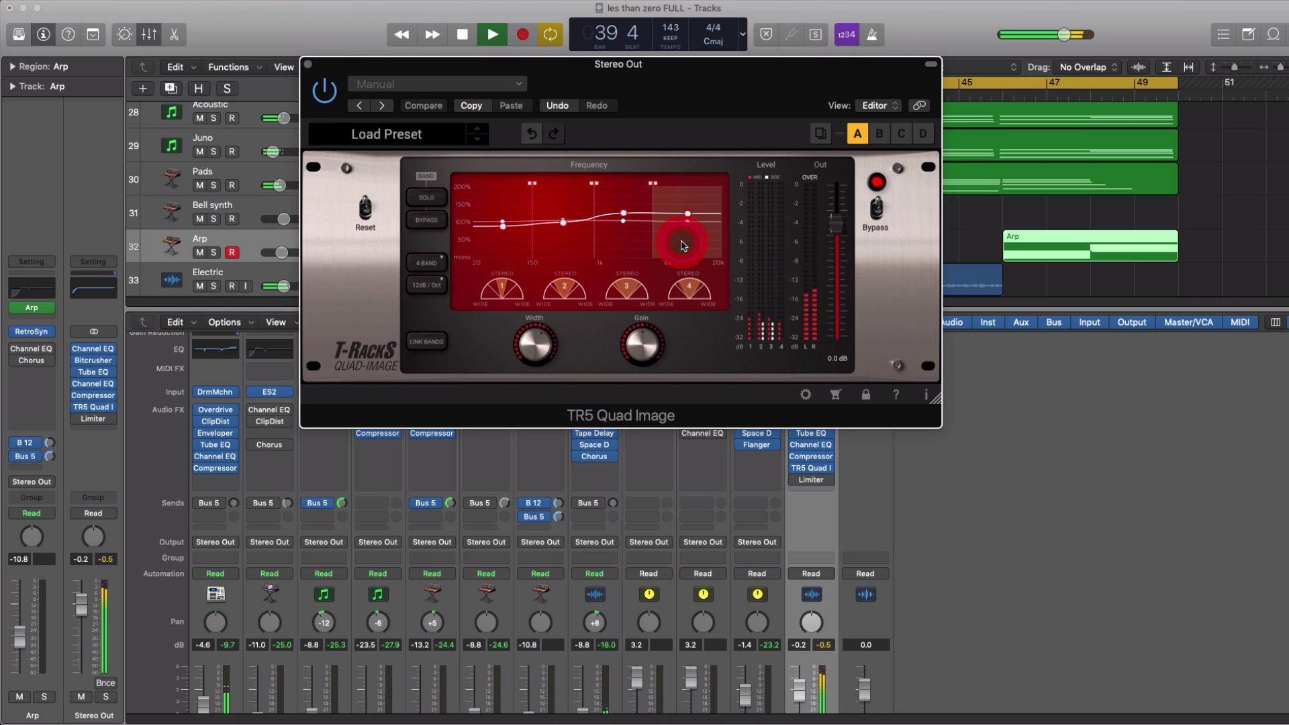
left_click(505, 308)
left_click(323, 96)
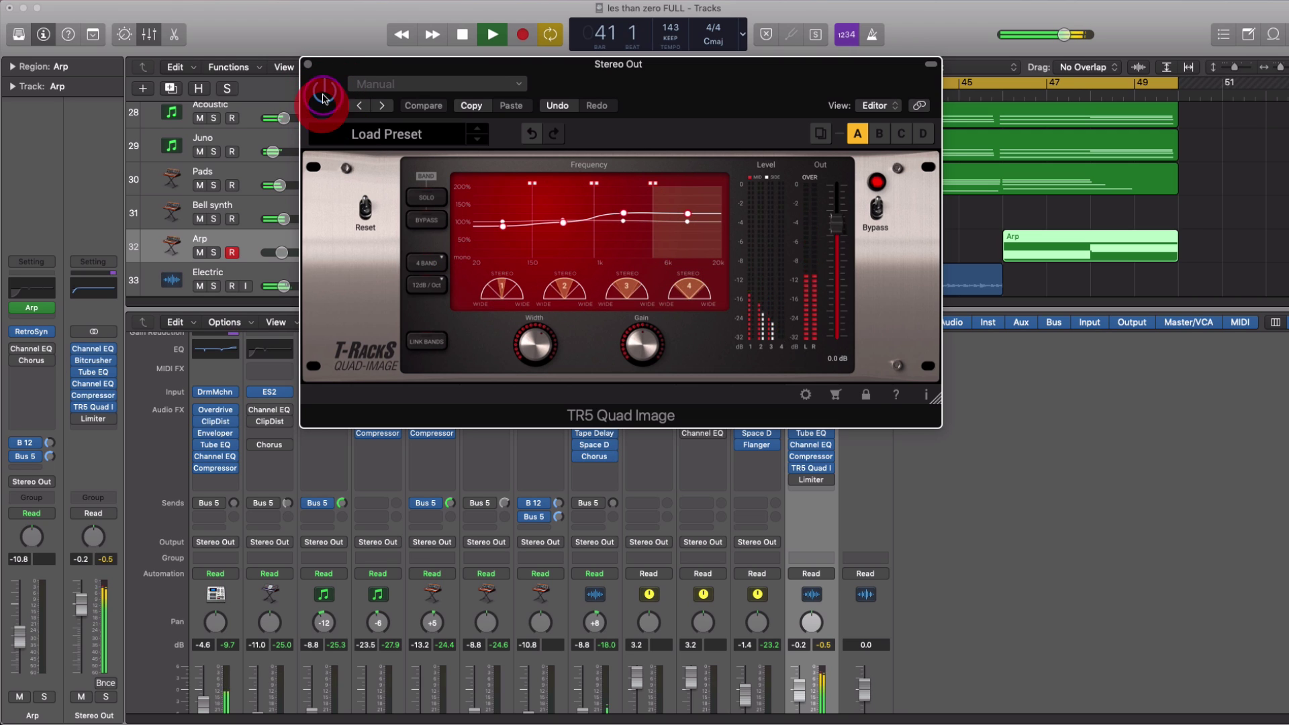
left_click(324, 93)
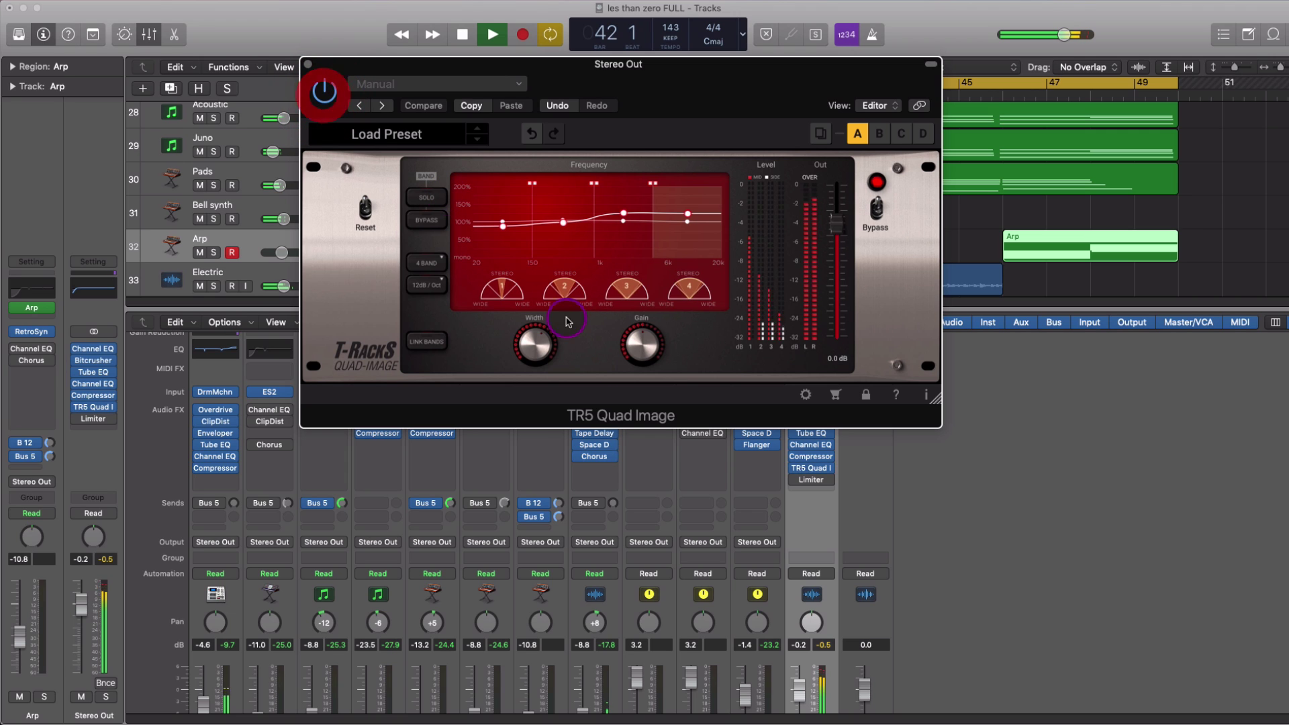
key("space")
Enable the Limiter on Stereo Out, audition its 3.5 dB gain on the playing mix, and close its window
left_click(799, 478)
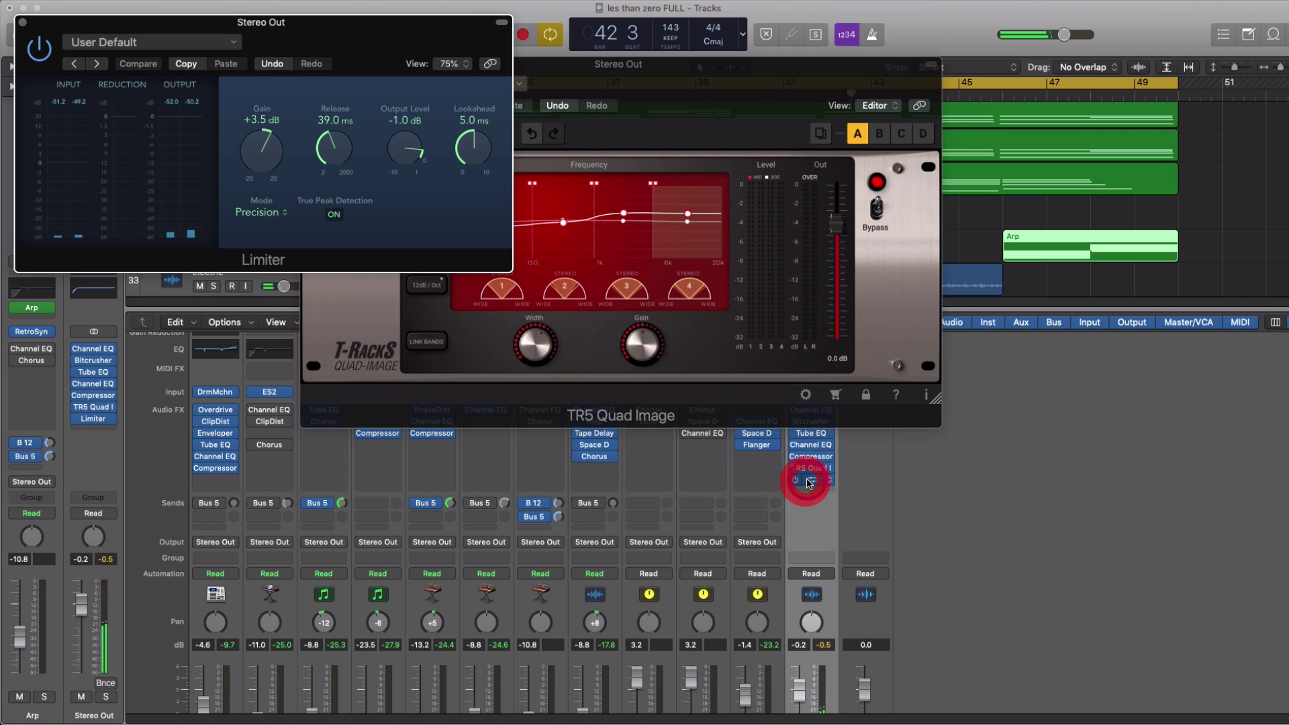
left_click_drag(262, 22, 300, 221)
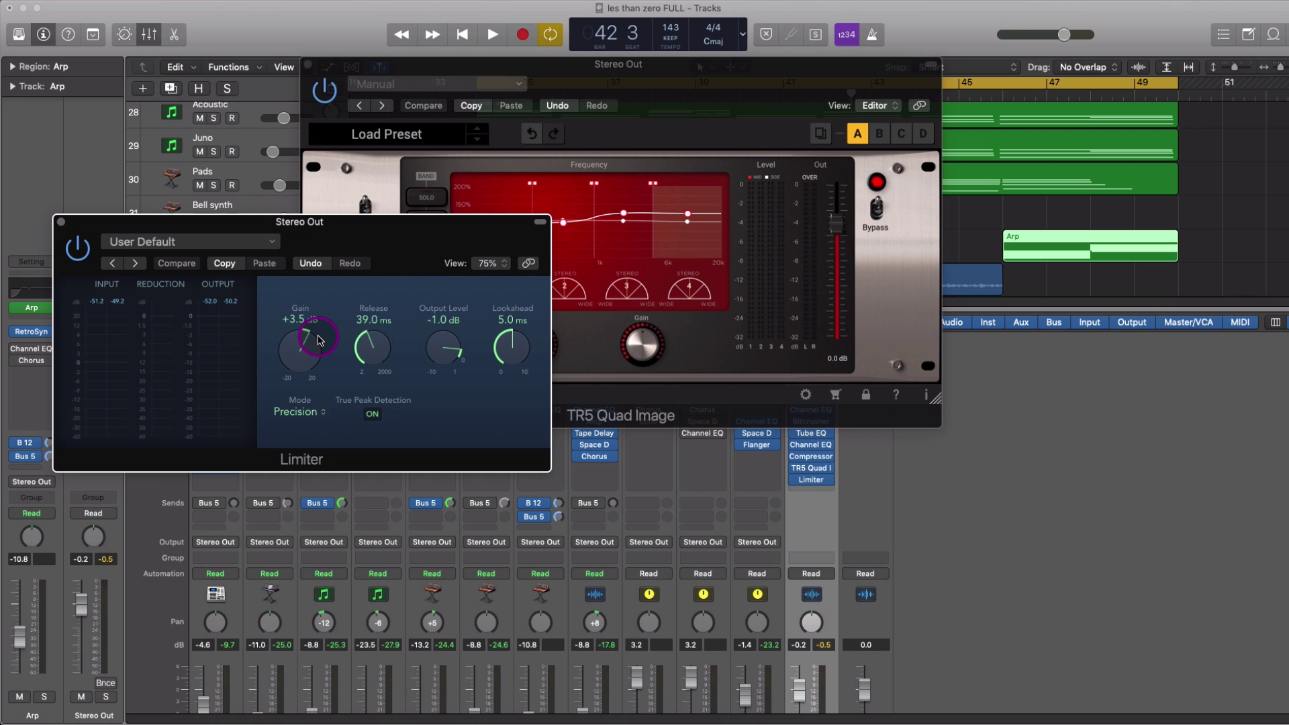
key("space")
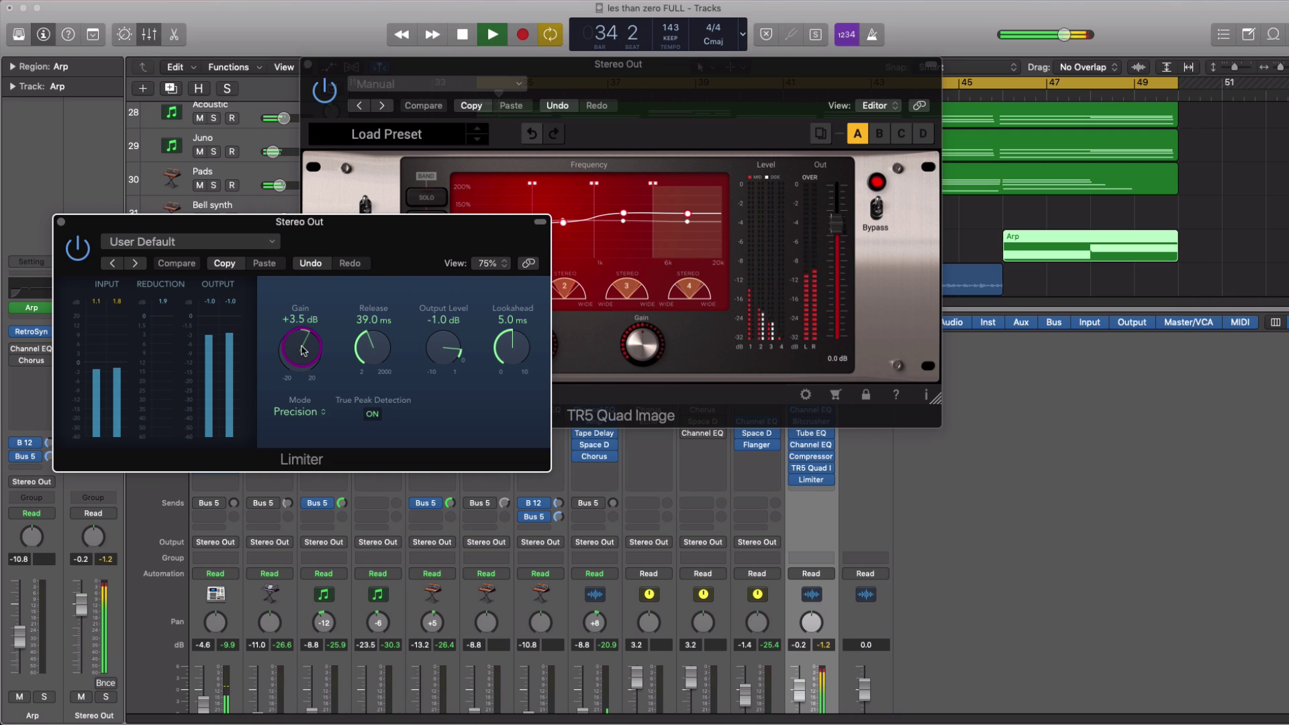
left_click(301, 351)
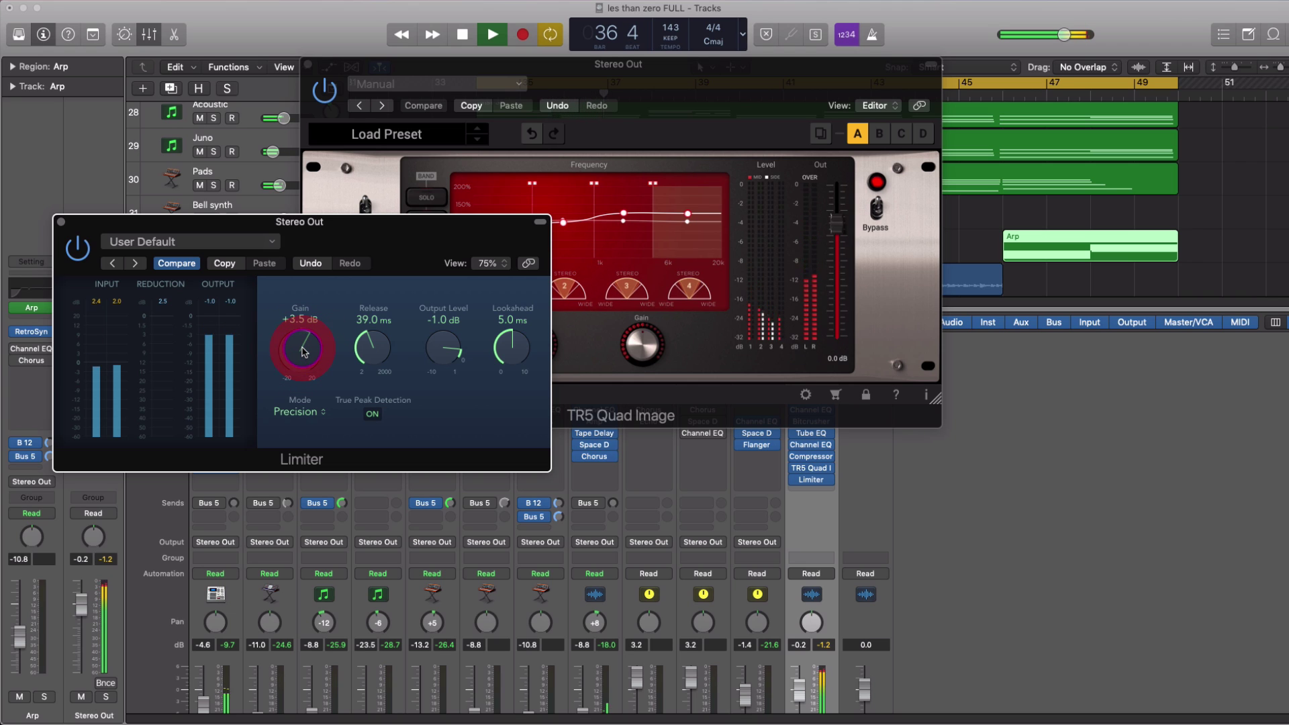
left_click(61, 223)
left_click(367, 225)
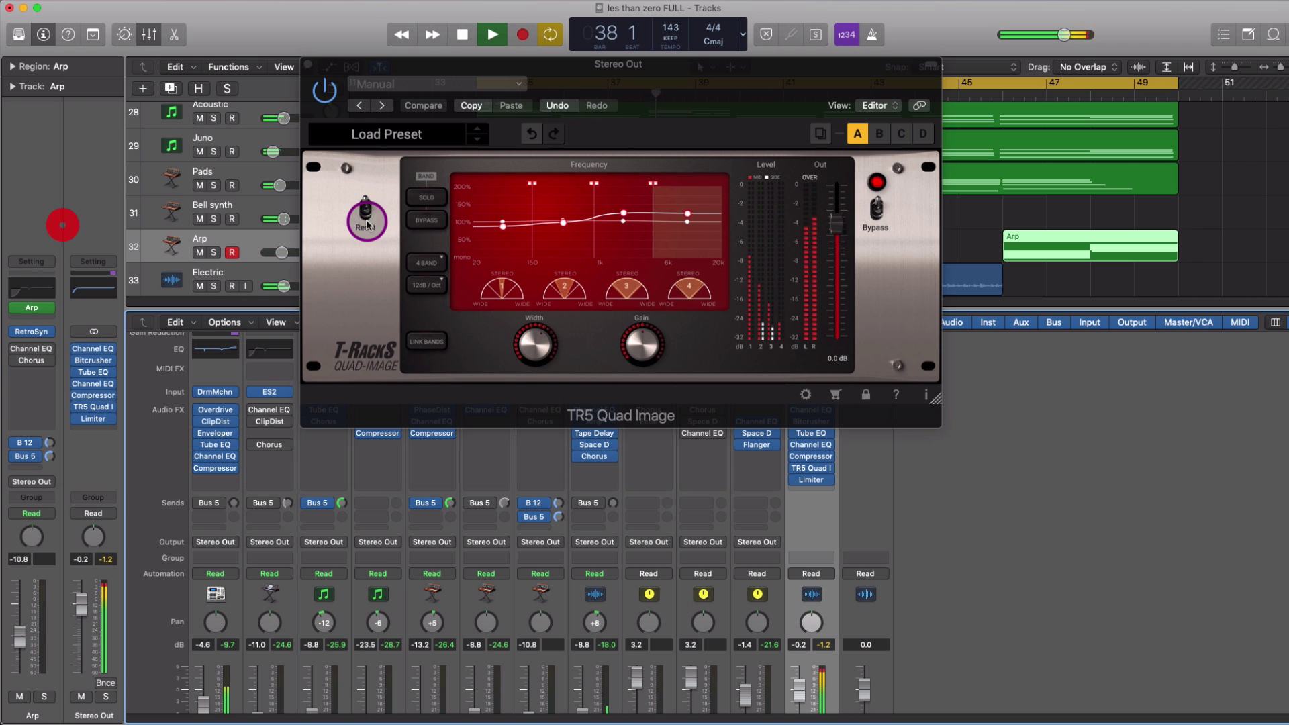
Lower the Bell synth channel's volume to -9.0 dB while the mix plays, and stop playback
left_click(1238, 287)
left_click_drag(1287, 435, 1287, 514)
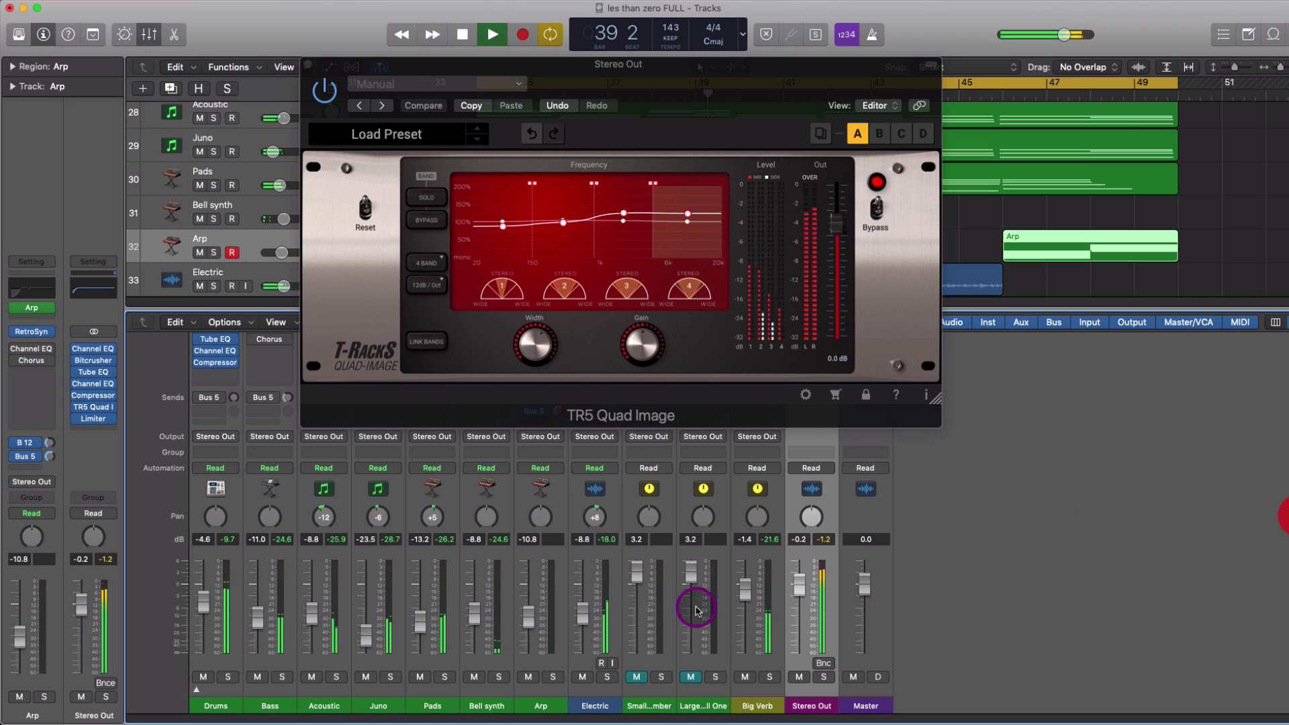
left_click_drag(478, 620, 478, 621)
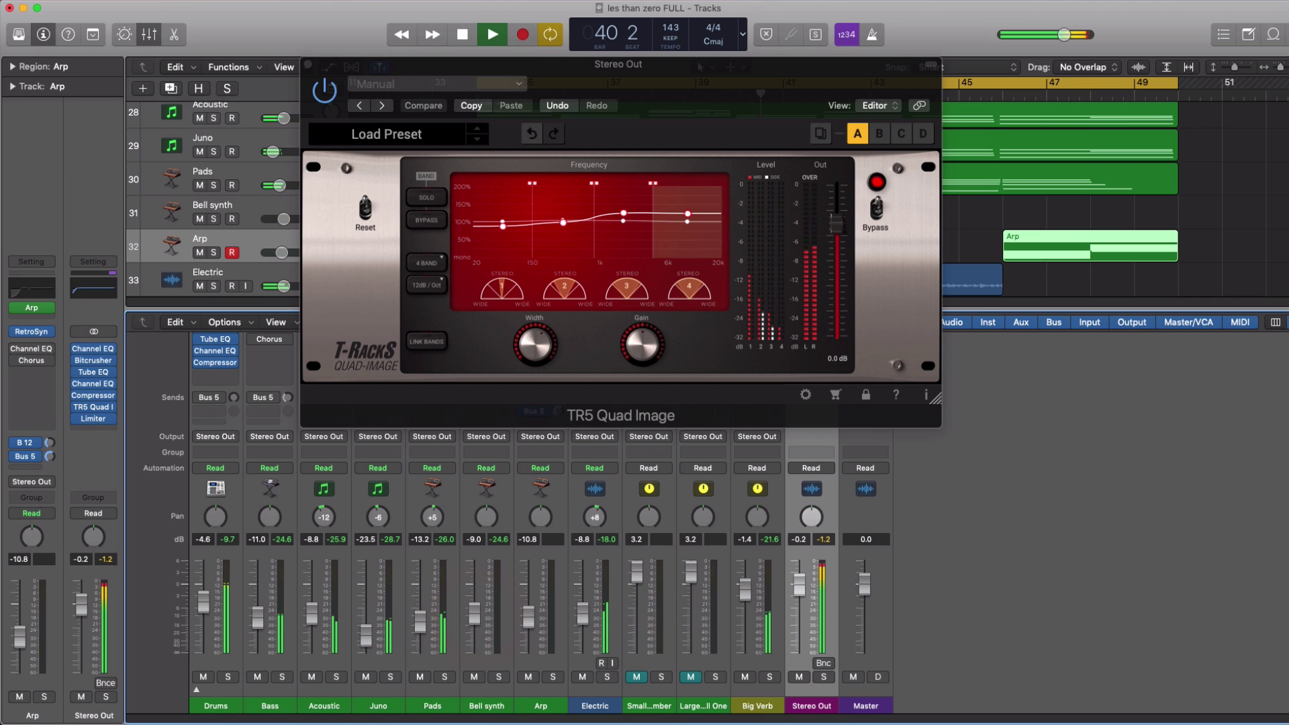
left_click_drag(1288, 560, 1288, 489)
key("space")
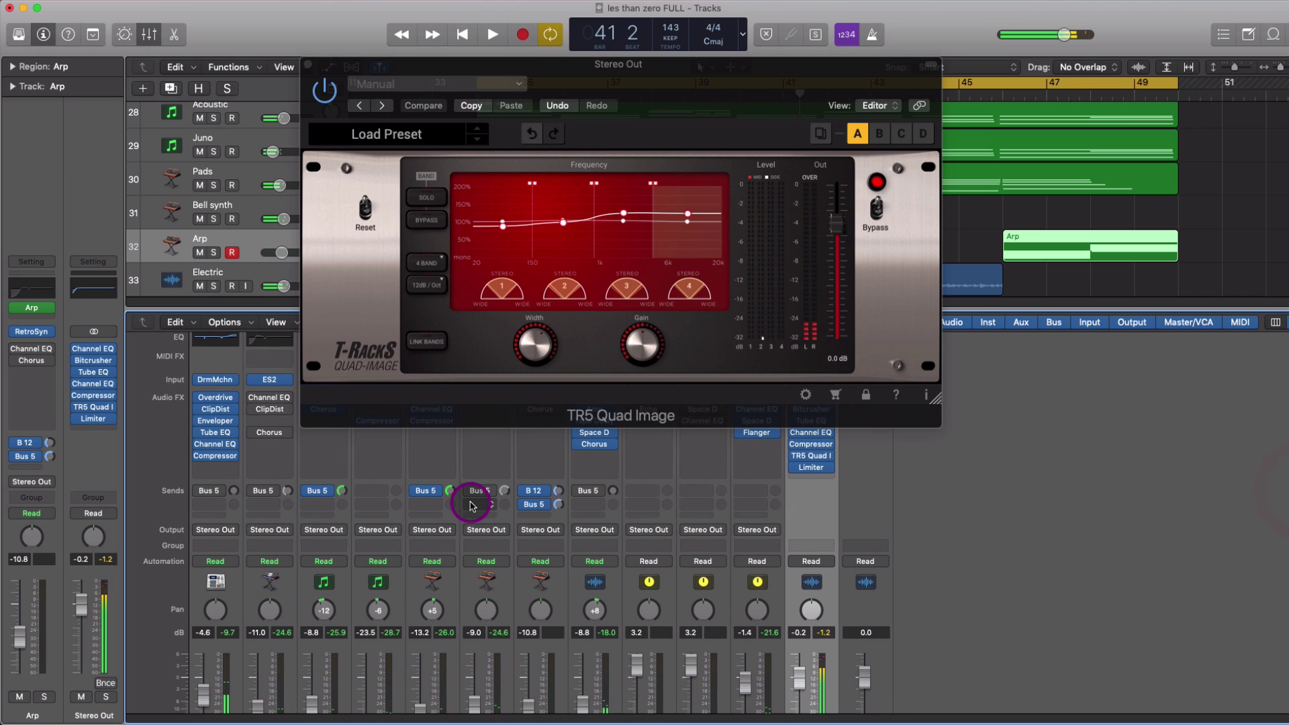
Turn on the Bus 5 sends of the Bell synth, Bass, Drums and Electric channels, and close the Quad Image window
left_click(469, 492)
left_click(307, 64)
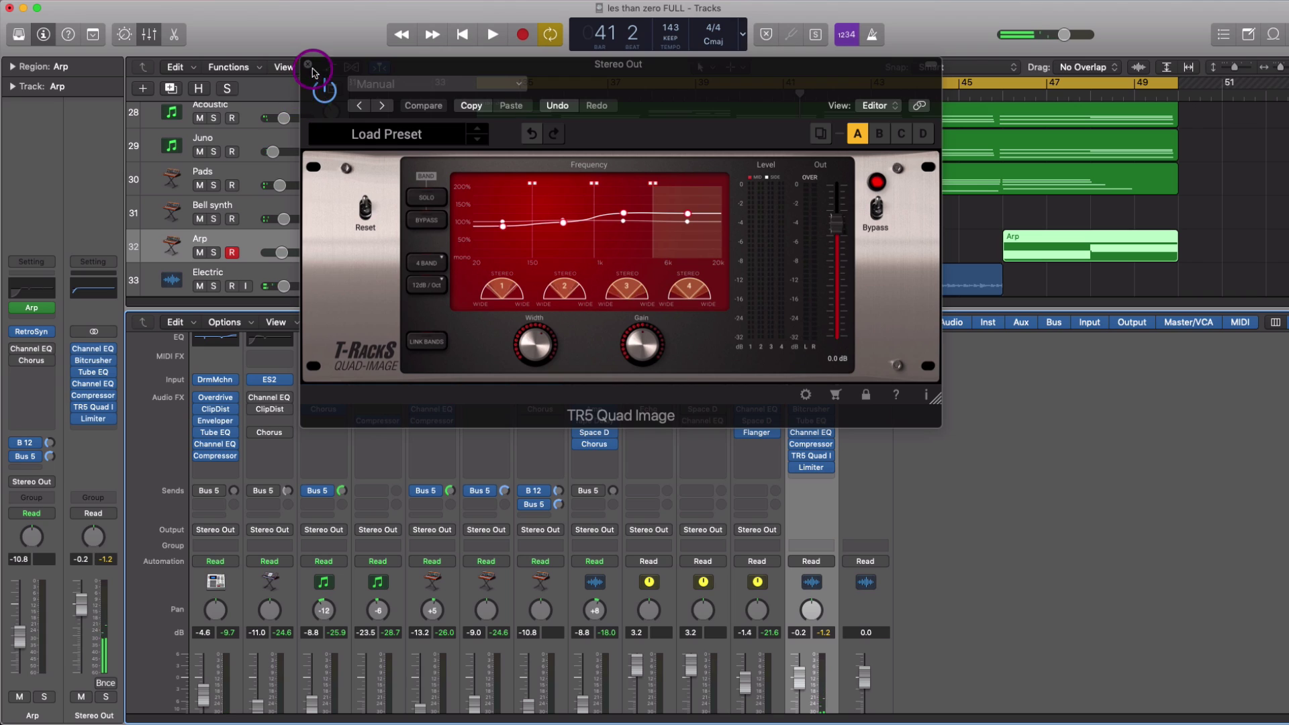
left_click(306, 492)
left_click(254, 494)
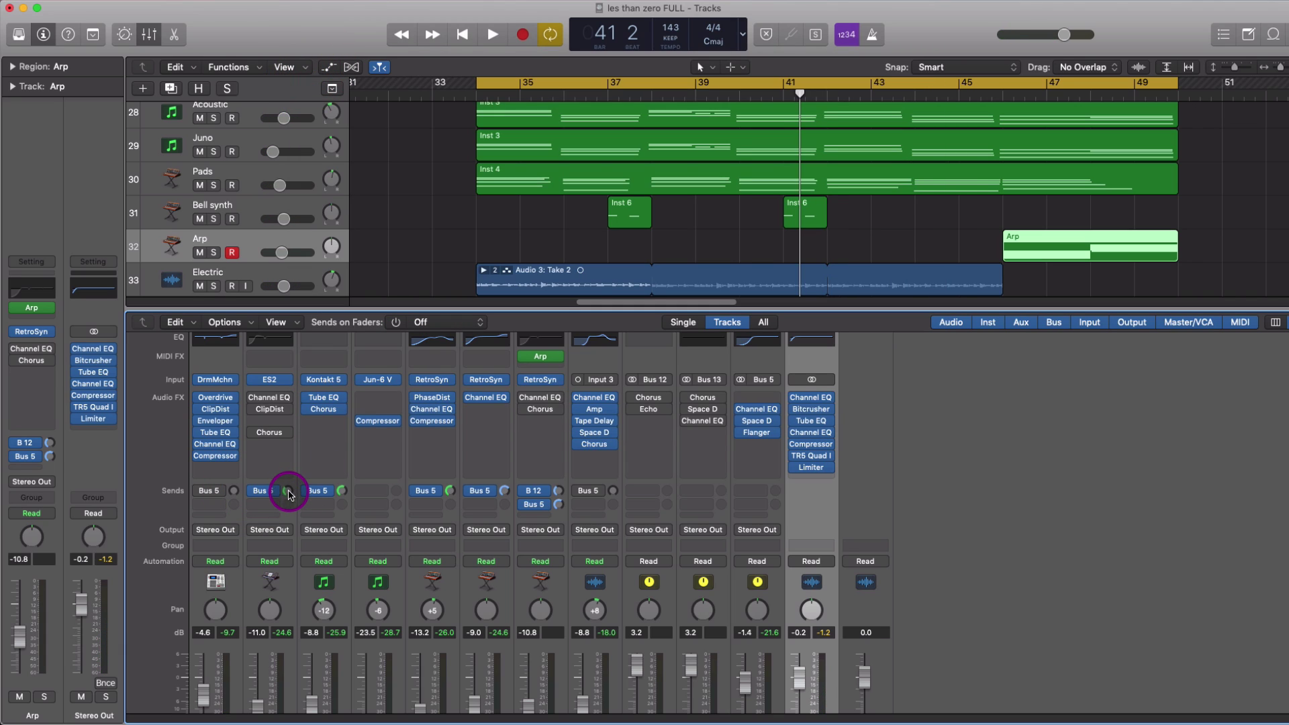
left_click(288, 495)
left_click(199, 496)
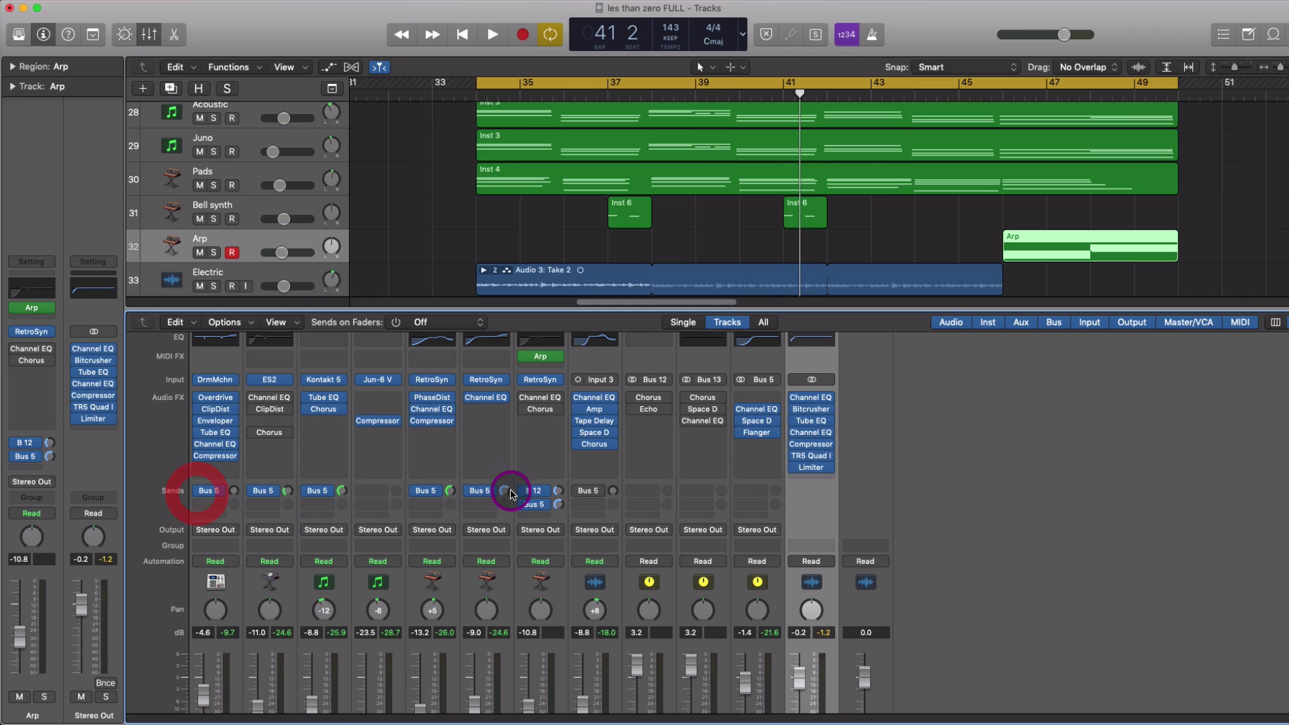
left_click(575, 492)
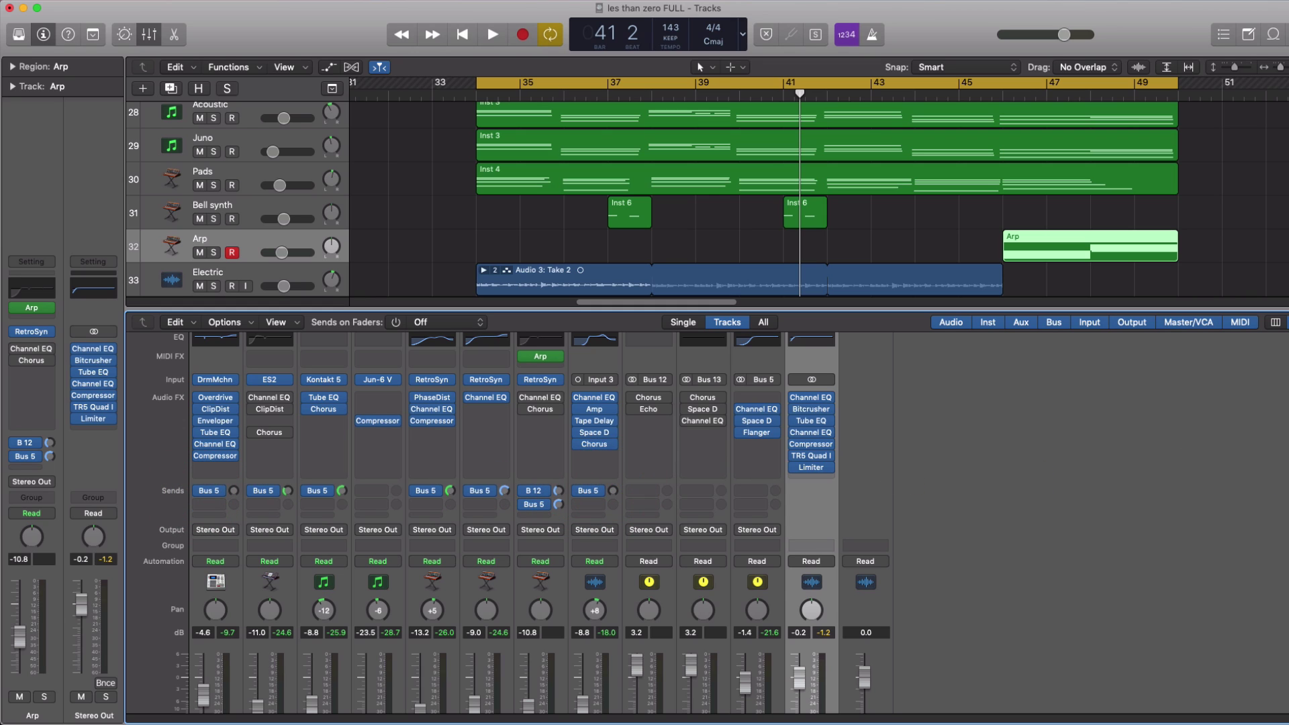
Raise the Arp channel's volume to -8.4 dB during playback of the full mix, and stop playback
scroll(1194, 464, "down", 3)
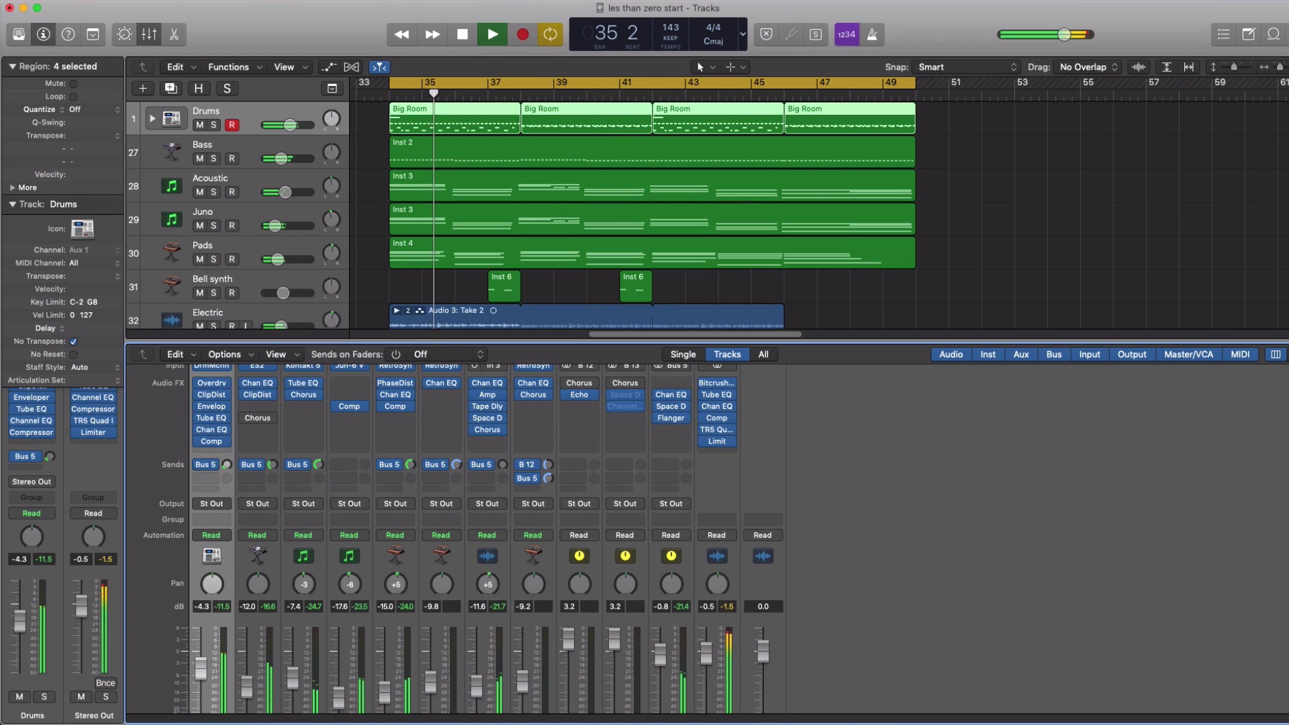
scroll(1237, 382, "down", 2)
scroll(490, 537, "down", 2)
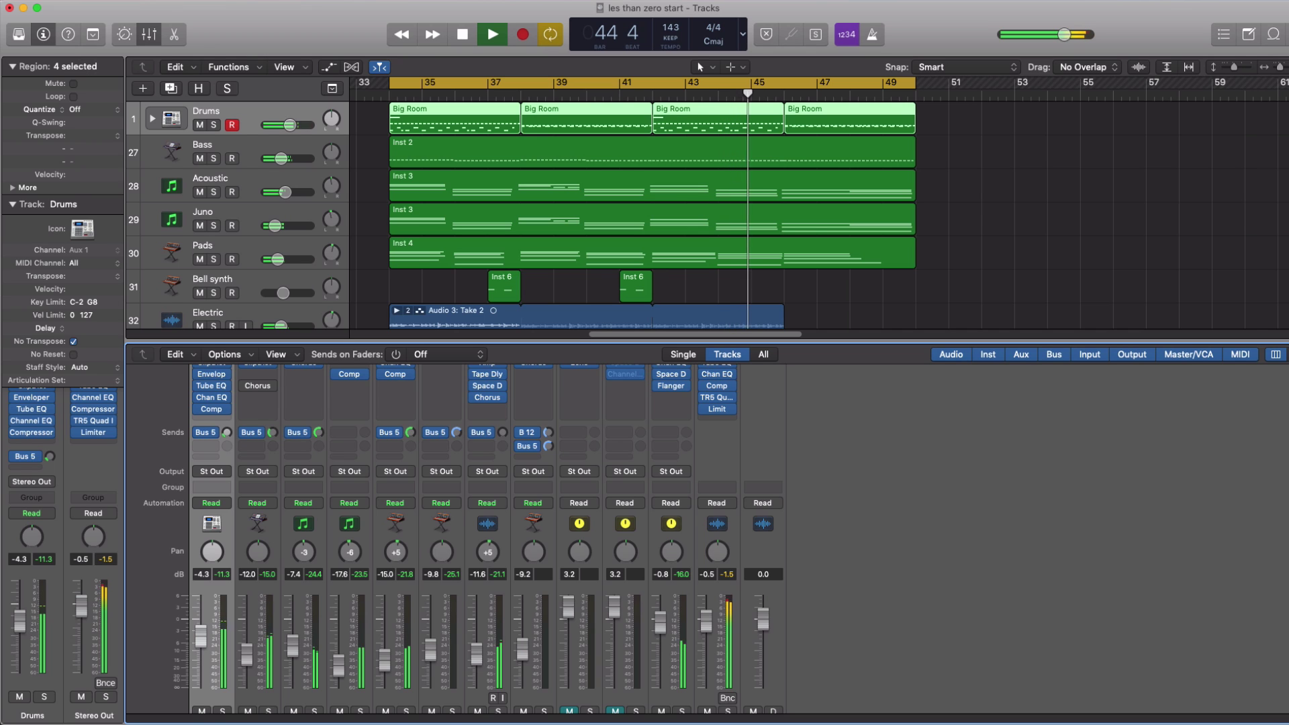
scroll(487, 537, "down", 2)
scroll(631, 215, "down", 3)
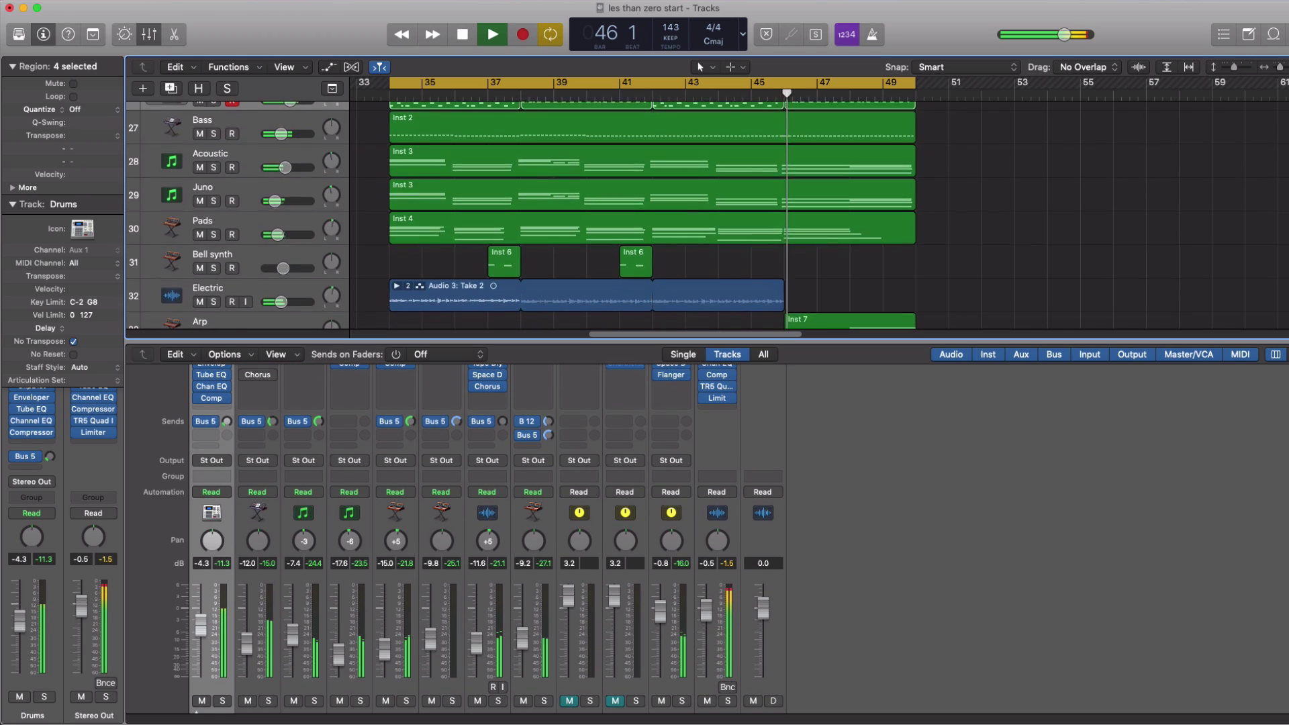
scroll(522, 209, "down", 2)
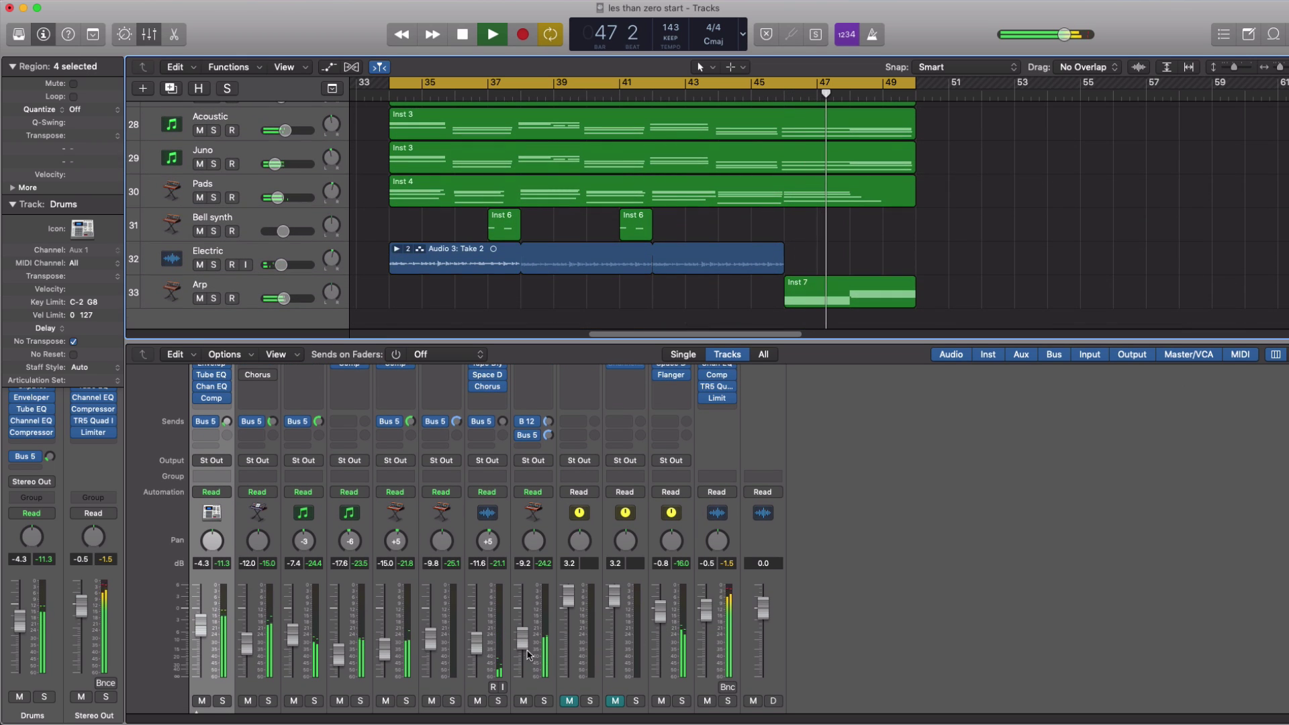
left_click_drag(523, 644, 523, 641)
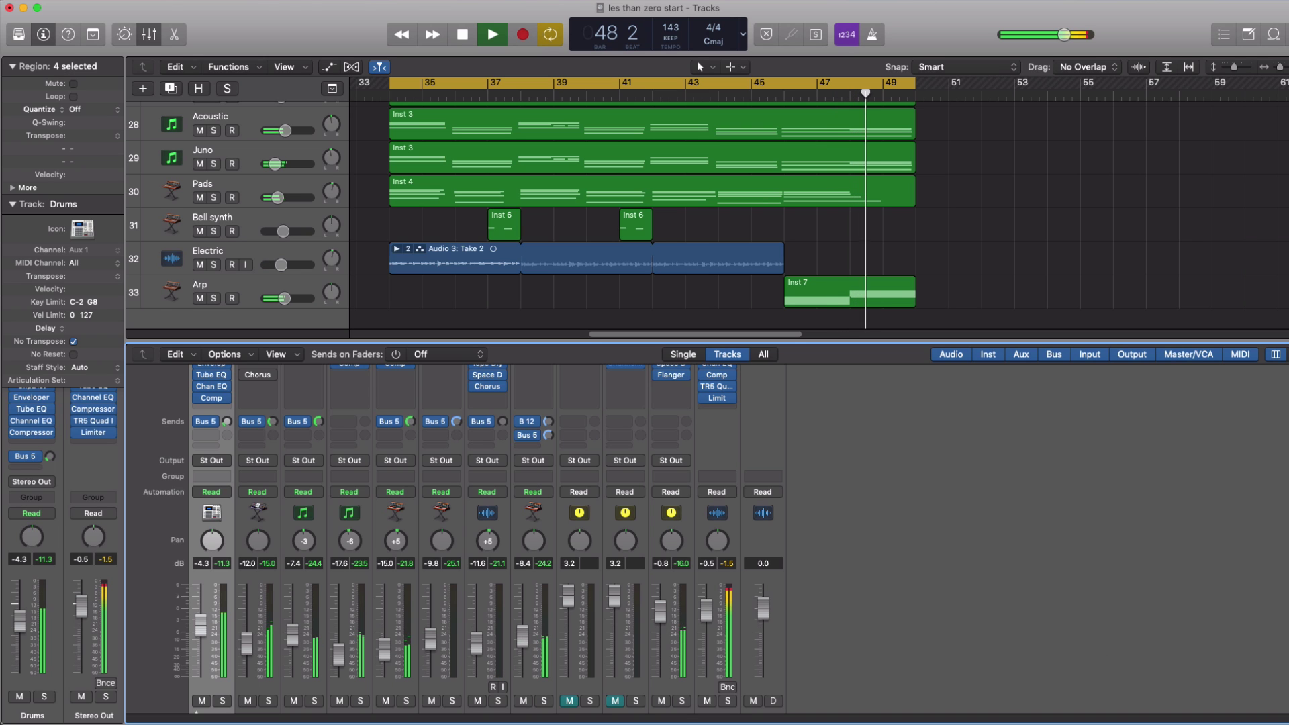
scroll(1112, 636, "down", 2)
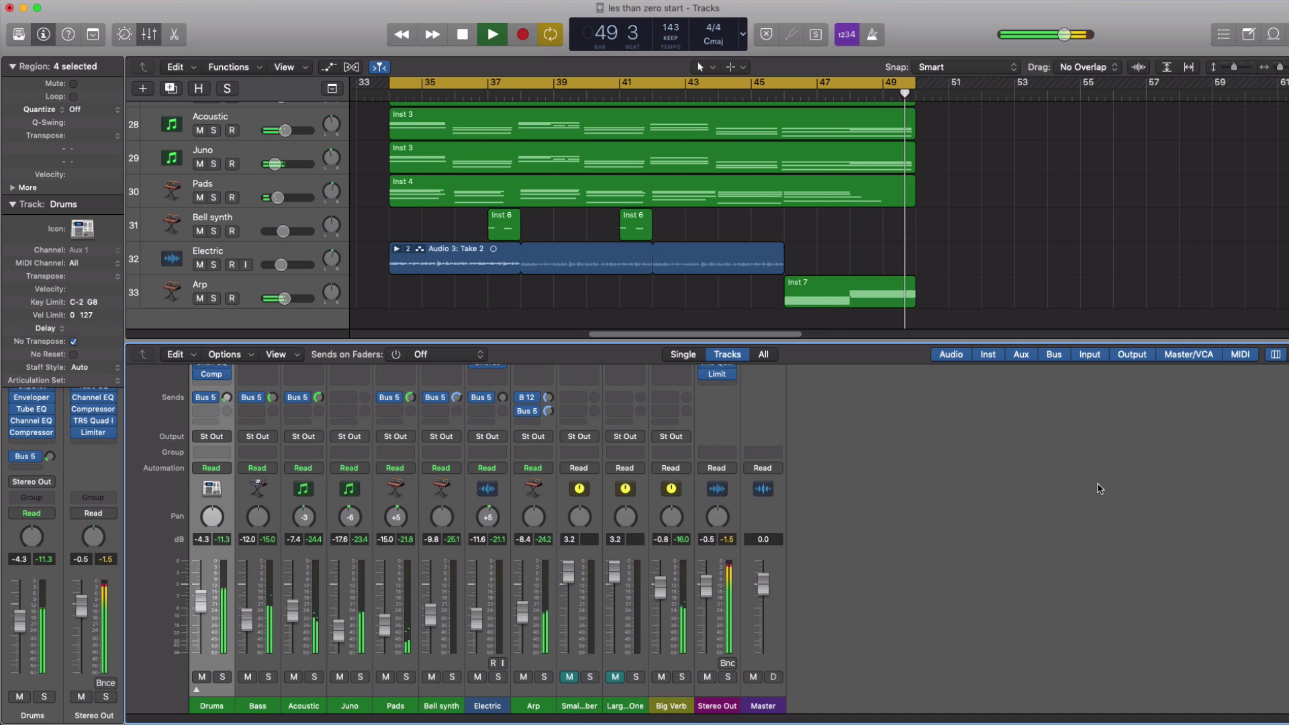
key("space")
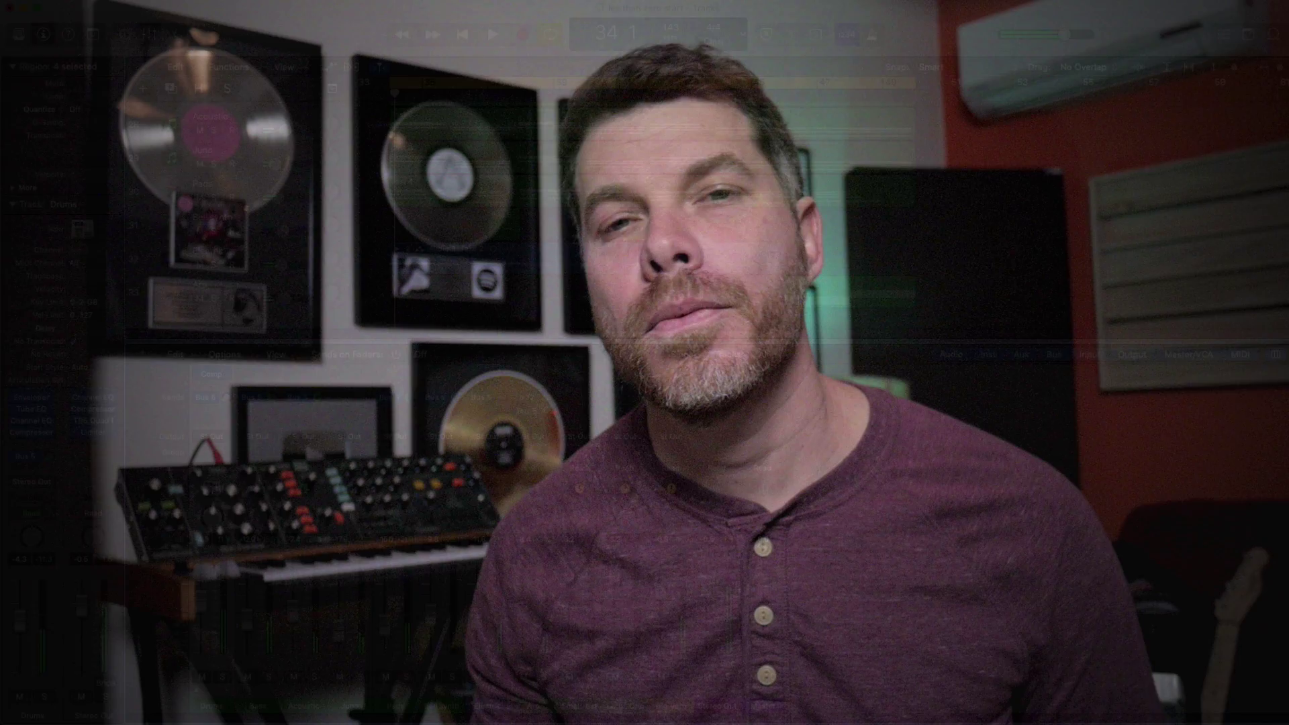